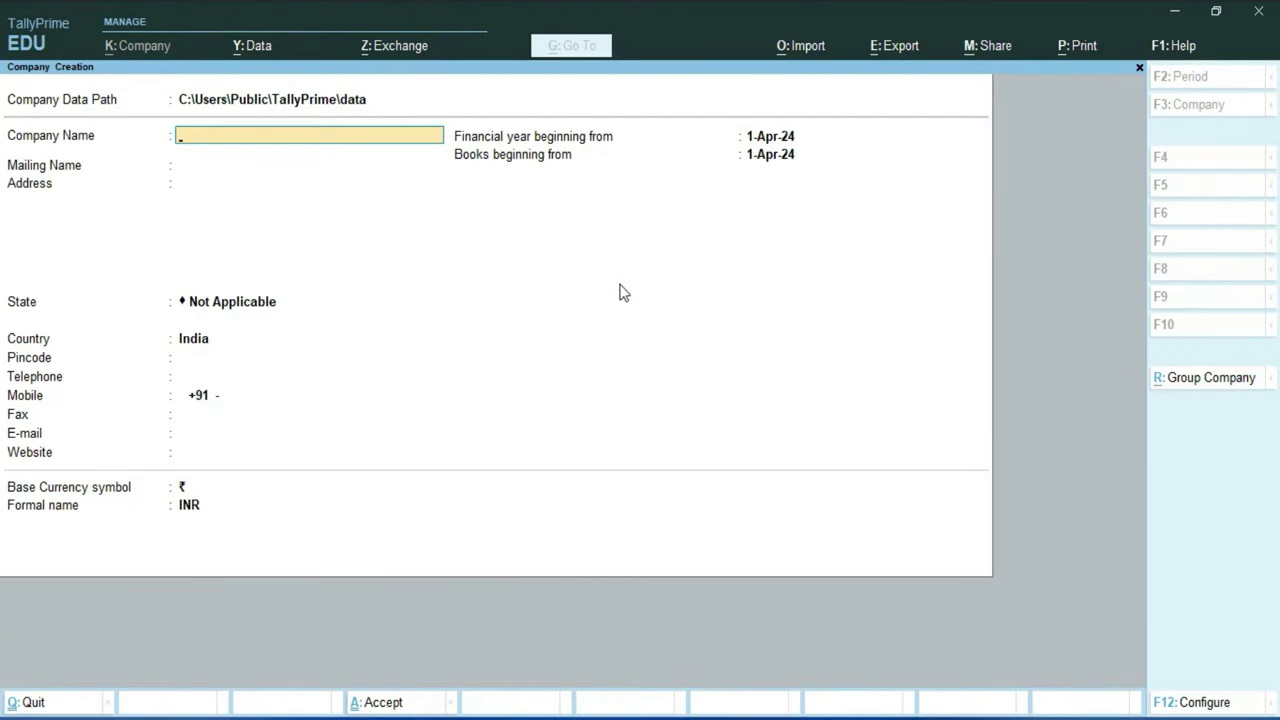
Step: Name the company Payroll, keep it as the mailing name, and enter the two-line street address
text(Payroll)
key(Return)
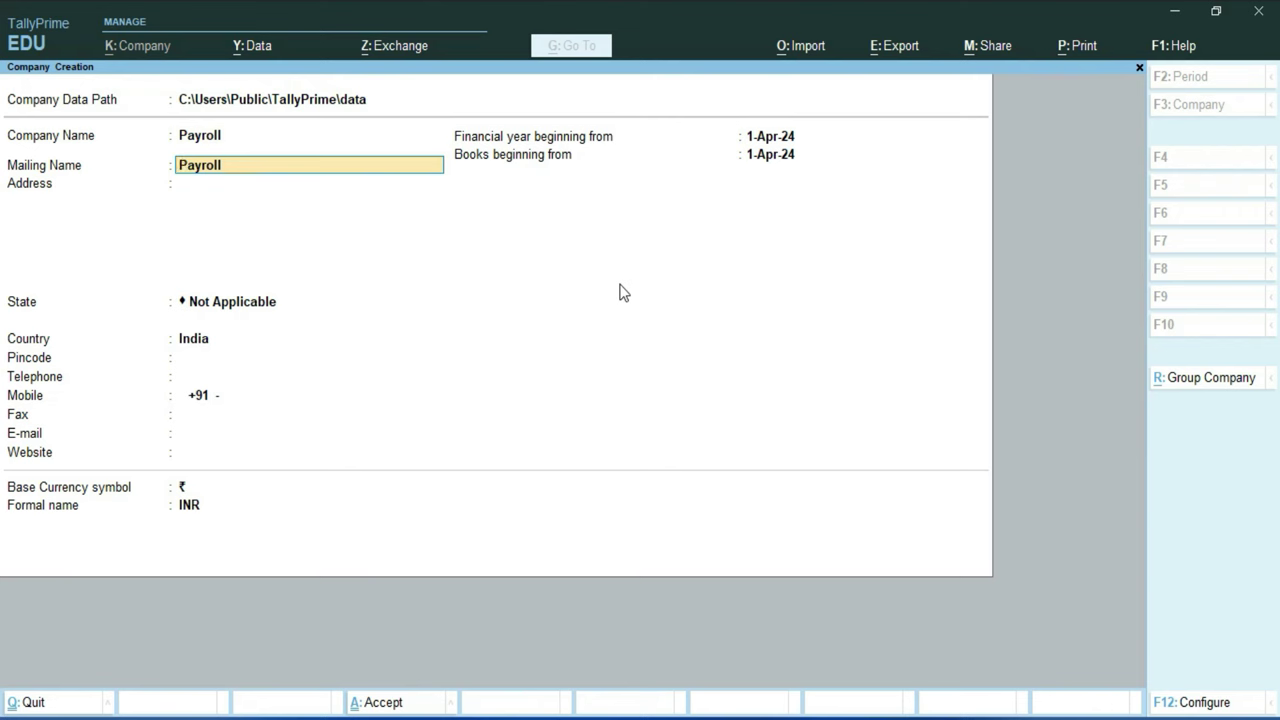
key(Return)
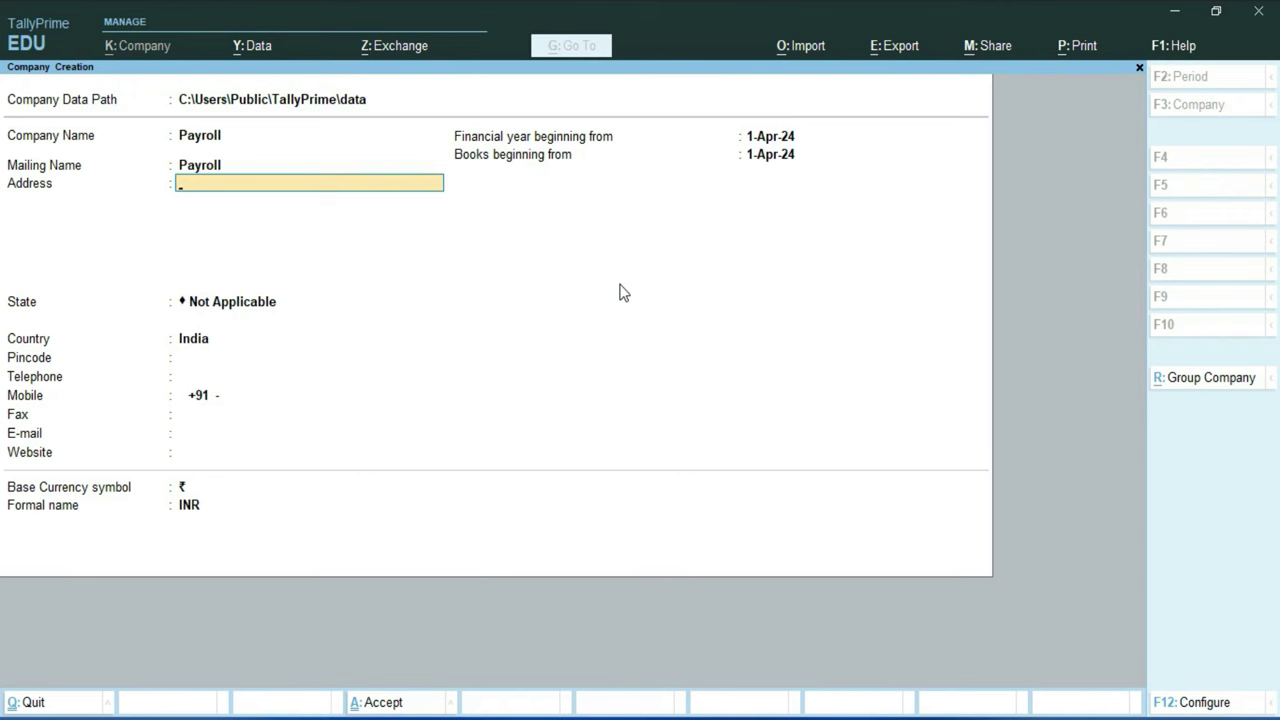
key(Return)
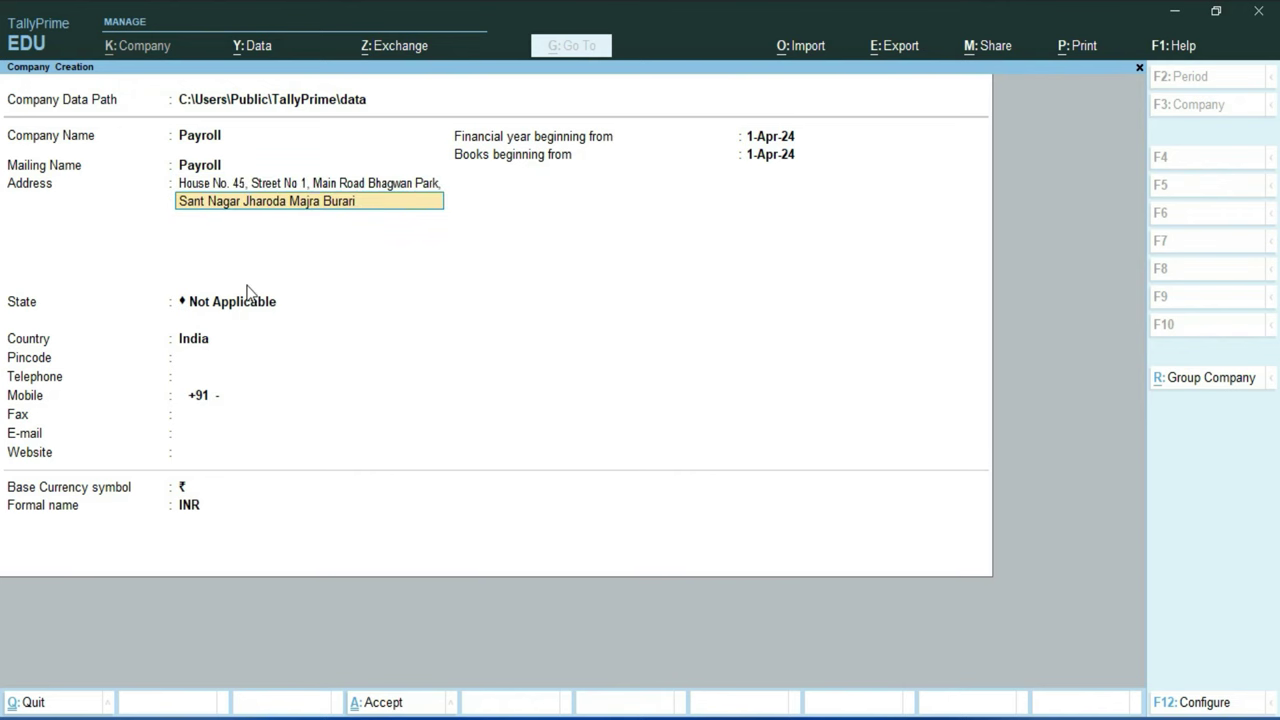
key(Return)
key(Return)
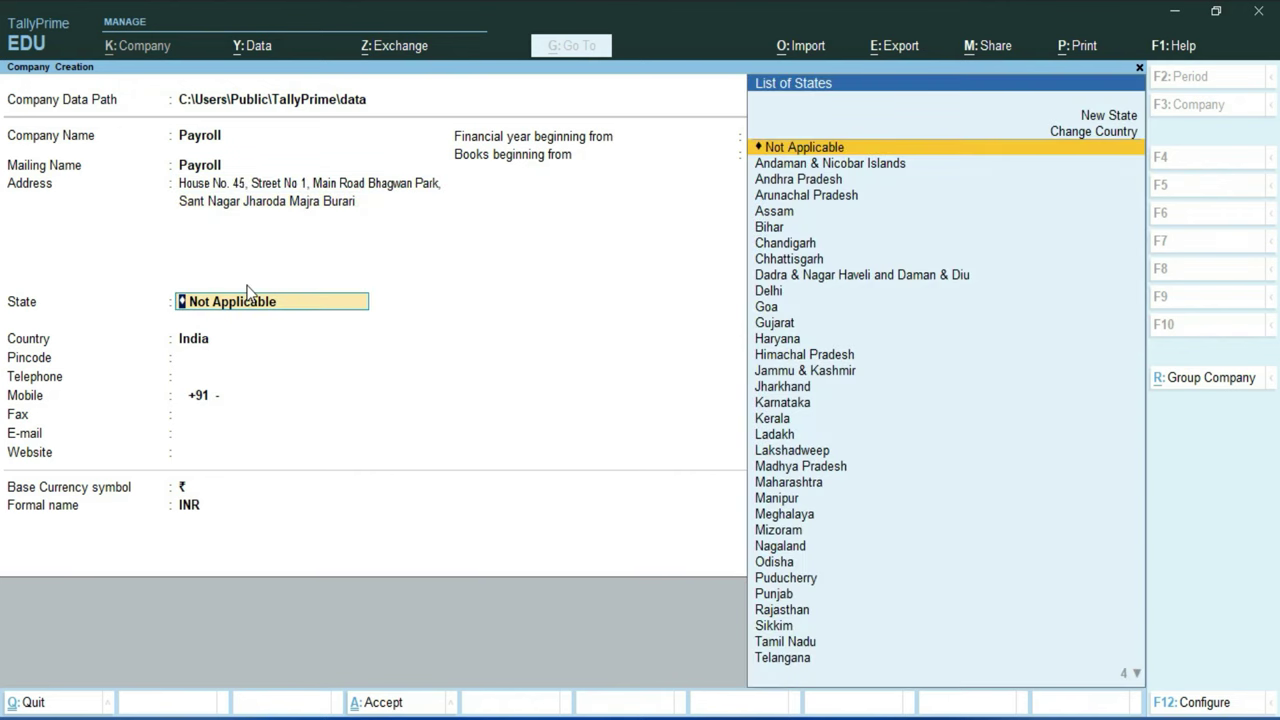
Step: Set the state to Delhi and fill in the pincode, telephone, mobile and fax numbers
key(Down)
key(Return)
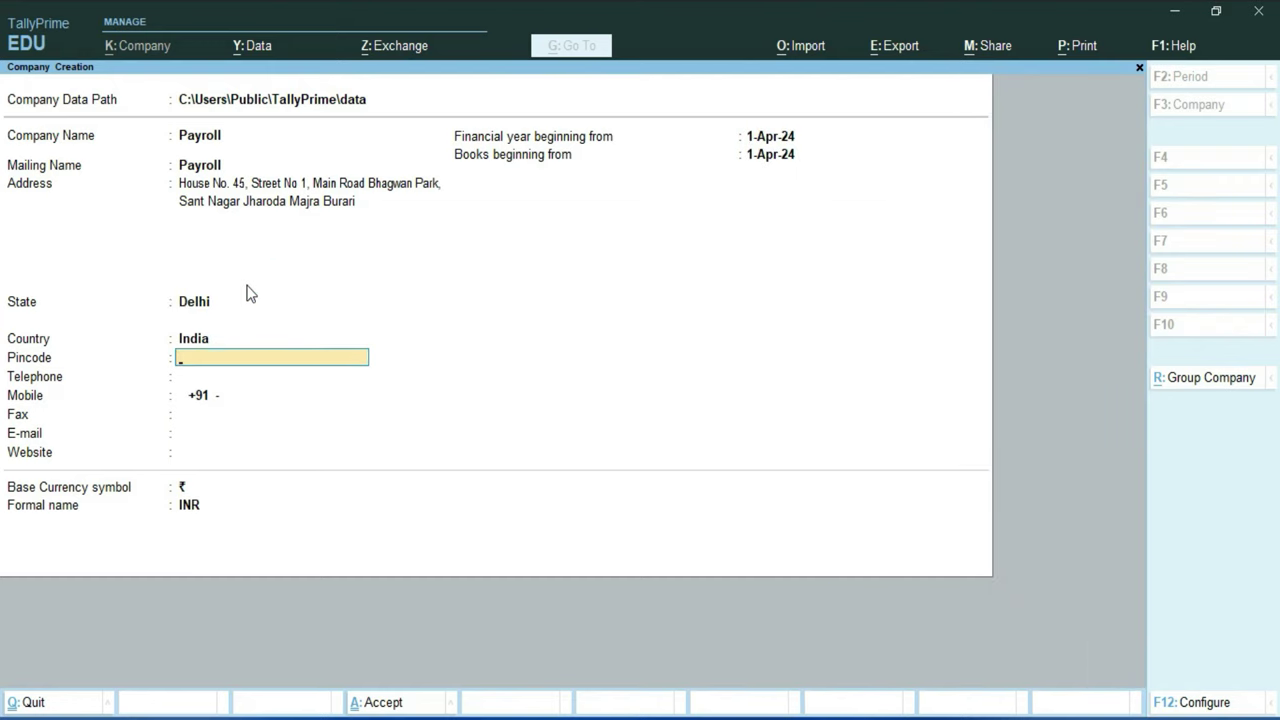
key(Return)
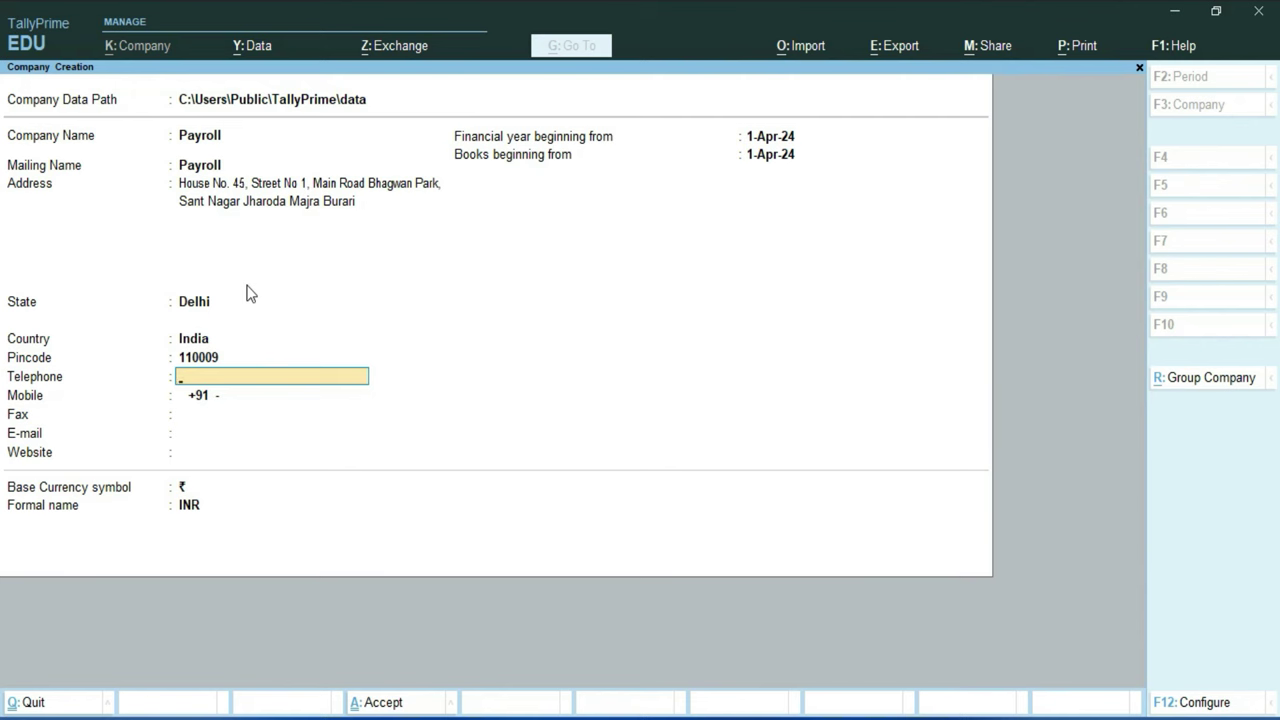
key(Return)
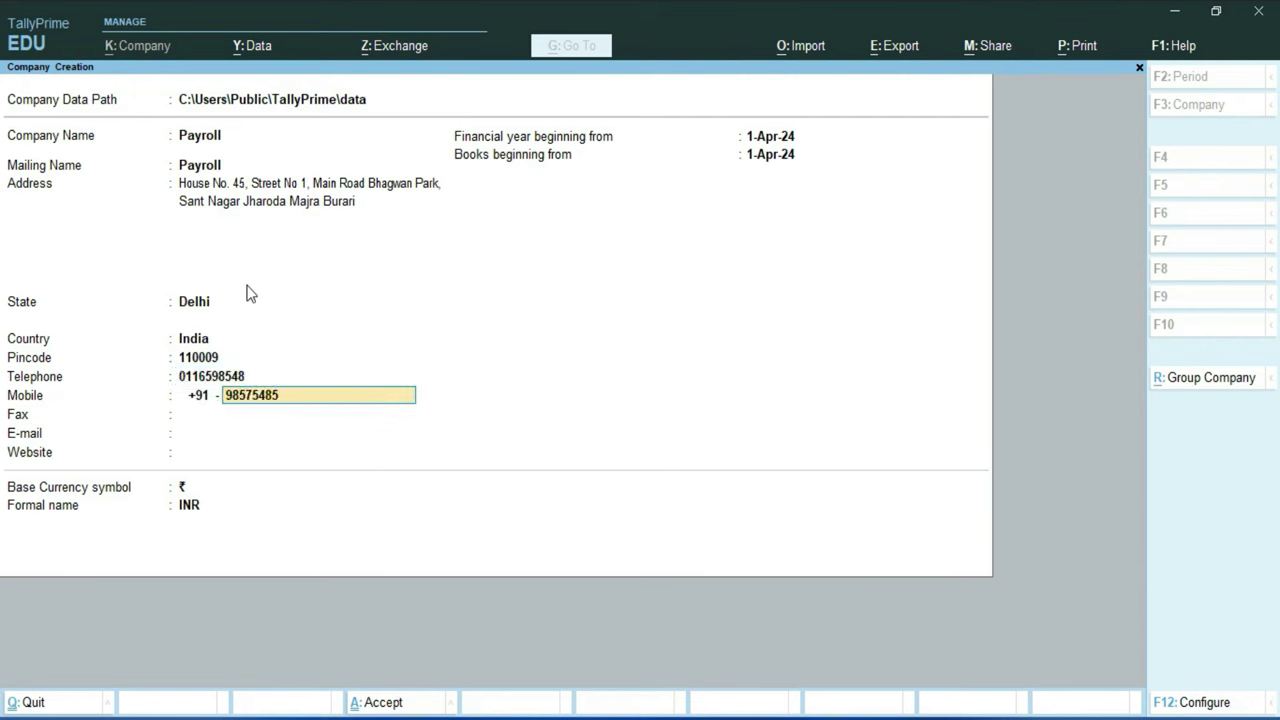
key(Return)
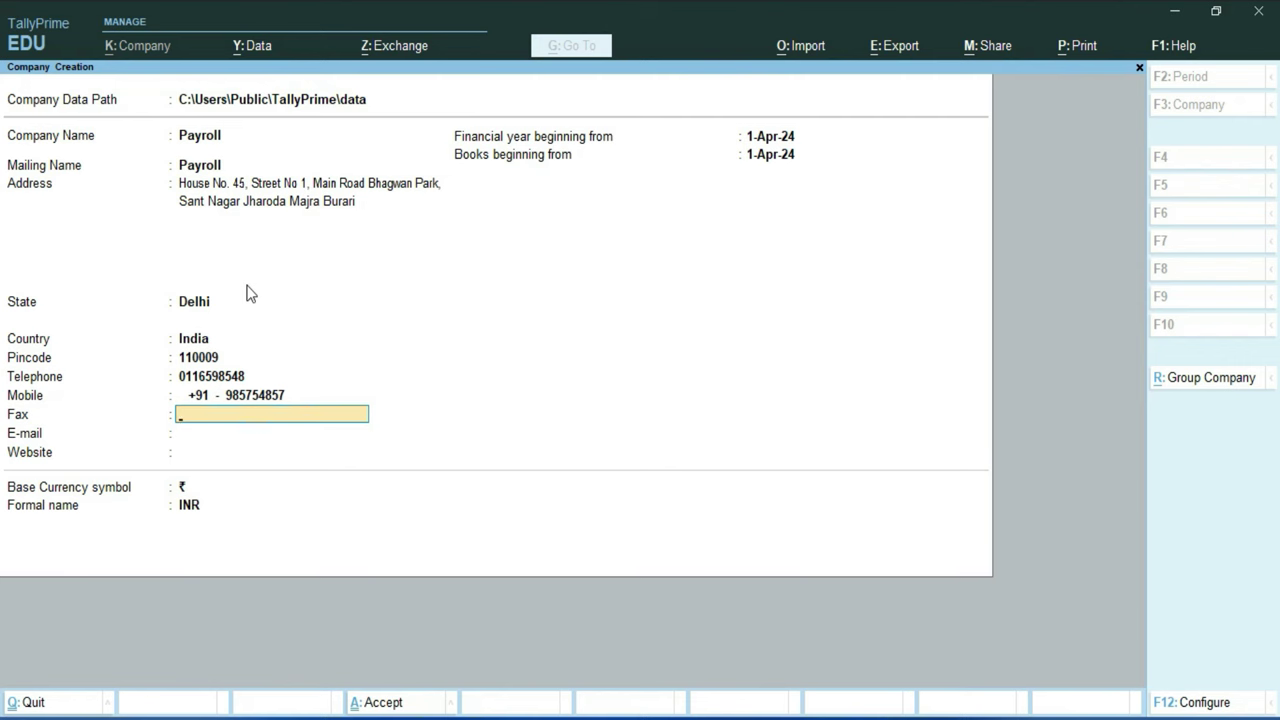
key(Return)
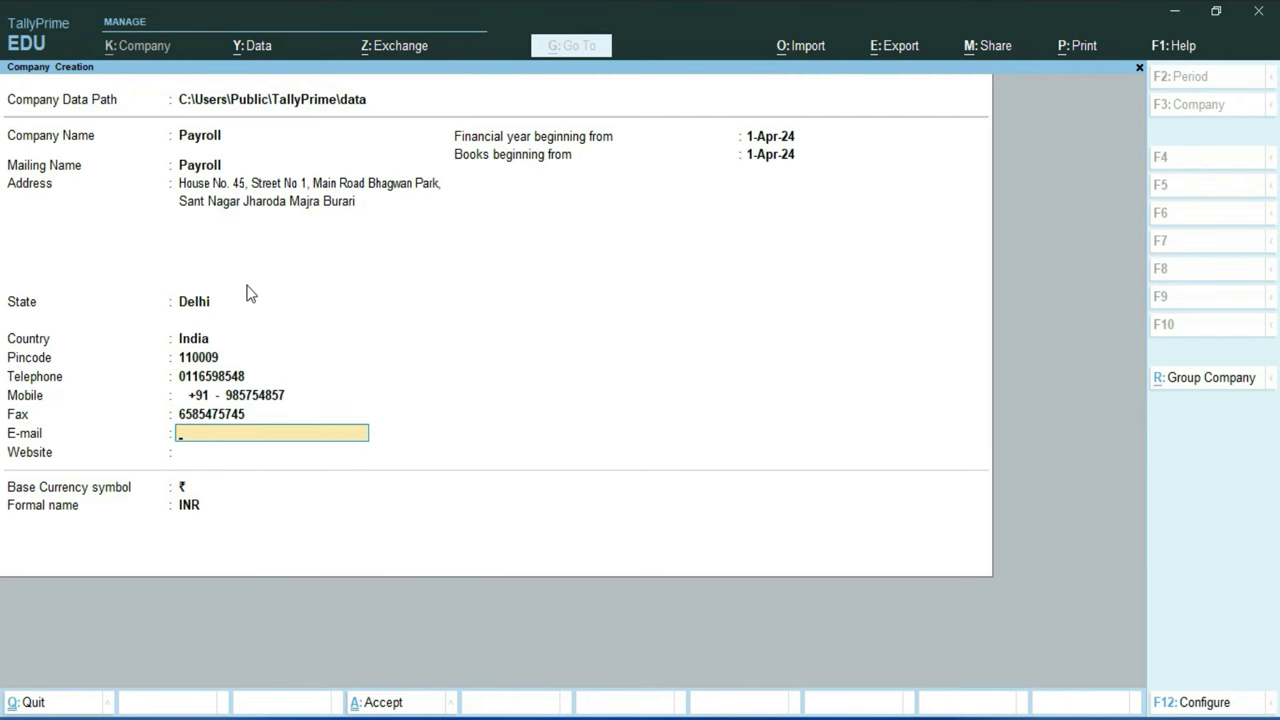
Step: Paste the company e-mail and website, keep the 1-Apr-24 financial year, and reach the accept prompt
key(ctrl+alt+v)
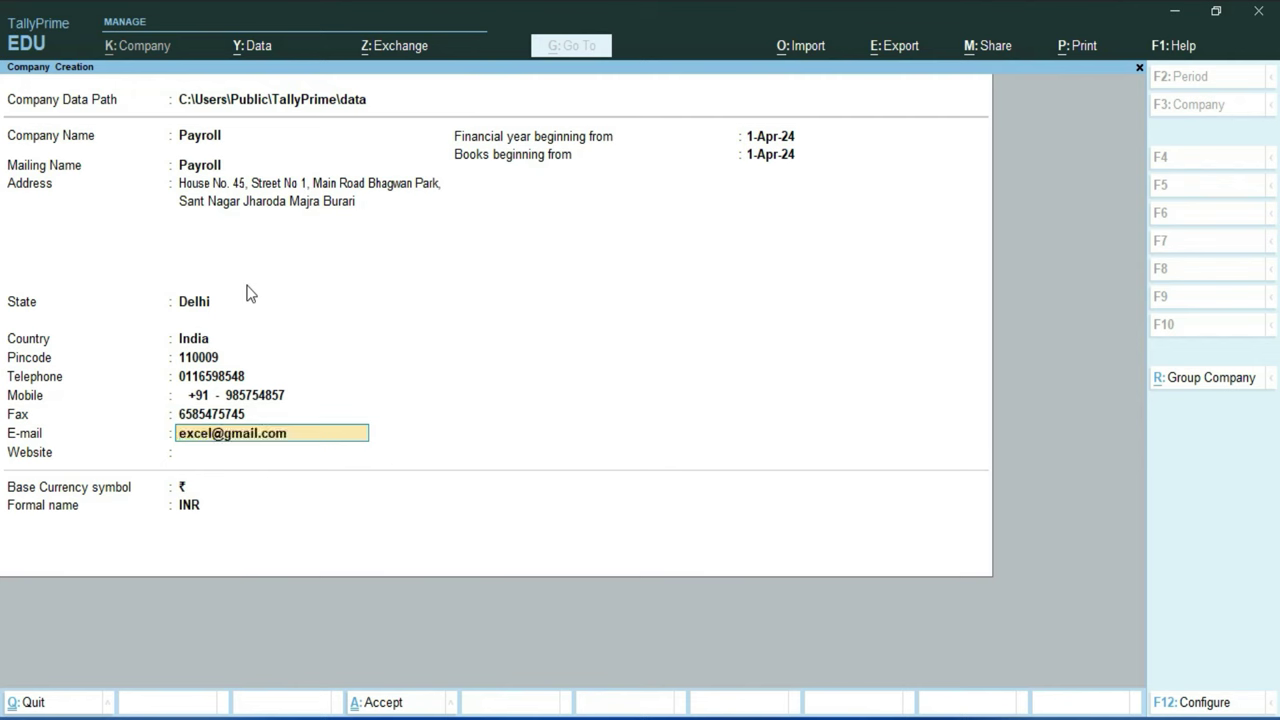
key(Return)
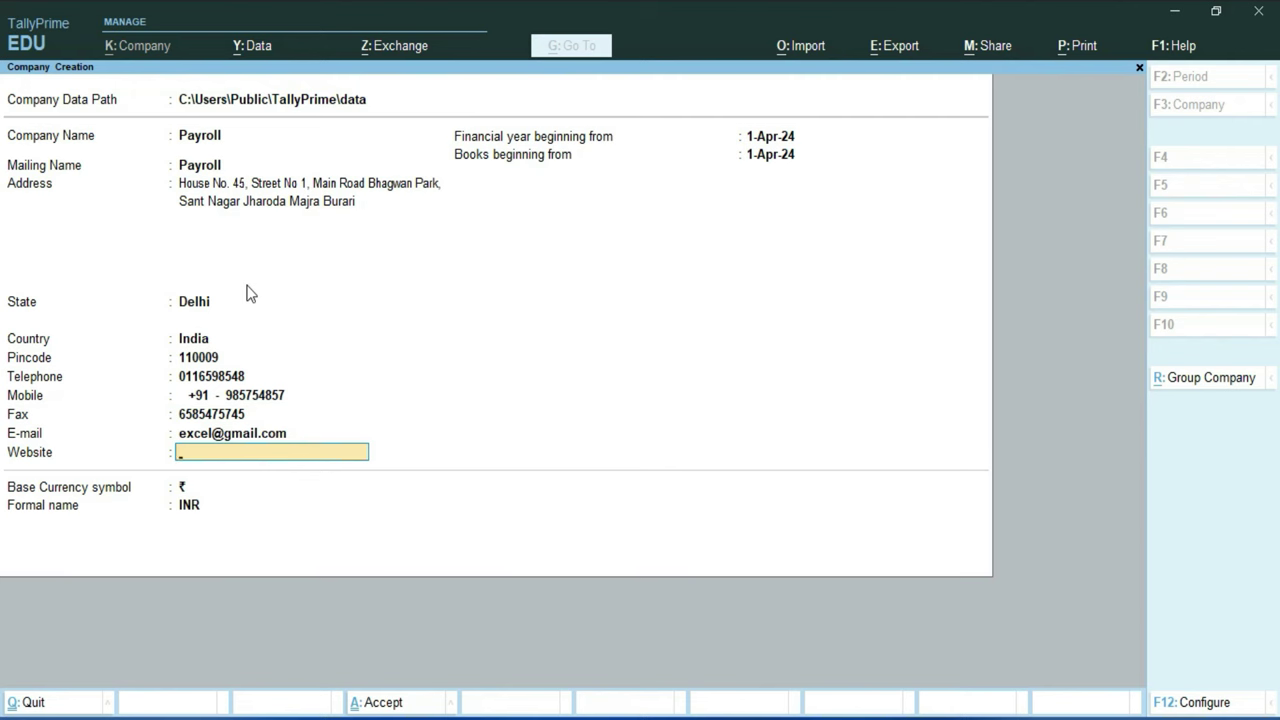
key(ctrl+alt+v)
key(Return)
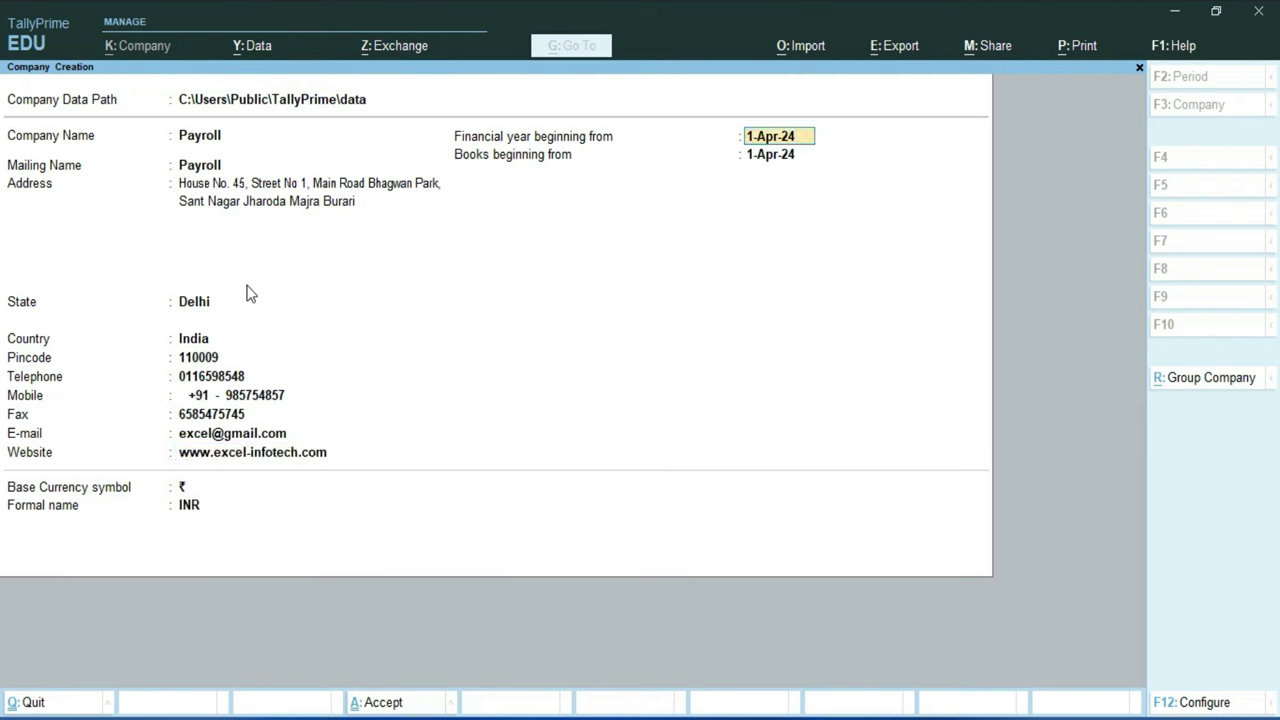
key(Return)
key(Return)
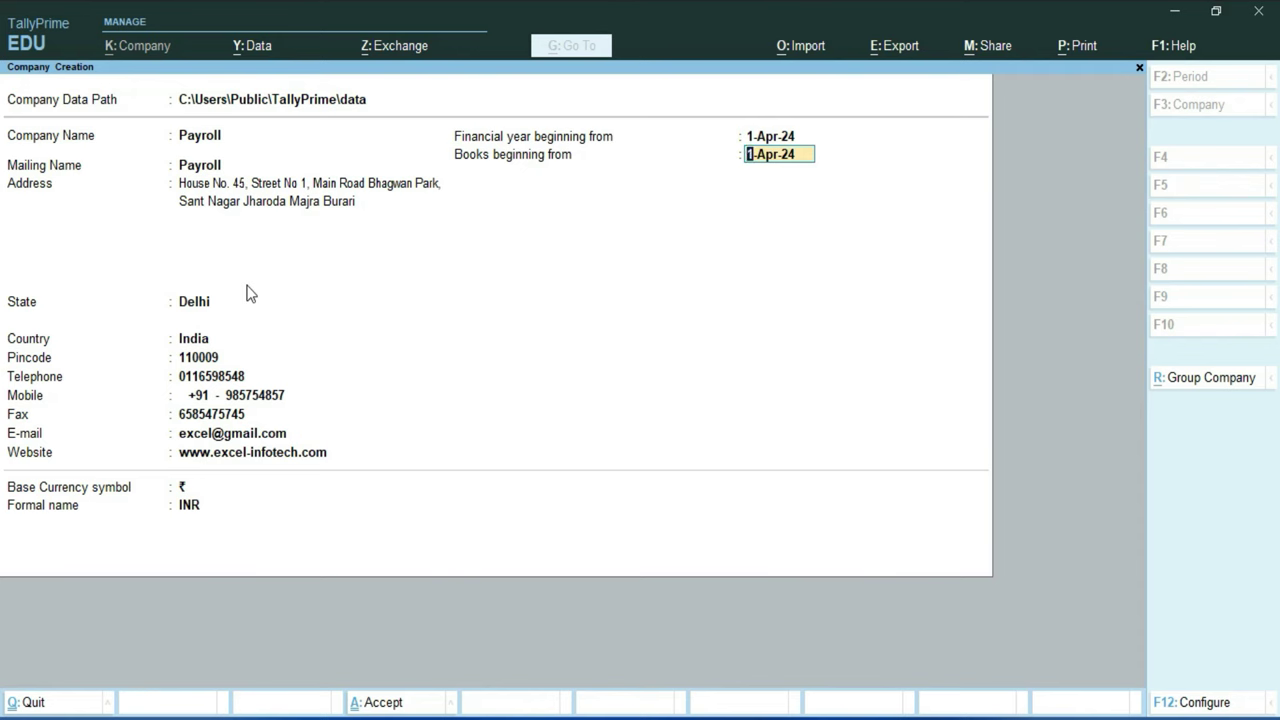
key(Return)
key(Return)
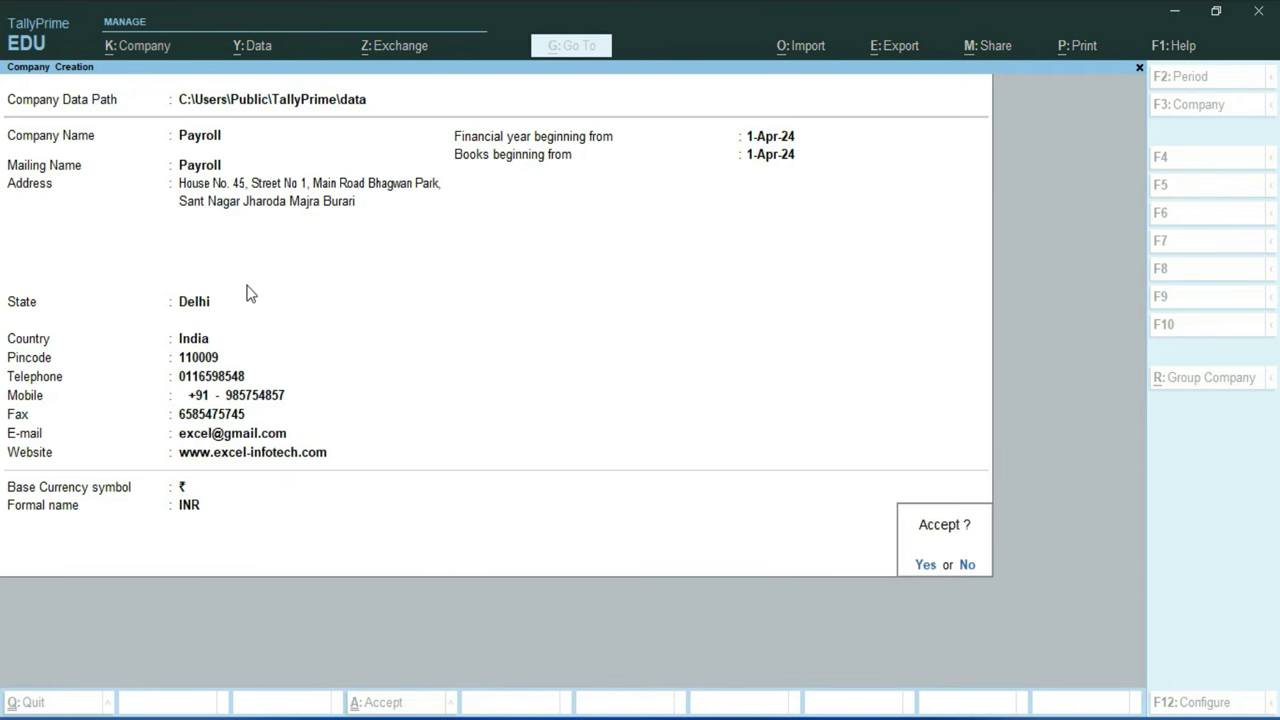
Step: Accept the new company and enable GST, accepting the GST details with Delhi as state
key(Return)
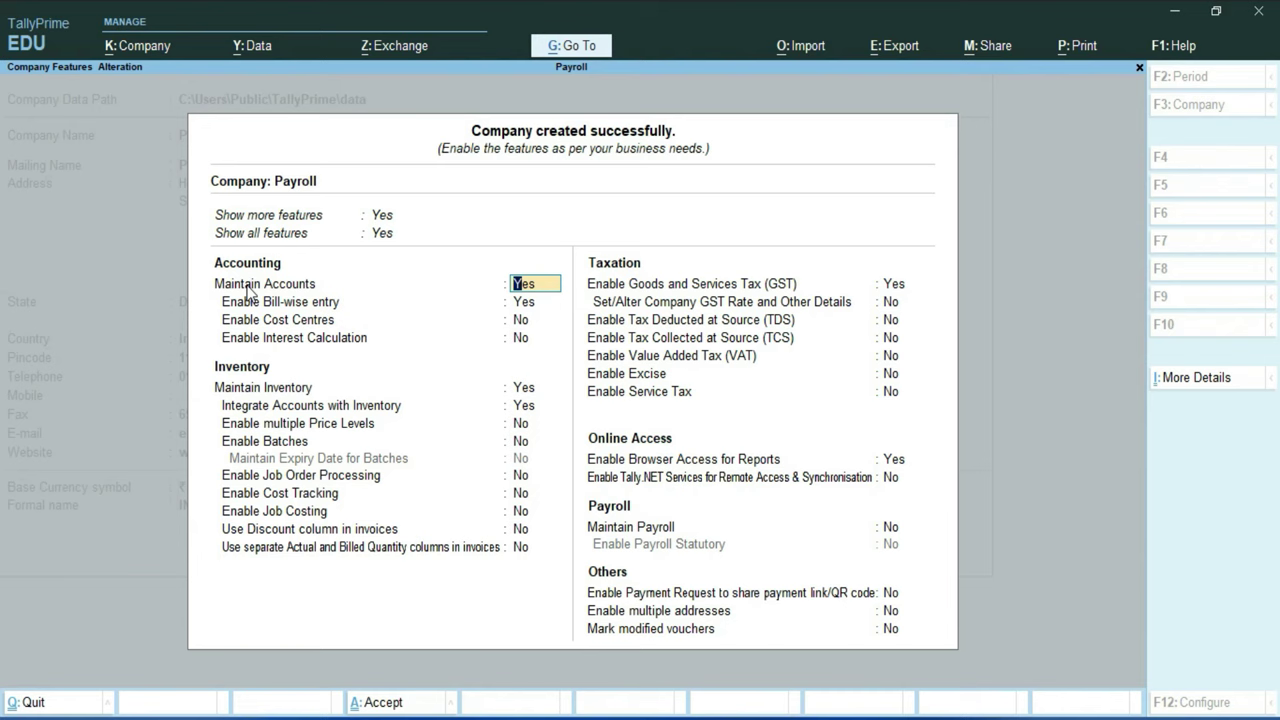
key(Down)
key(Down)
key(Down)
key(Down)
key(Down)
key(Down)
key(Down)
key(Down)
key(Down)
key(Down)
key(Down)
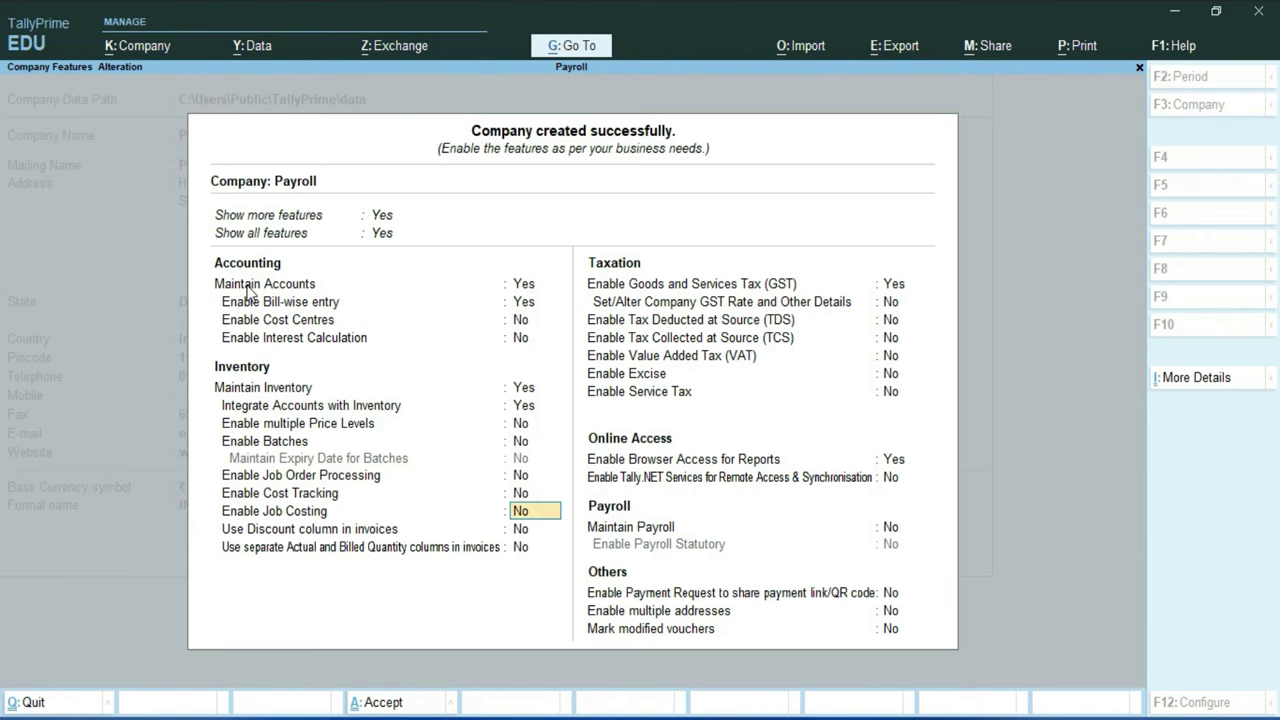
key(Down)
key(Down)
key(Return)
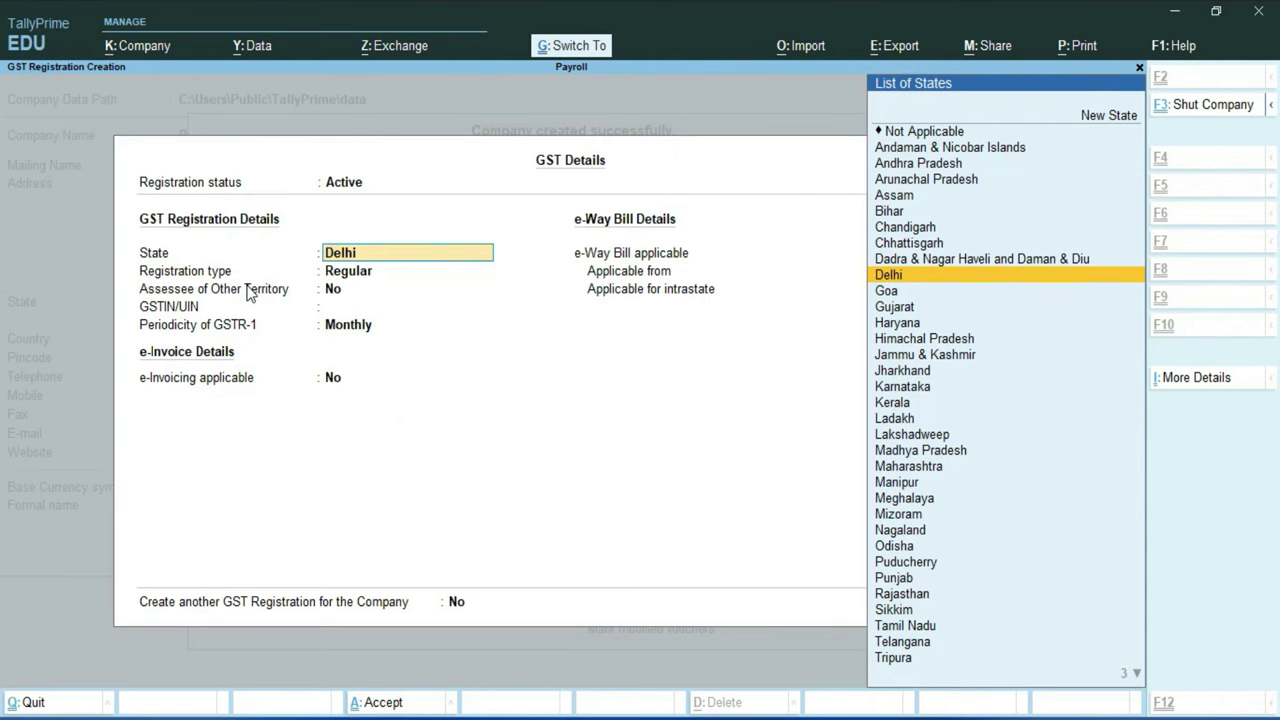
key(ctrl+a)
Step: Set Maintain Payroll to Yes and accept the company features
key(Down)
key(Down)
key(Down)
key(Down)
key(Down)
key(Down)
key(Down)
key(Down)
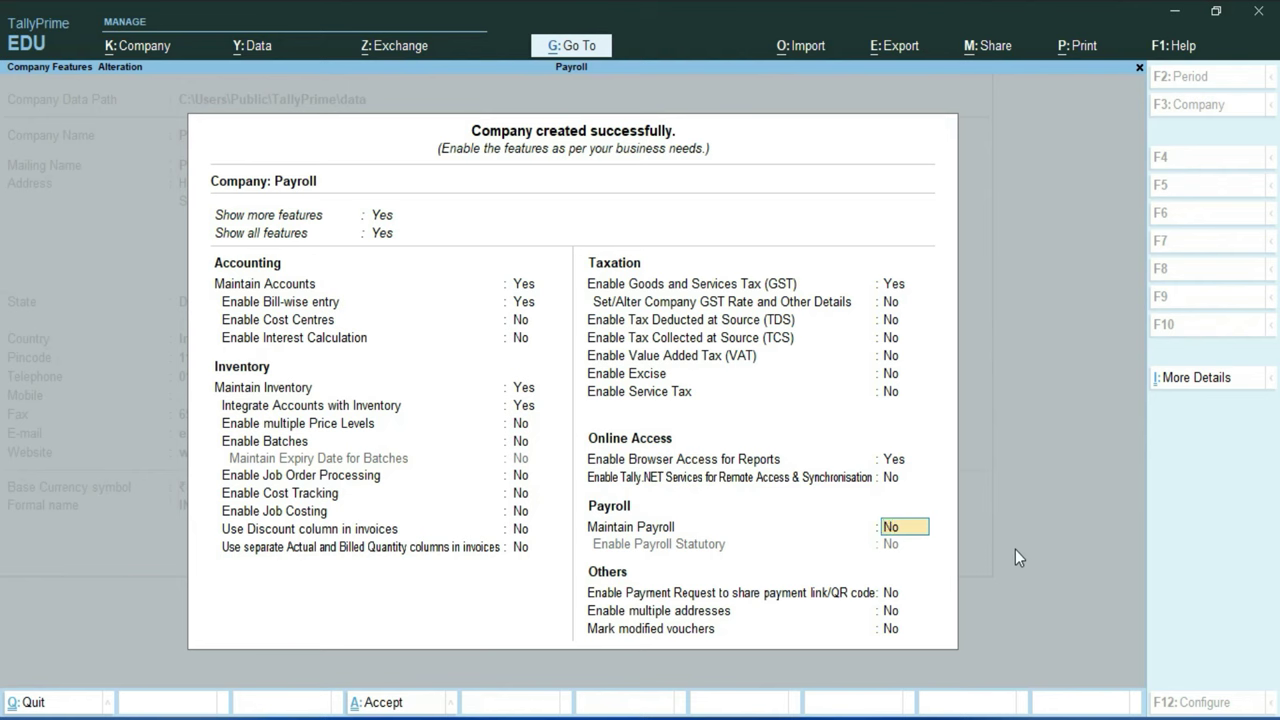
key(y)
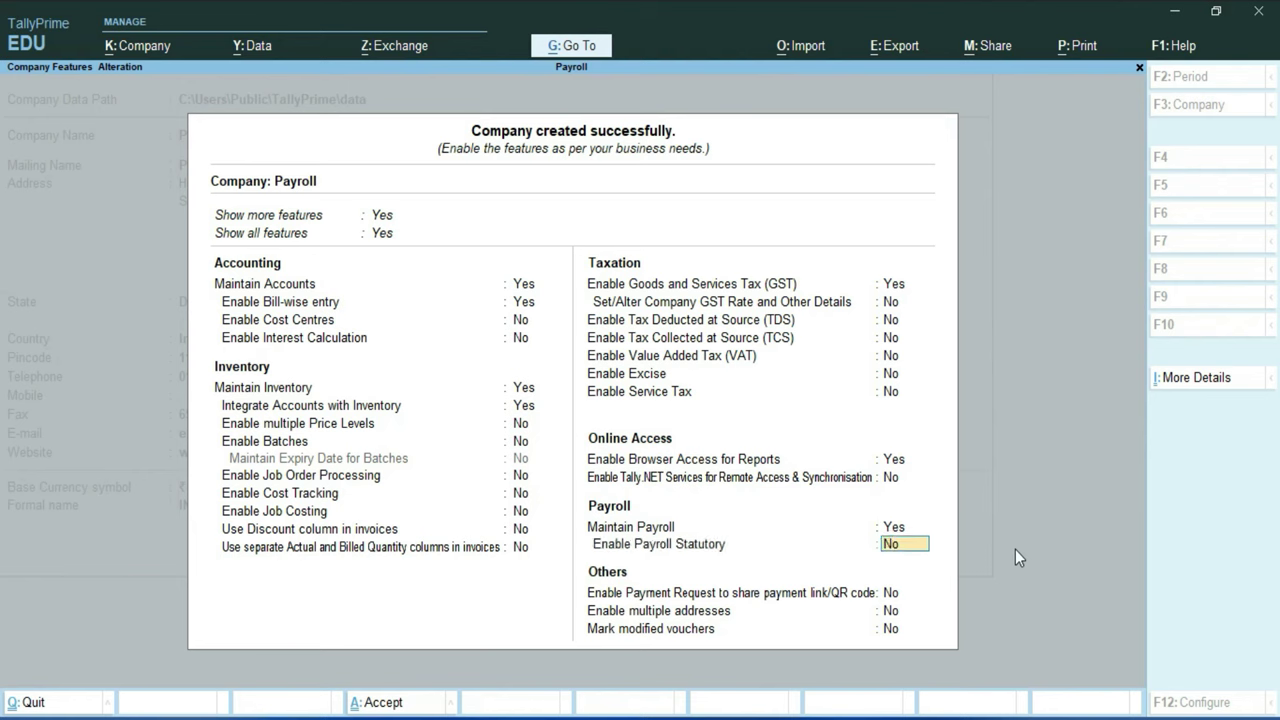
key(Return)
key(Return)
key(Return)
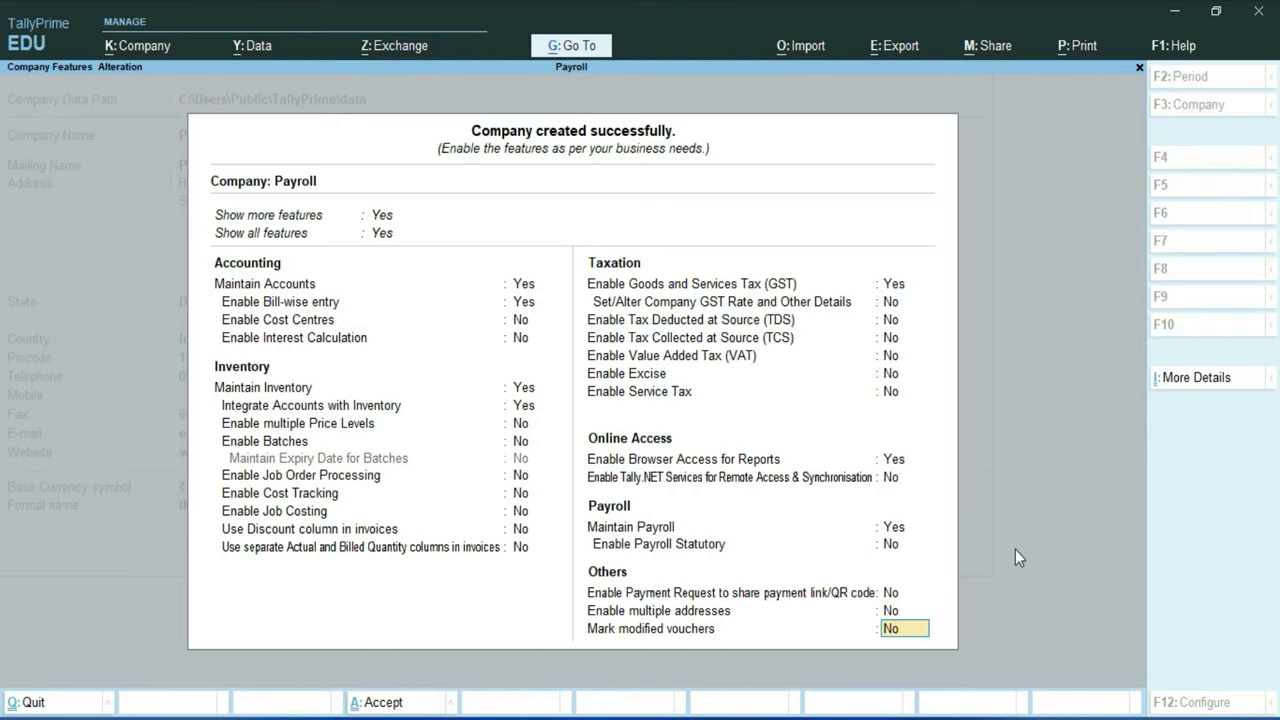
key(Return)
key(Up)
key(Up)
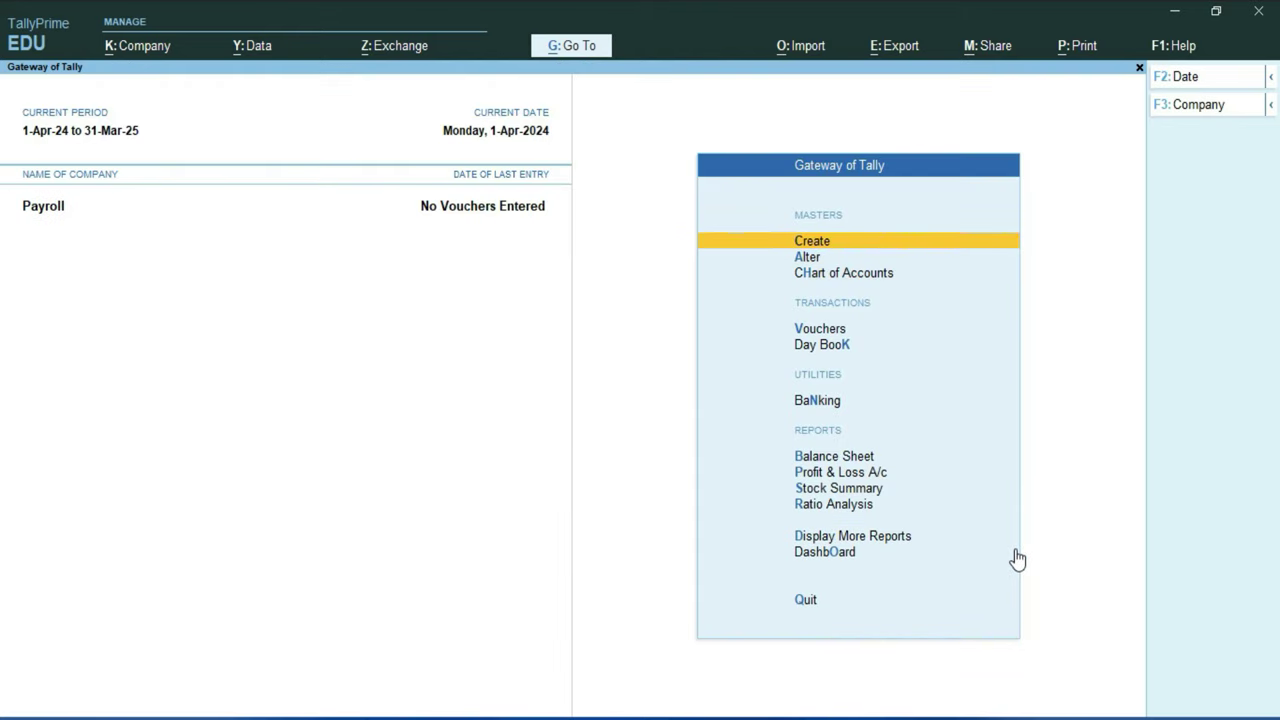
Step: Open the List of Masters under Create and move down to Employee Group in Payroll Masters
key(Return)
key(Down)
key(Down)
key(Down)
key(Down)
key(Down)
key(Down)
key(Down)
key(Down)
key(Down)
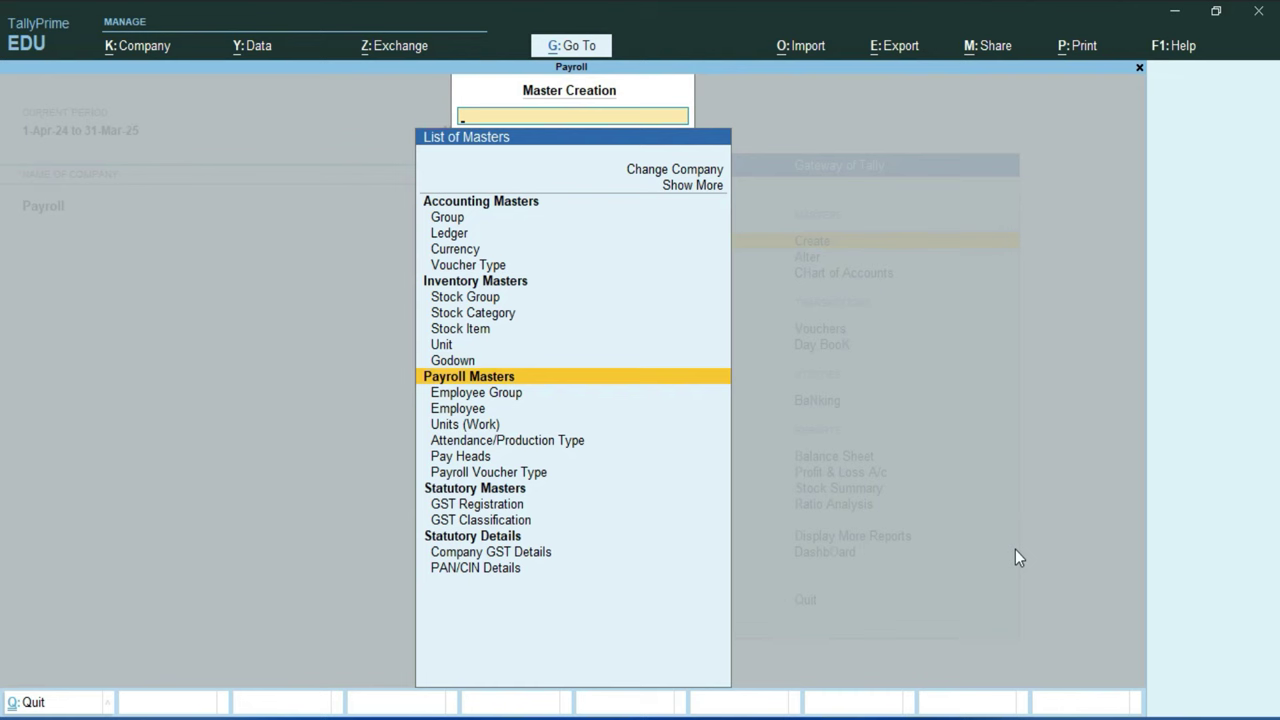
key(Down)
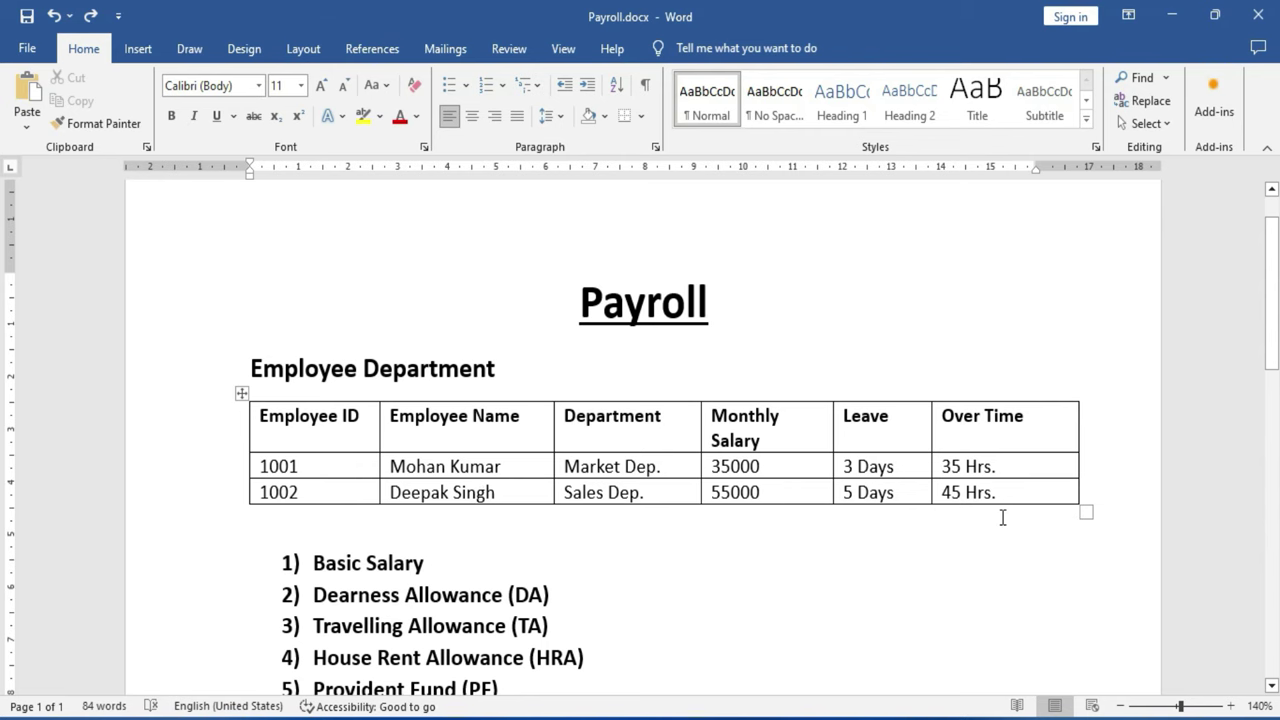
scroll(592, 523, down, 3)
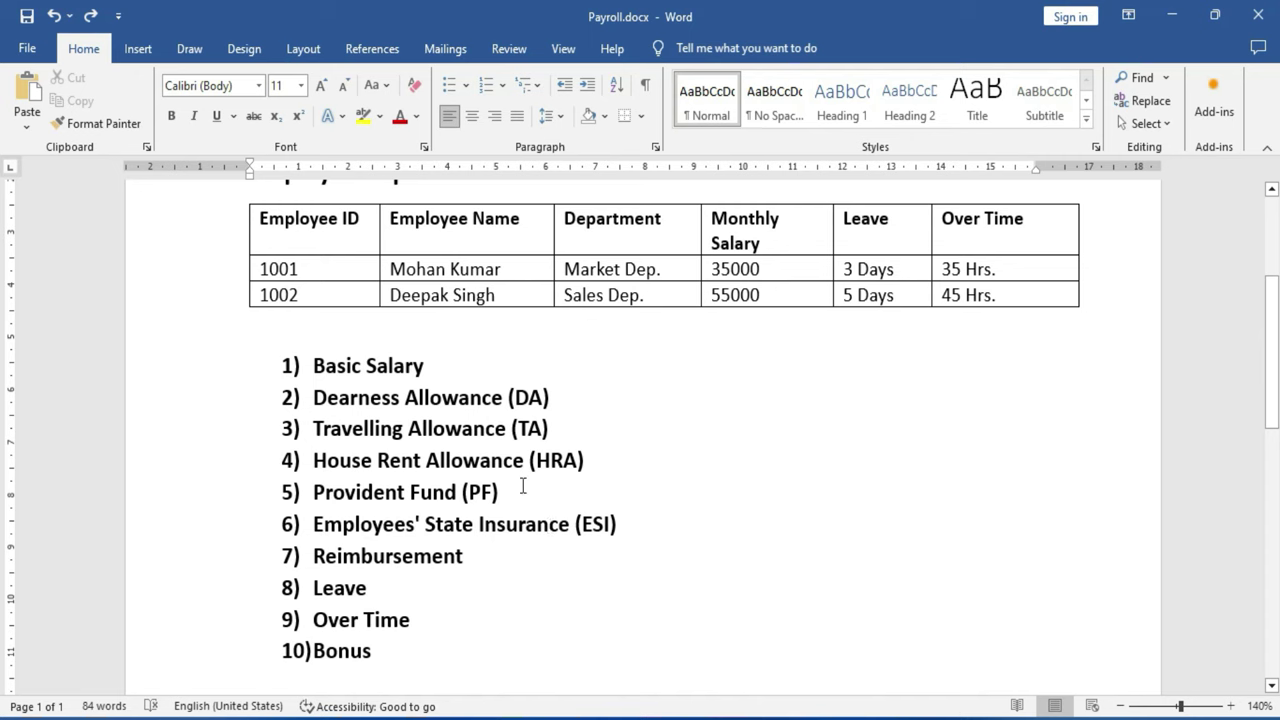
scroll(522, 487, up, 1)
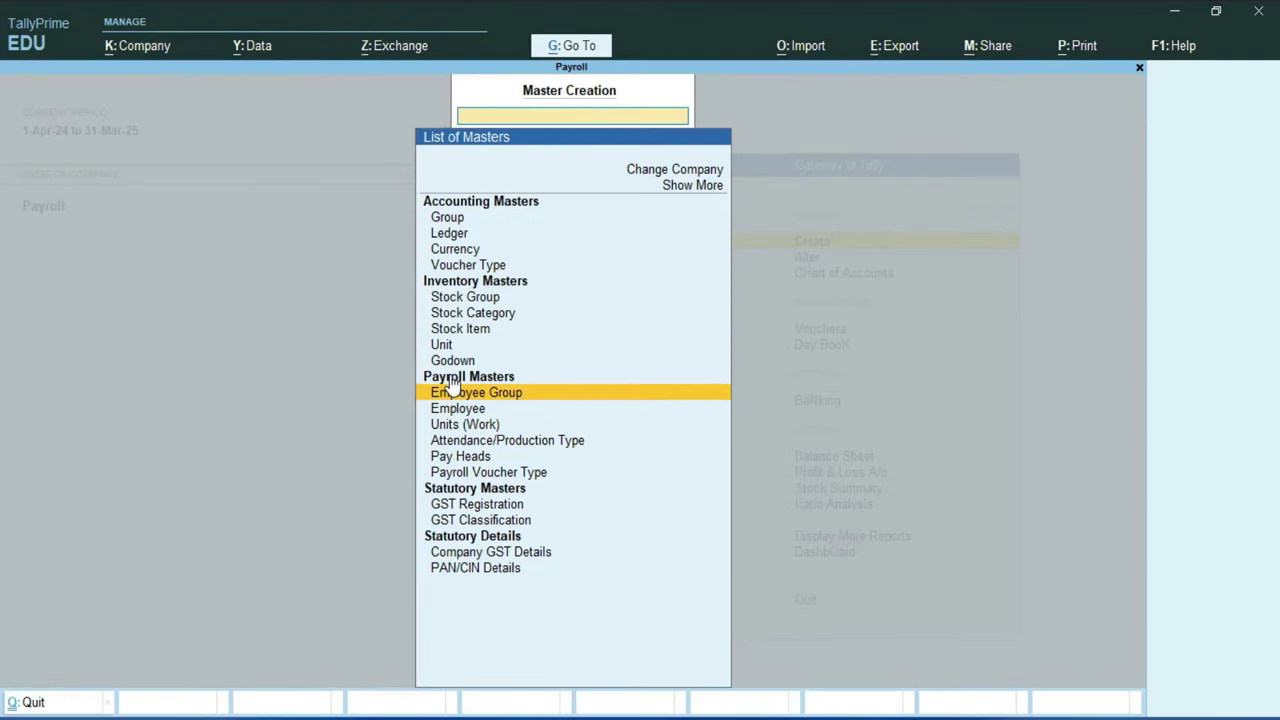
Step: Create the employee group Market Dep. under Primary, copying the name from the Word table
click(530, 400)
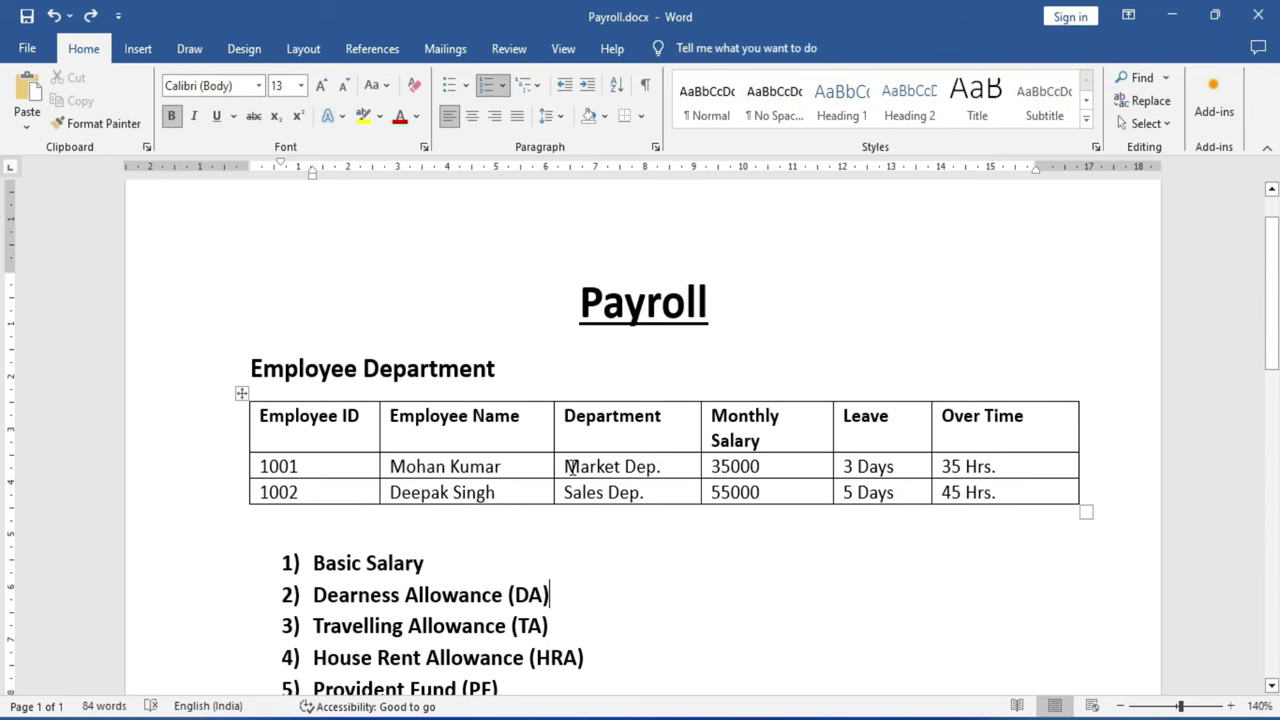
click(563, 467)
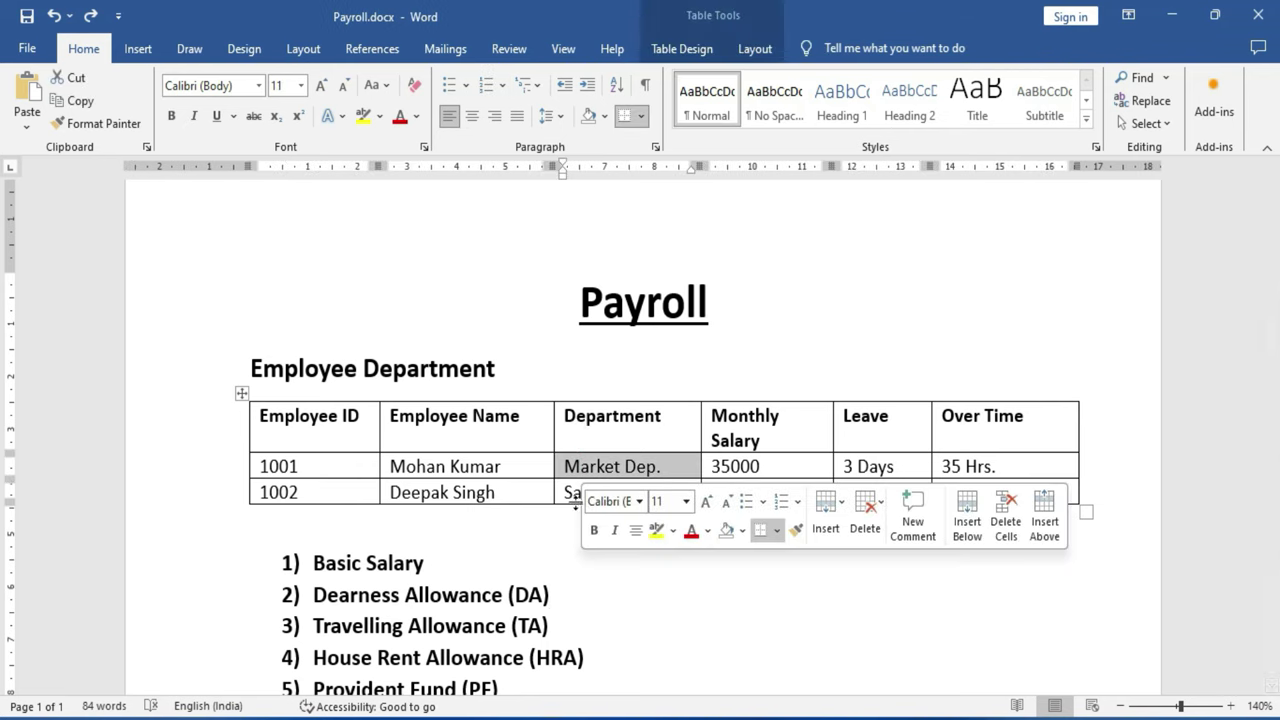
click(569, 493)
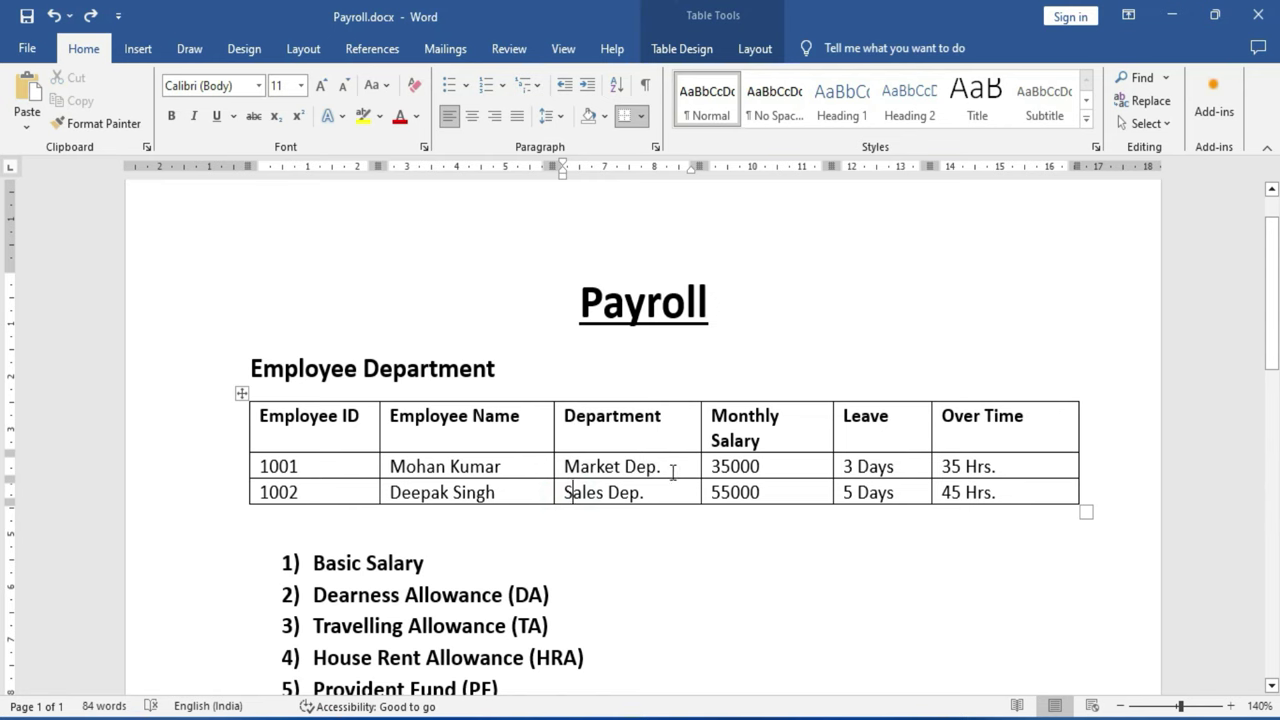
click(566, 468)
key(ctrl+c)
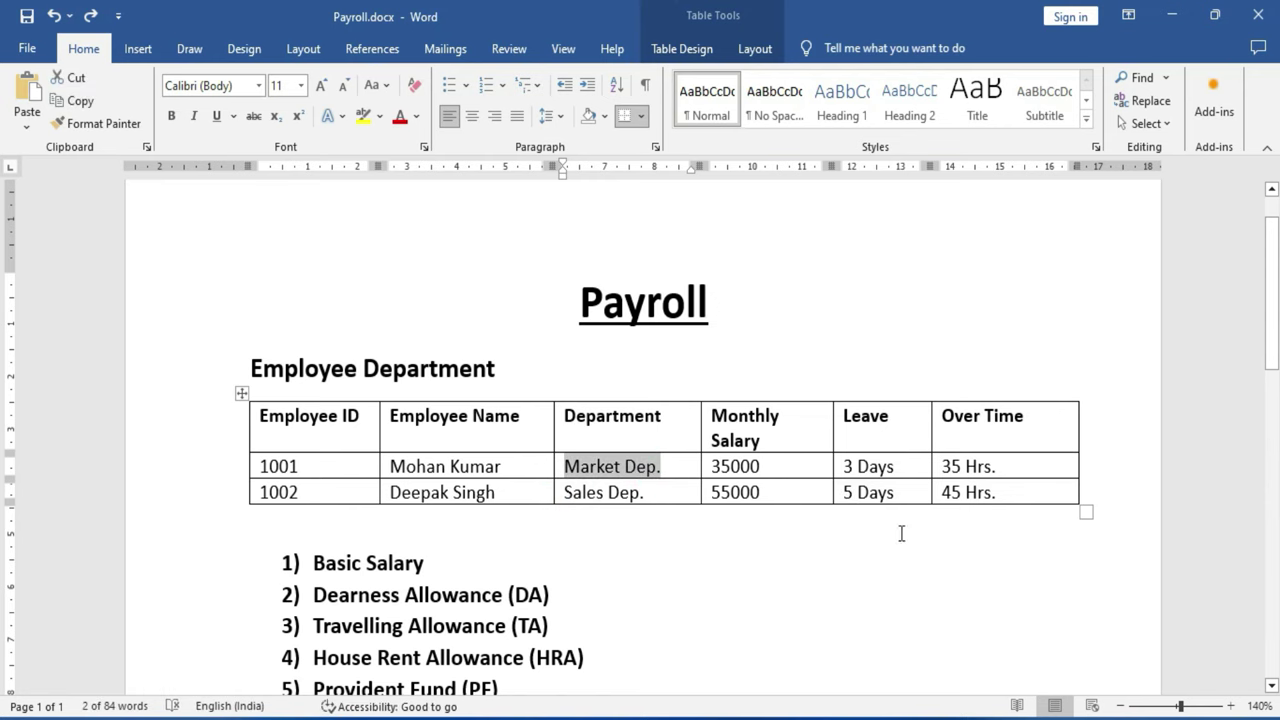
key(alt+Tab)
key(ctrl+v)
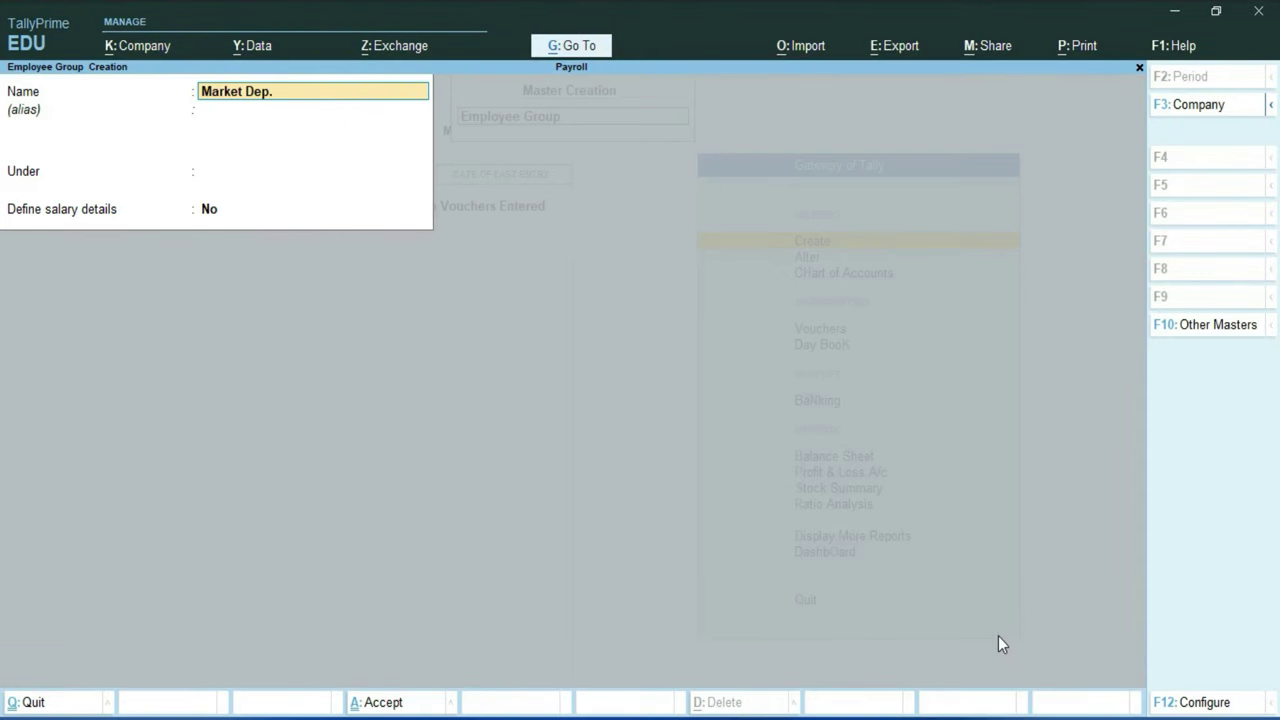
key(Return)
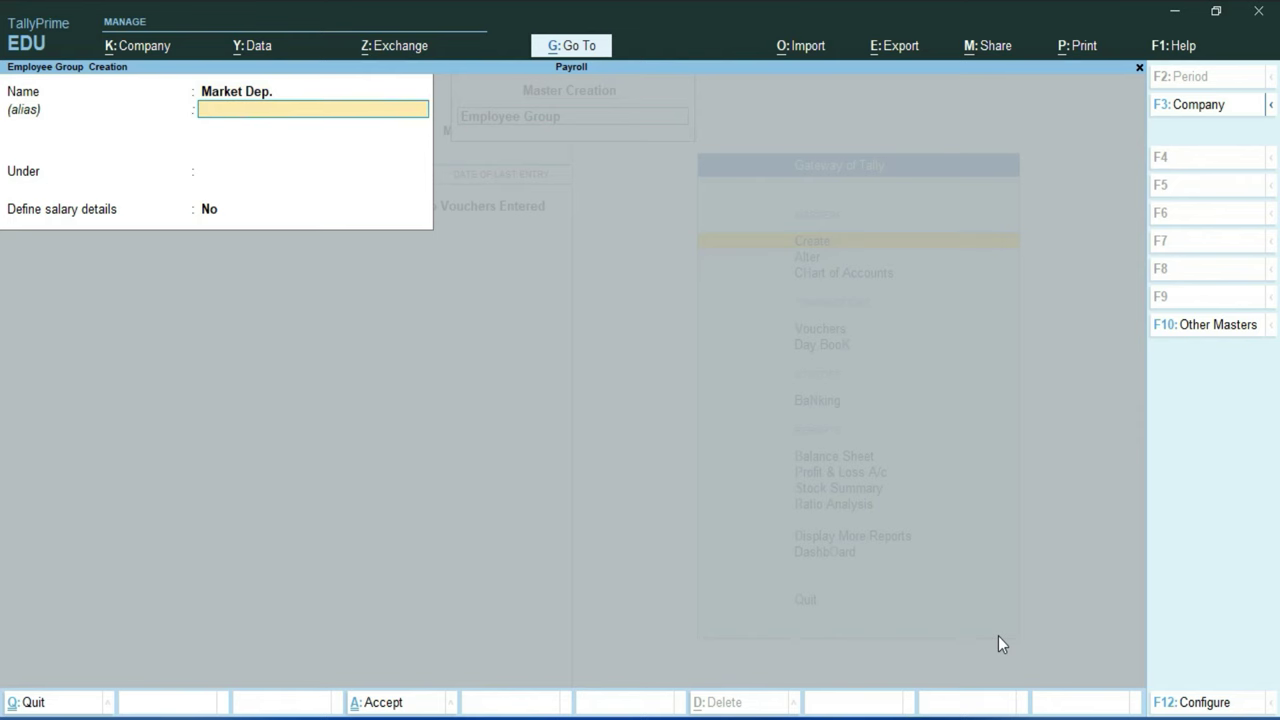
key(Return)
key(Down)
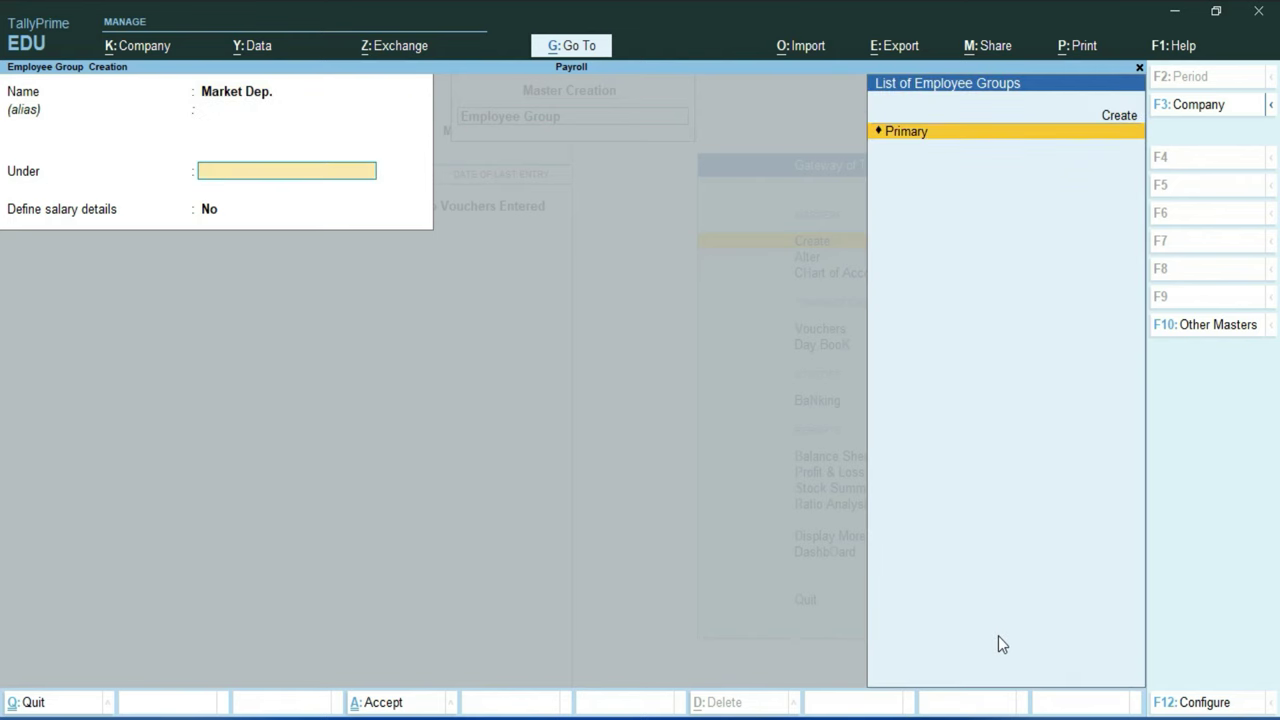
key(Return)
key(Return)
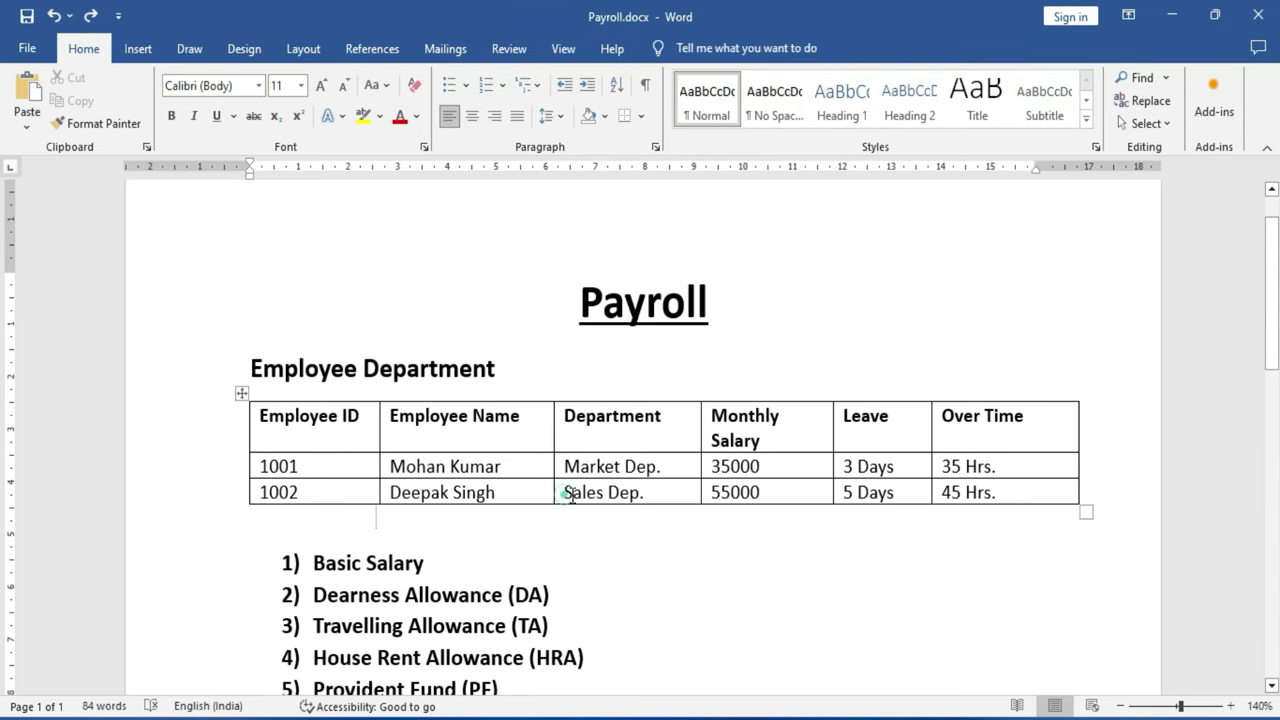
Step: Create the employee group Sales Dep. the same way and close the group form
drag(566, 494, 645, 494)
key(ctrl+c)
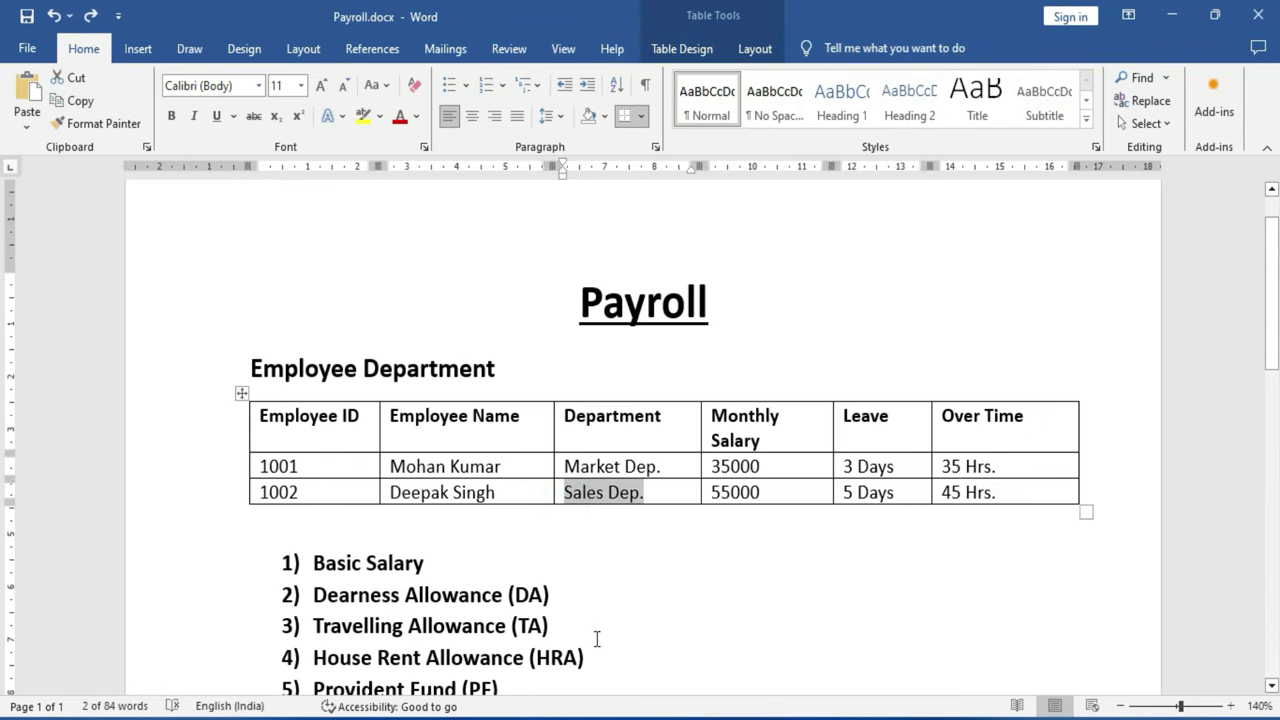
key(alt+Tab)
key(ctrl+v)
key(Return)
key(Return)
key(Return)
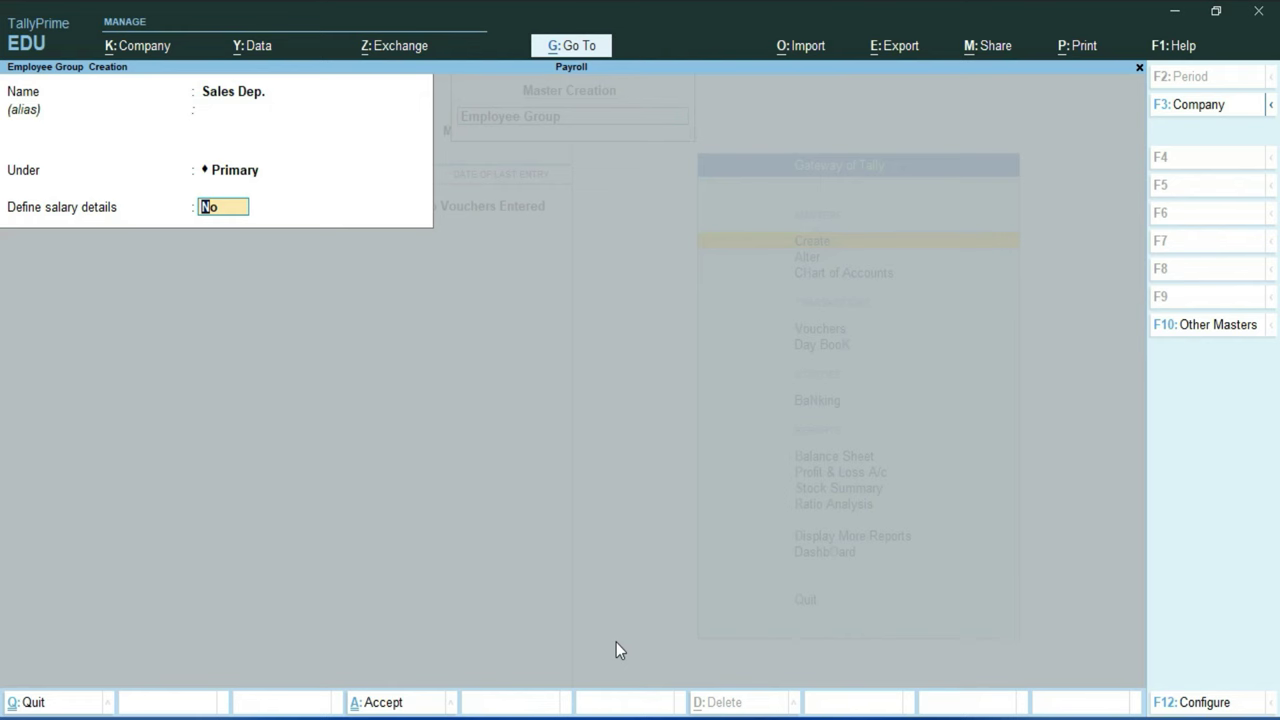
key(Return)
key(Return)
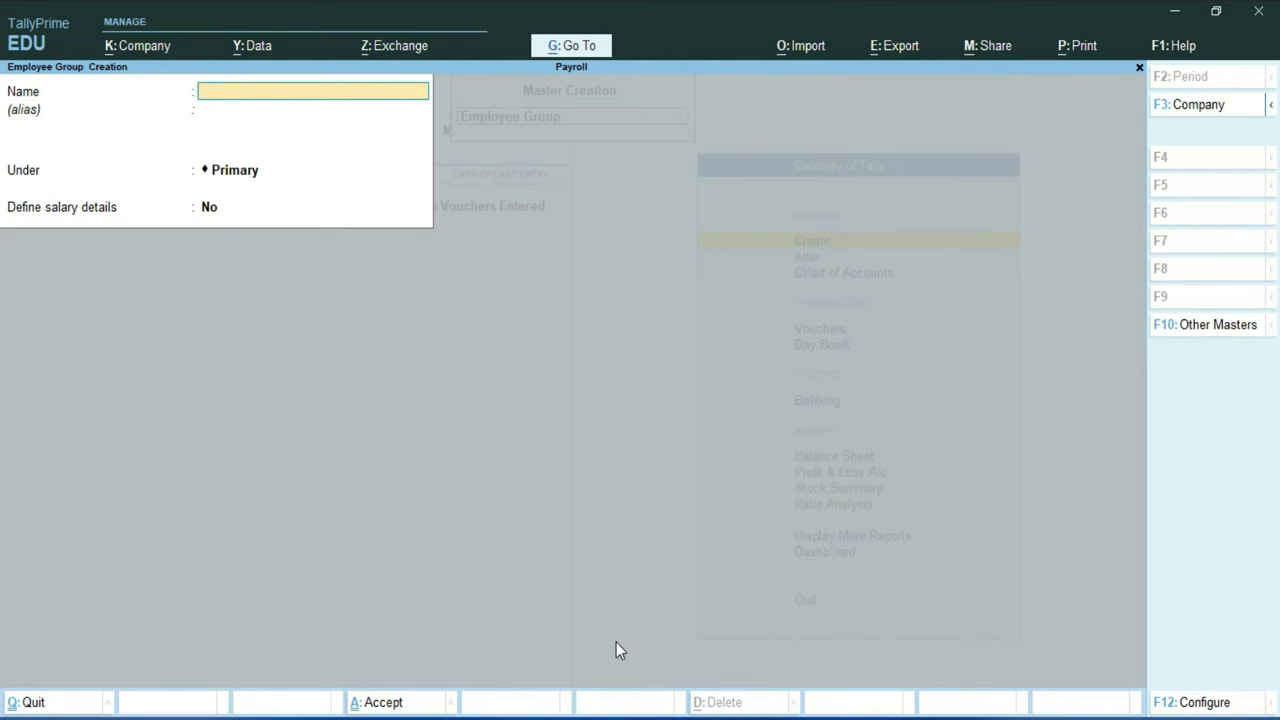
key(Escape)
key(Return)
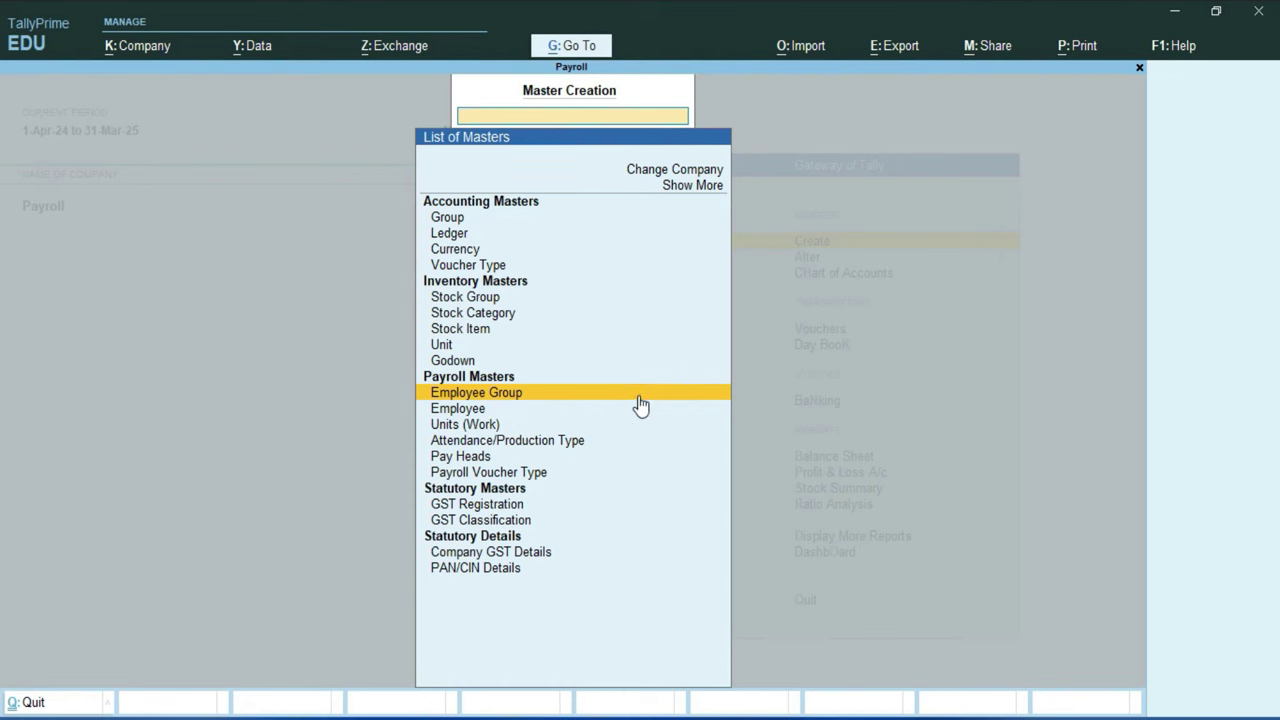
Step: Create the simple work unit Min. with formal name Minutes and 0 decimal places
key(Down)
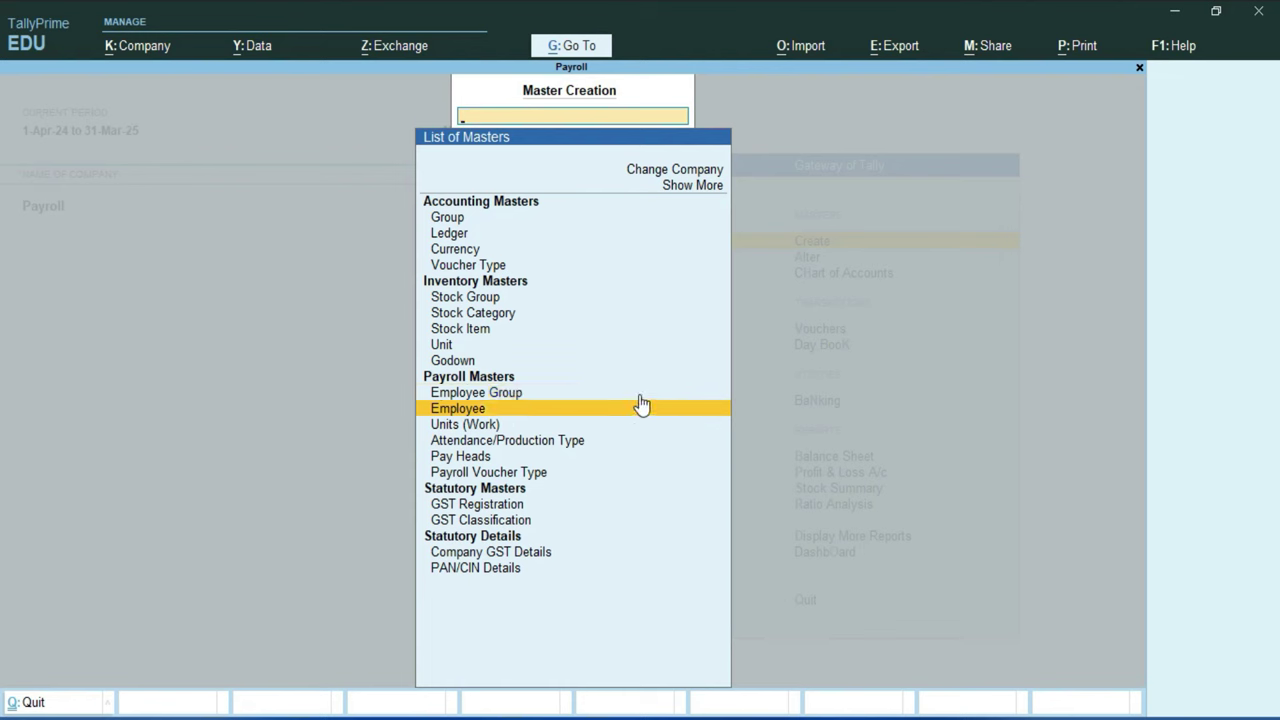
key(Down)
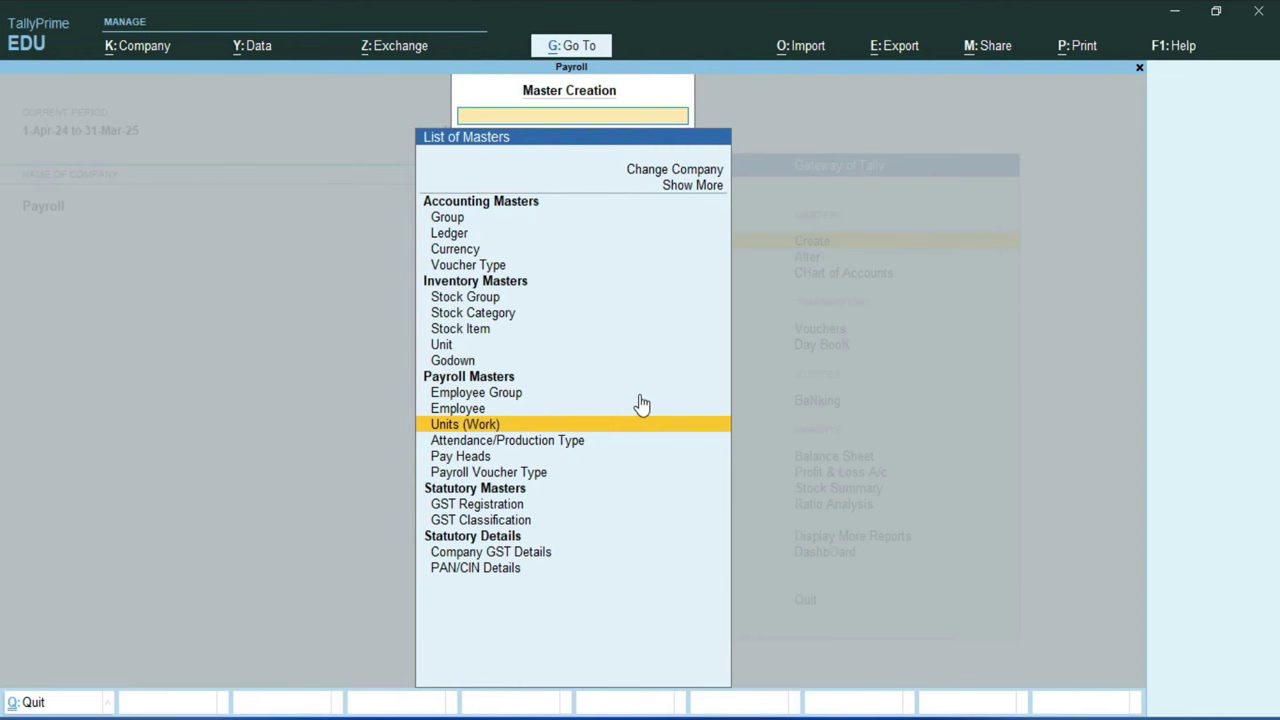
key(Return)
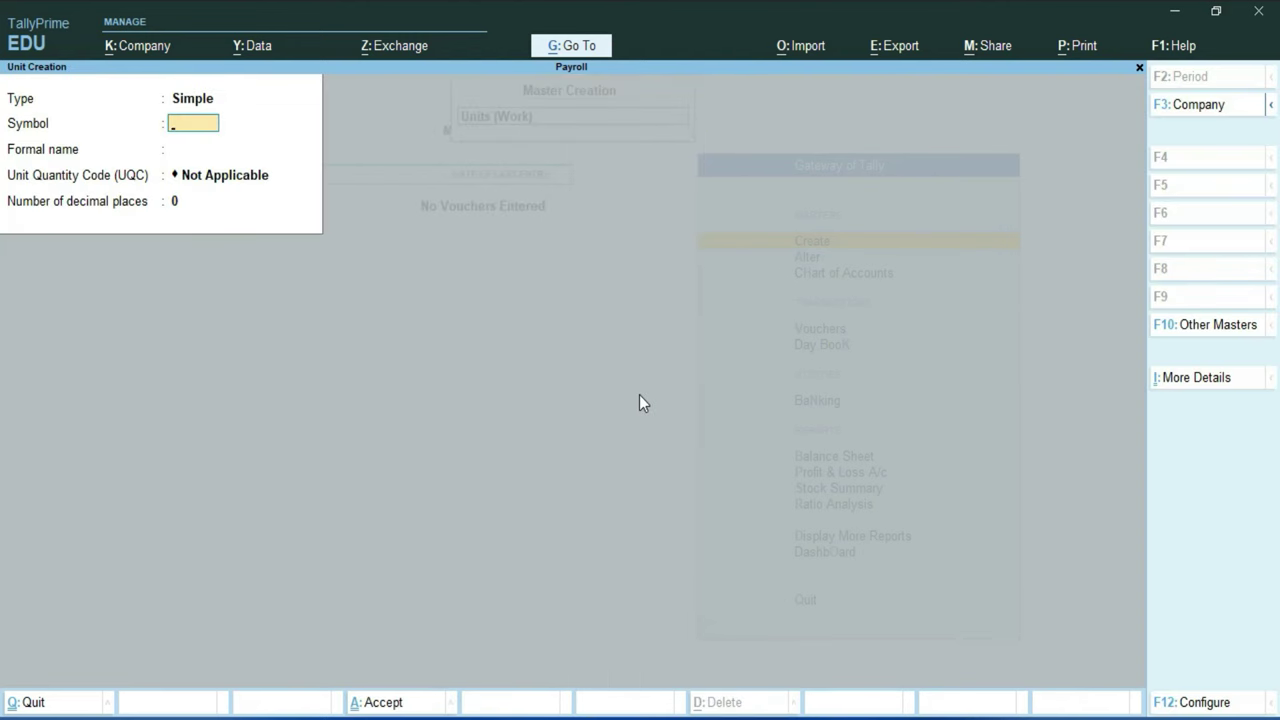
text(Min.)
key(Return)
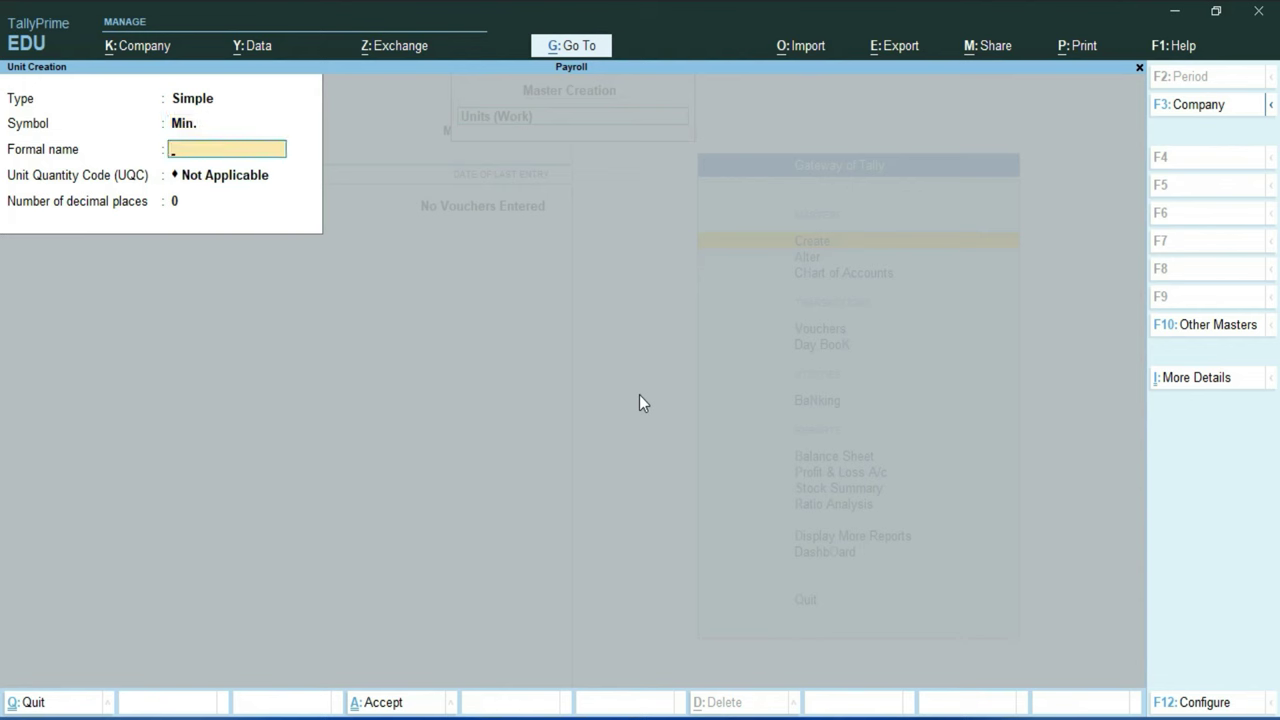
text(Minutes)
key(Return)
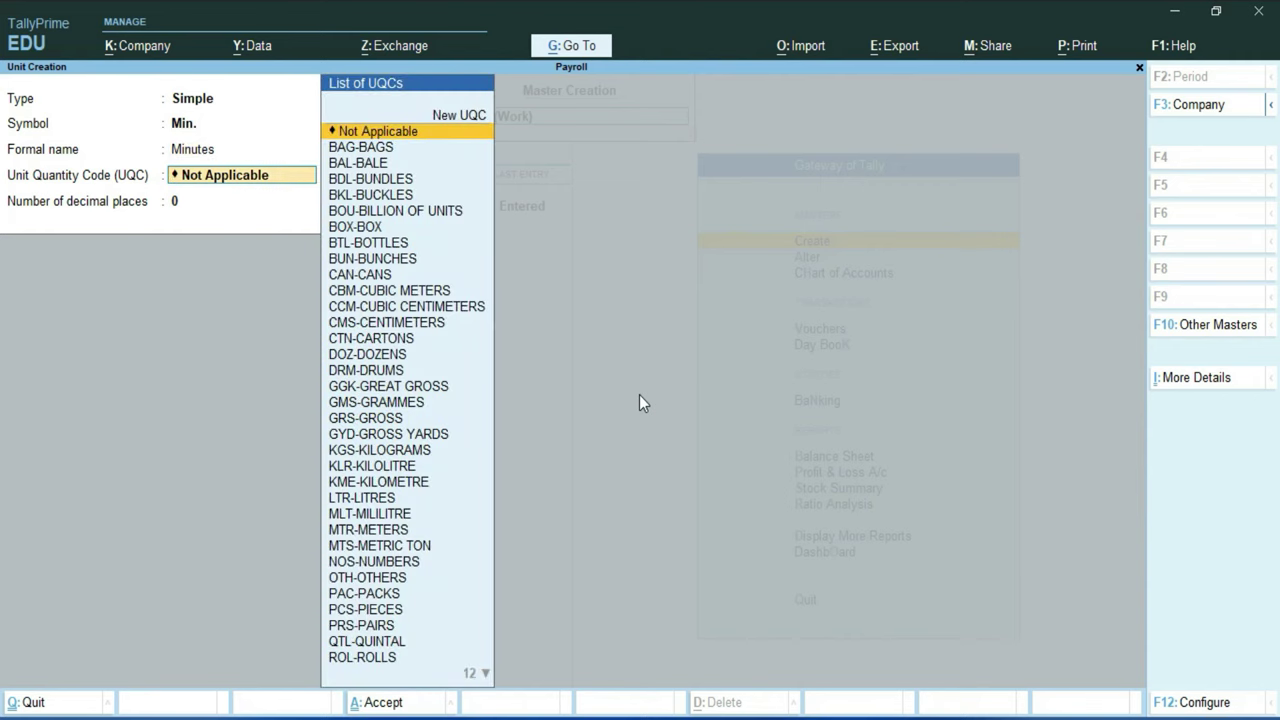
key(Return)
key(Return)
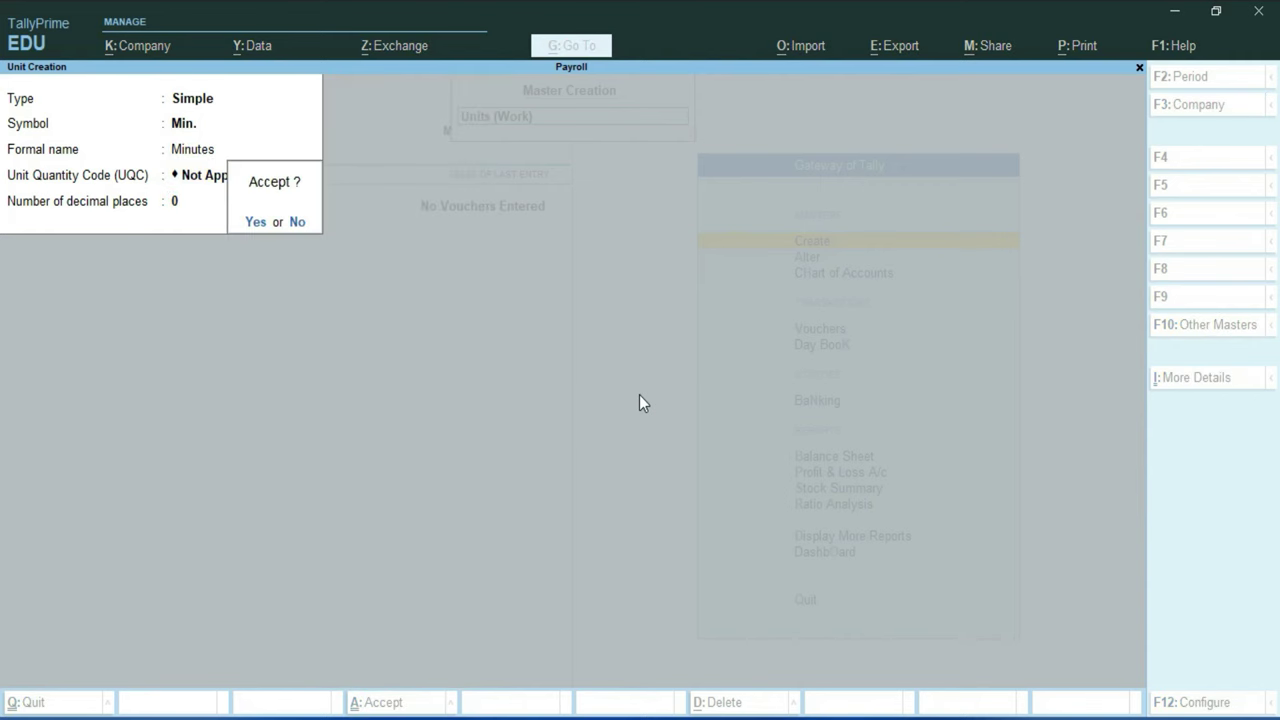
Step: Create the simple work unit Hrs. with formal name Hours and 0 decimal places
key(Return)
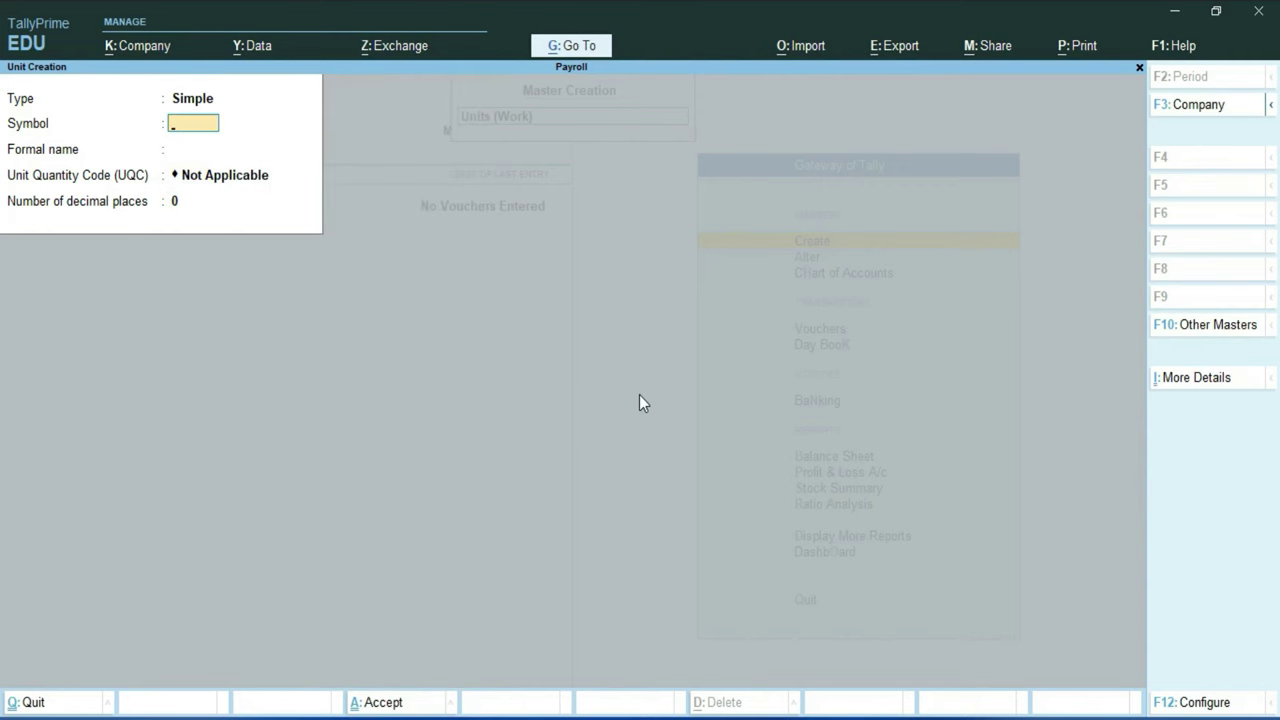
text(Hrs.)
key(Return)
text(Hours)
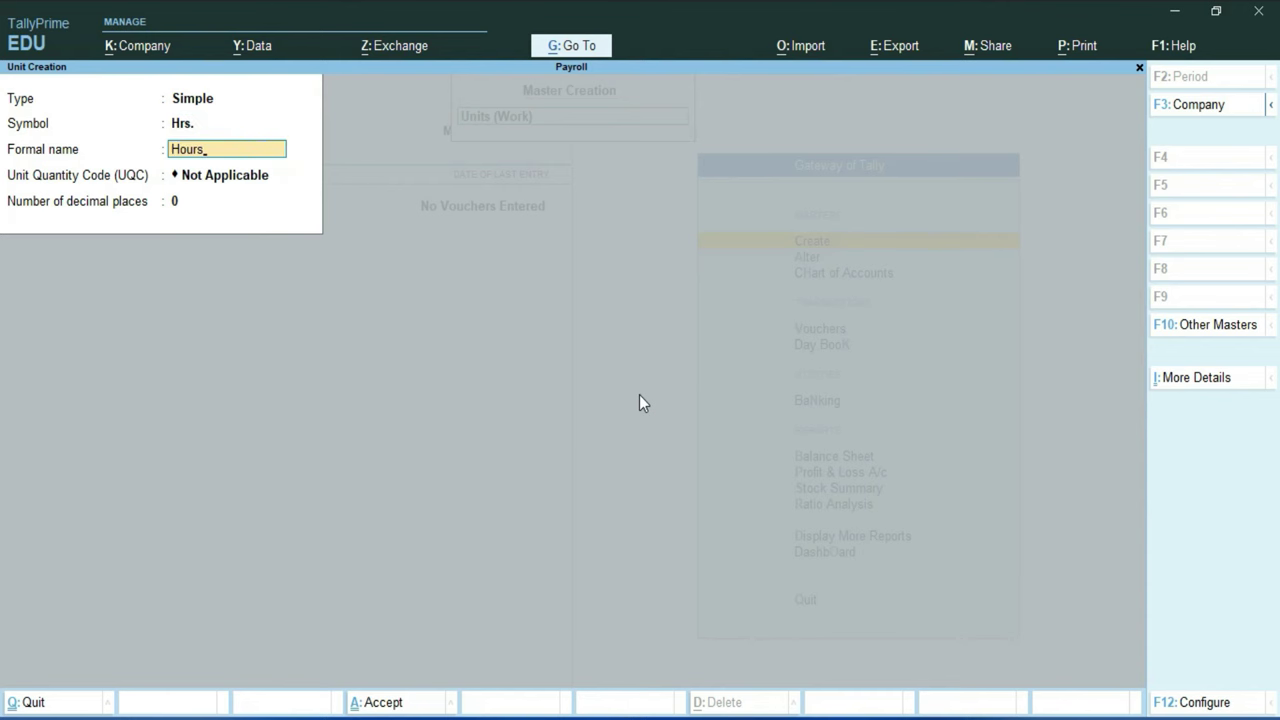
key(Return)
key(Return)
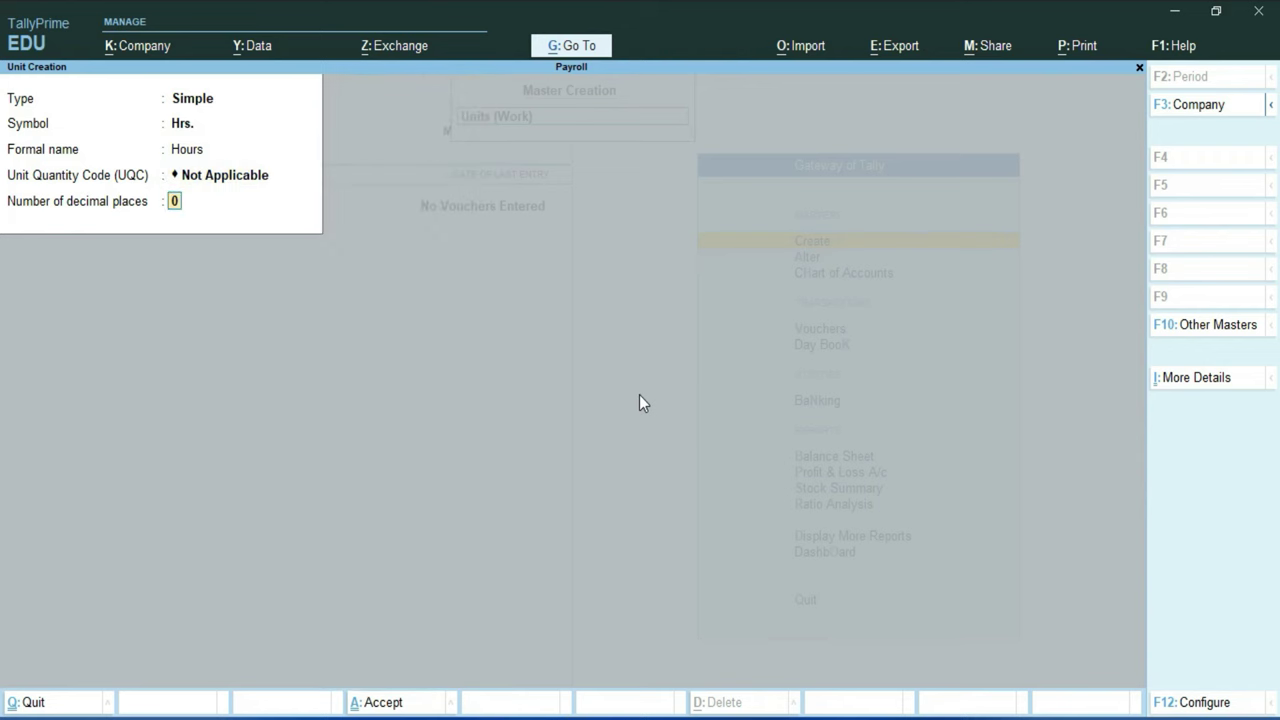
key(Return)
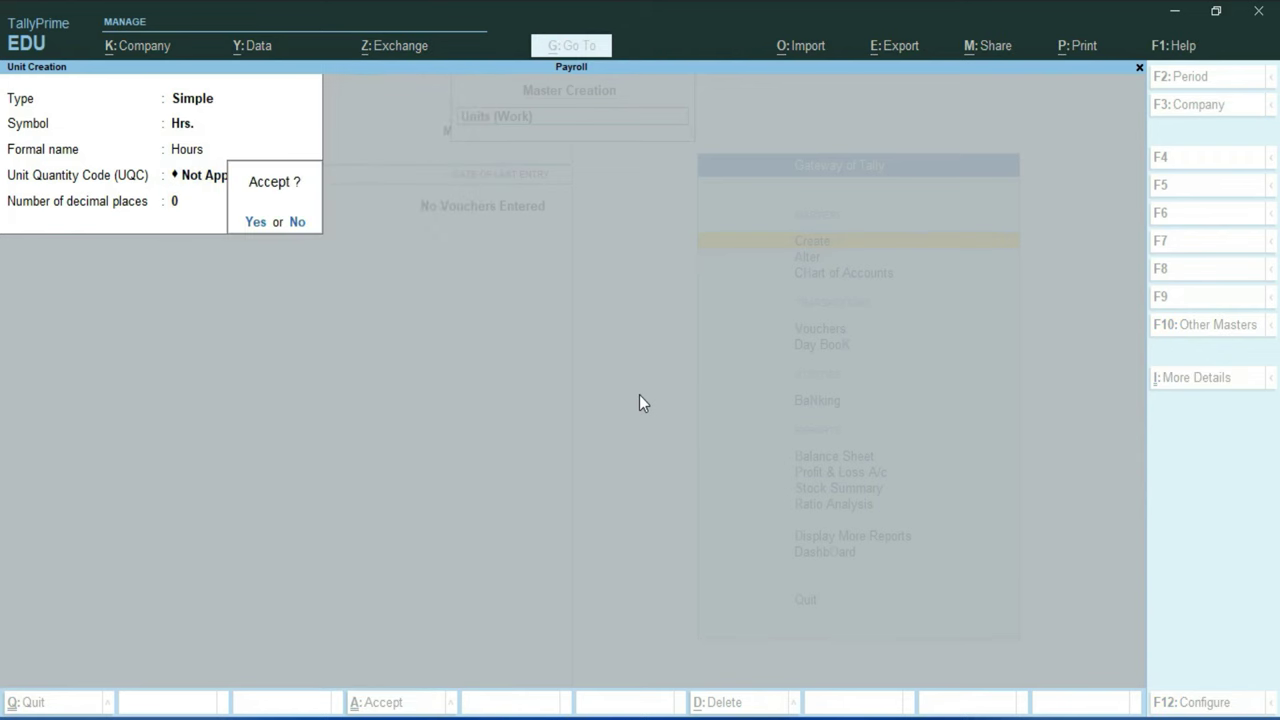
key(Return)
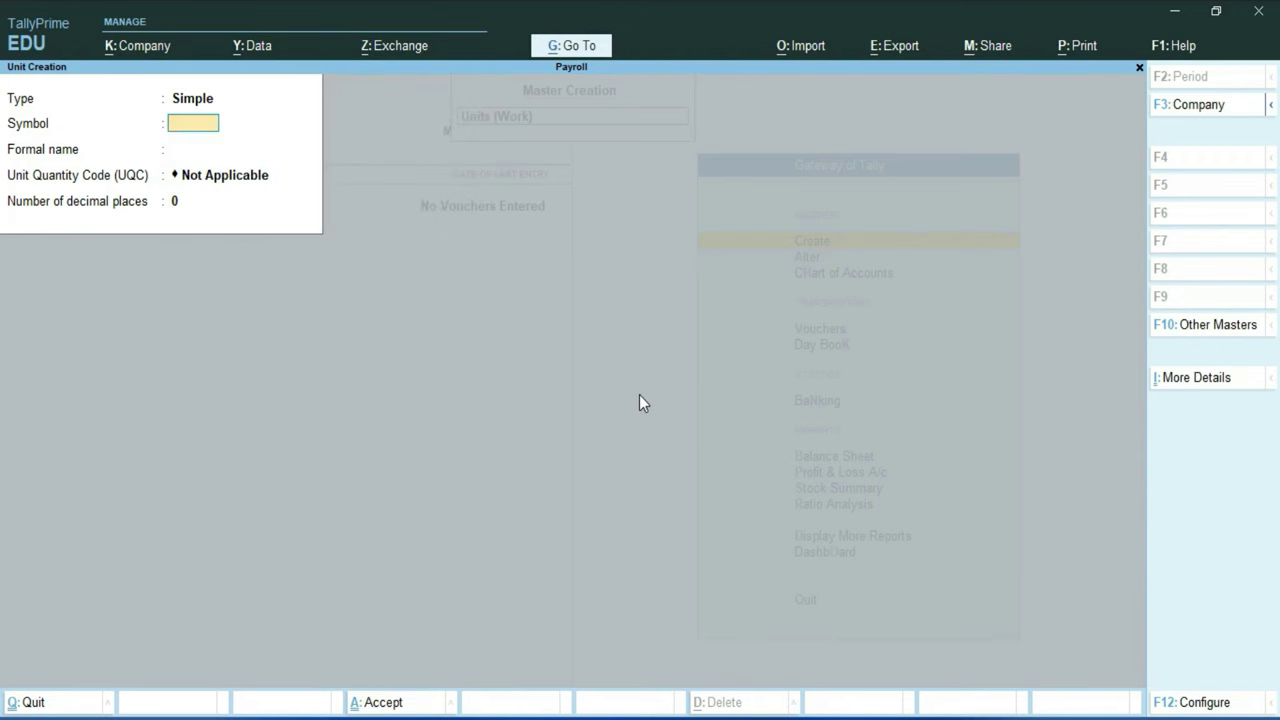
key(BackSpace)
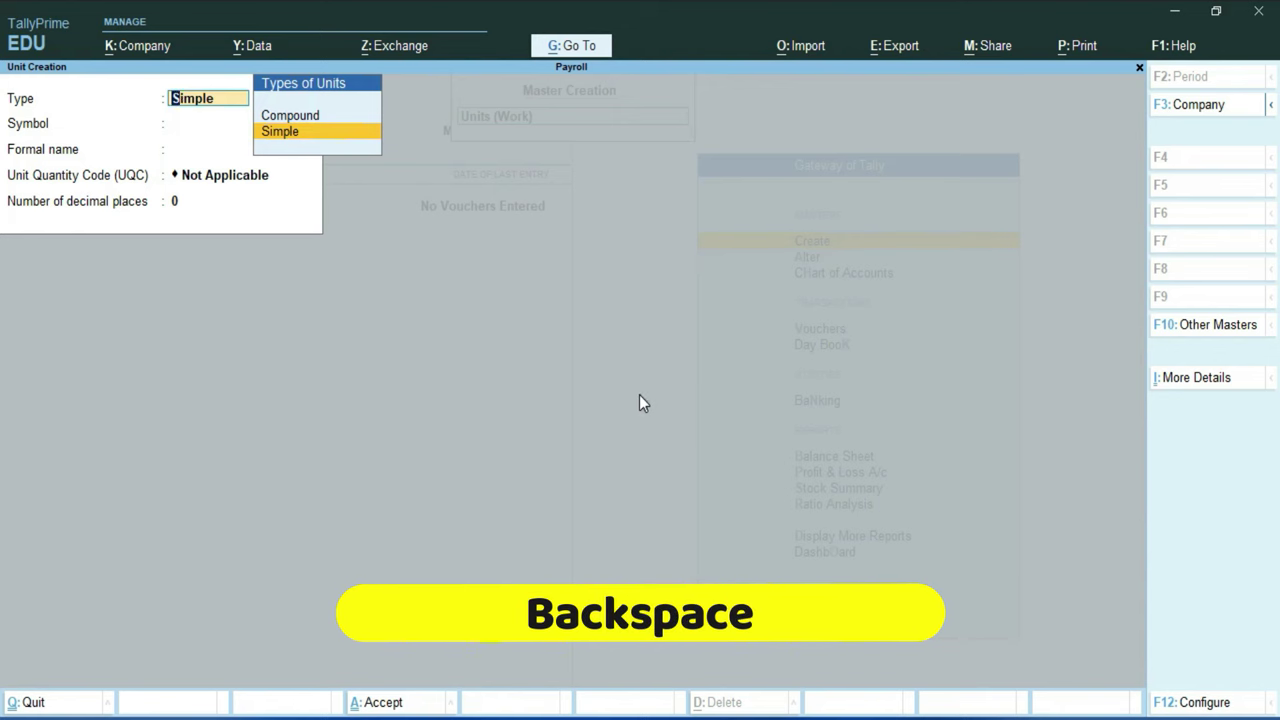
Step: Save the compound unit Hrs. of 60 Min. and quit unit creation
key(Up)
key(Return)
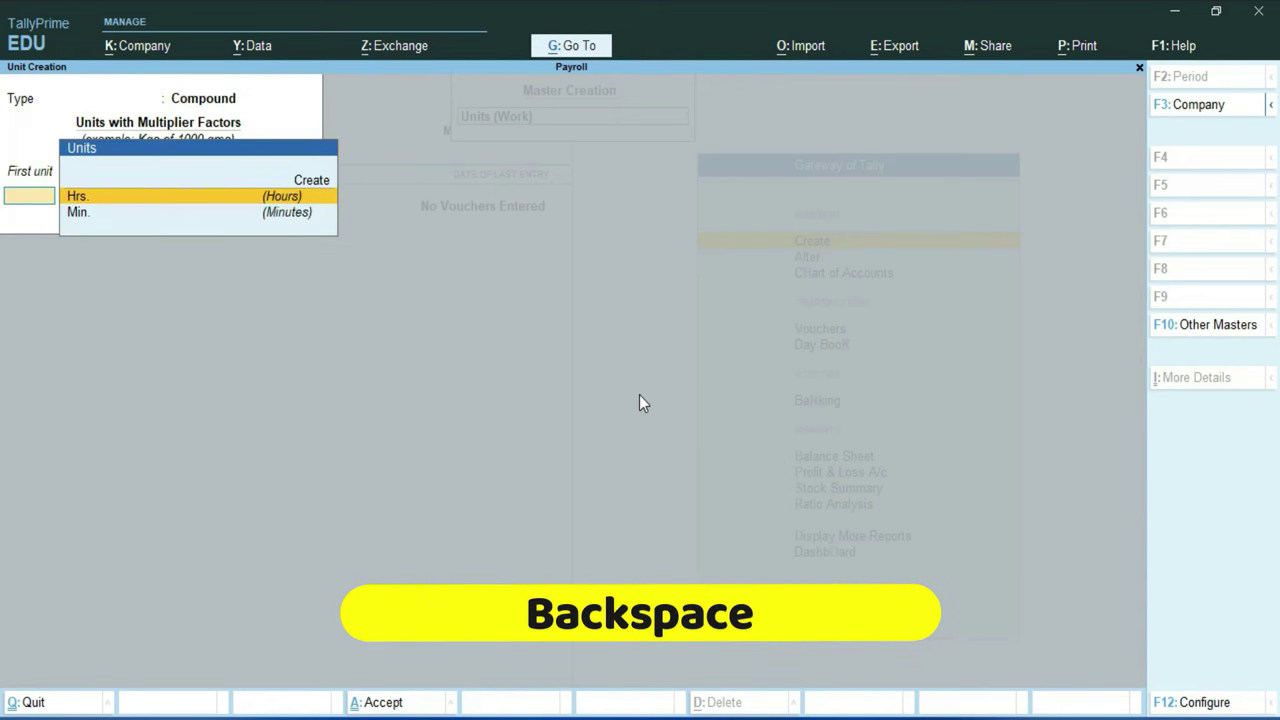
key(Return)
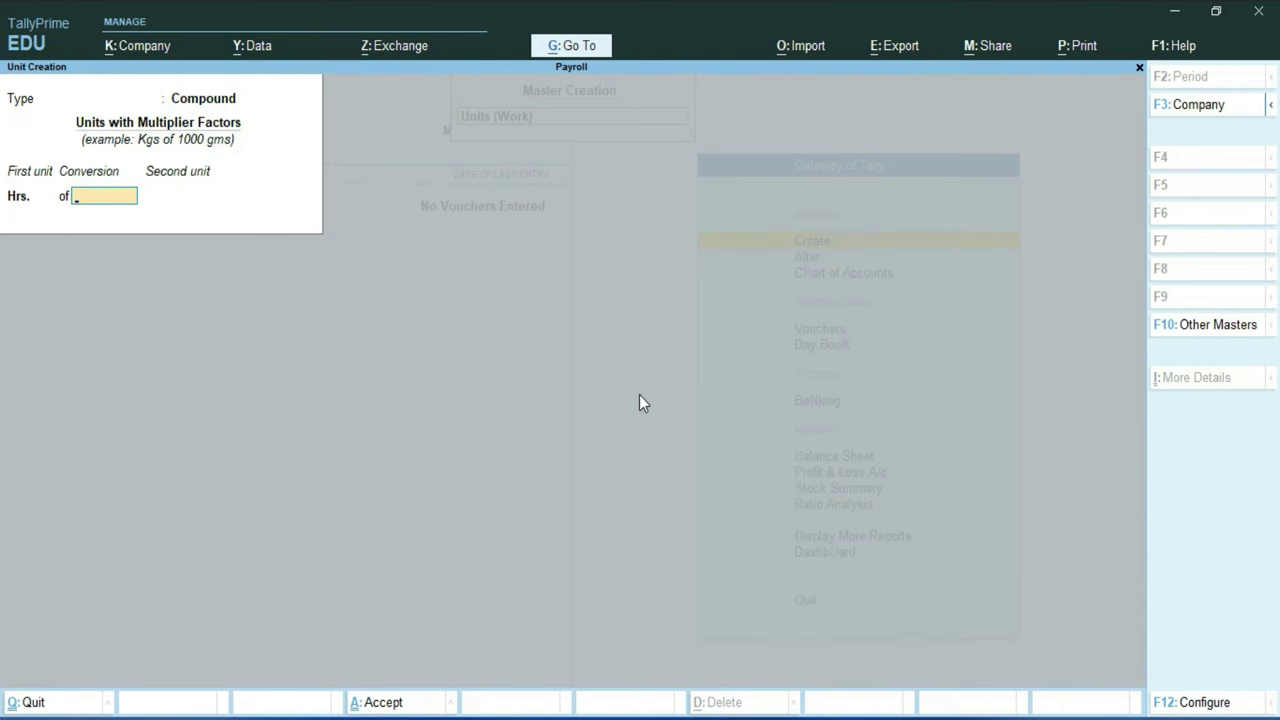
text(60)
key(Return)
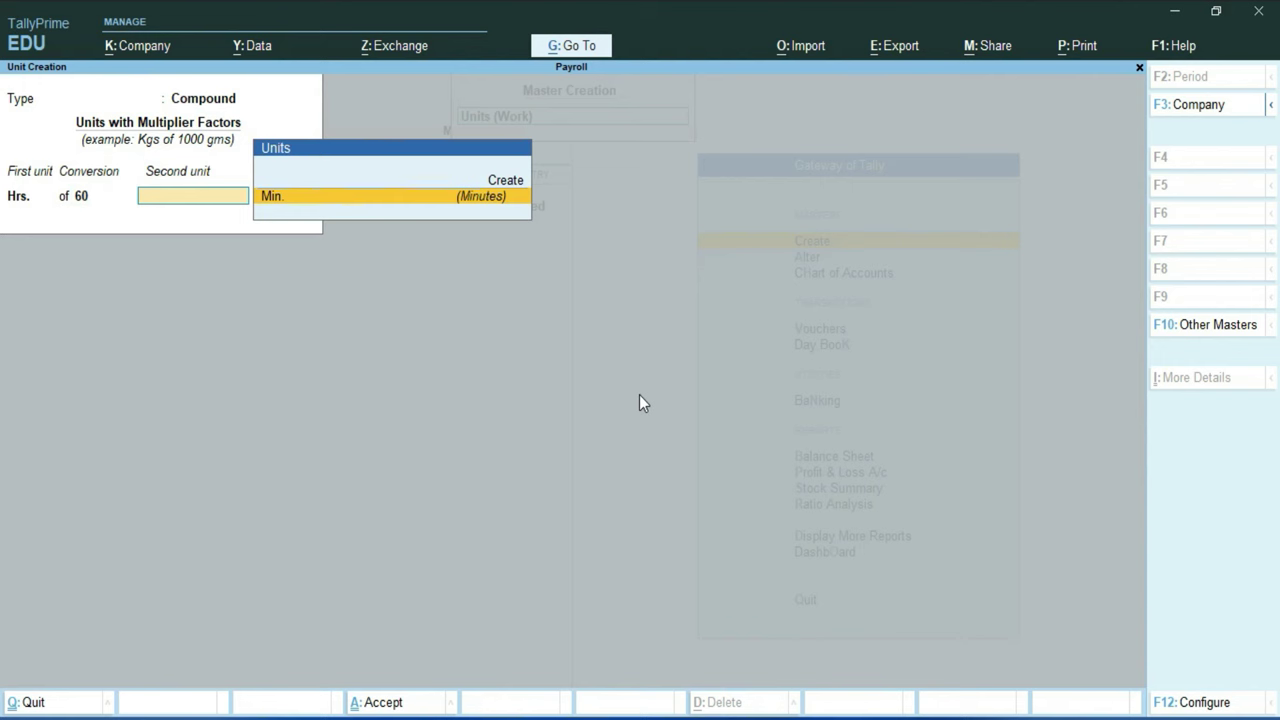
key(Return)
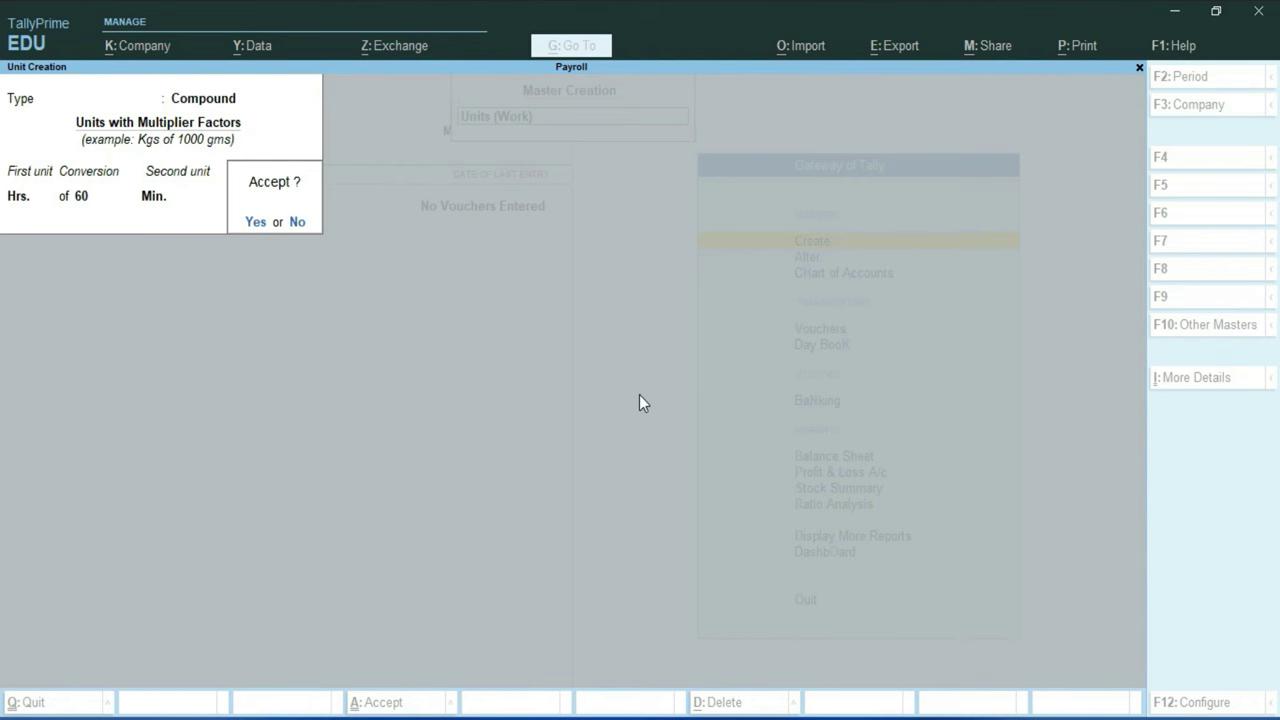
key(n)
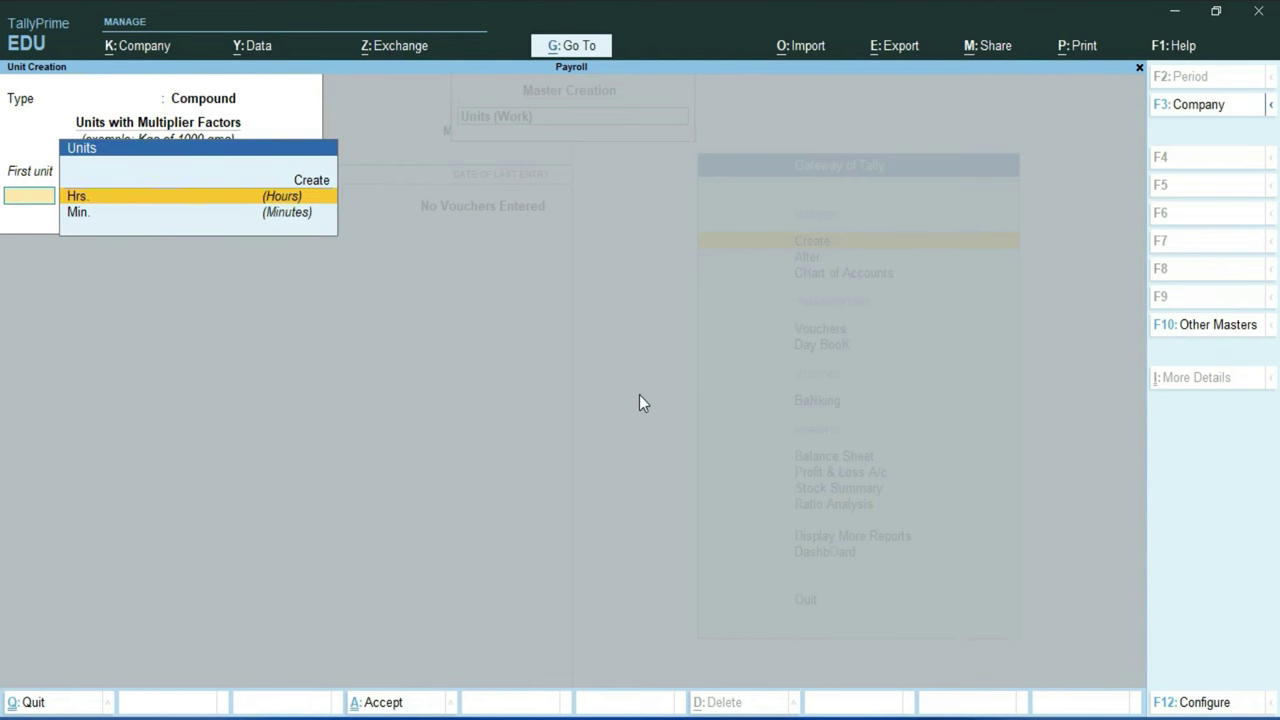
key(Escape)
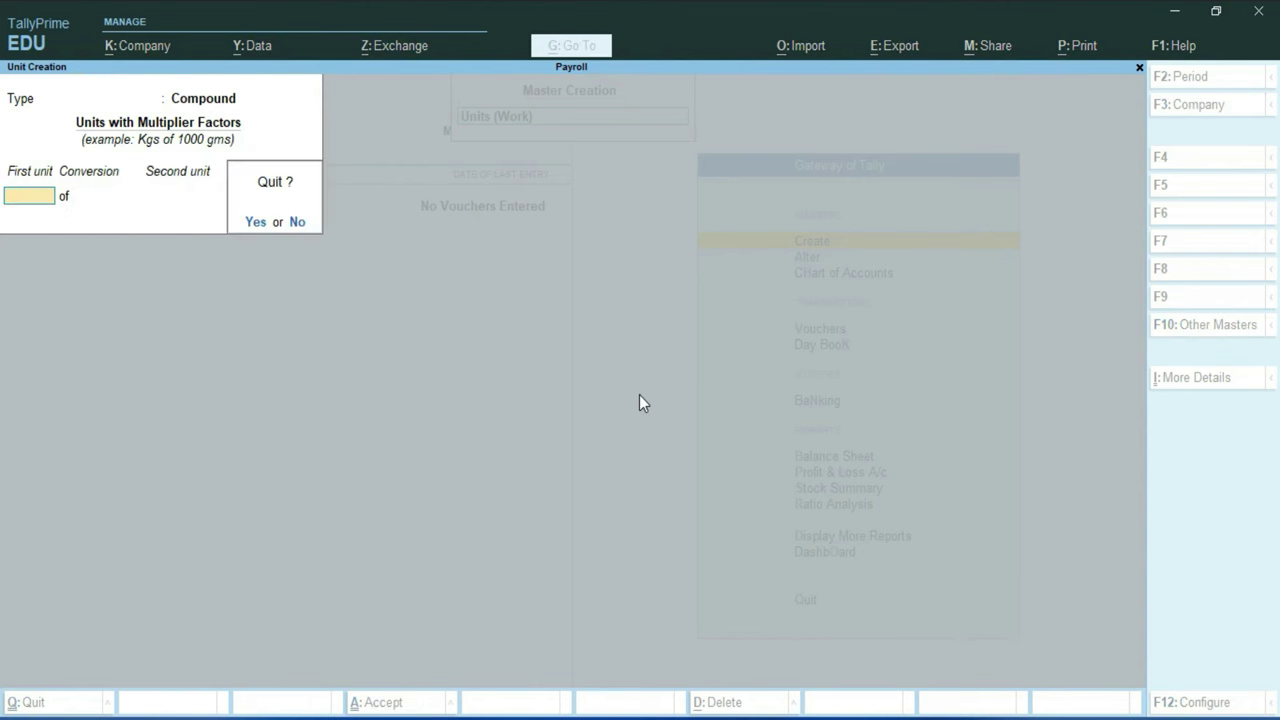
key(y)
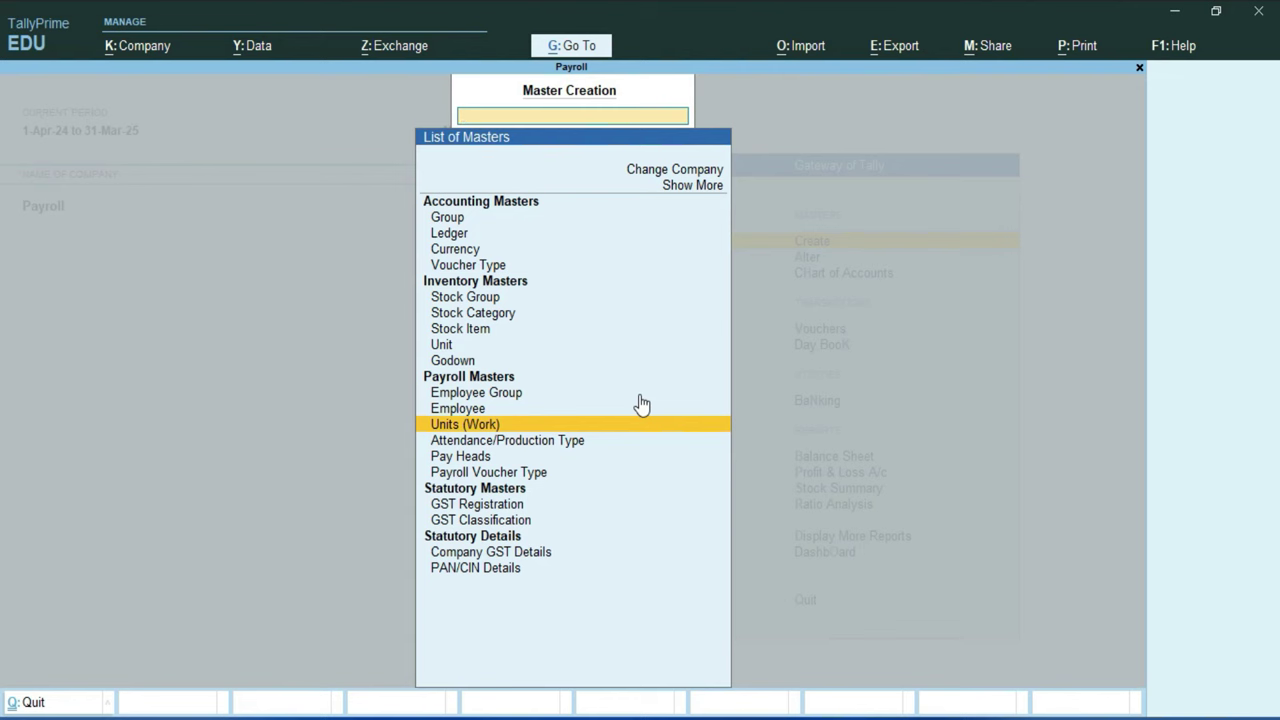
Step: Create the attendance type Leave under Primary as Leave without Pay
key(Down)
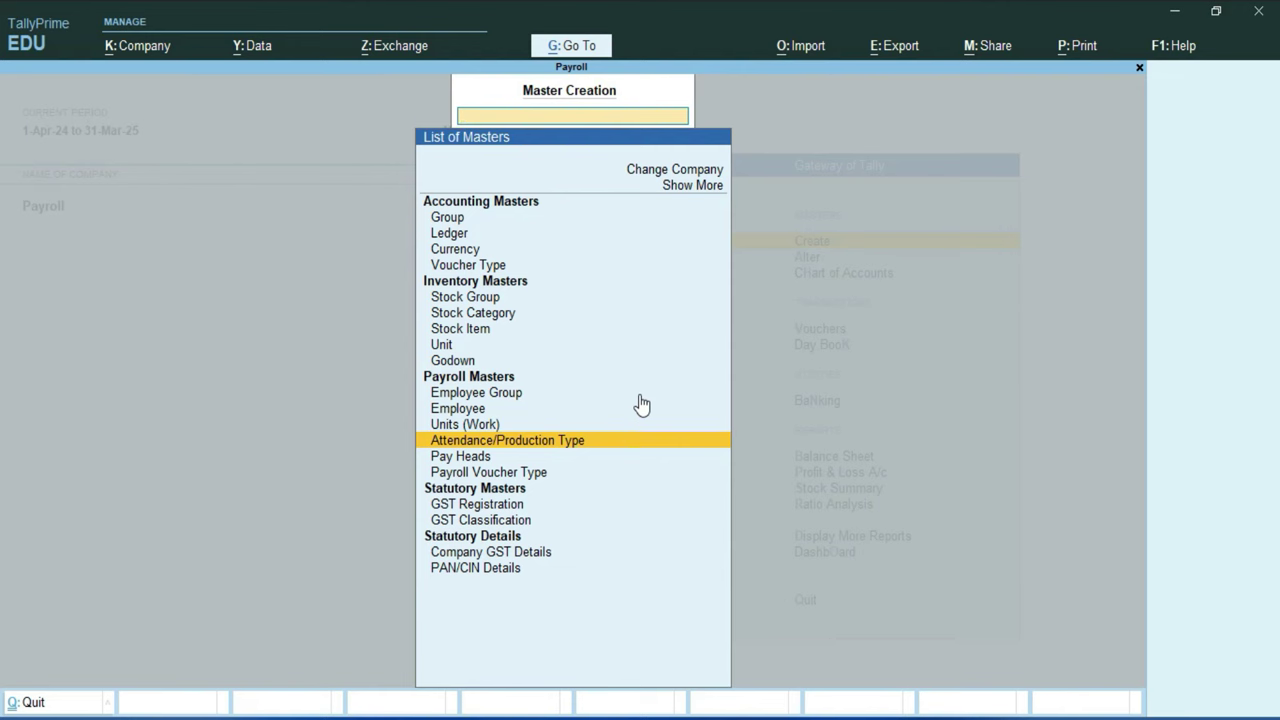
key(Return)
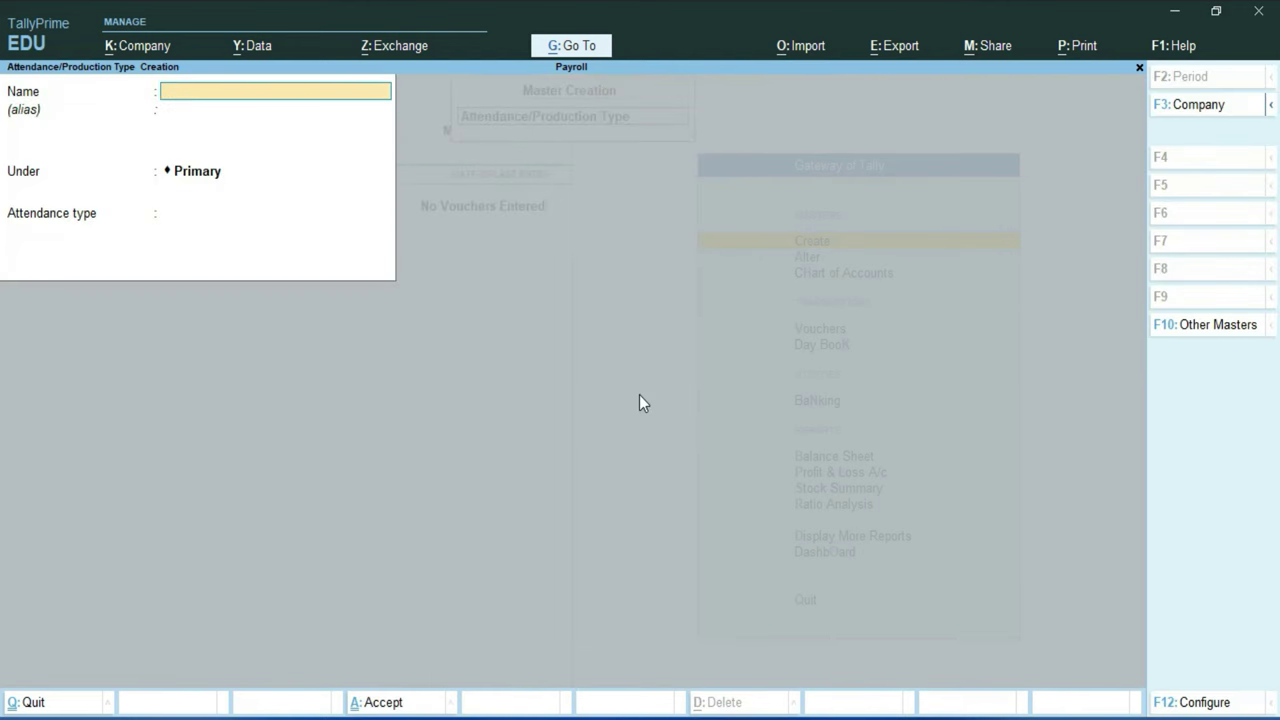
text(Leave)
key(Return)
key(Return)
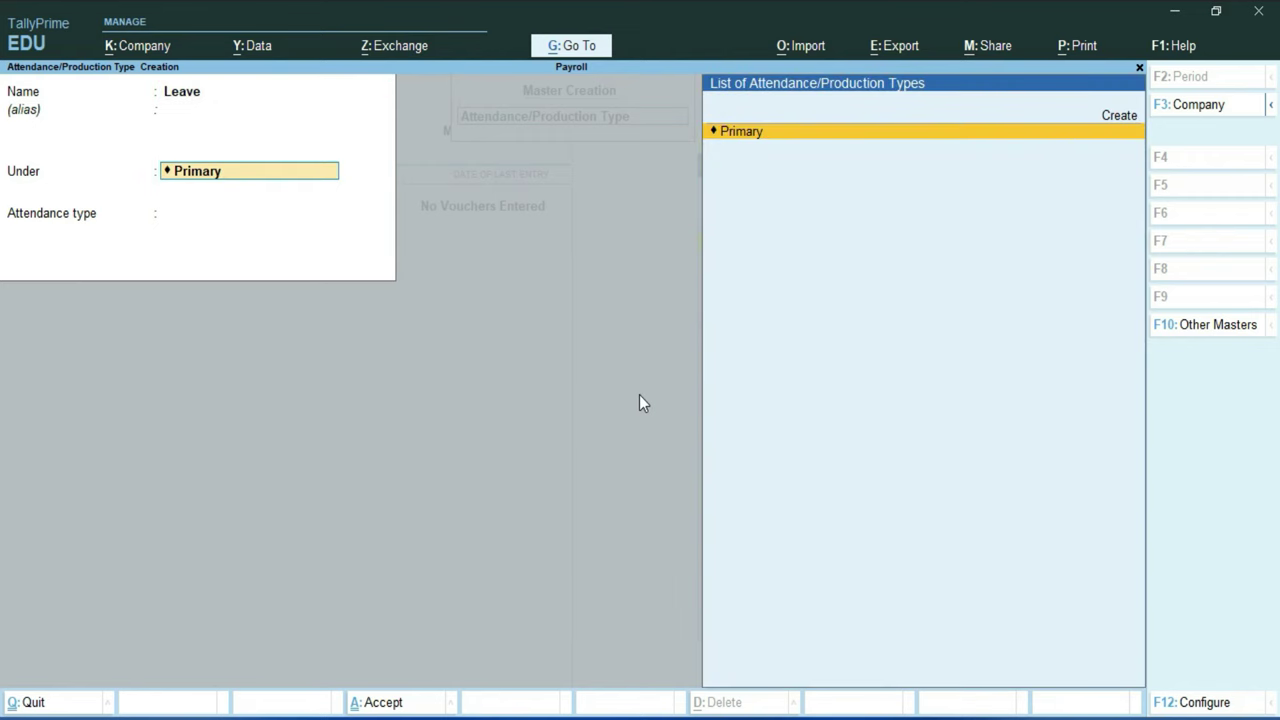
key(Return)
key(Down)
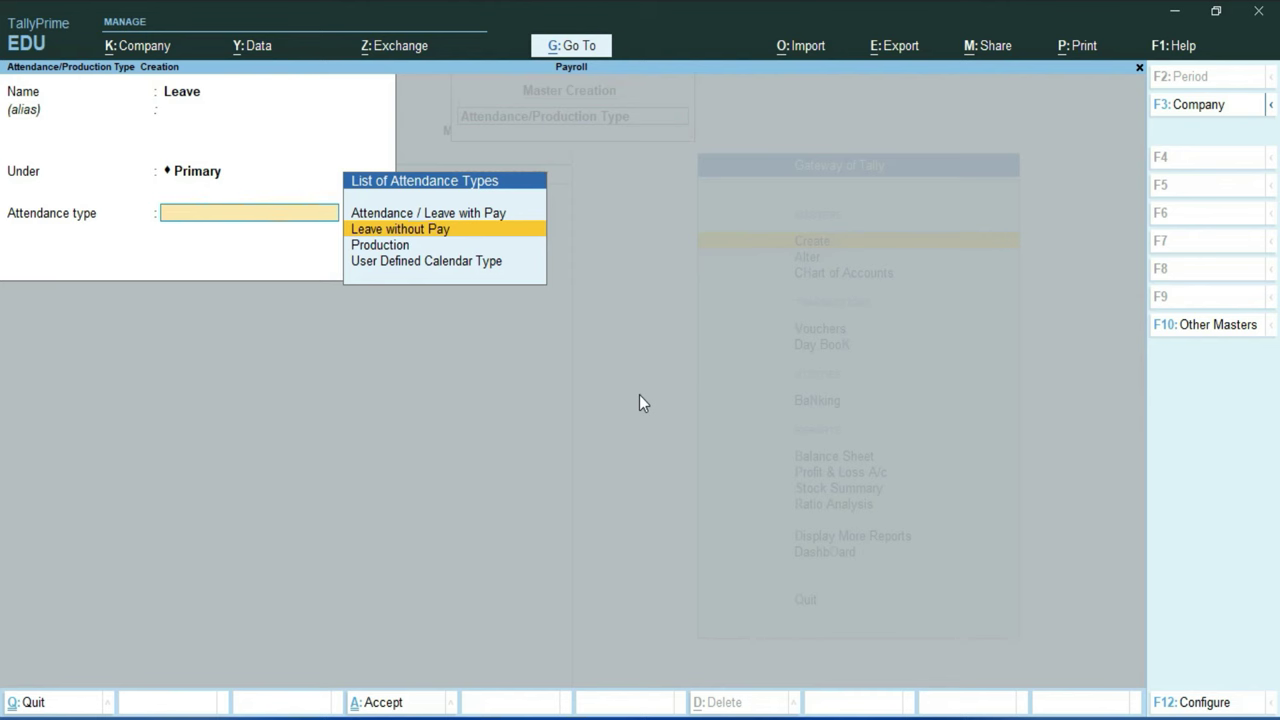
key(Return)
key(Return)
key(Return)
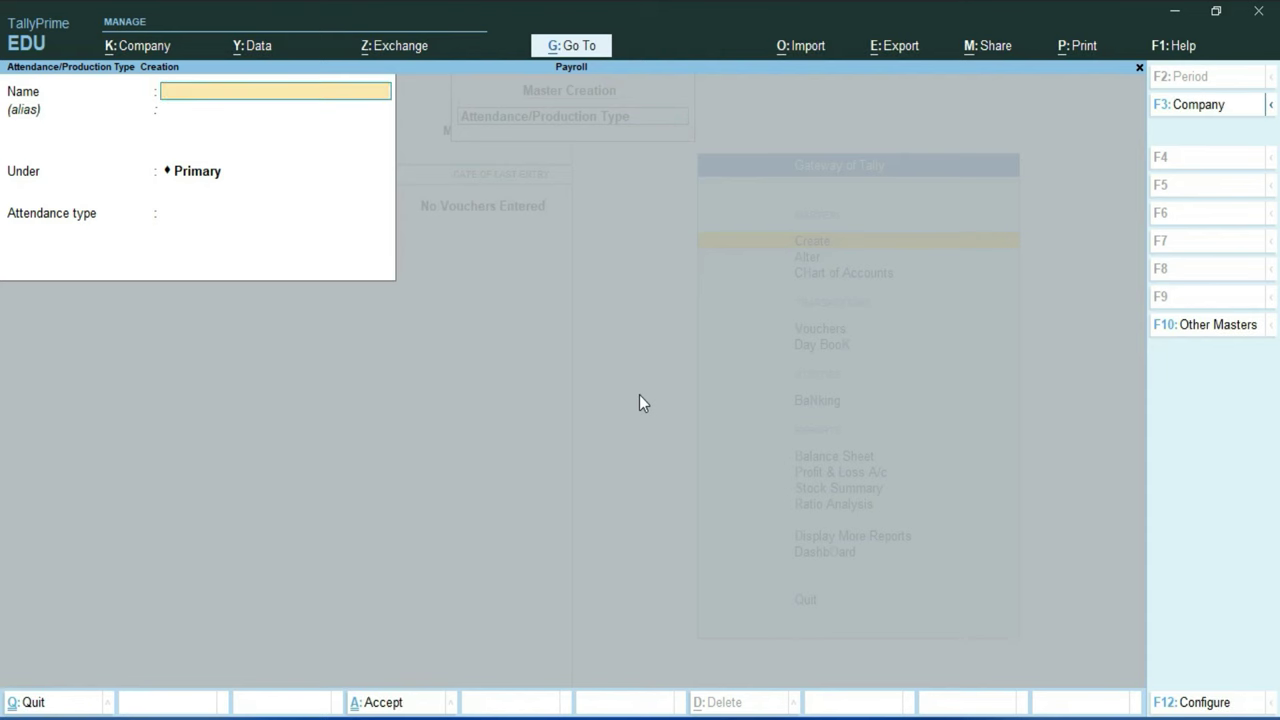
Step: Create Over Time as a Production type measured in Hrs. of 60 Min., then leave the form
text(Over Time)
key(Return)
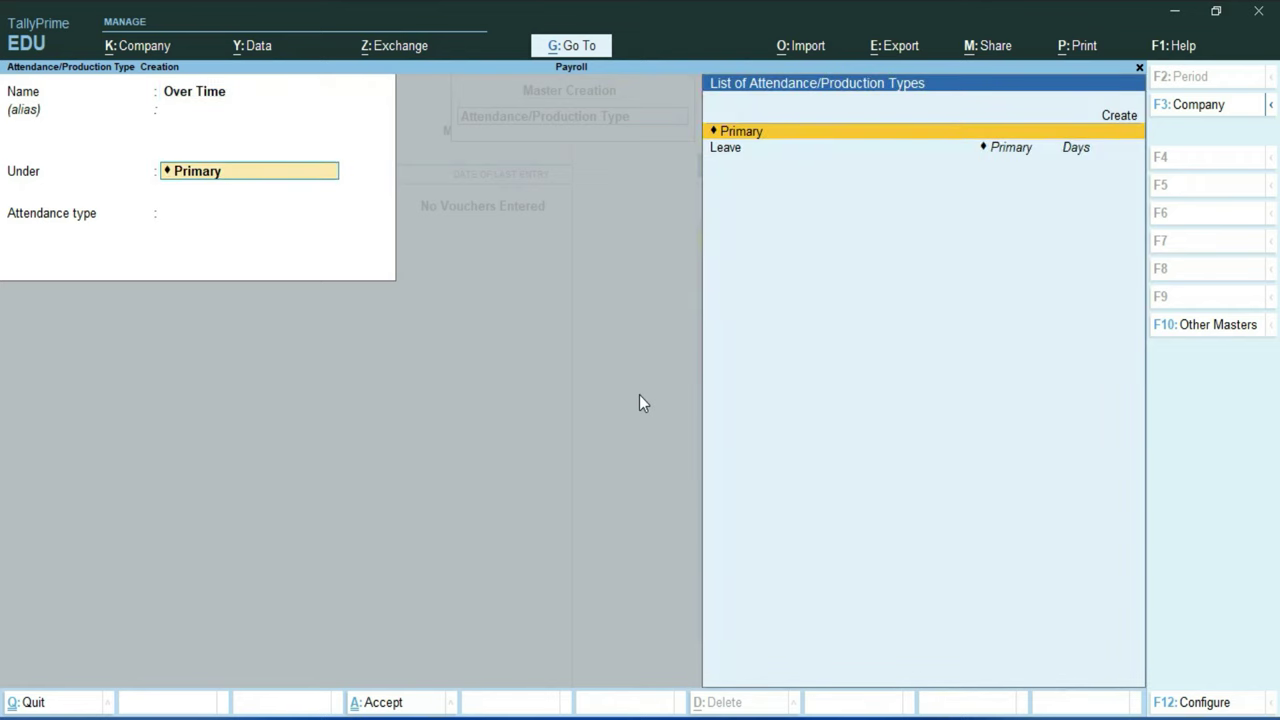
key(Return)
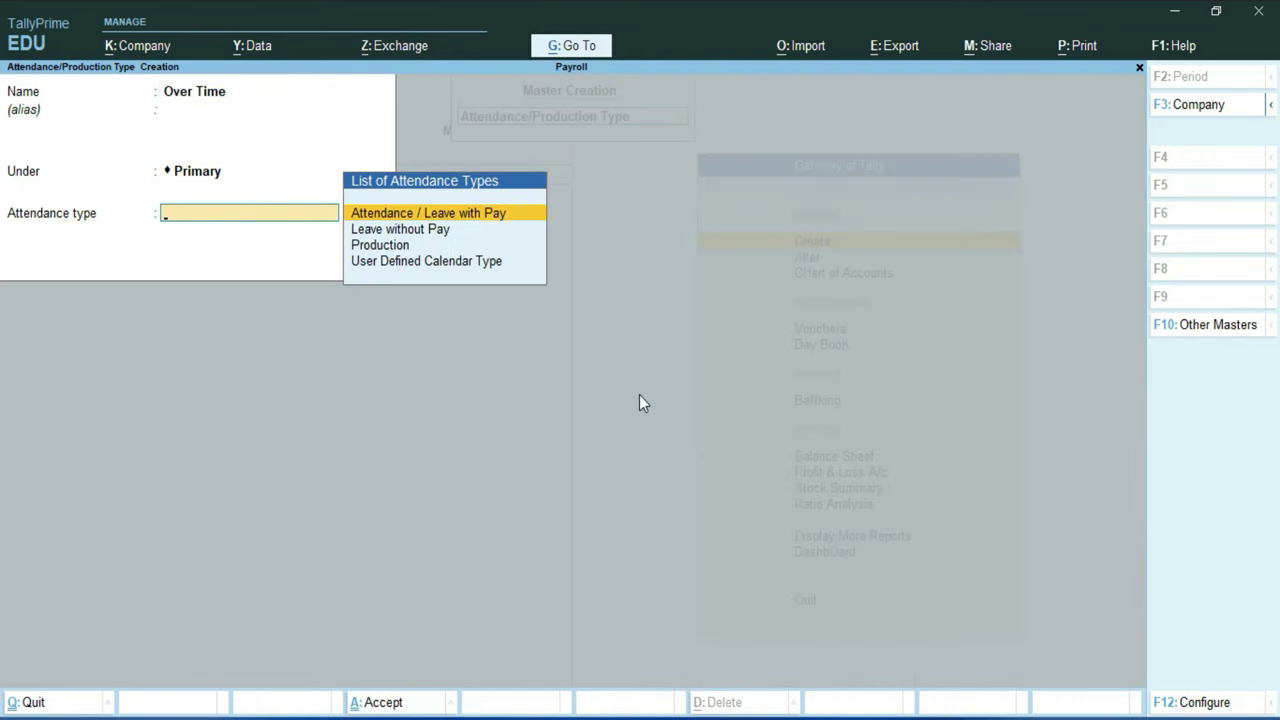
key(Down)
key(Down)
key(Return)
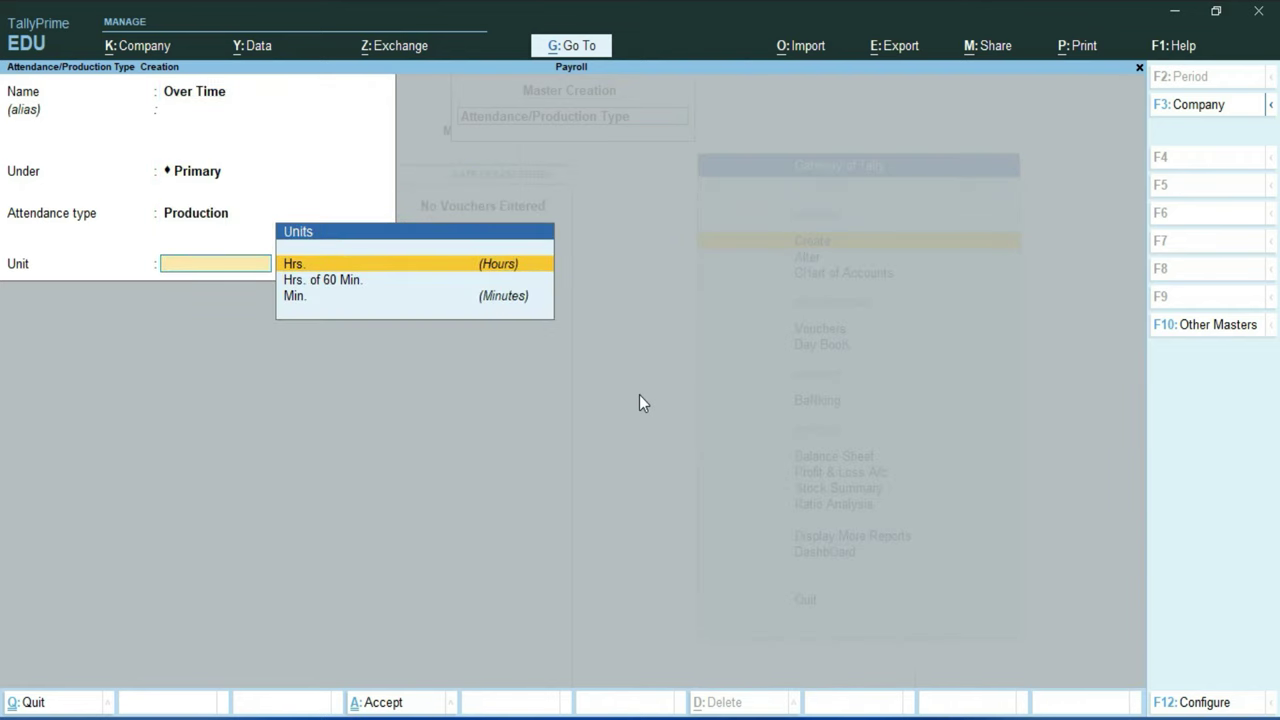
key(Down)
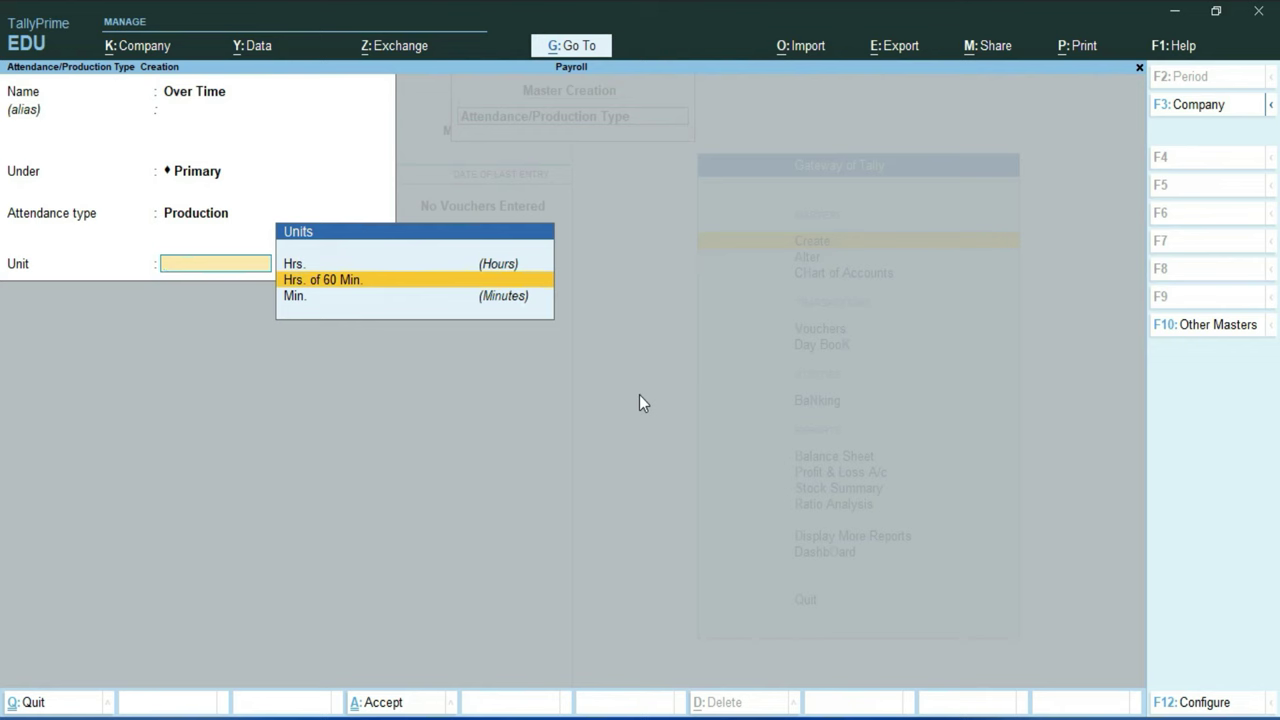
key(Return)
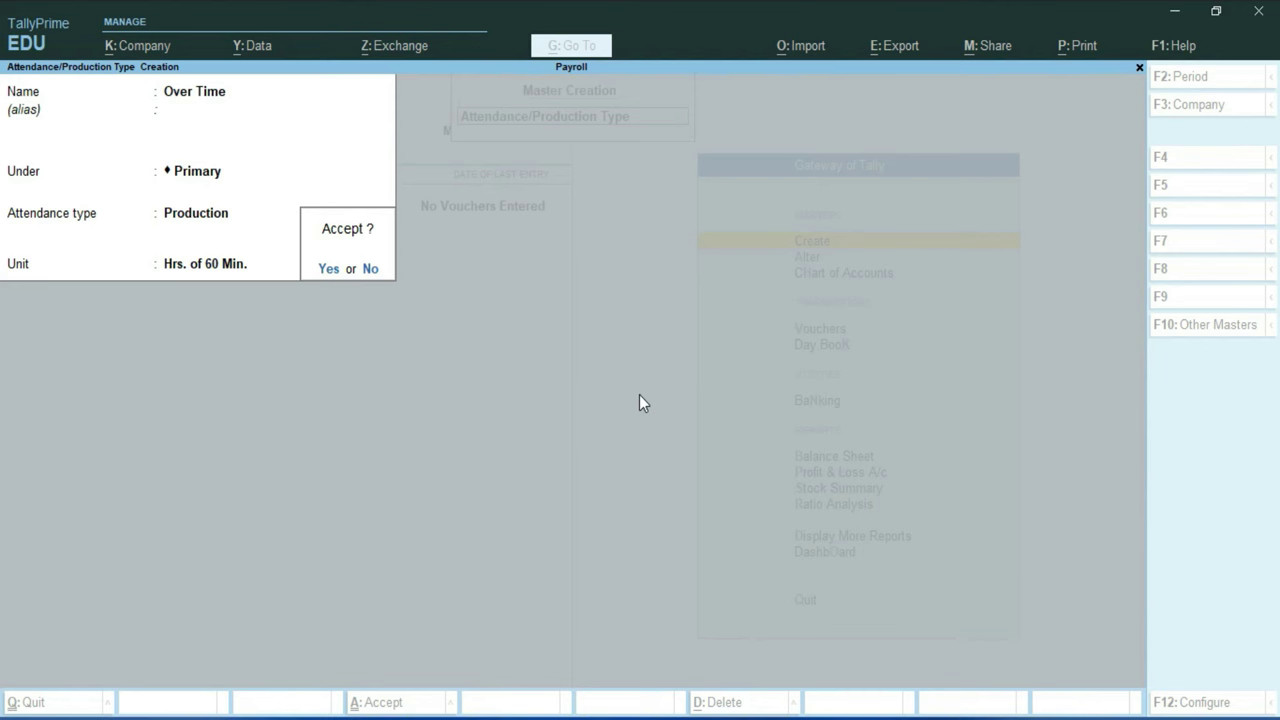
key(Return)
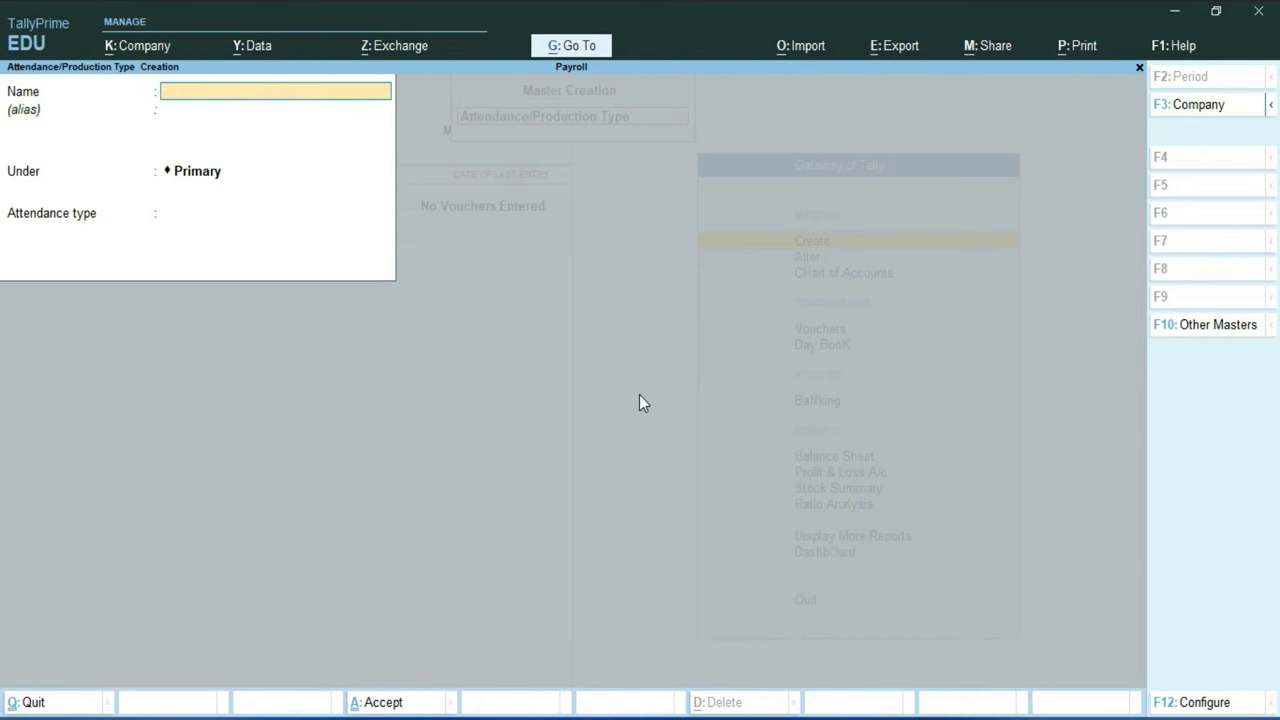
key(Escape)
Step: Start a Basic Salary pay head of type Earnings for Employees
key(Return)
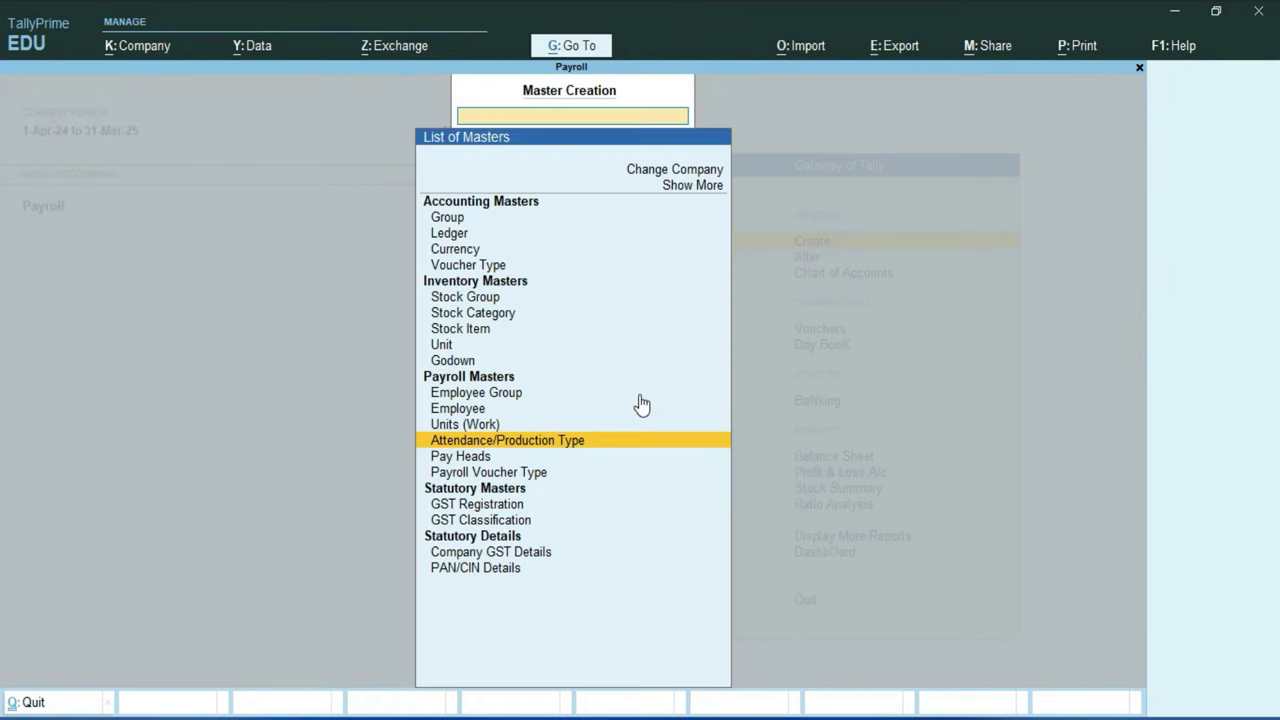
key(Down)
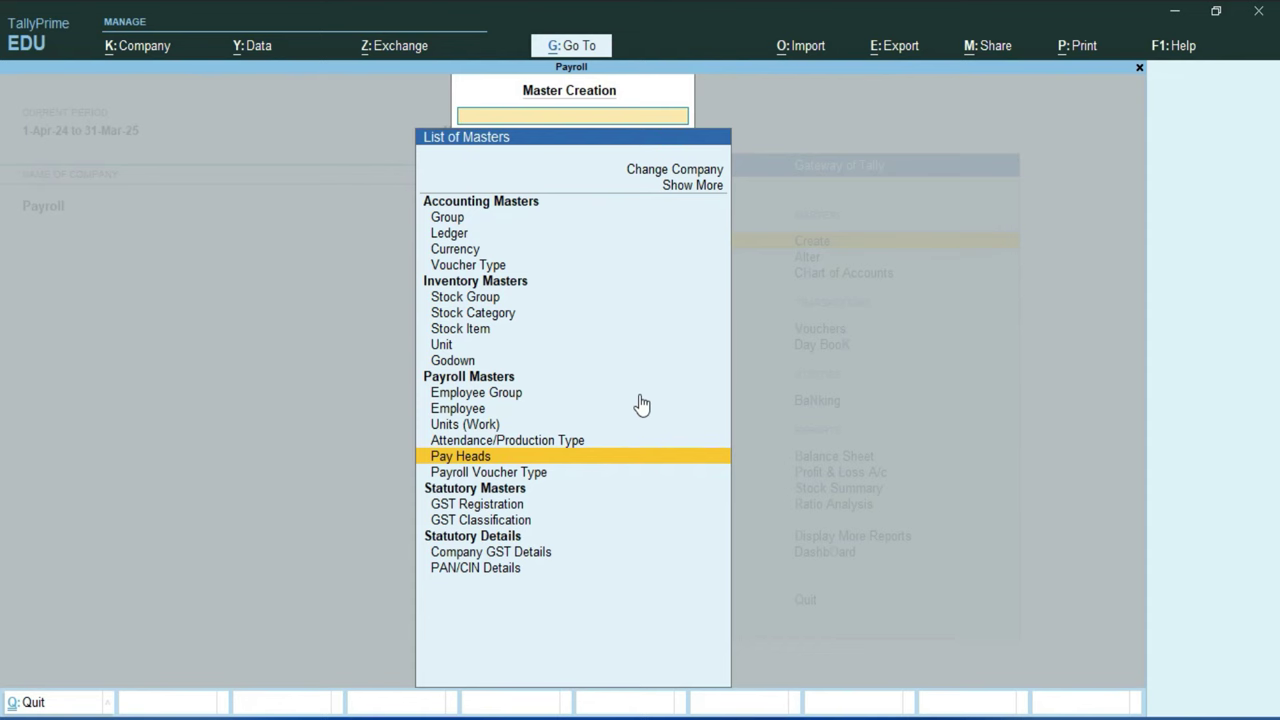
key(Return)
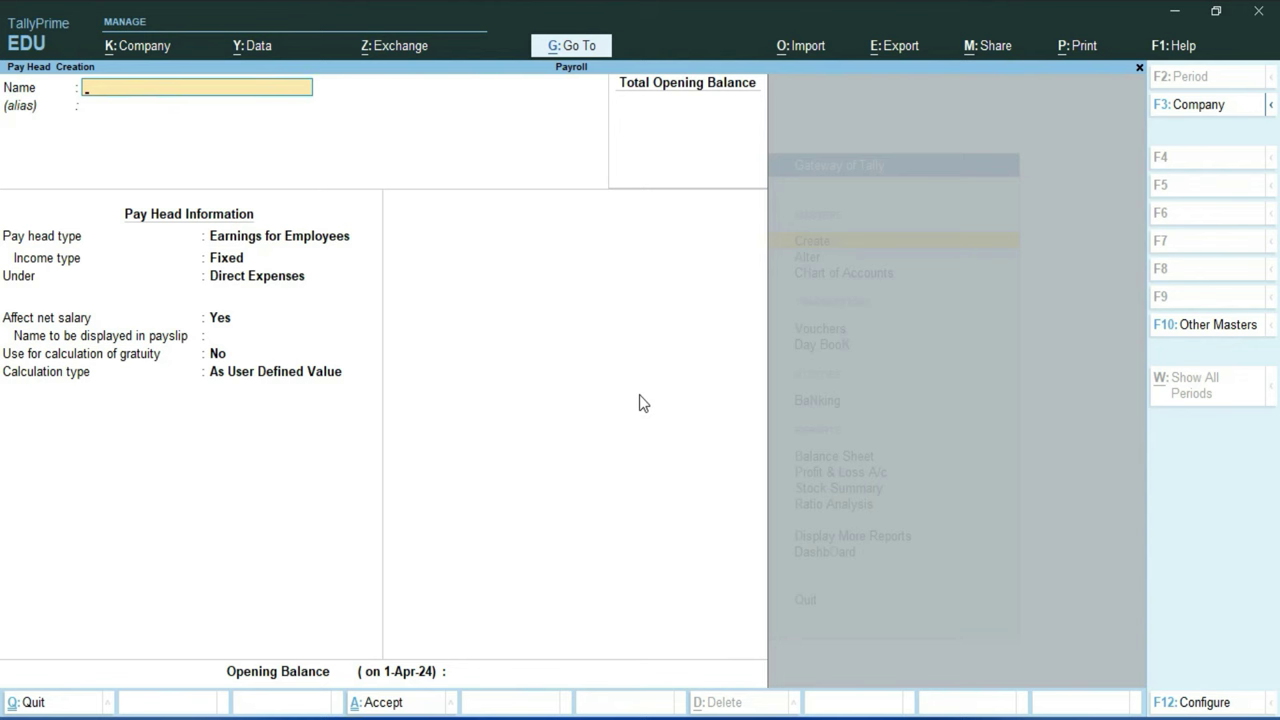
text(Basic Salary)
key(Return)
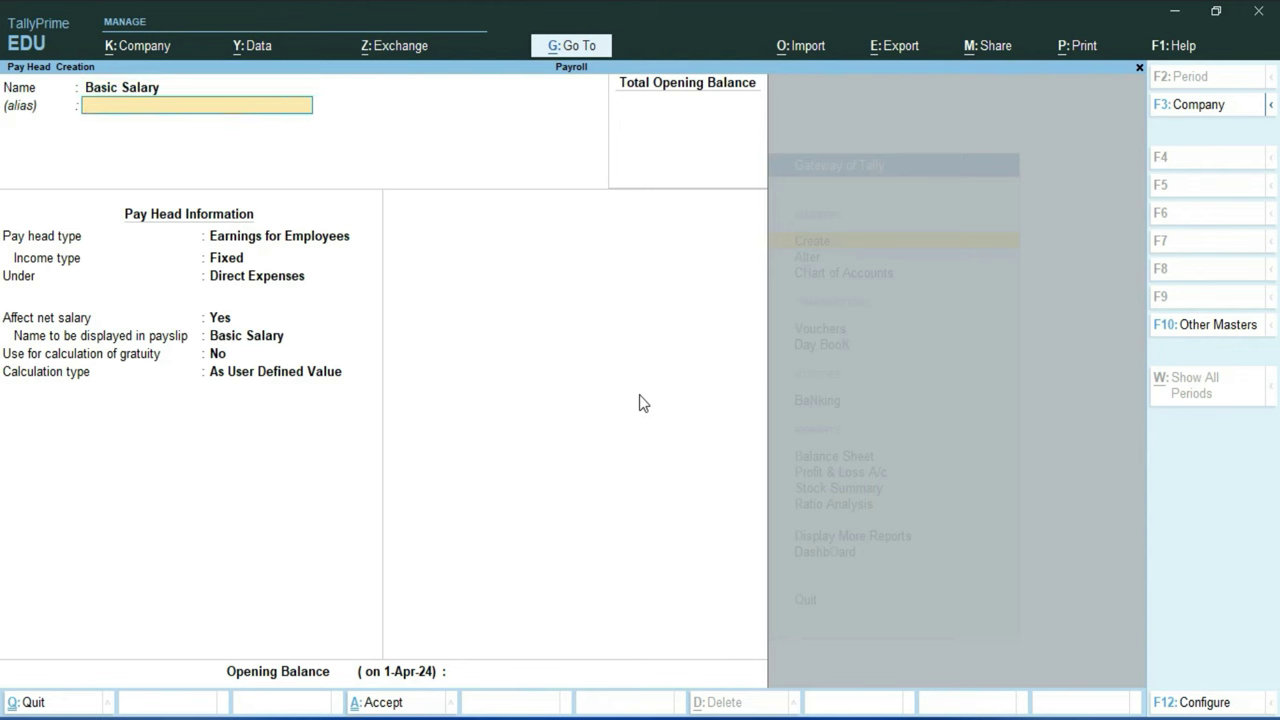
key(Return)
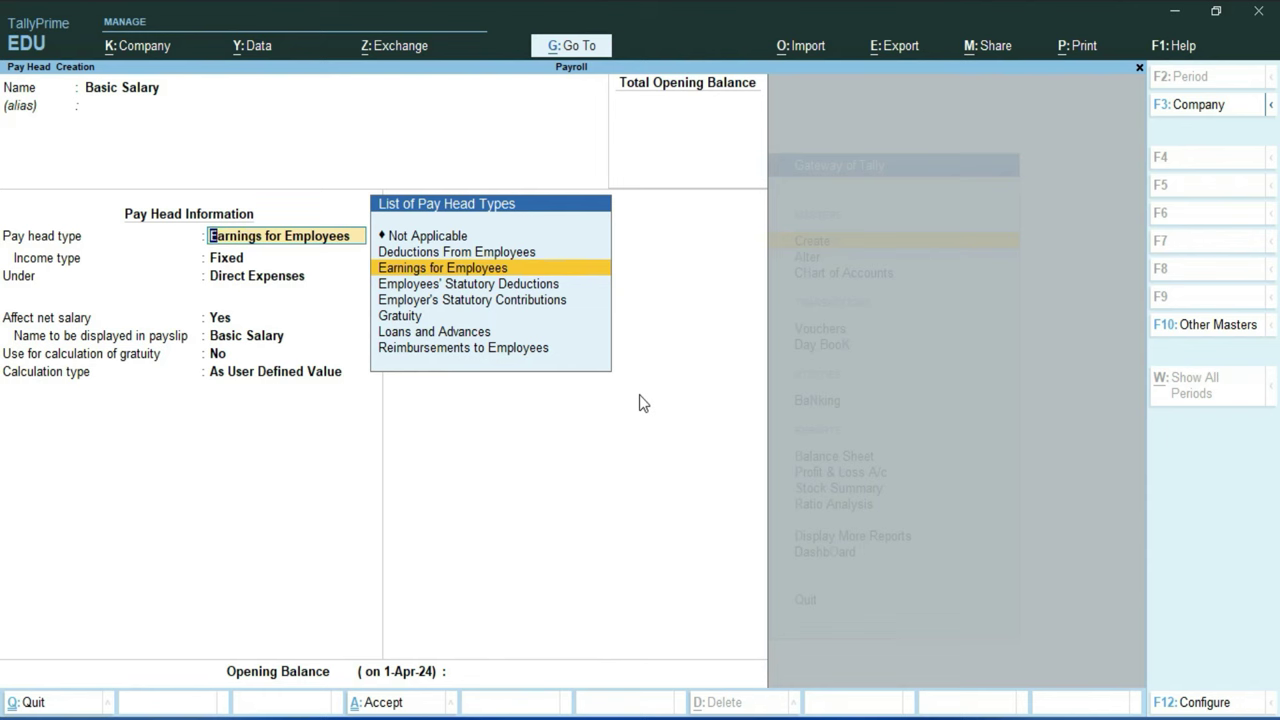
key(Return)
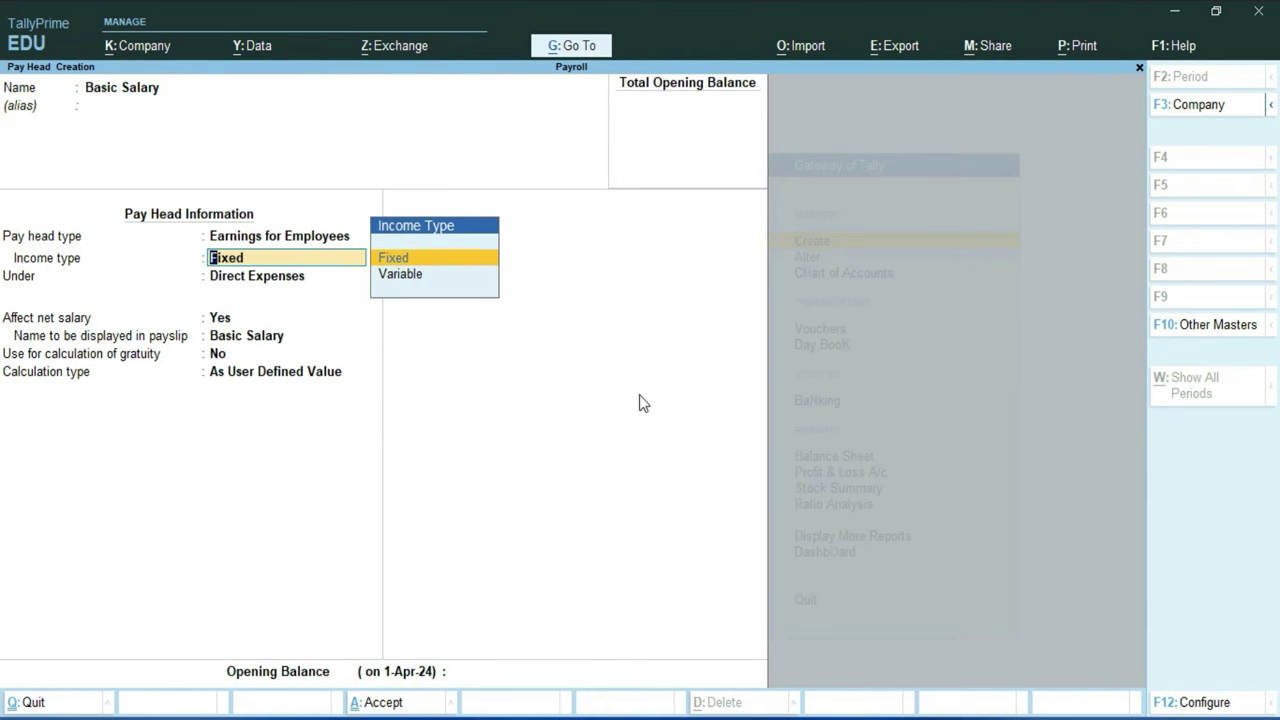
Step: Make Basic Salary a Fixed, user-defined earning under Indirect Expenses and save it
key(Down)
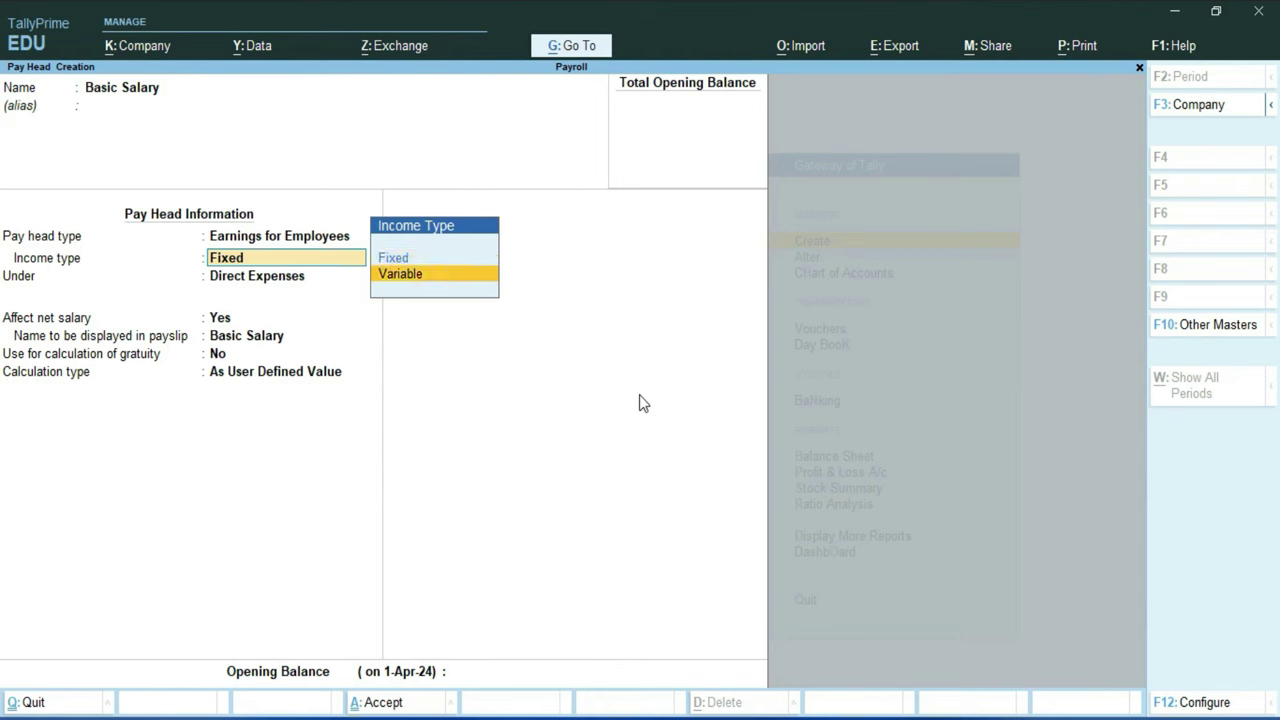
key(Up)
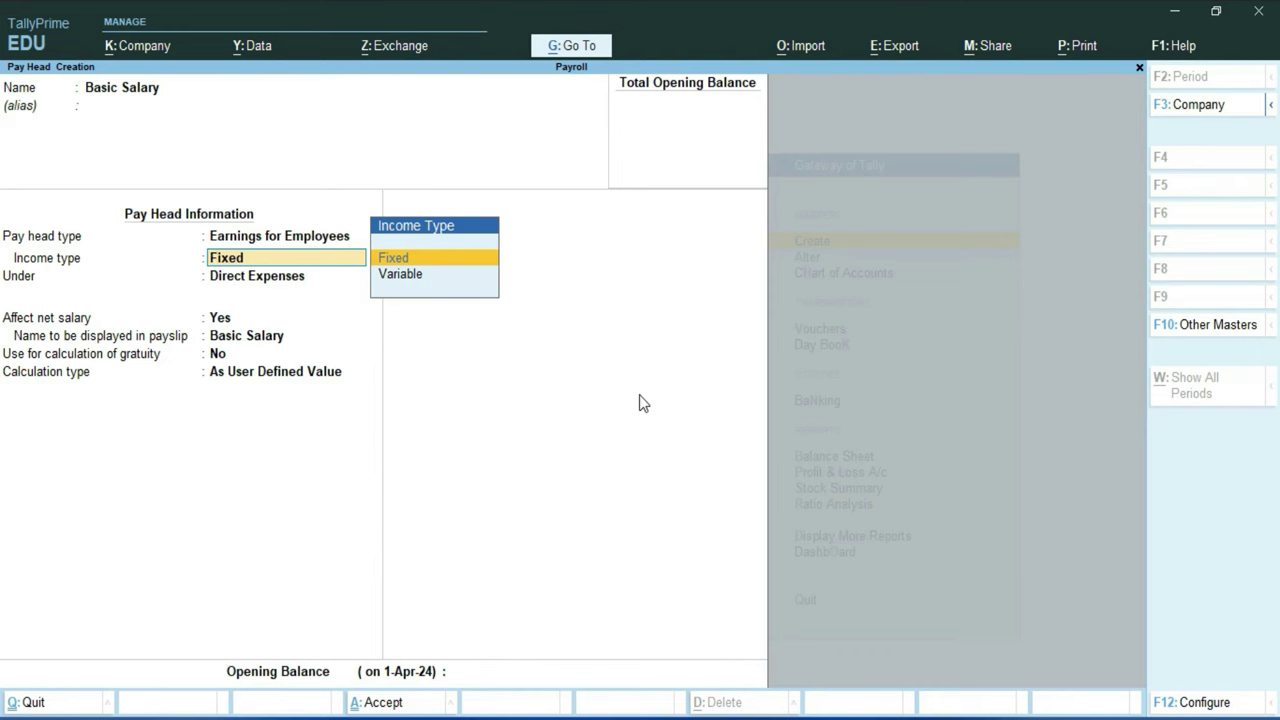
key(Return)
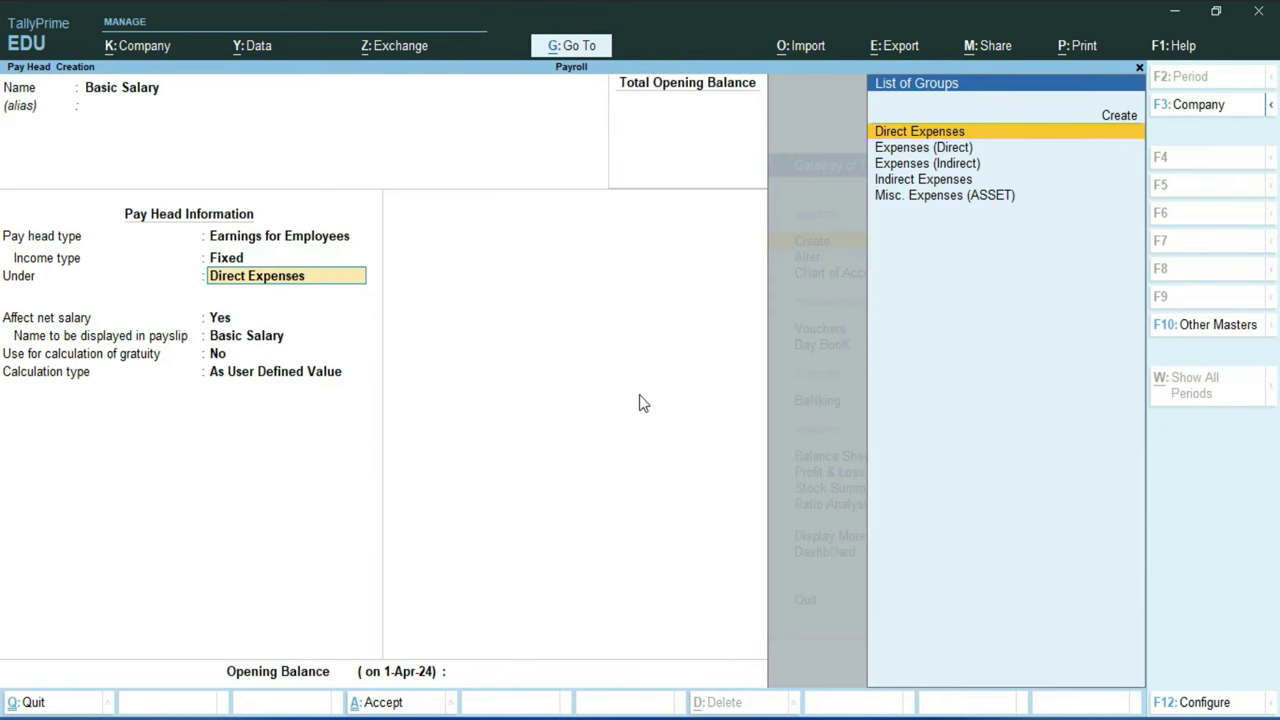
key(Down)
key(Down)
key(Down)
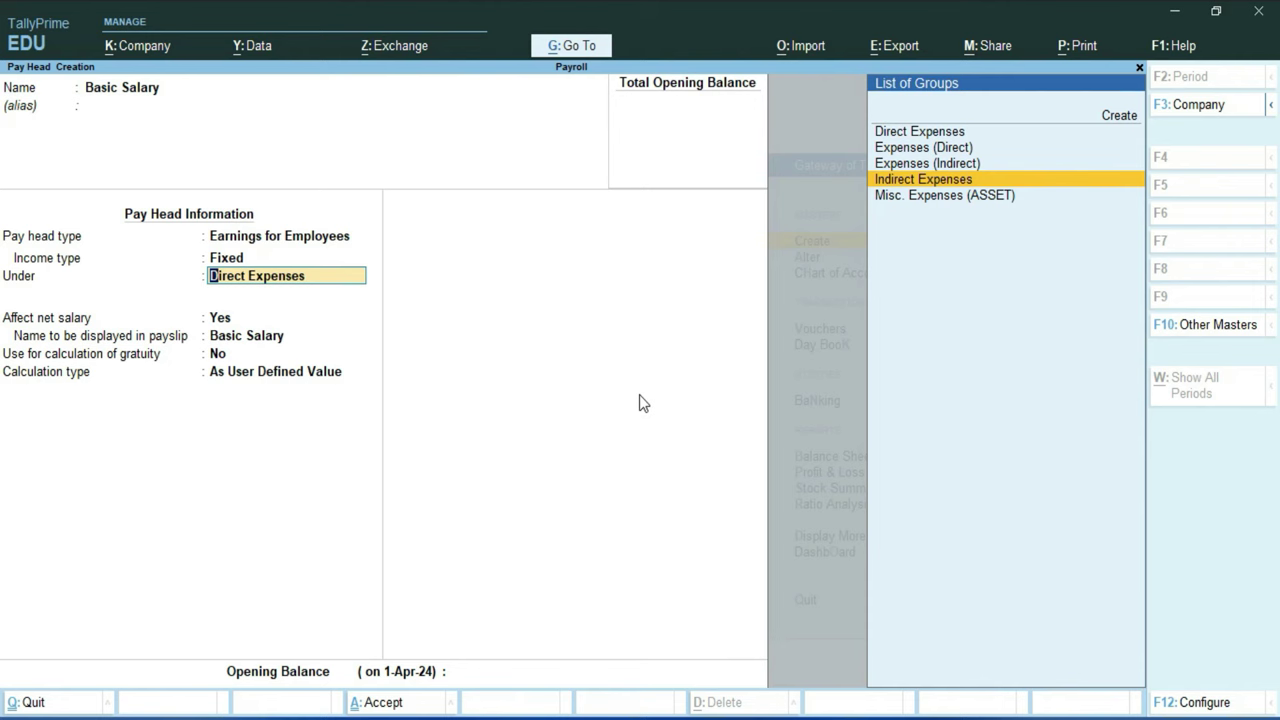
key(Return)
key(Return)
key(Return)
key(Return)
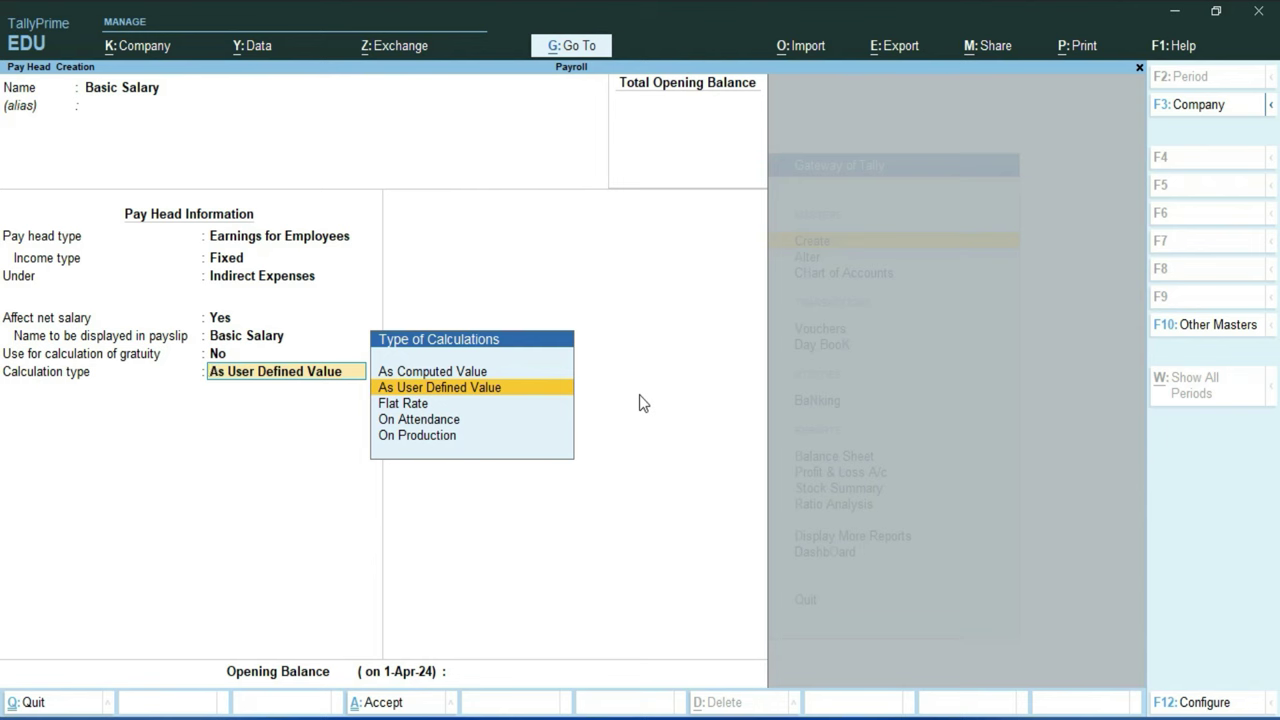
key(Return)
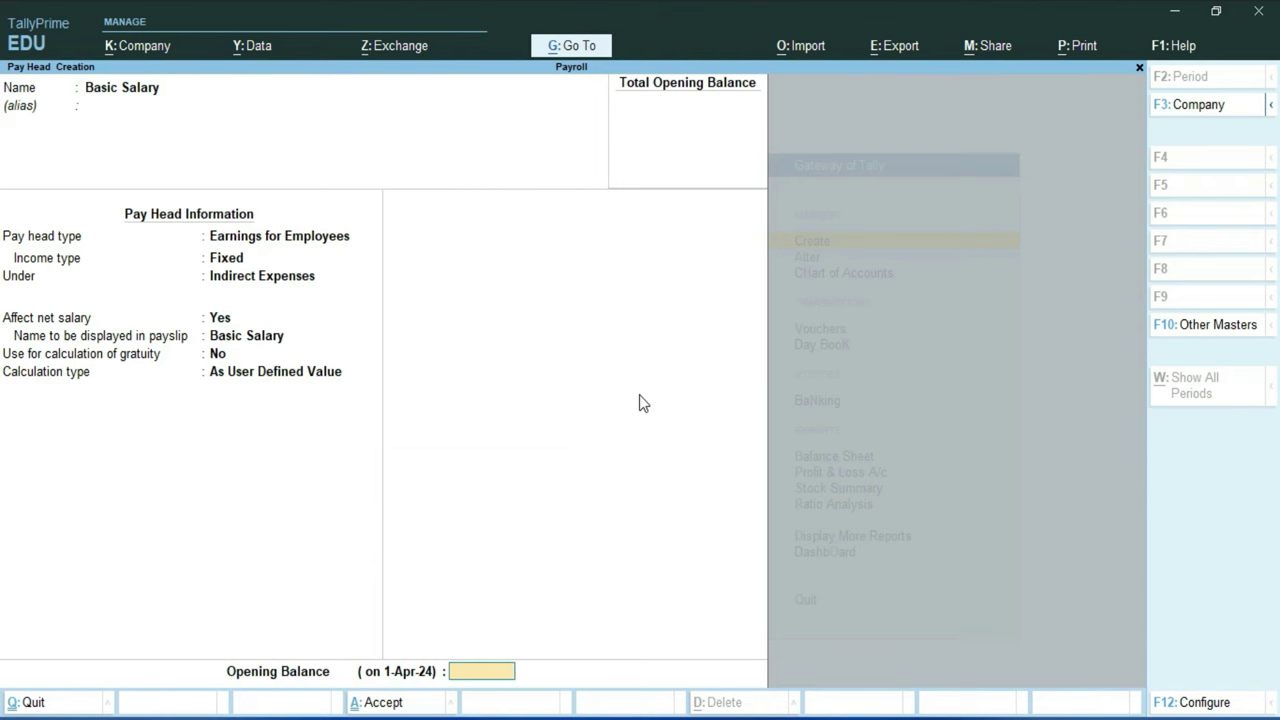
key(Return)
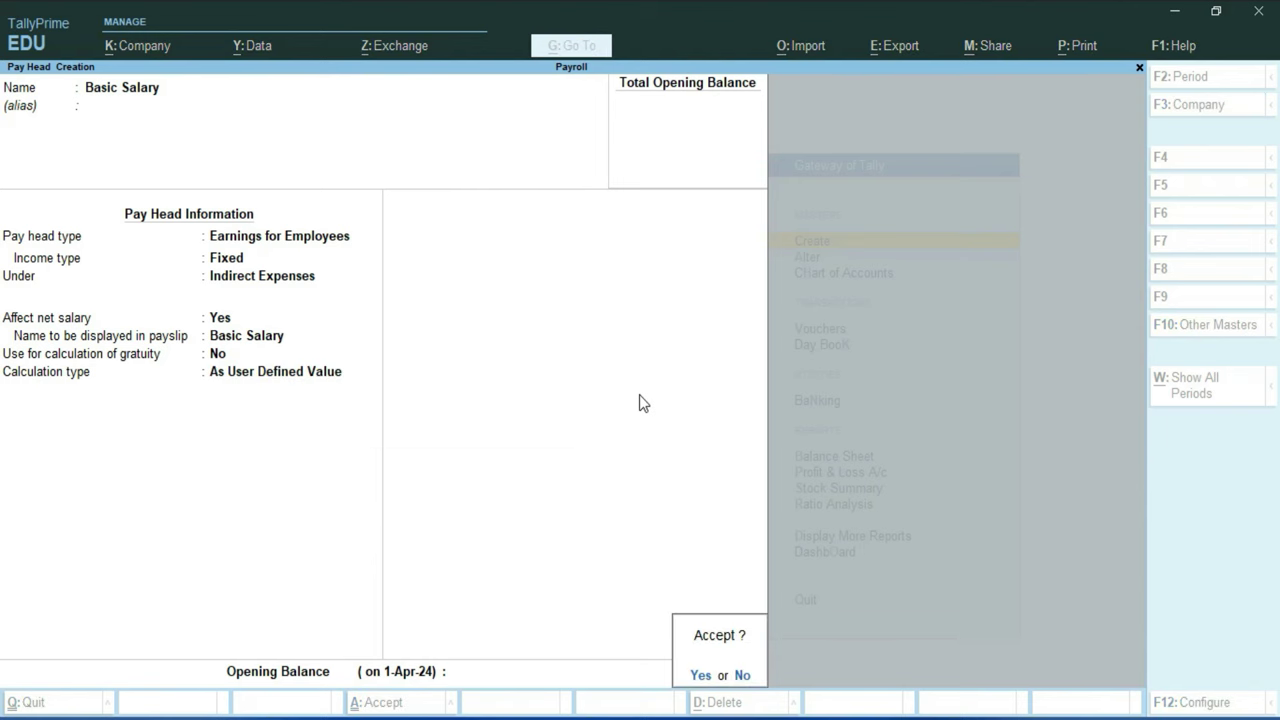
key(Return)
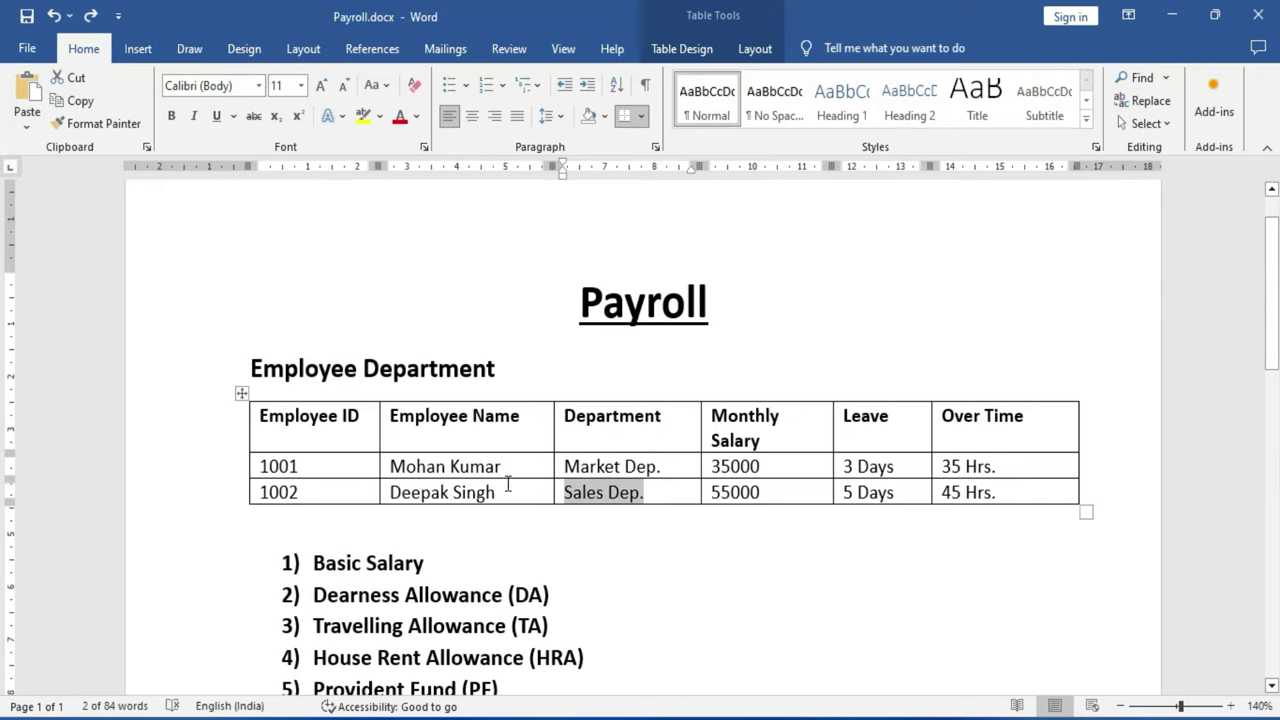
scroll(407, 607, down, 2)
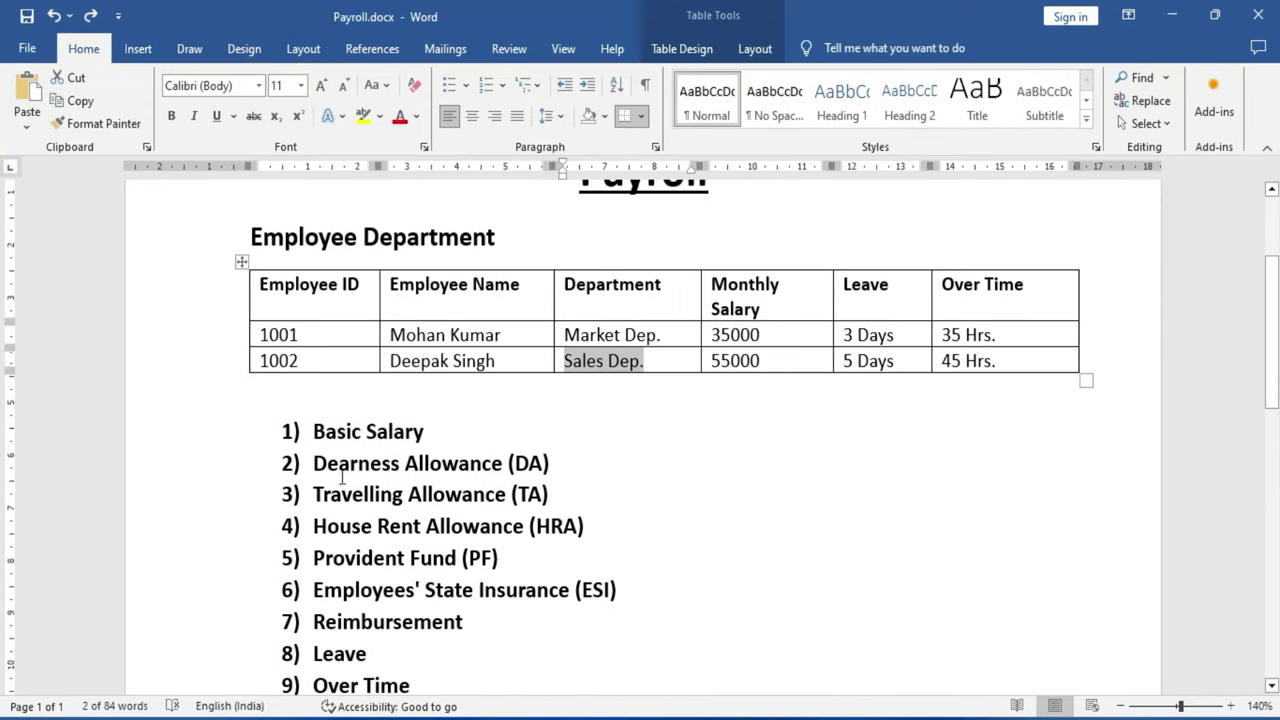
drag(312, 463, 494, 475)
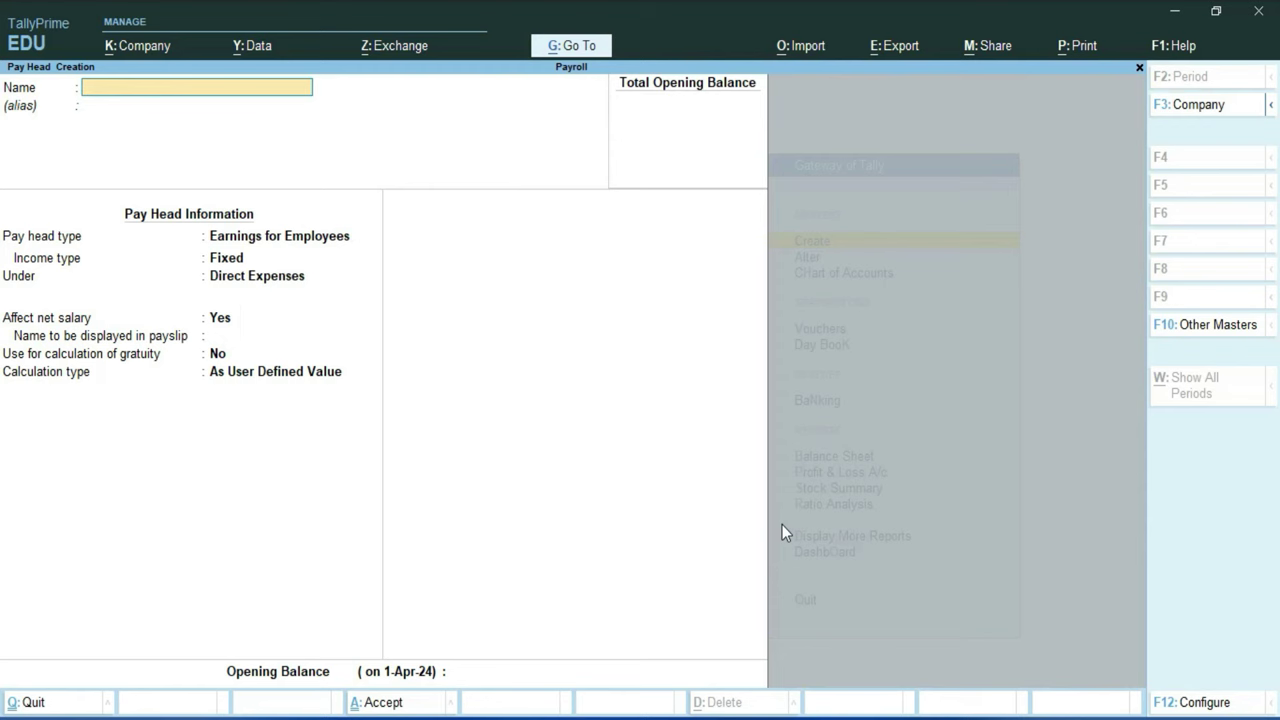
Step: Name the pay head DA as a Fixed employee earning under Indirect Expenses
text(DA)
key(Return)
key(Return)
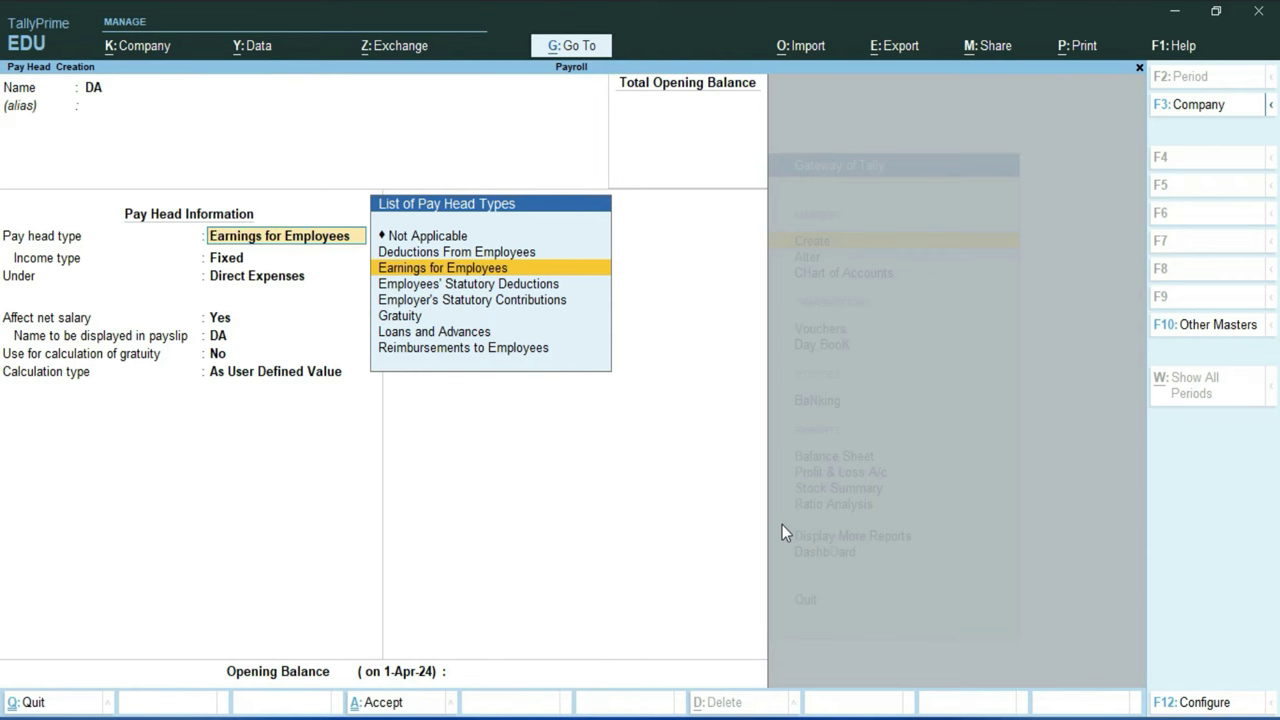
key(Return)
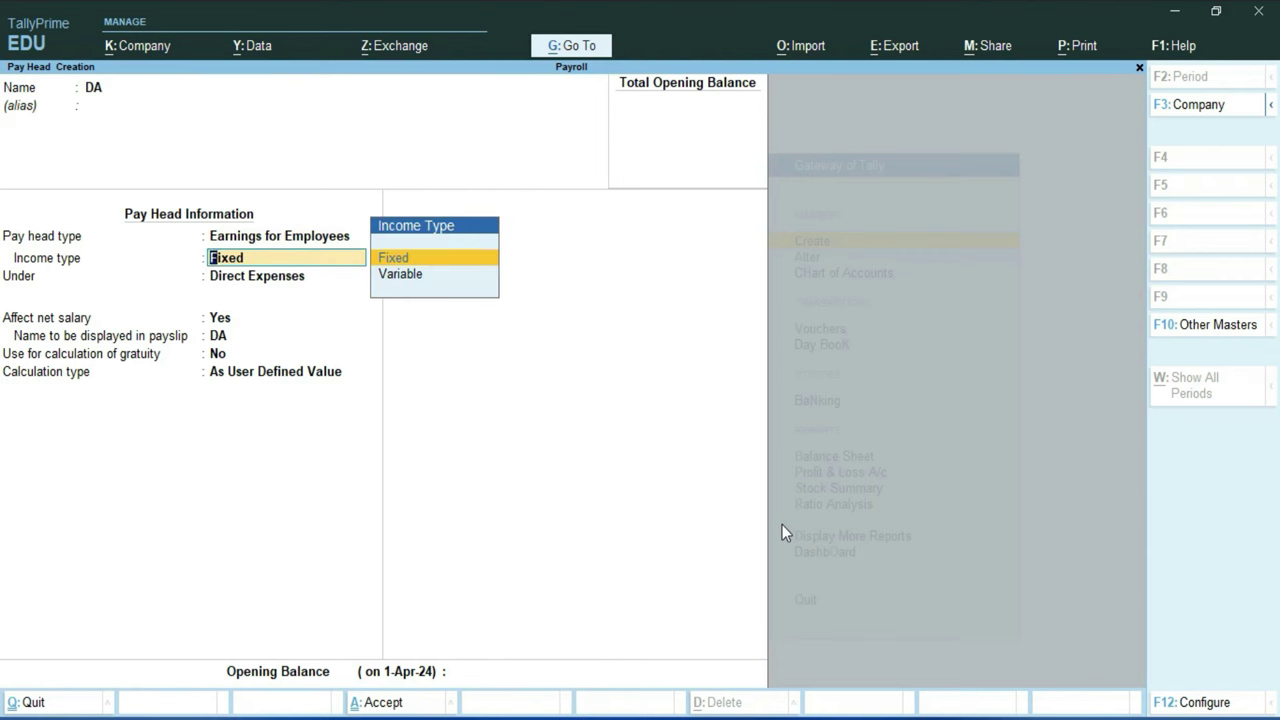
key(Return)
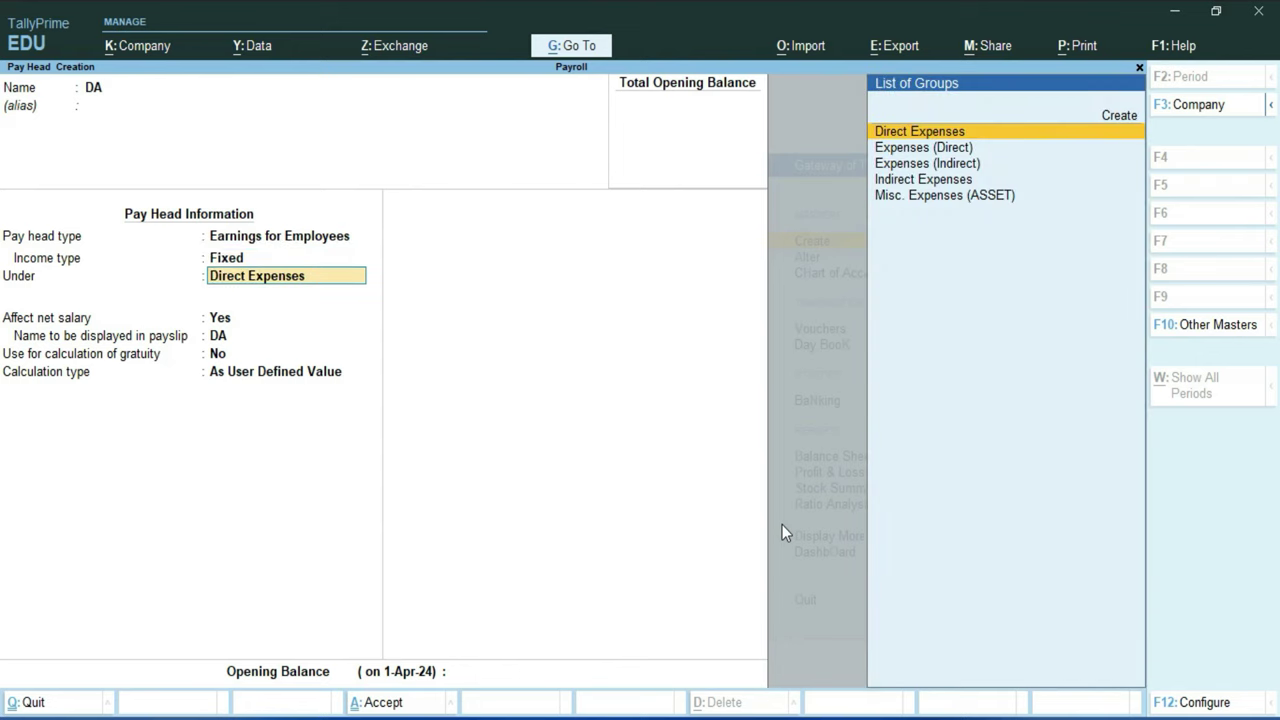
key(Down)
key(Down)
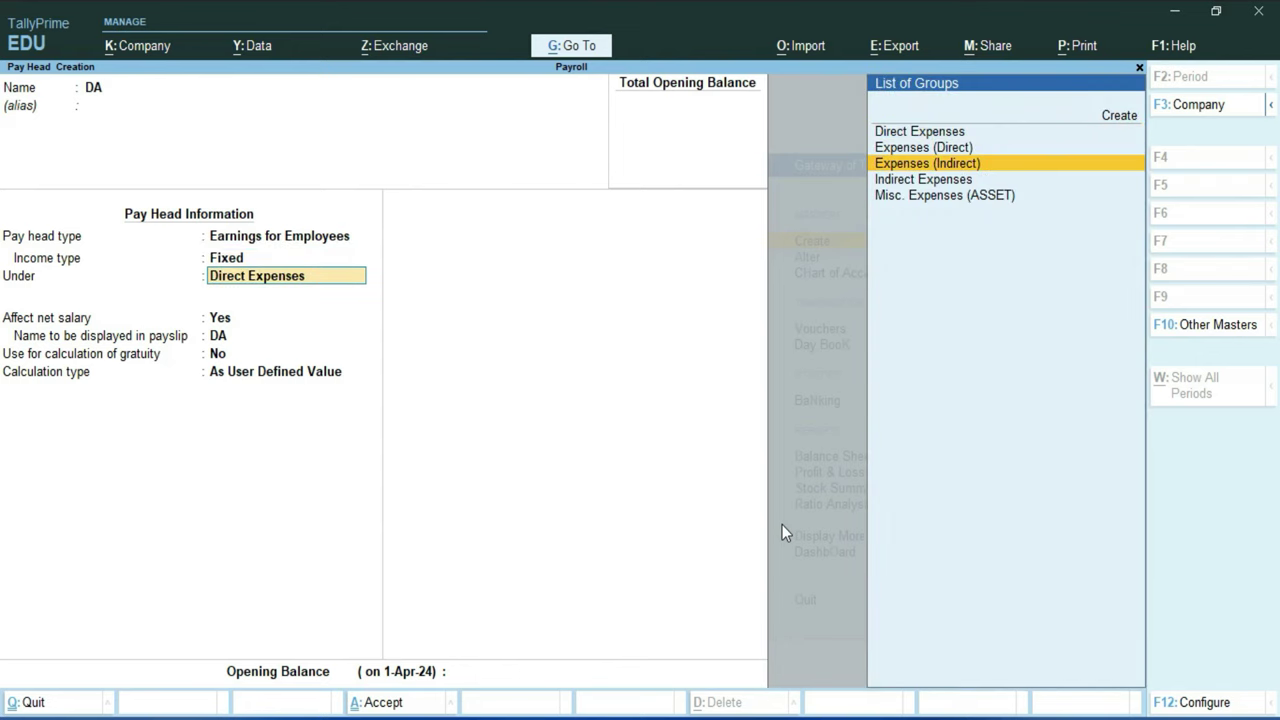
key(Down)
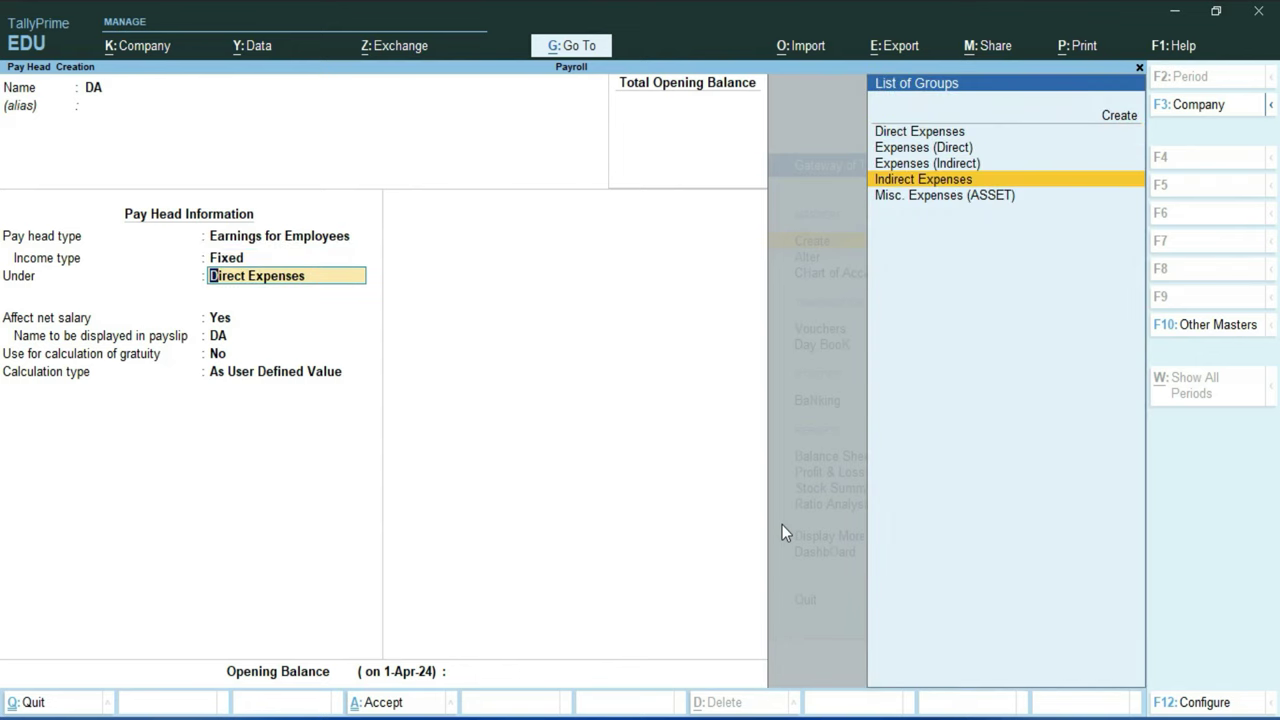
key(Return)
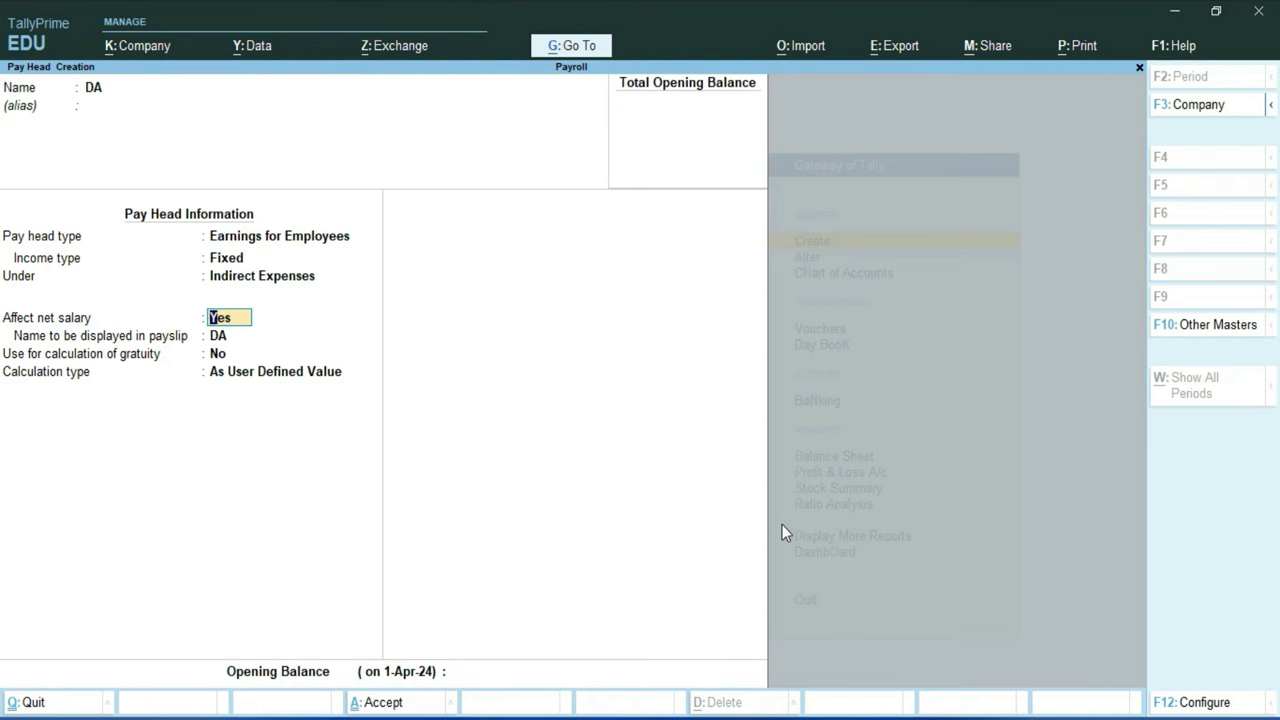
key(Return)
key(Return)
key(Return)
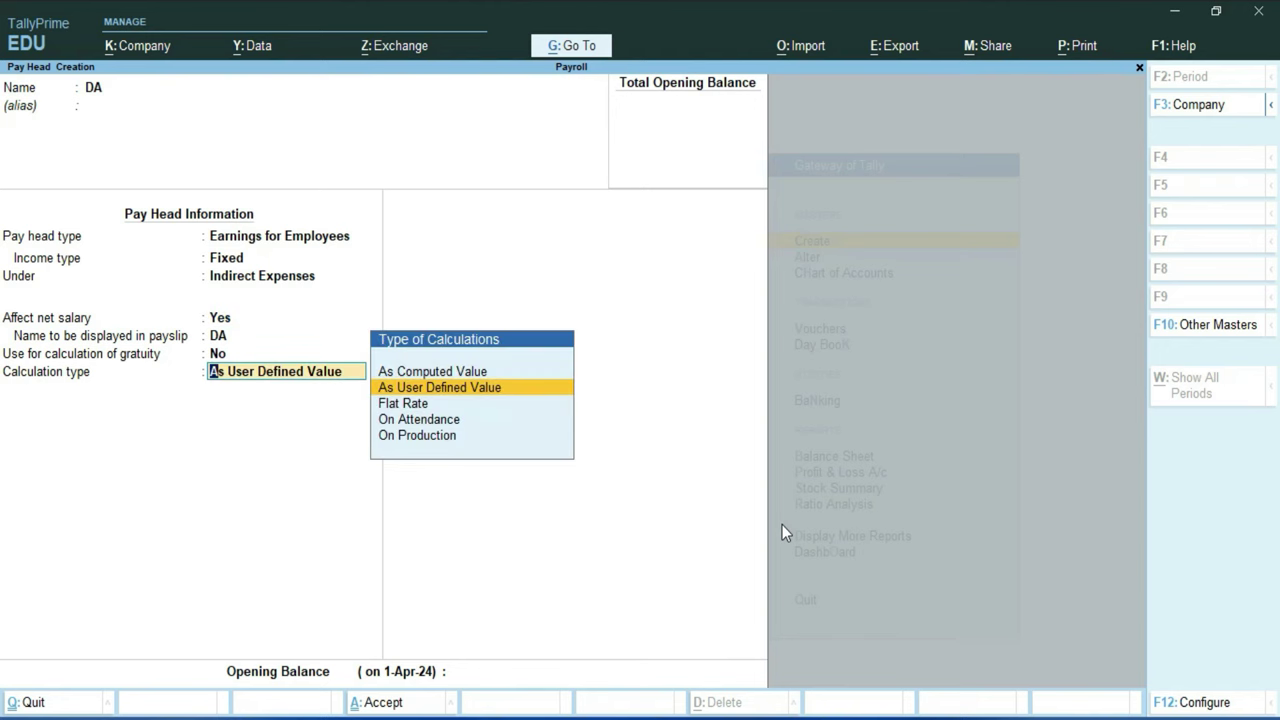
Step: Set DA's calculation to As Computed Value with Normal Rounding and limit 1
key(Up)
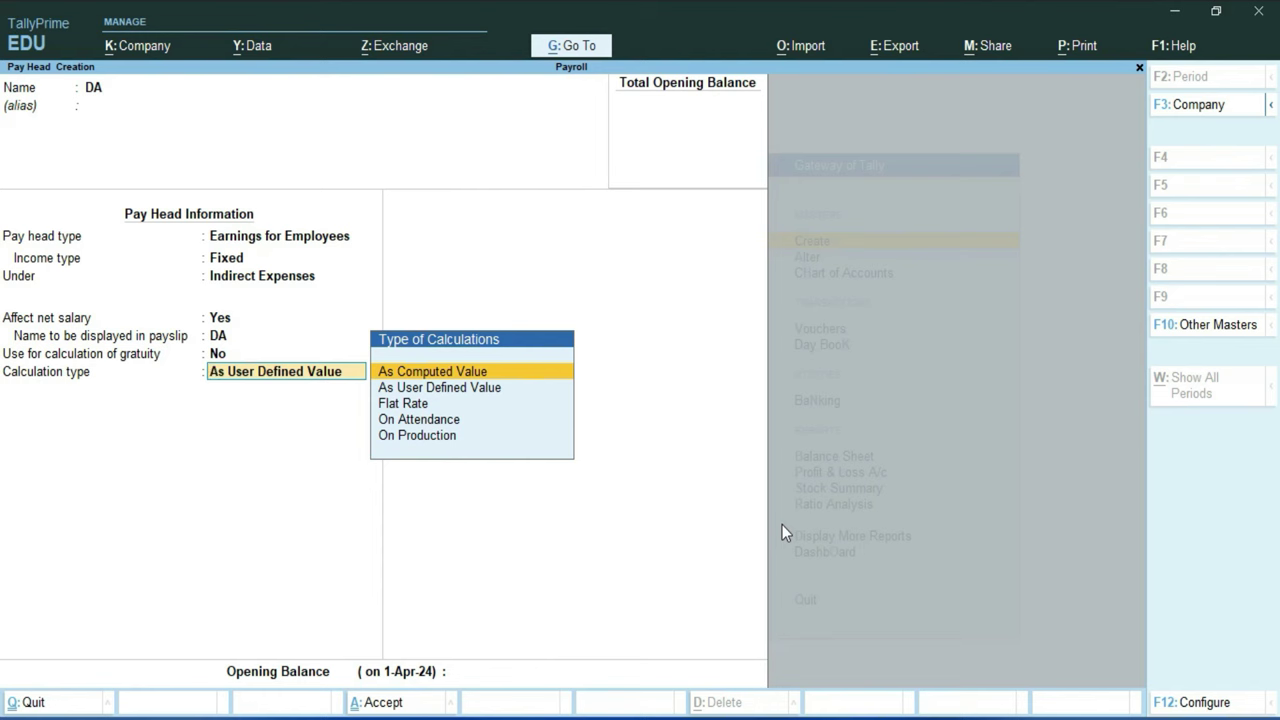
key(Return)
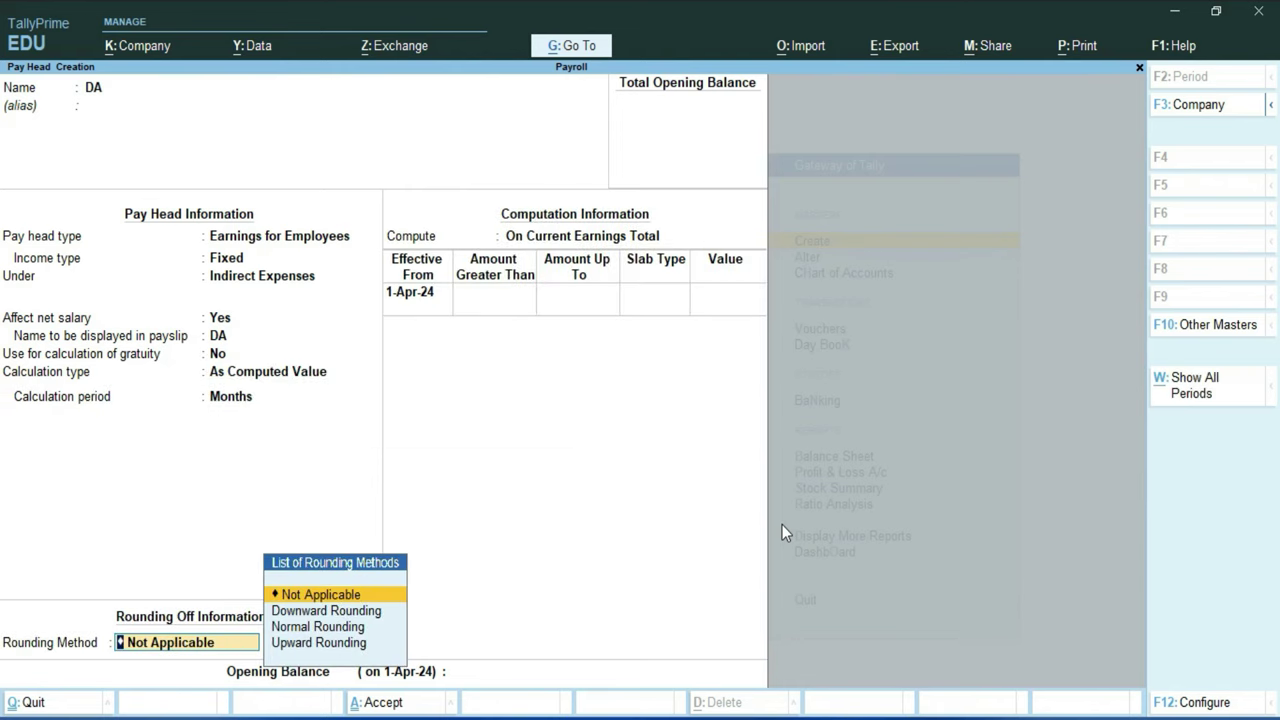
key(Down)
key(Down)
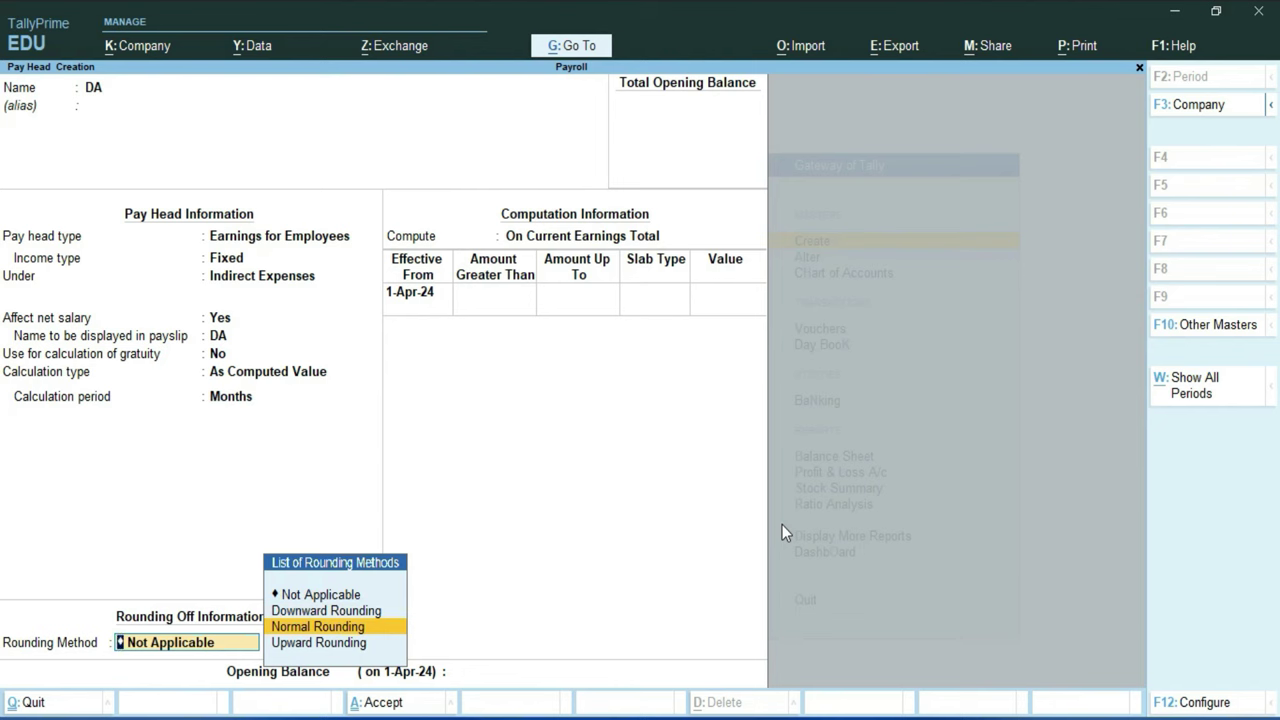
key(Return)
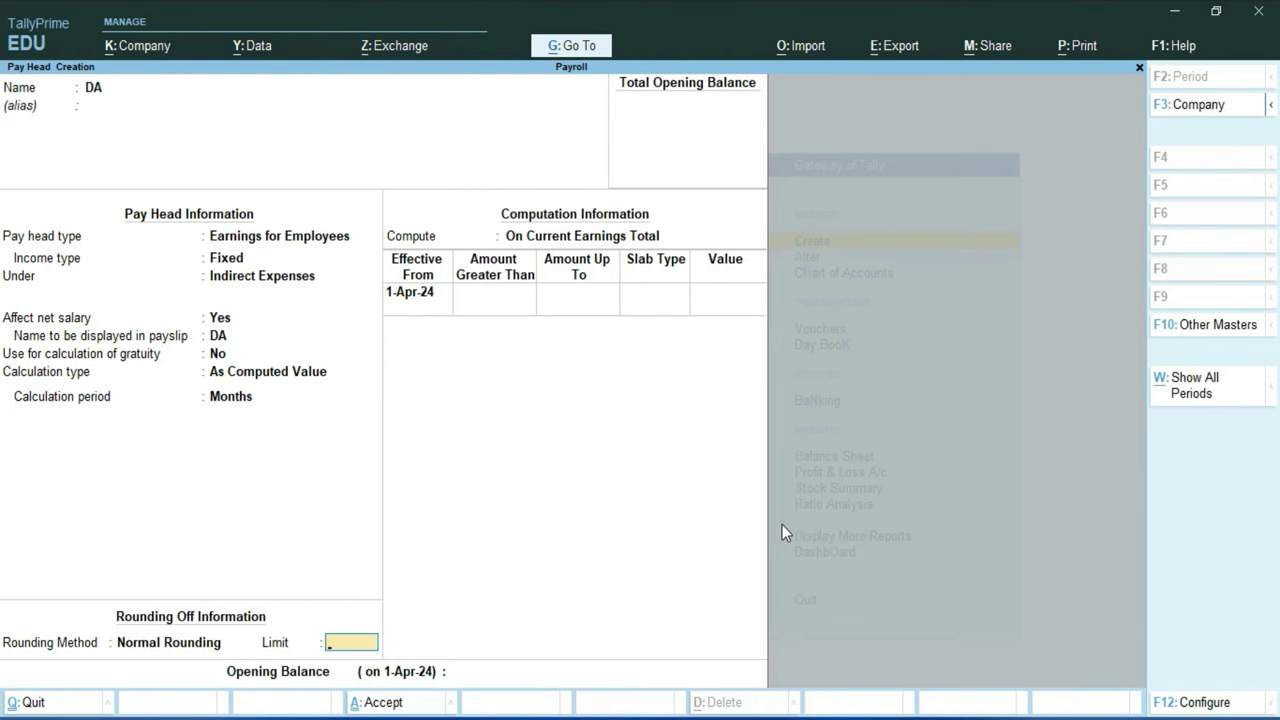
text(1)
key(Return)
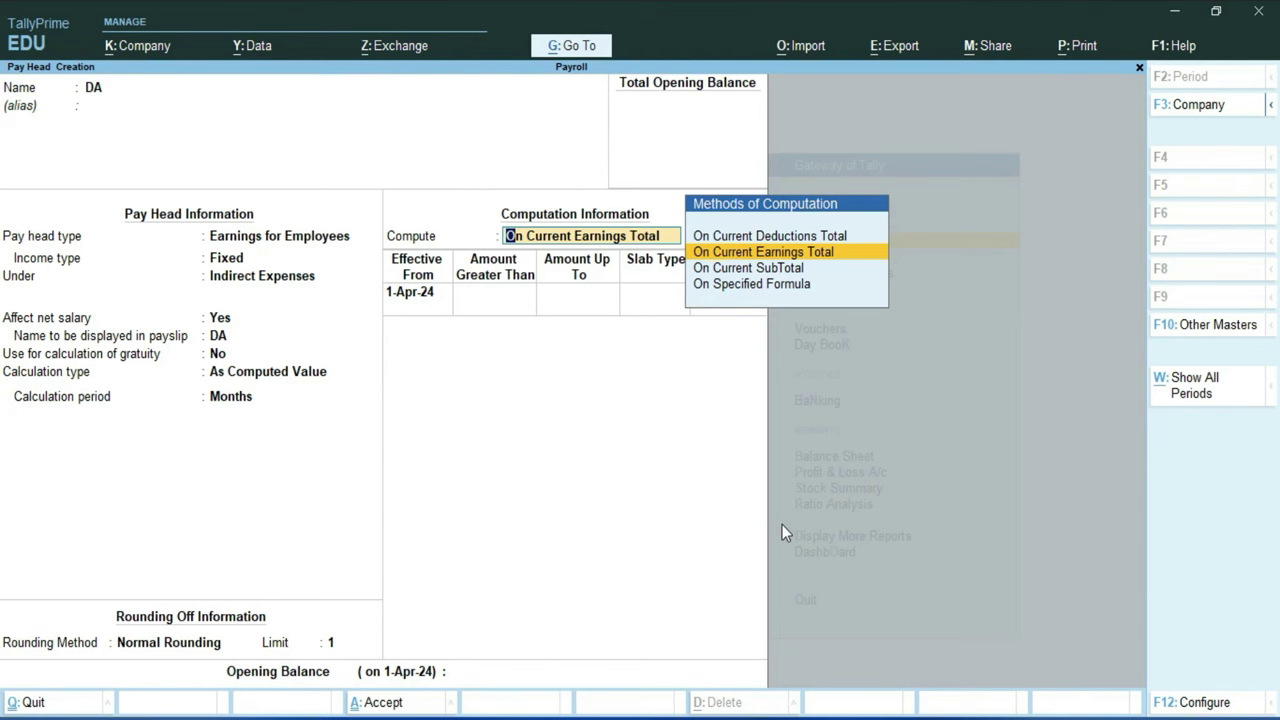
Step: Compute DA On Specified Formula using Basic Salary, then end the formula list
key(Down)
key(Down)
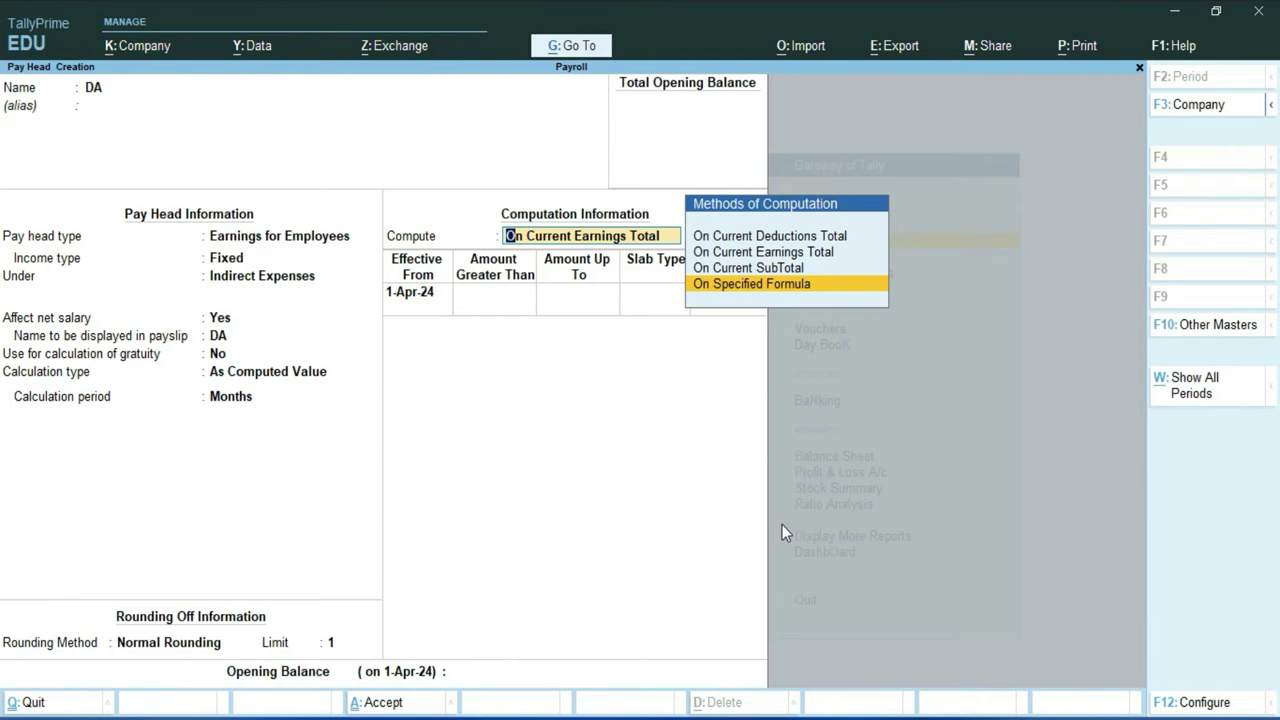
key(Return)
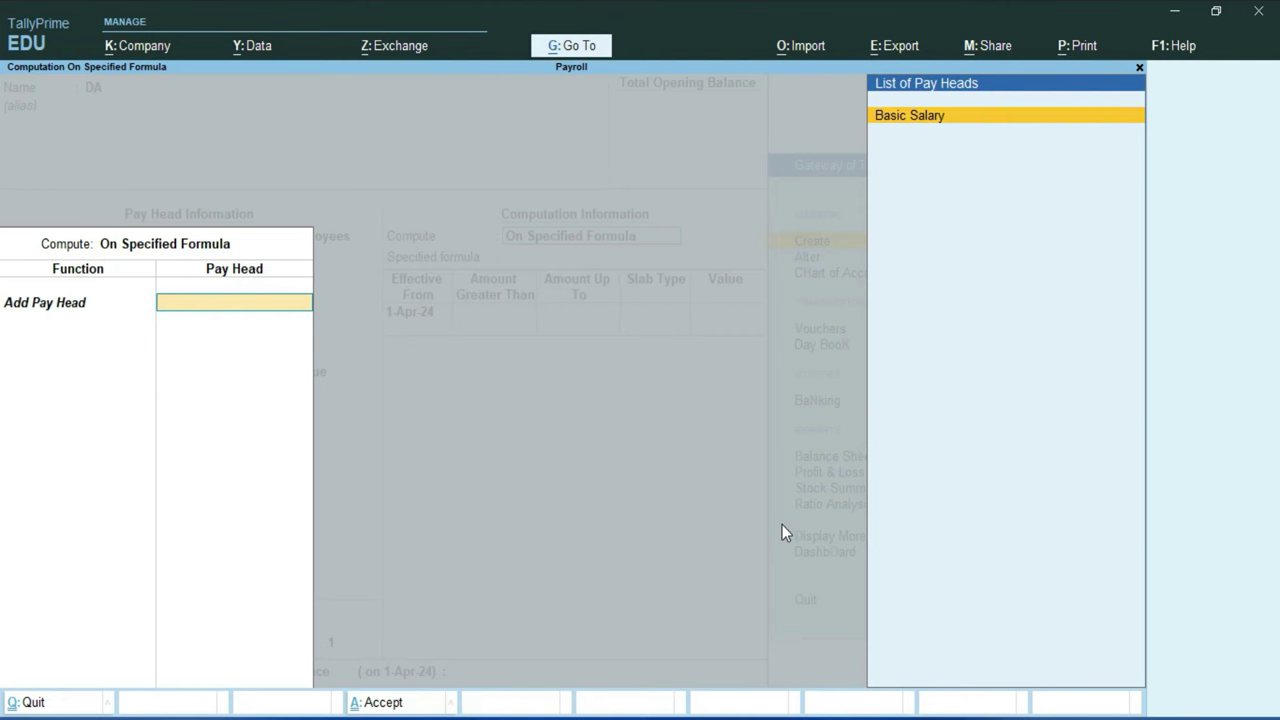
key(Return)
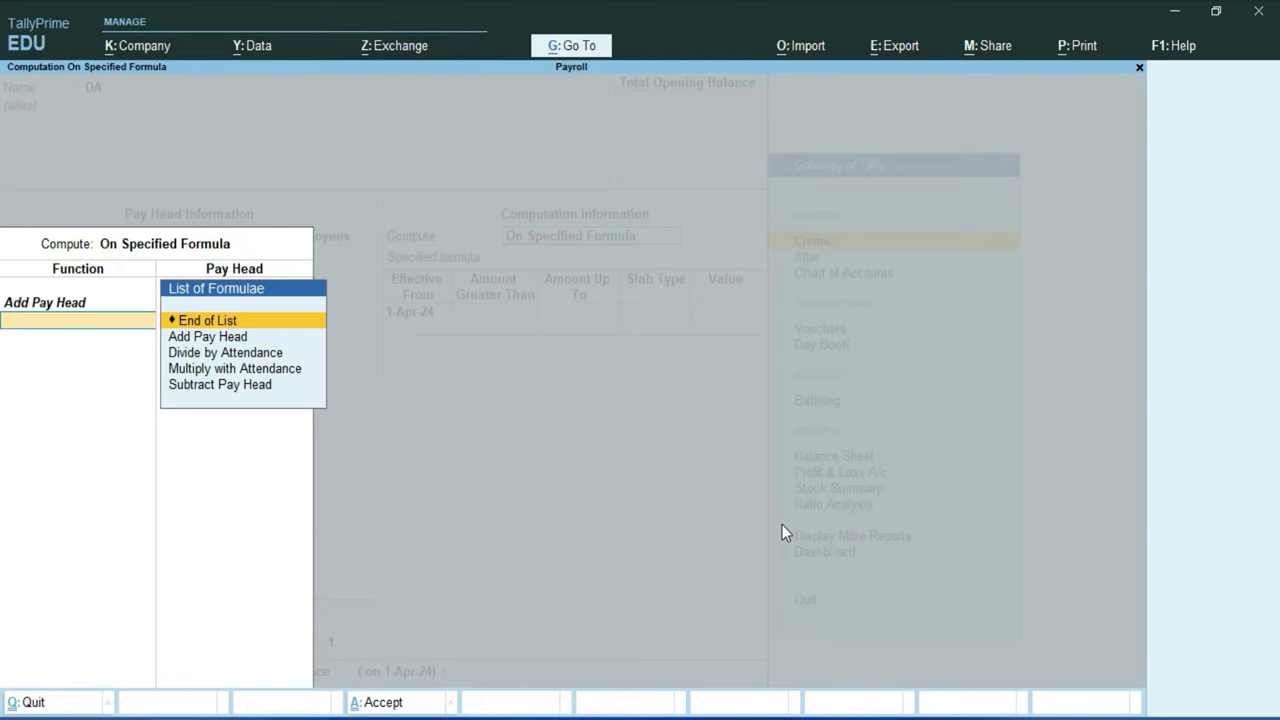
key(Return)
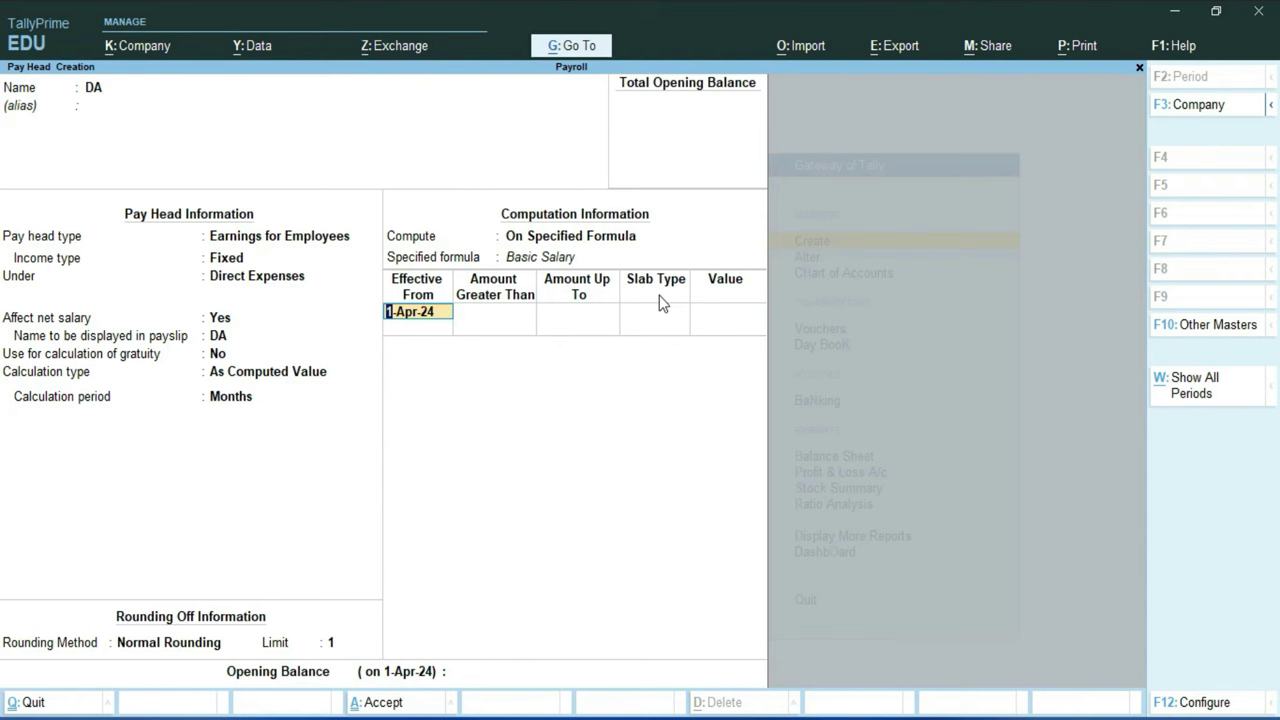
Step: From 1-Apr-24, give DA a first slab of 10% for amounts up to 35,000
key(Return)
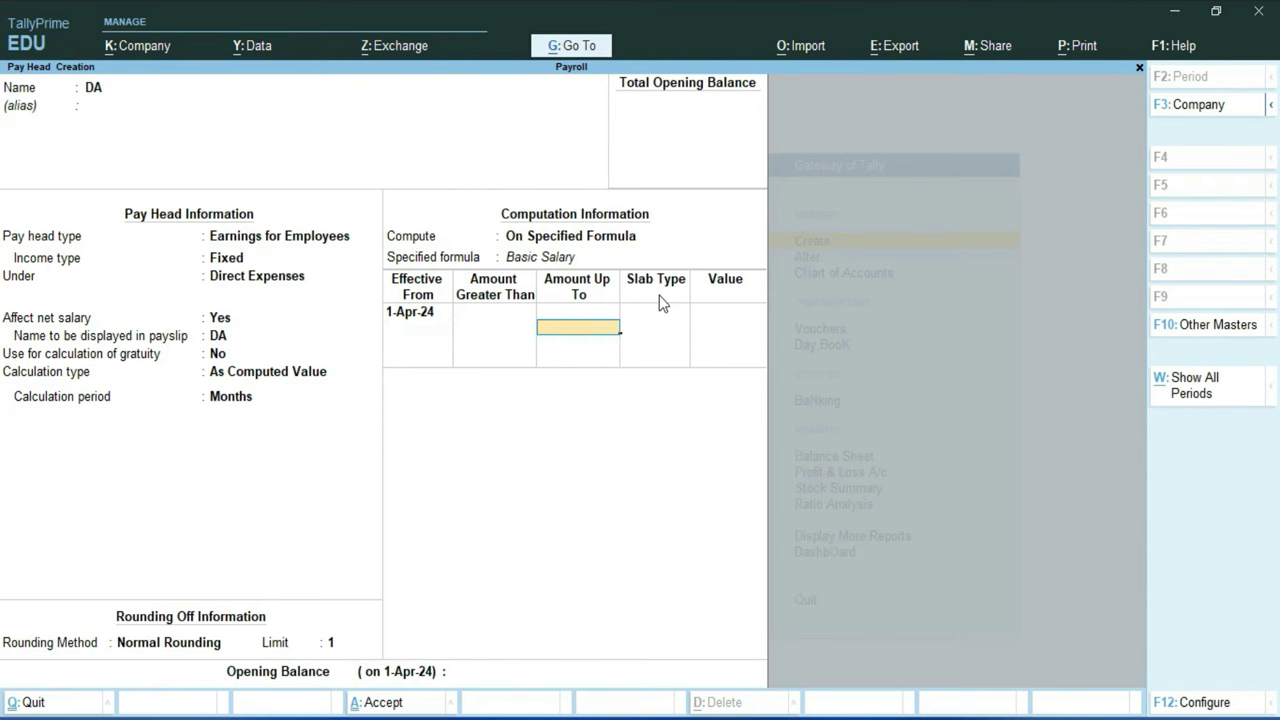
text(35000)
key(Return)
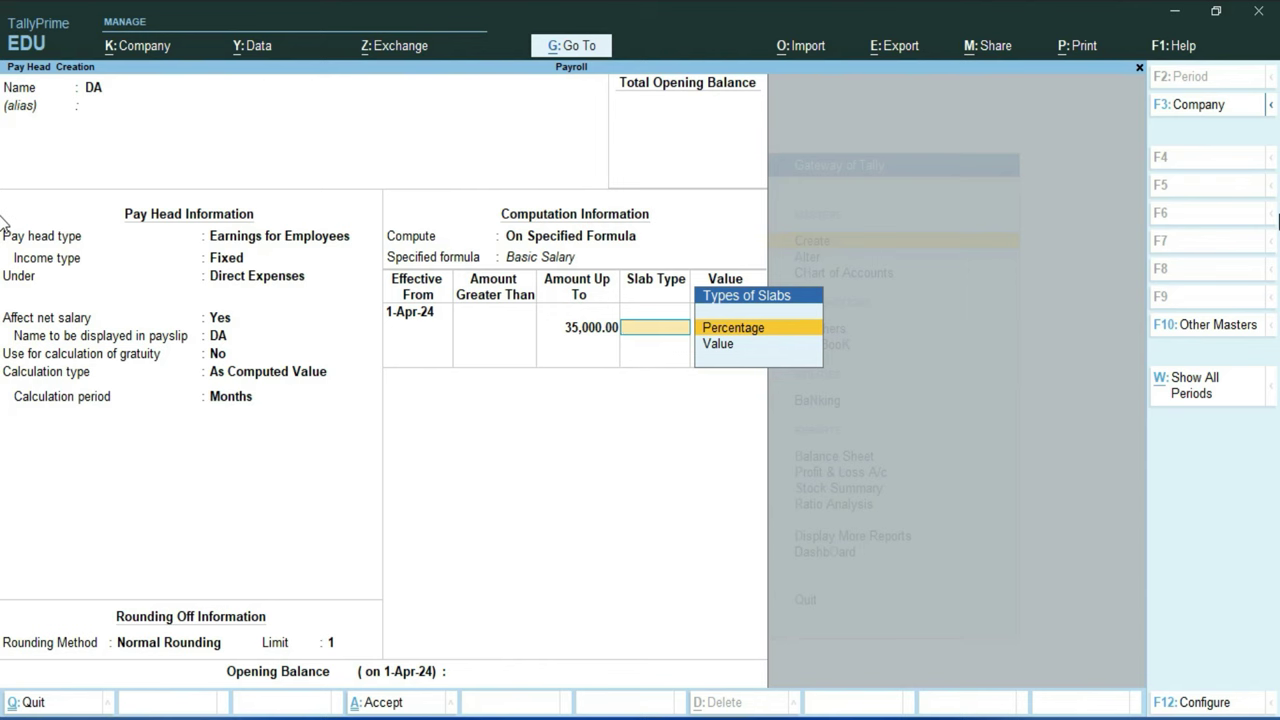
key(Return)
text(10.)
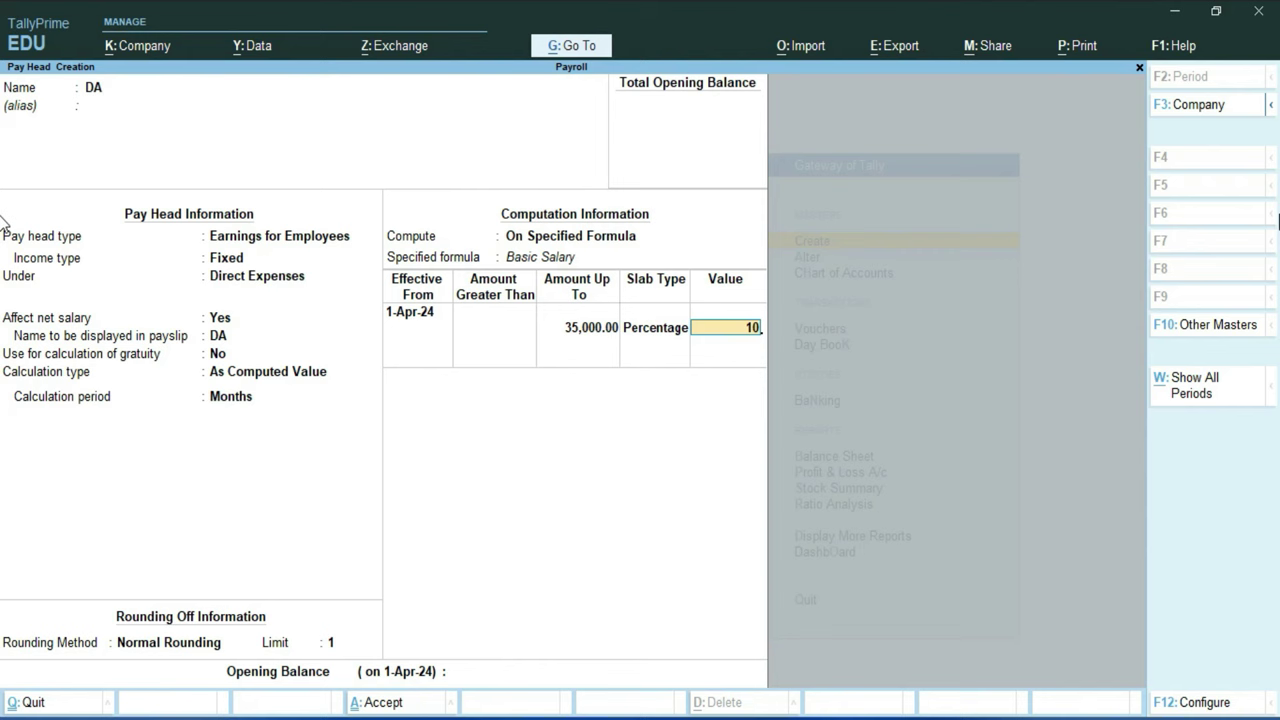
key(Return)
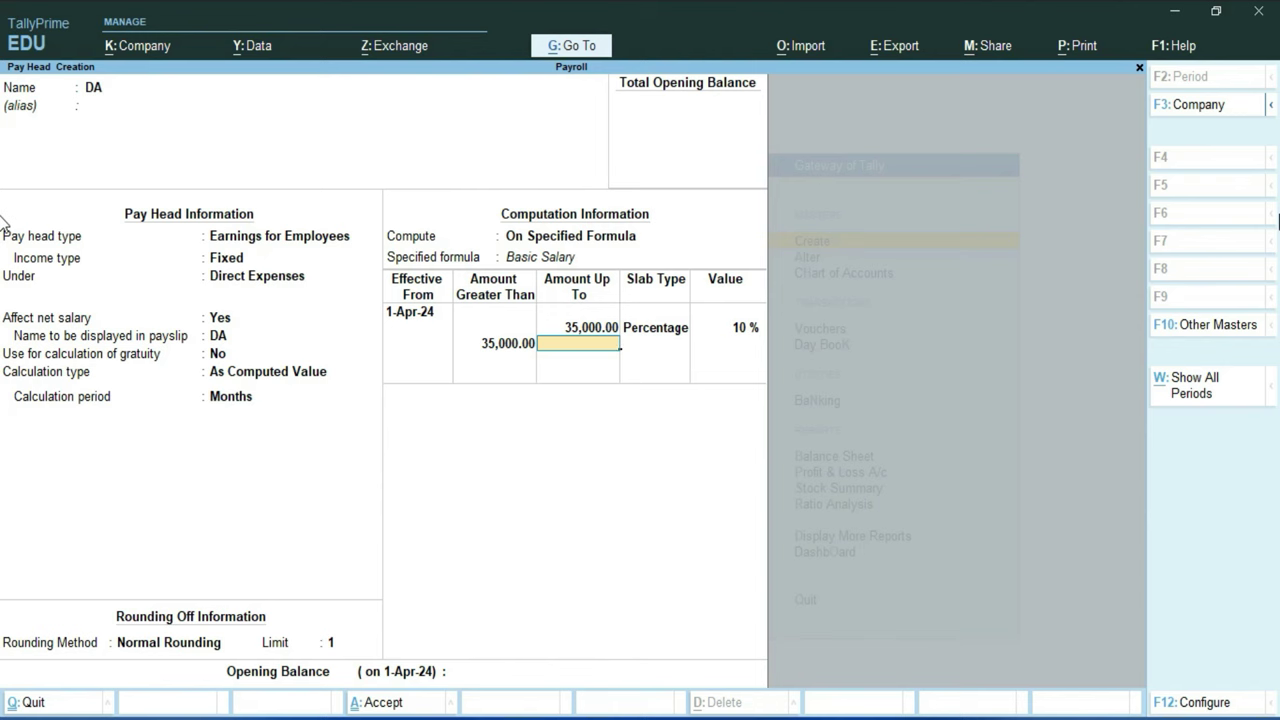
Step: Add an open-ended 20% slab above 35,000 and save the DA pay head
key(Return)
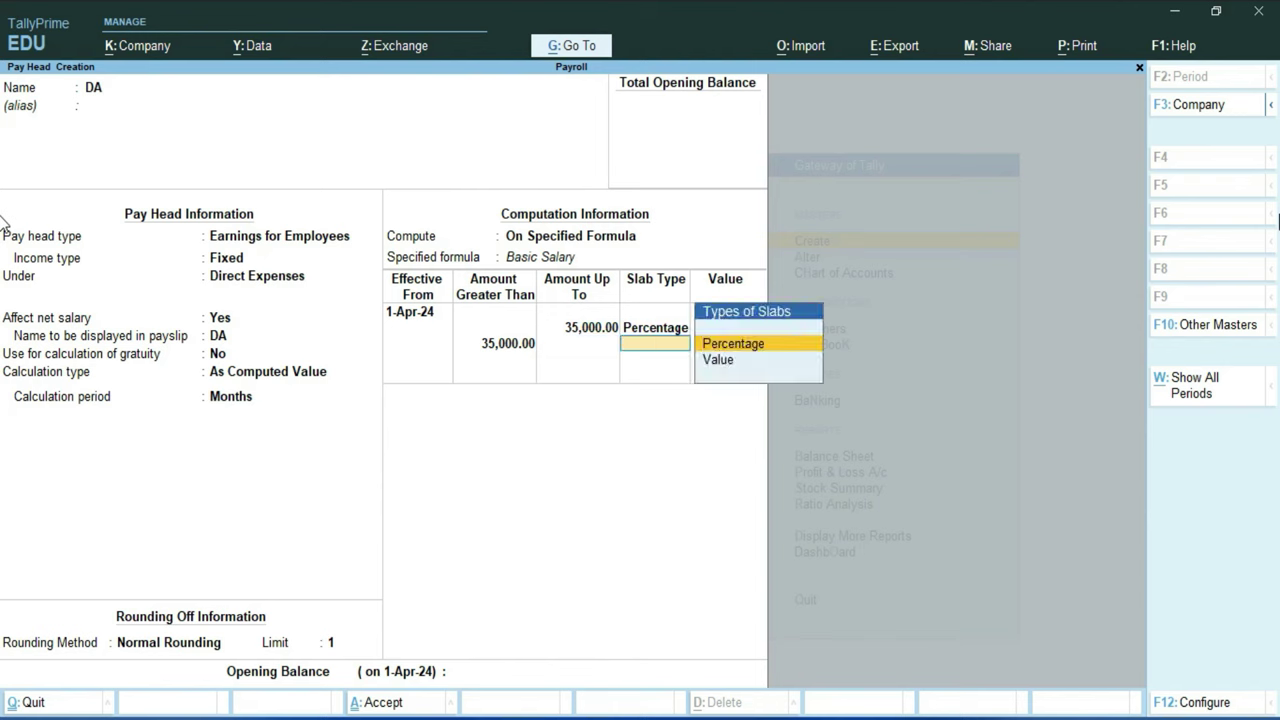
key(Return)
text(20)
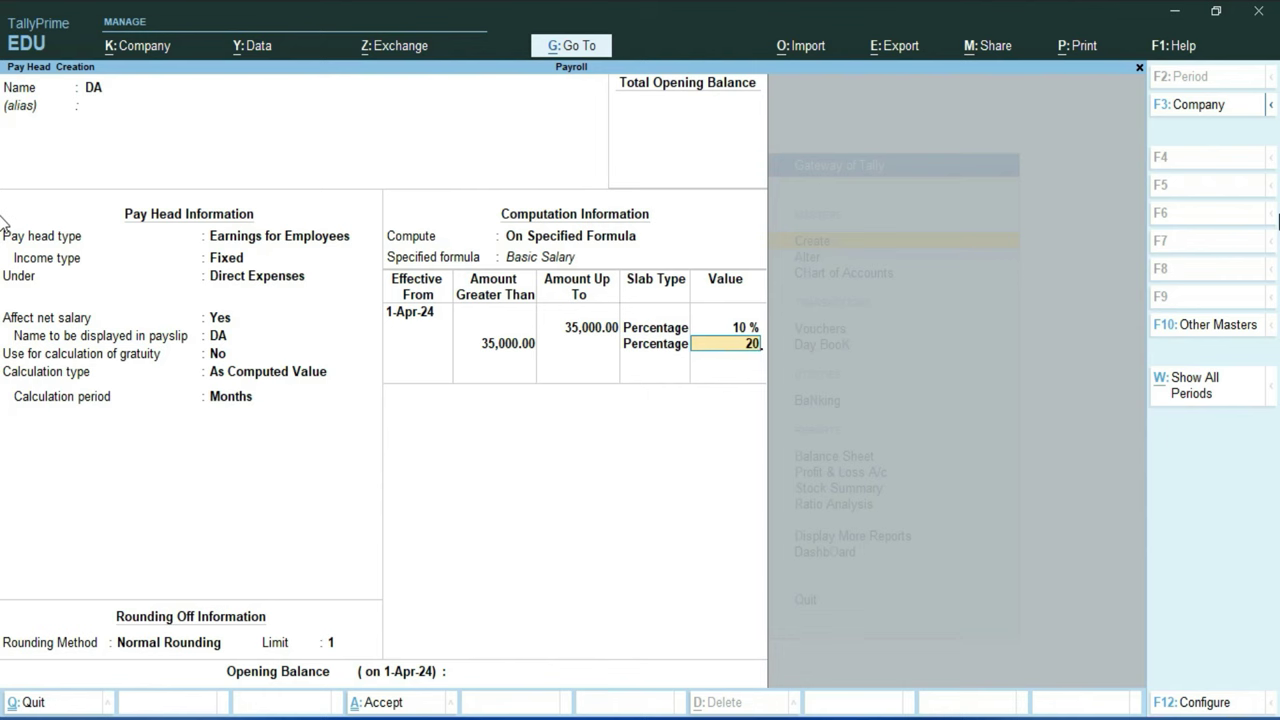
key(Return)
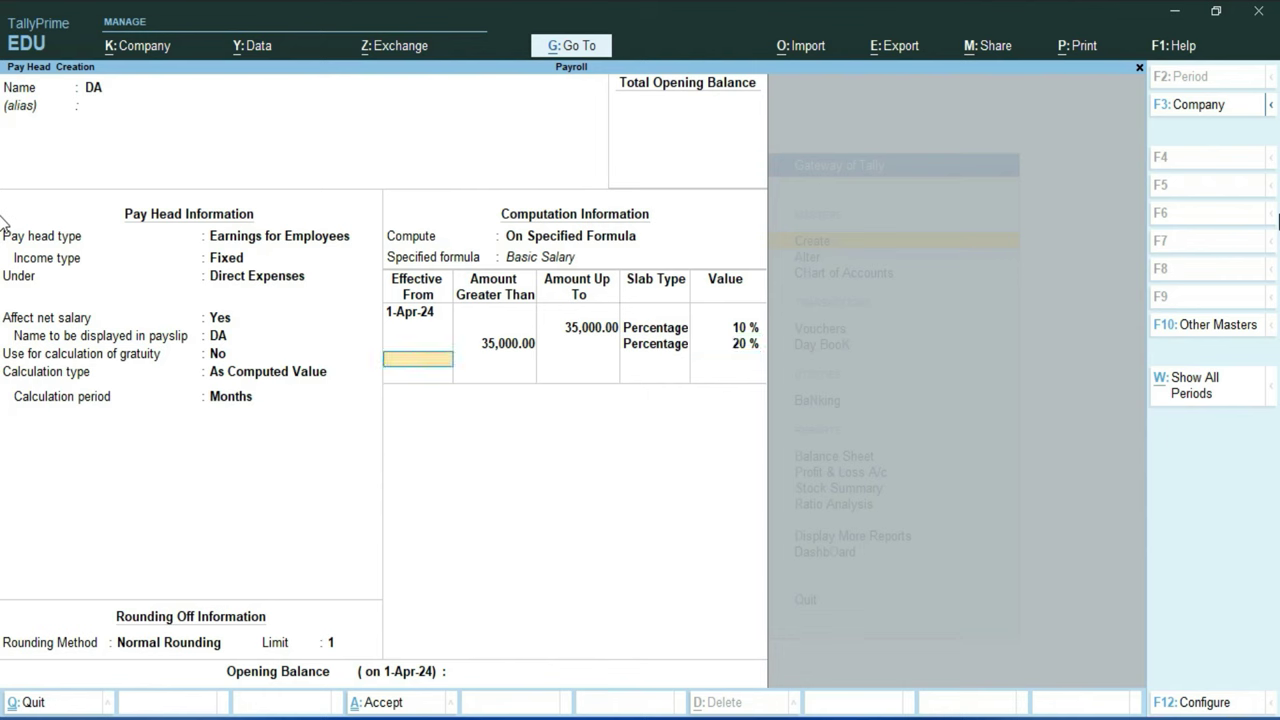
key(Return)
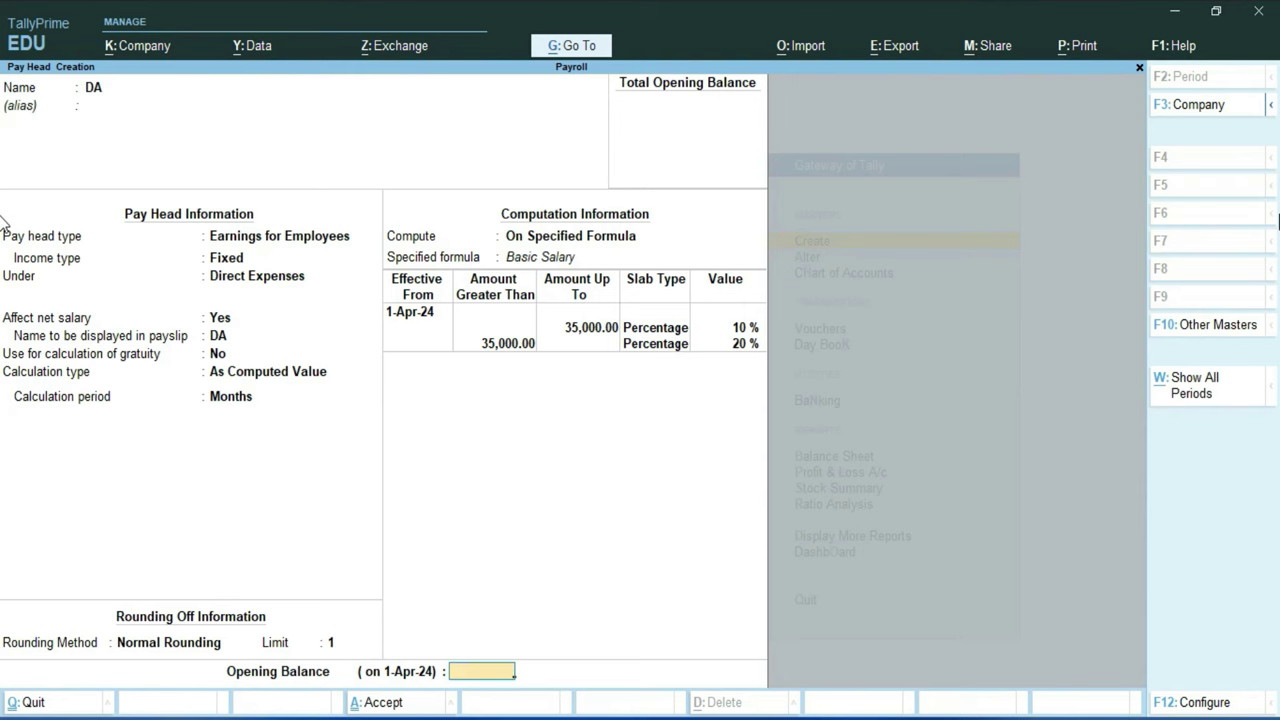
key(Return)
key(y)
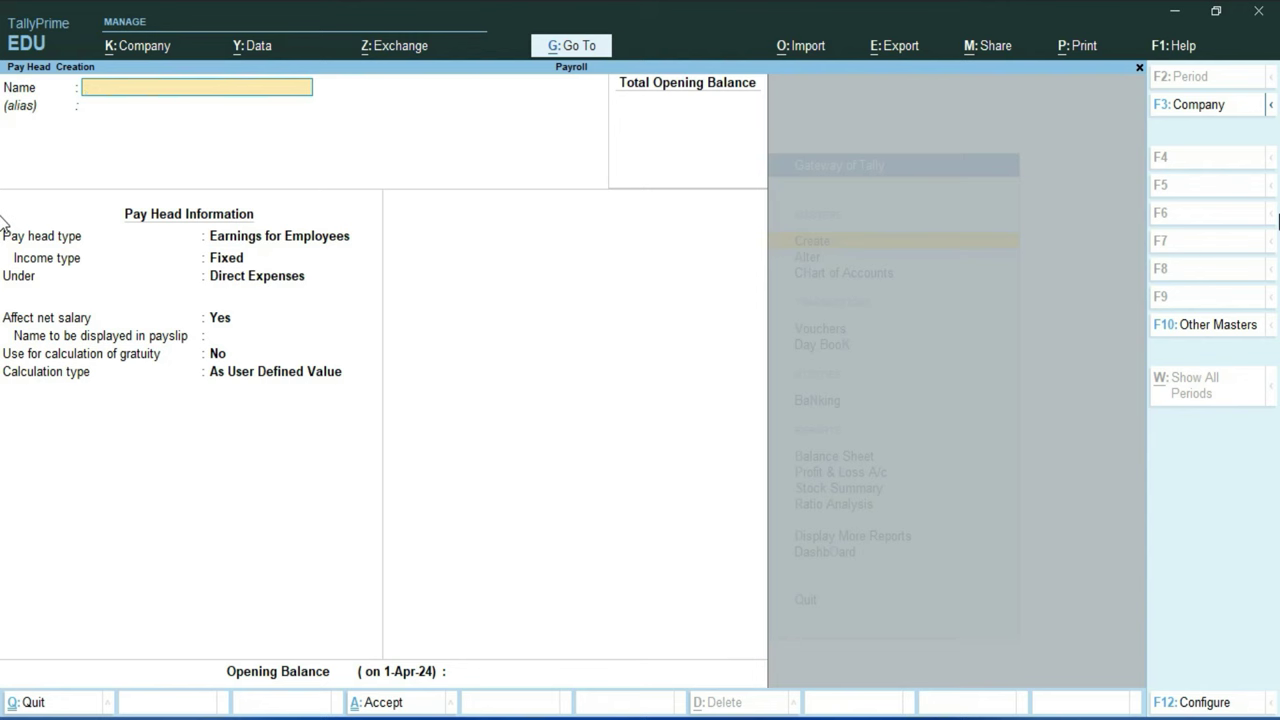
Step: Create pay head TA as a fixed Earnings for Employees head under Indirect Expenses
text(TA)
key(Return)
key(Return)
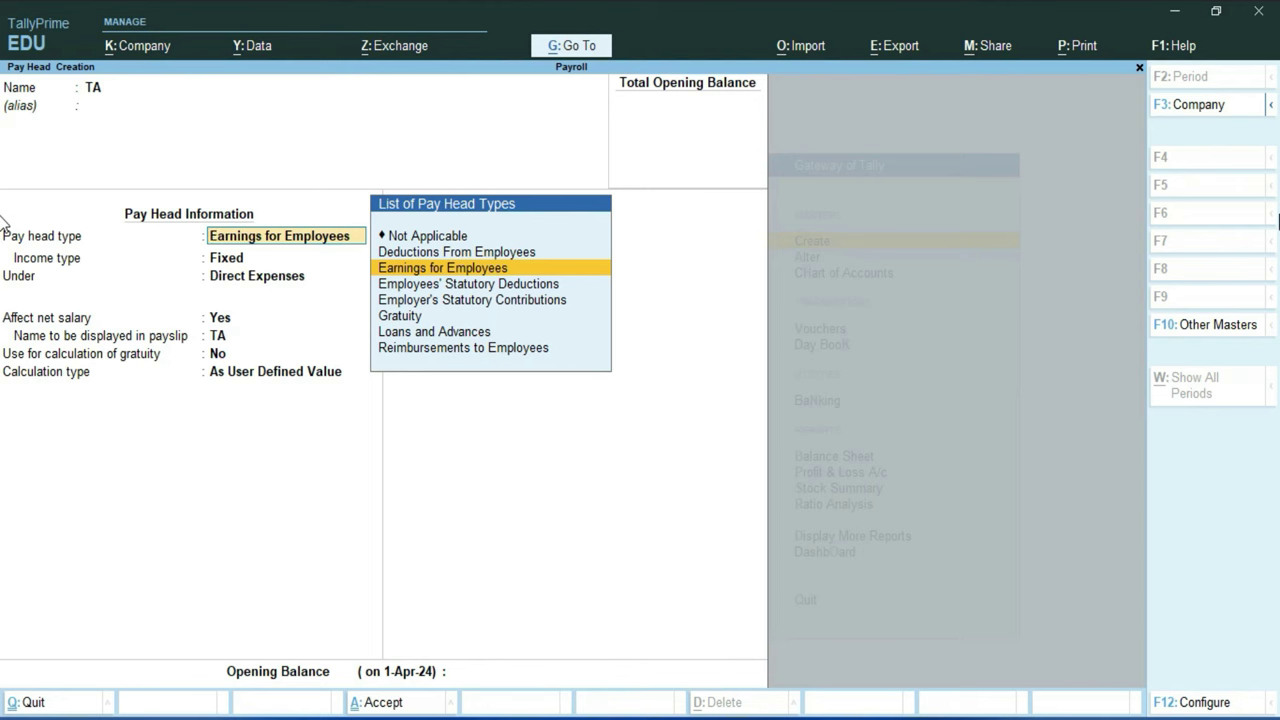
key(Return)
key(Down)
key(Up)
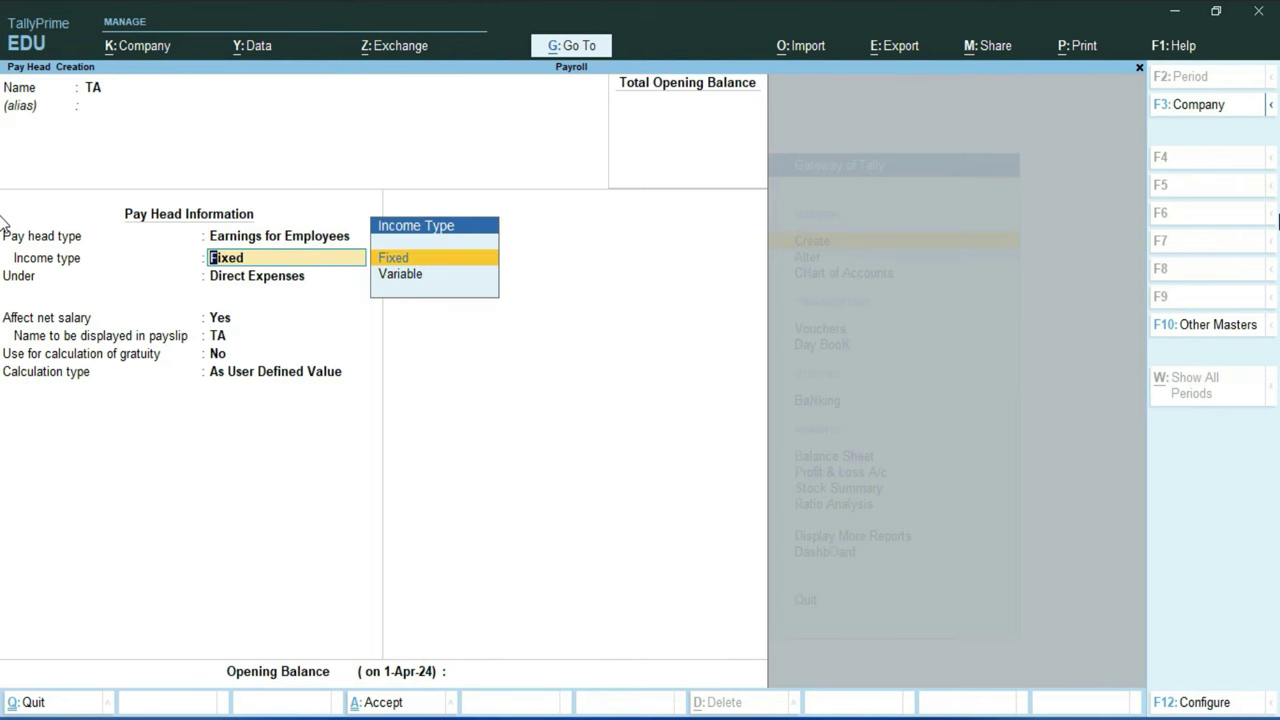
key(Return)
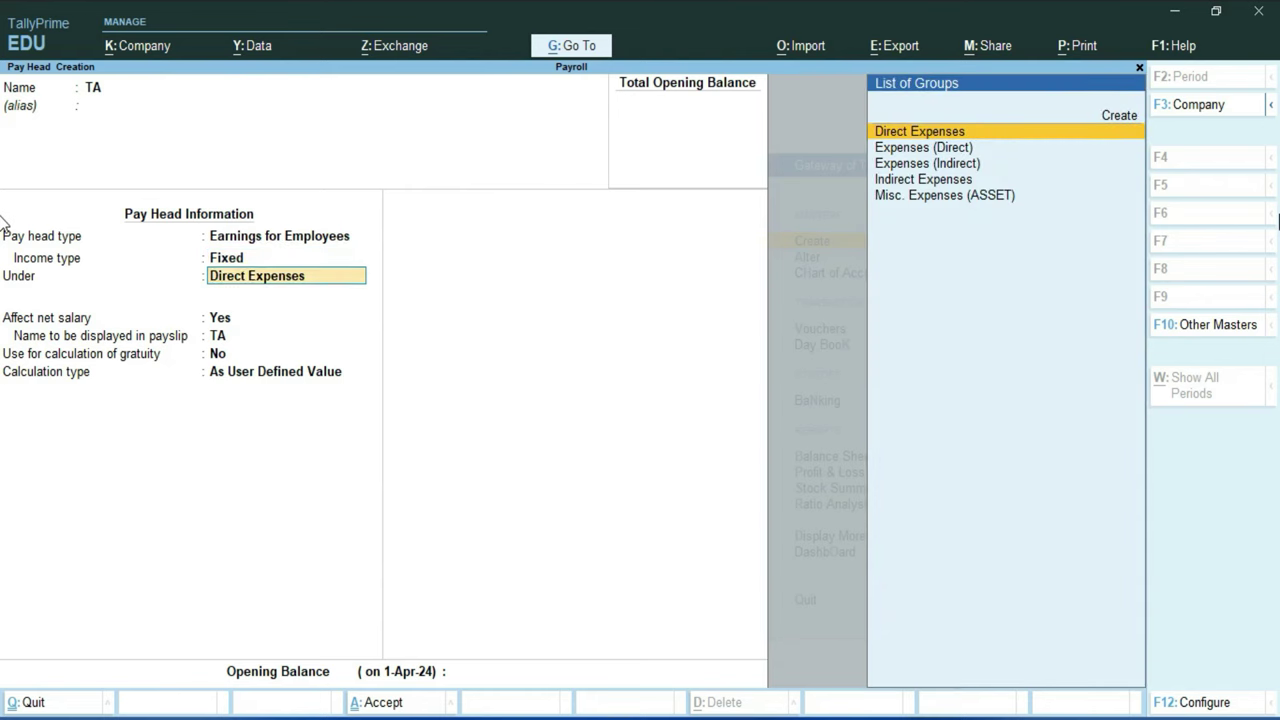
key(Down)
key(Down)
key(Down)
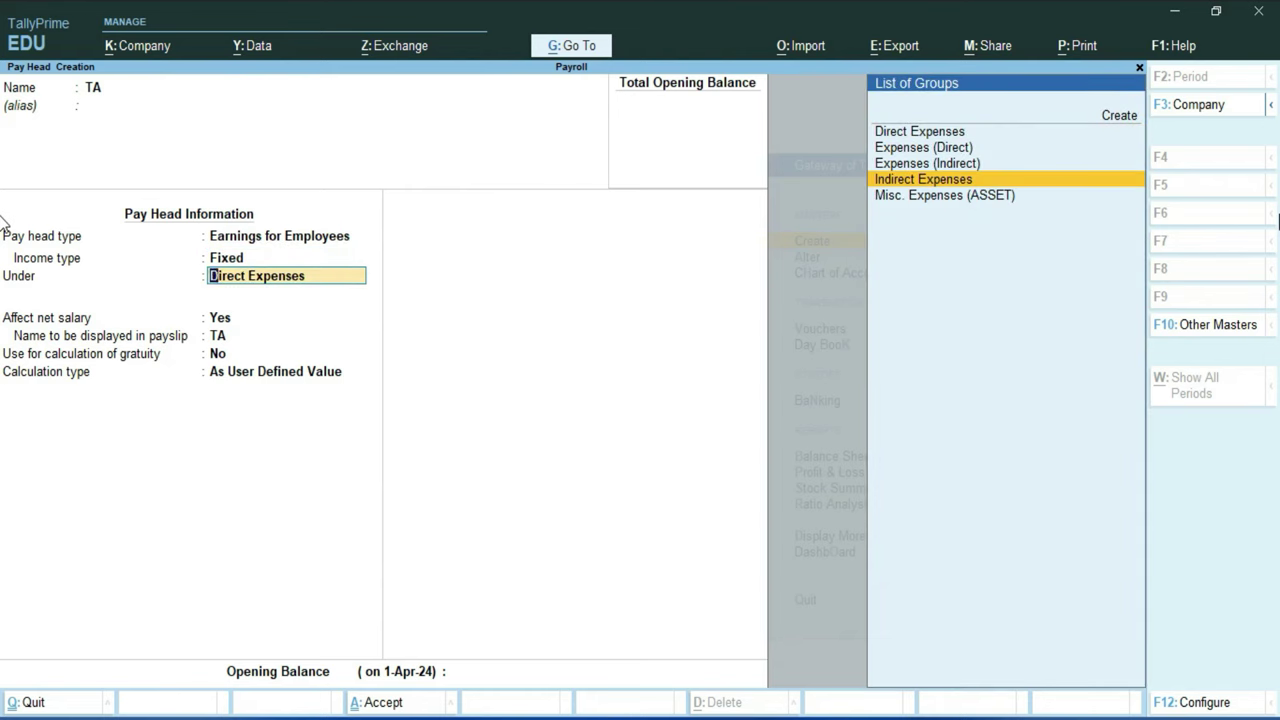
key(Return)
key(Return)
key(Return)
key(Return)
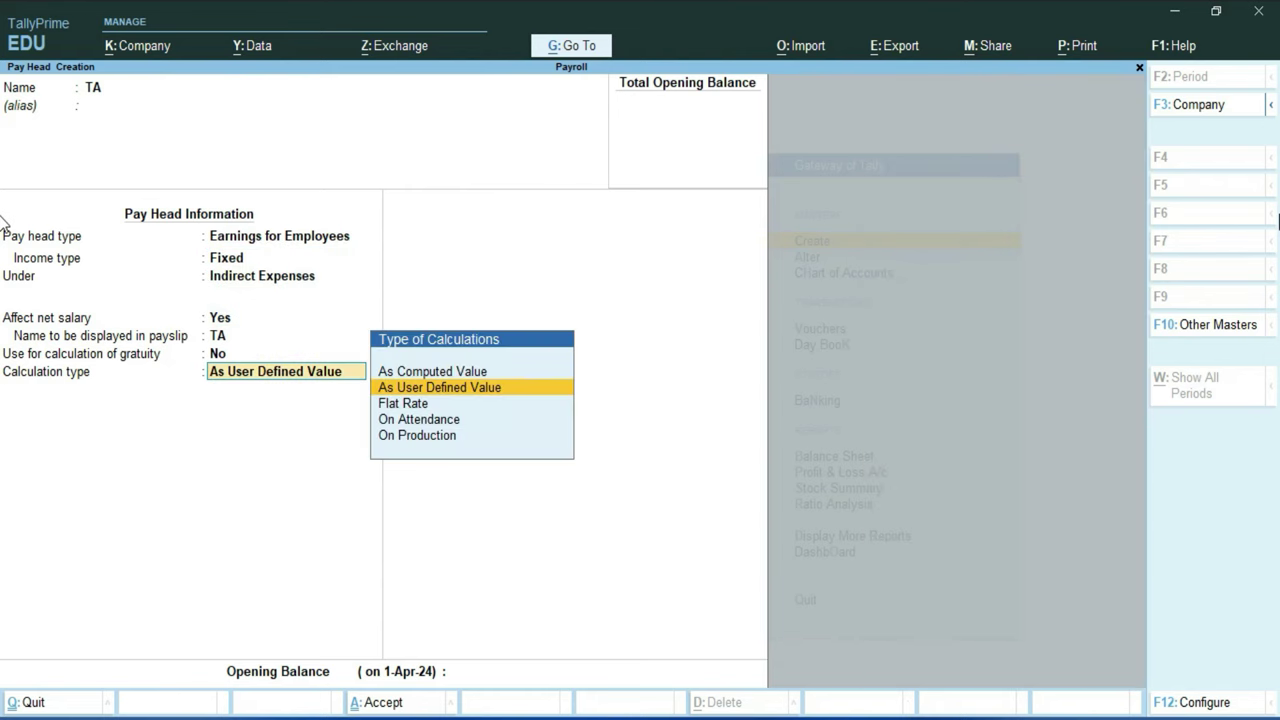
Step: Make TA a computed value with Normal Rounding limit 1, using the formula Basic Salary
key(Up)
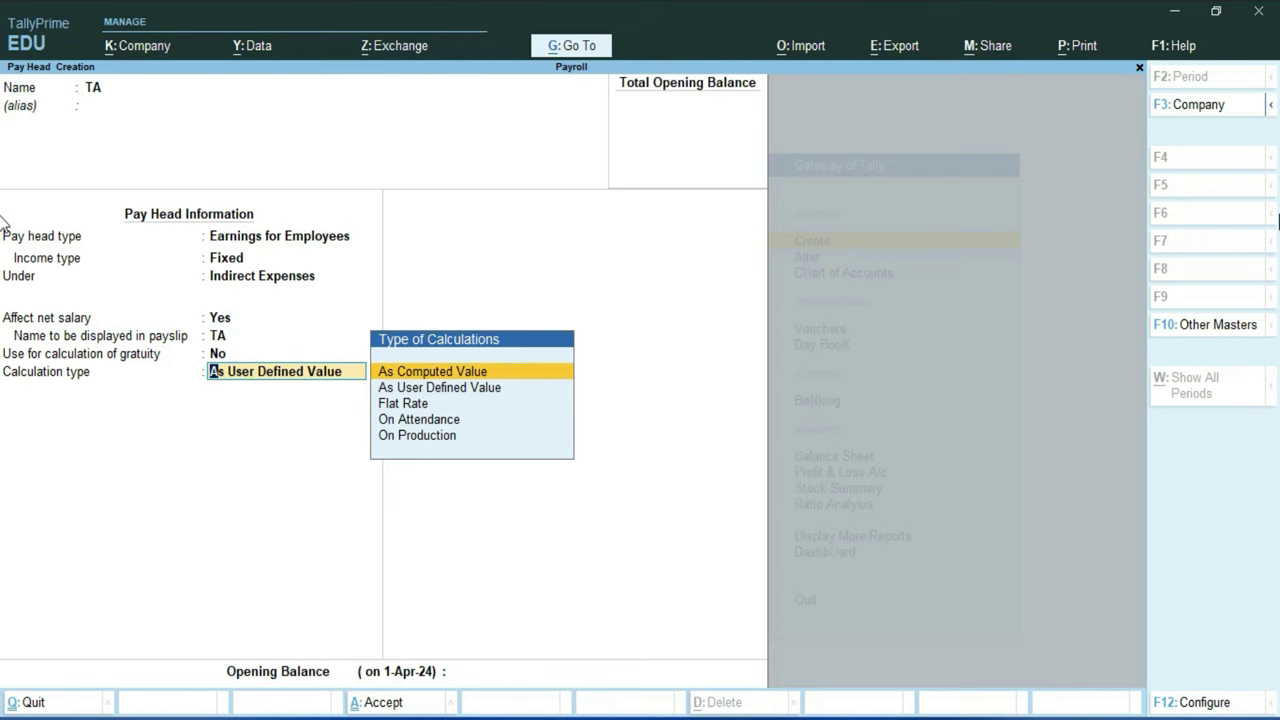
key(Return)
key(Return)
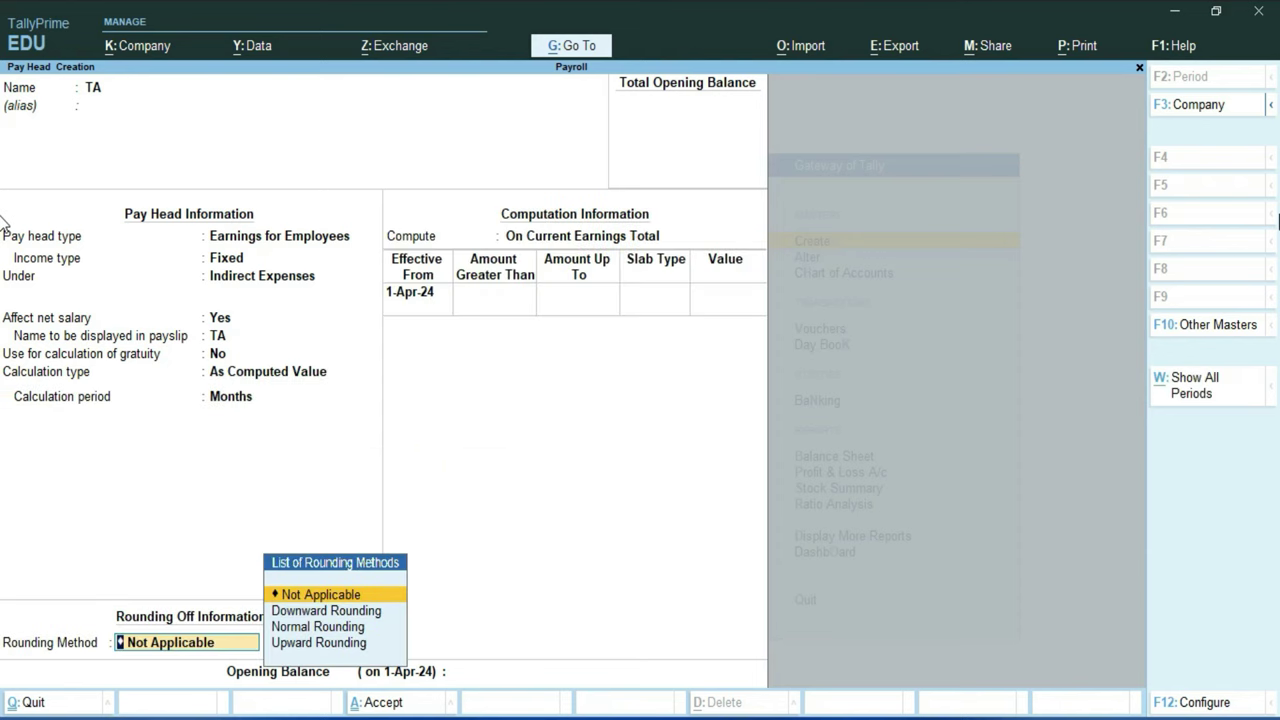
key(Down)
key(Down)
key(Return)
text(1)
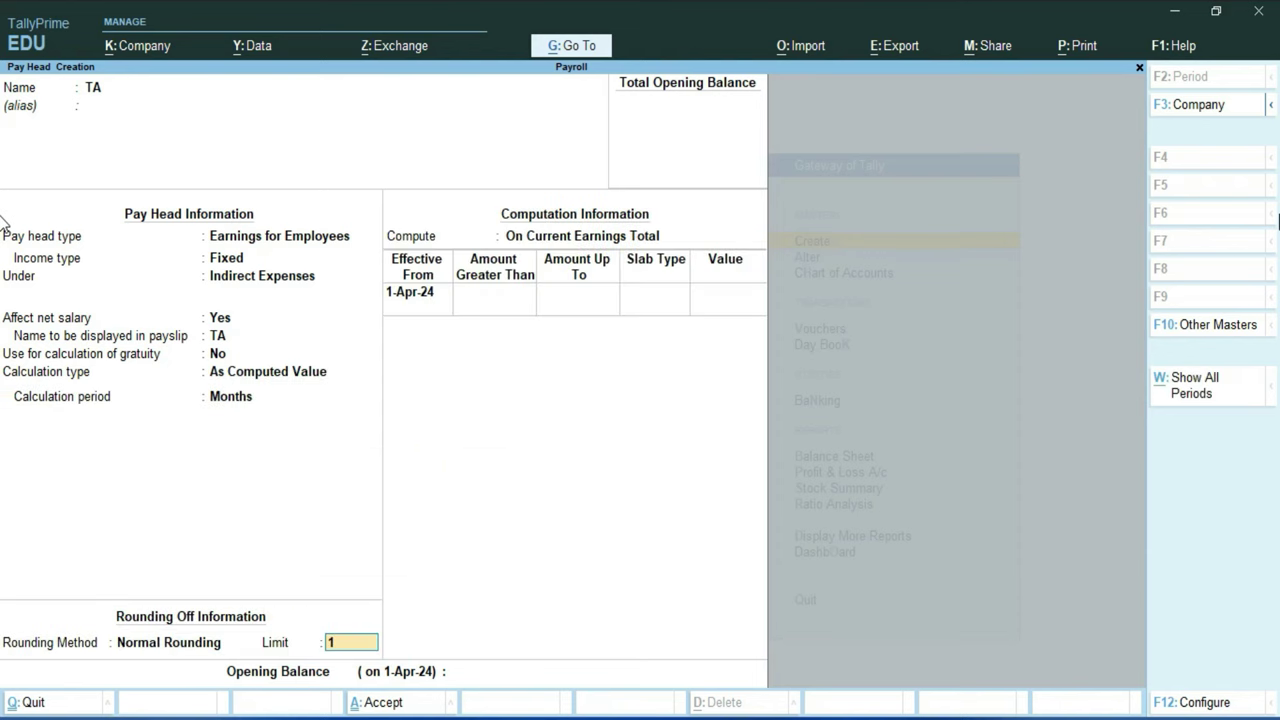
key(Return)
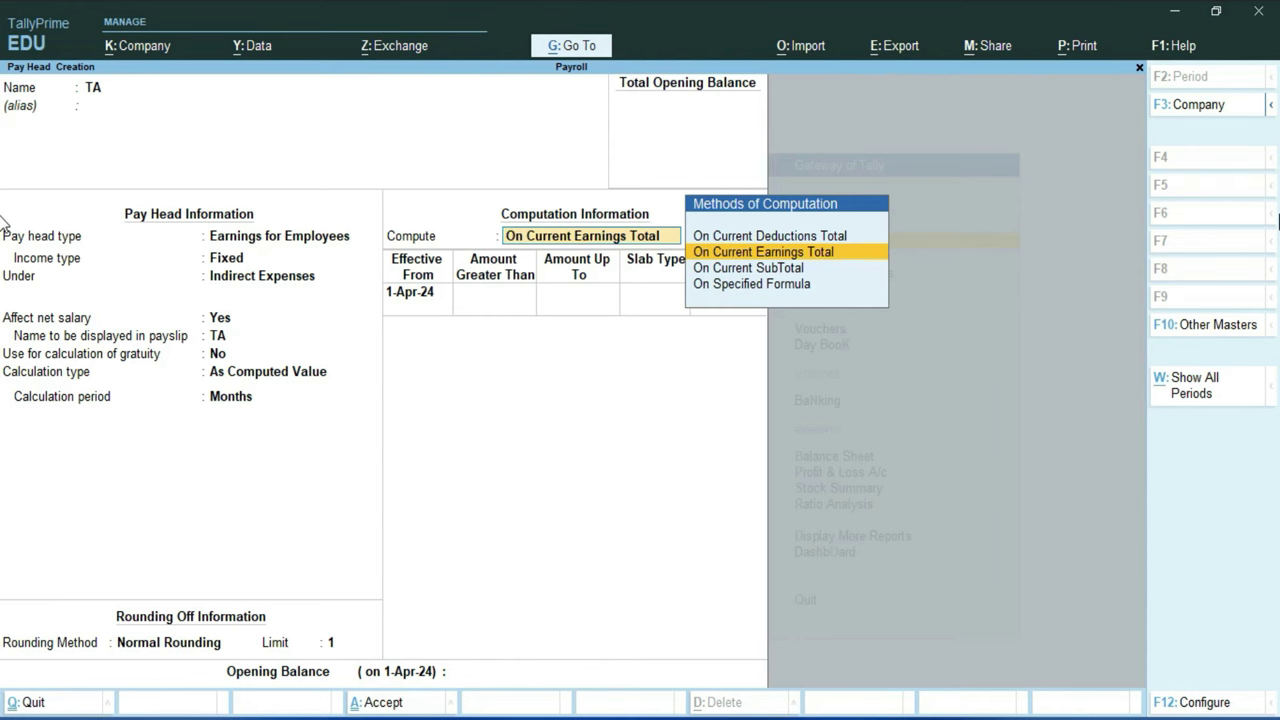
key(Down)
key(Down)
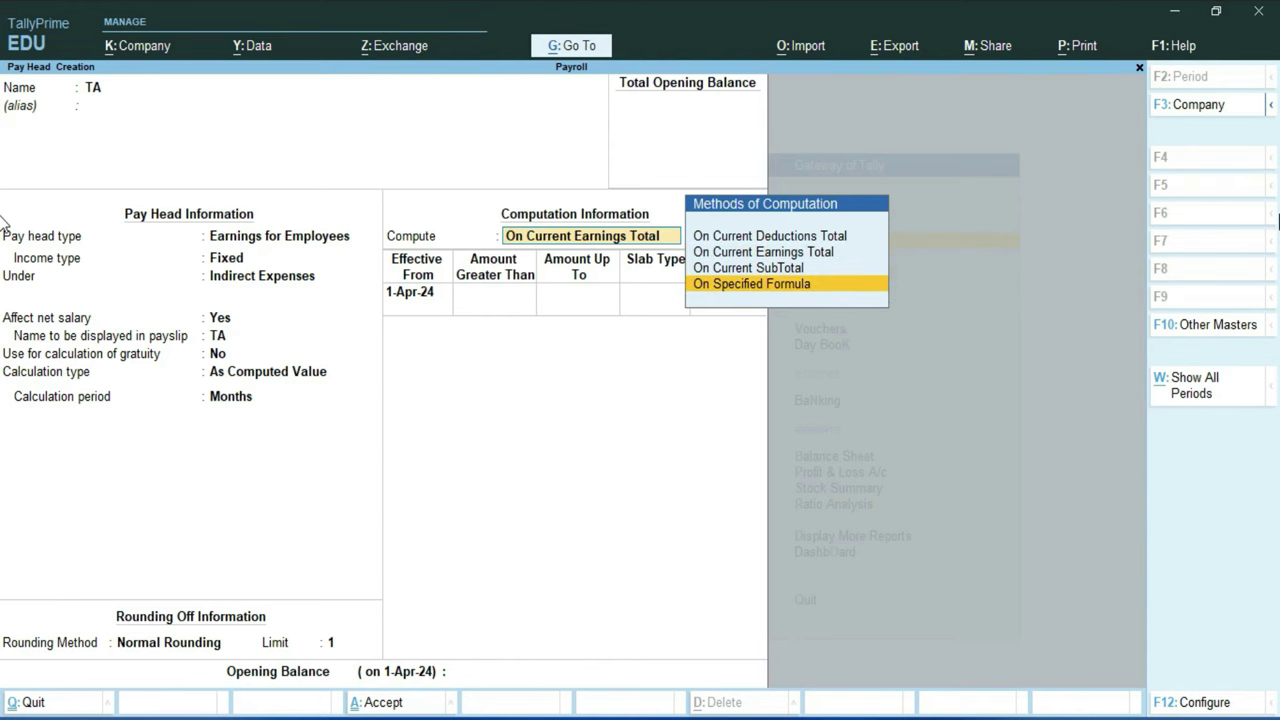
key(Return)
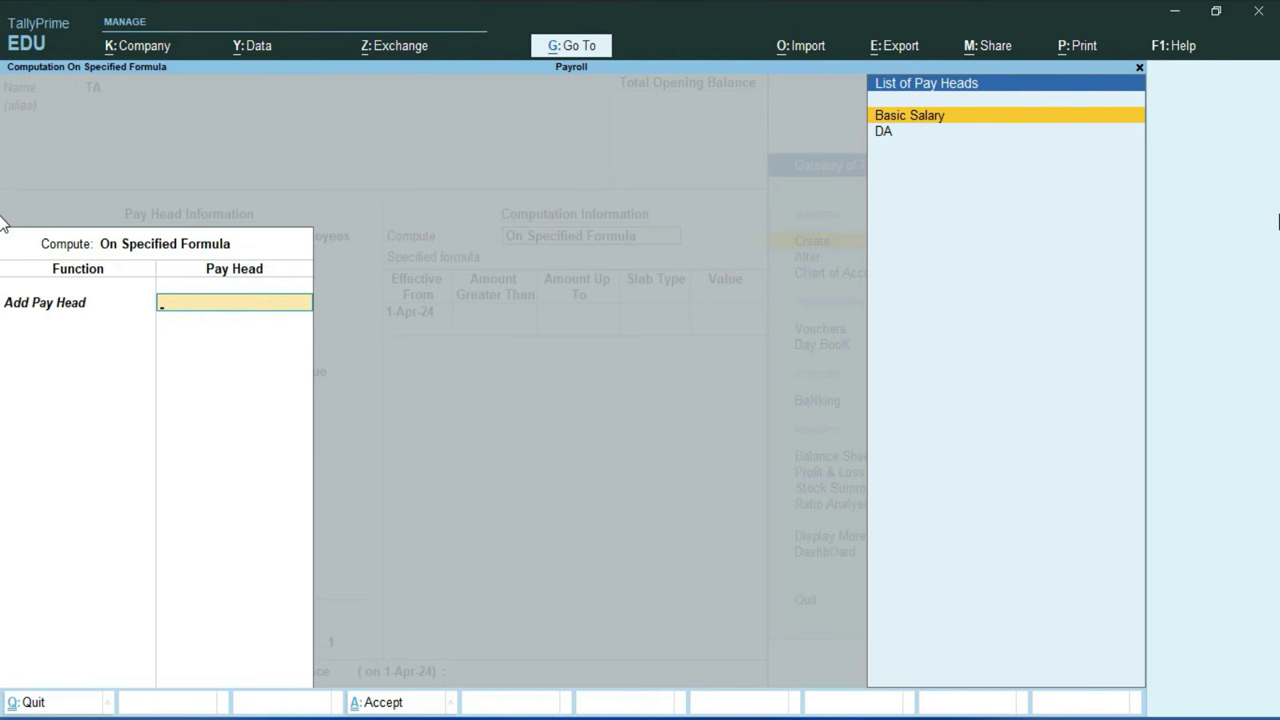
key(Return)
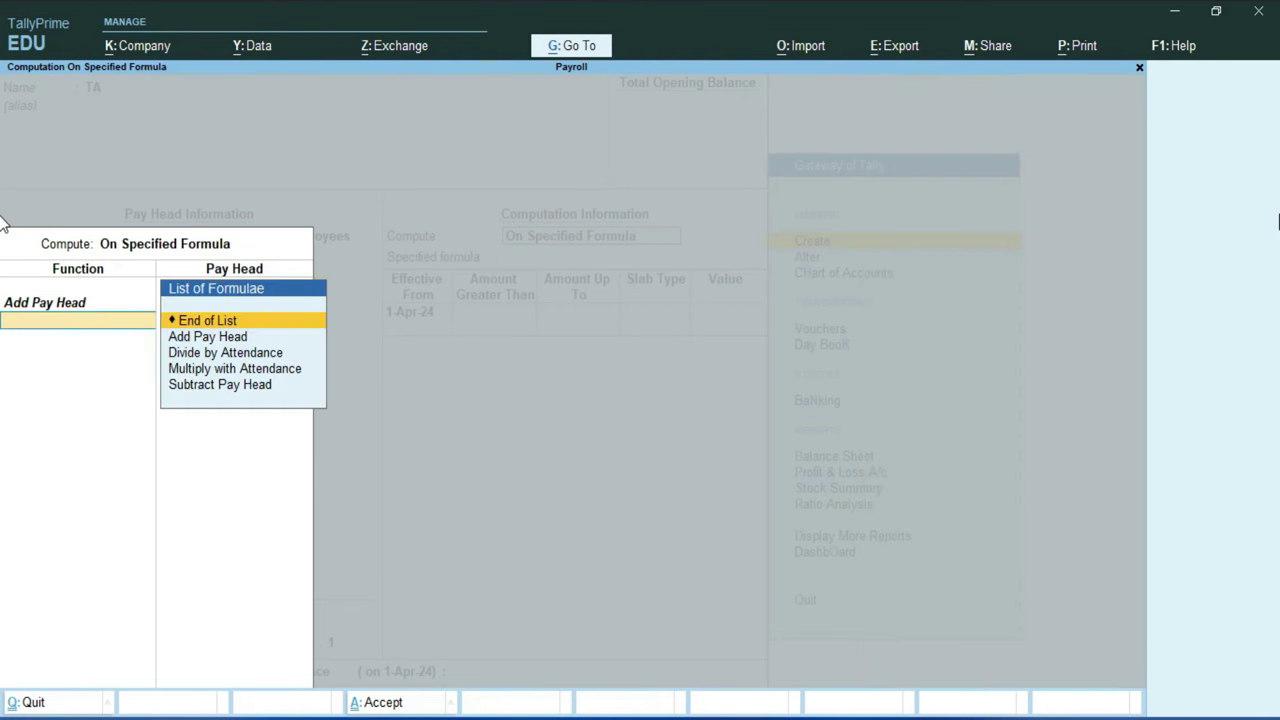
key(Return)
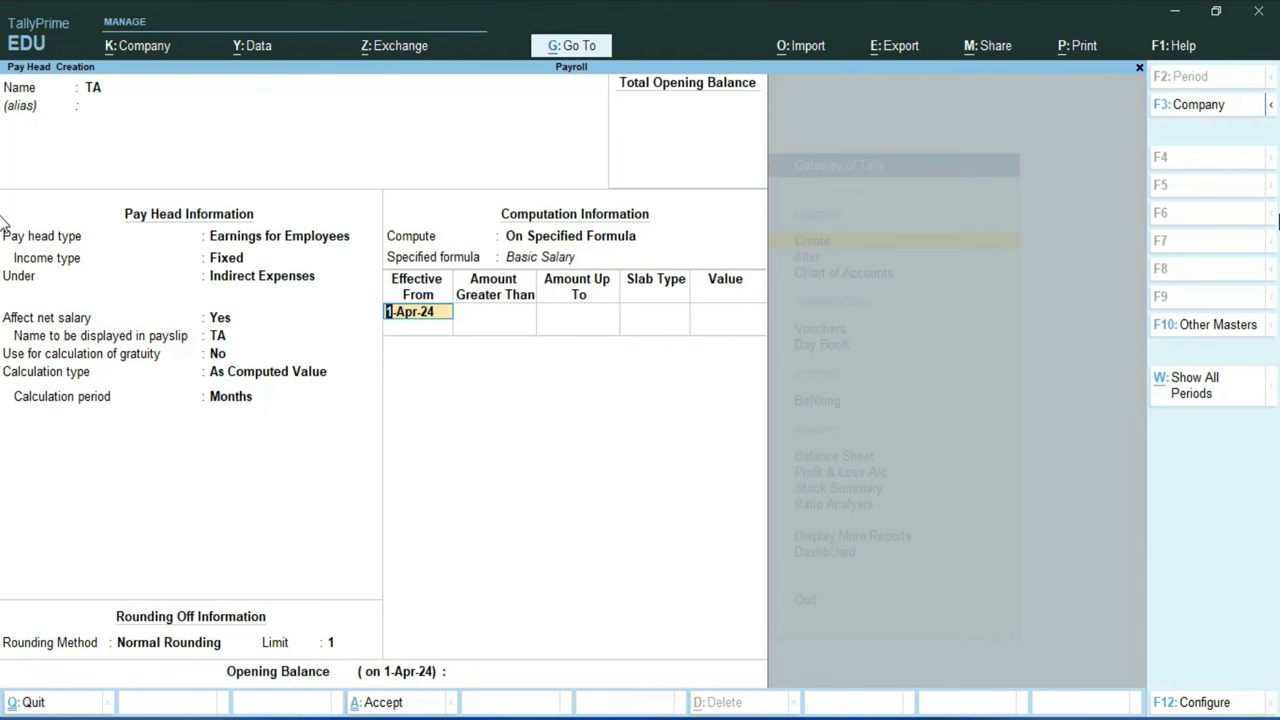
Step: From 1-Apr-24, give TA a flat 1,000 for salaries up to 35,000
key(Return)
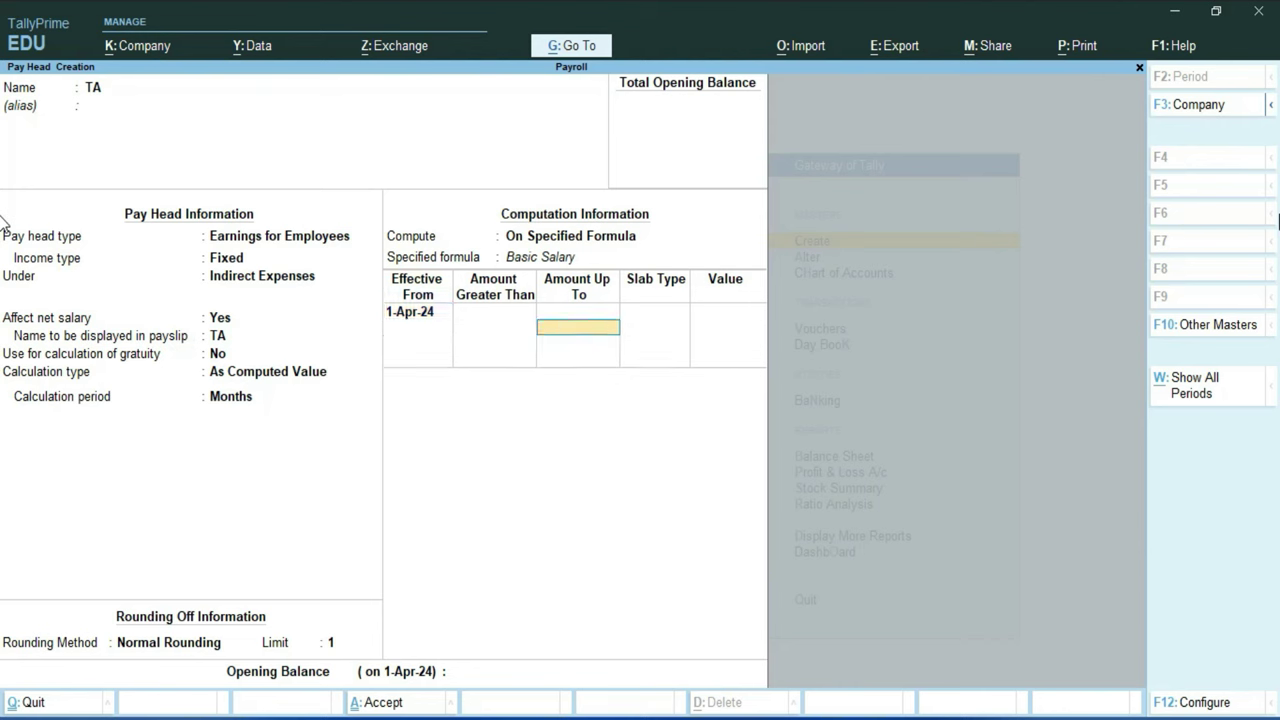
text(35000)
key(Return)
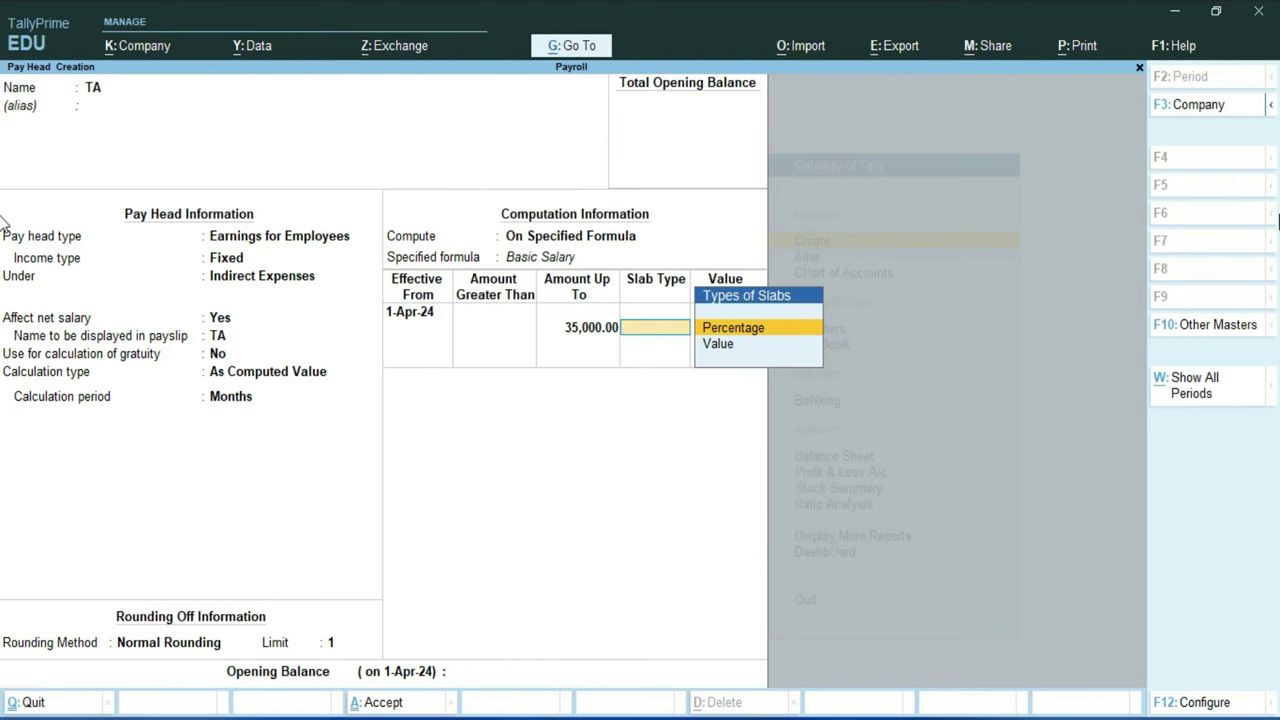
key(Down)
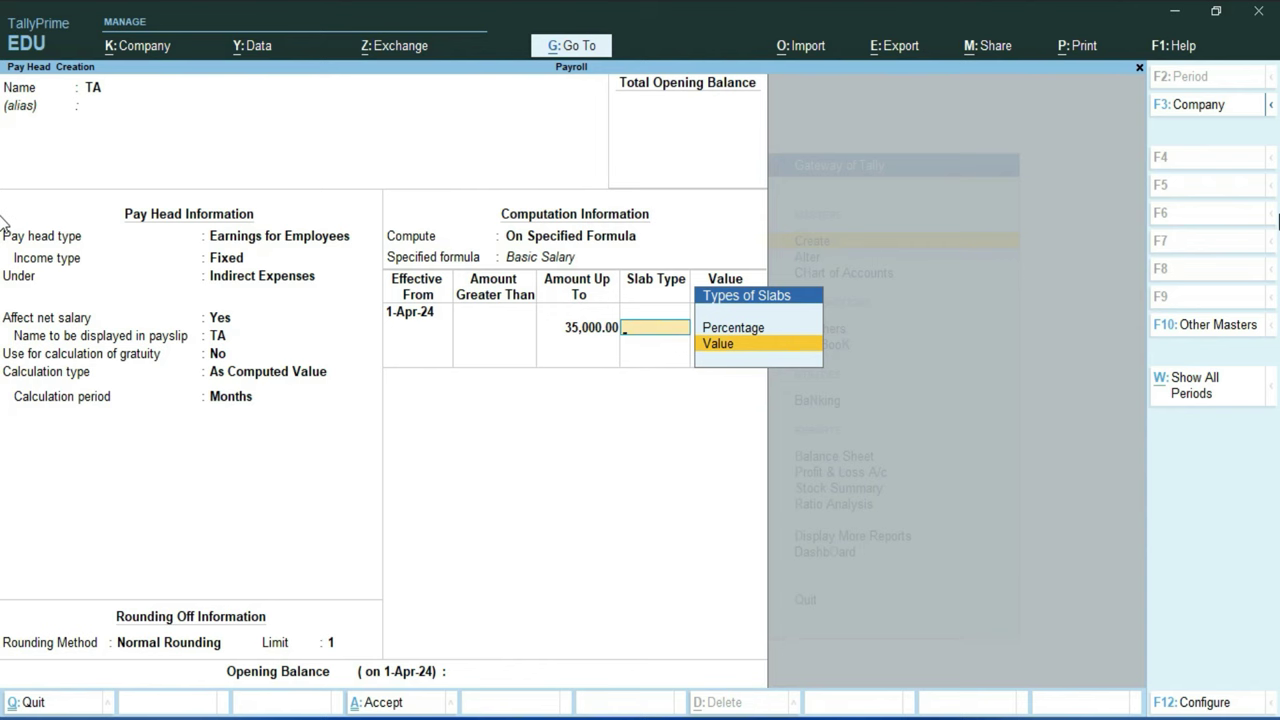
key(Return)
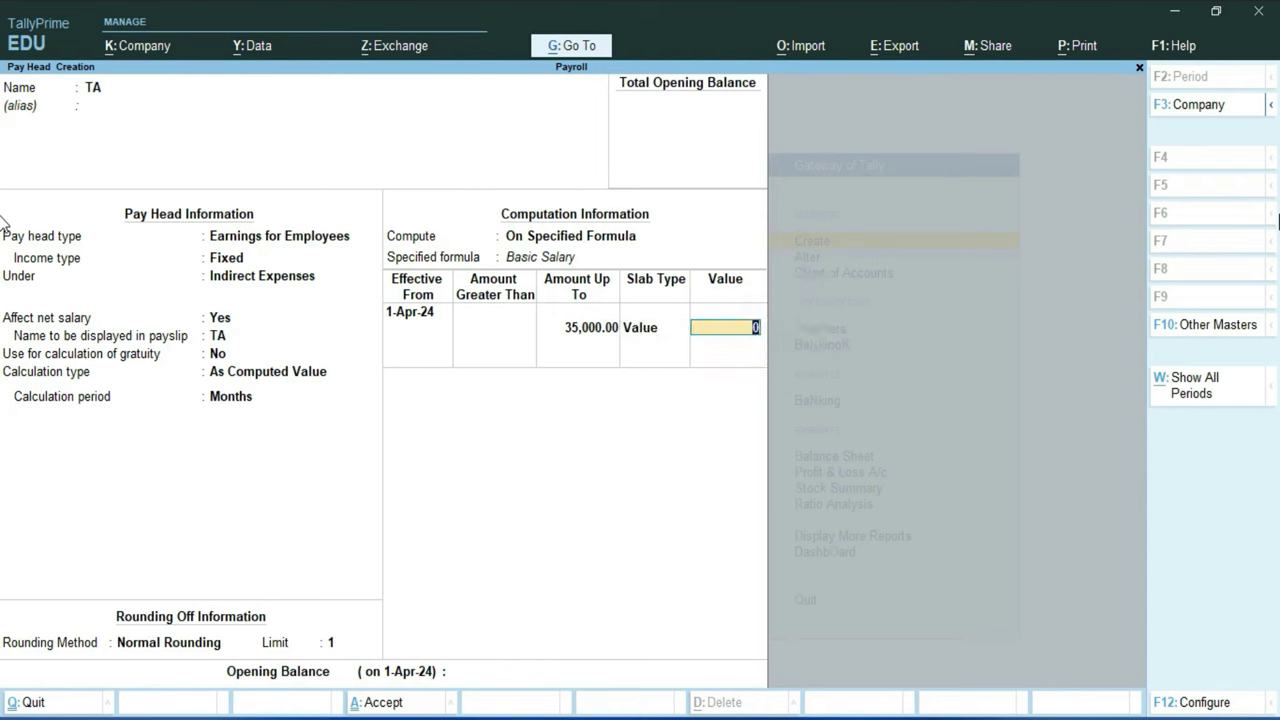
text(1000)
key(Return)
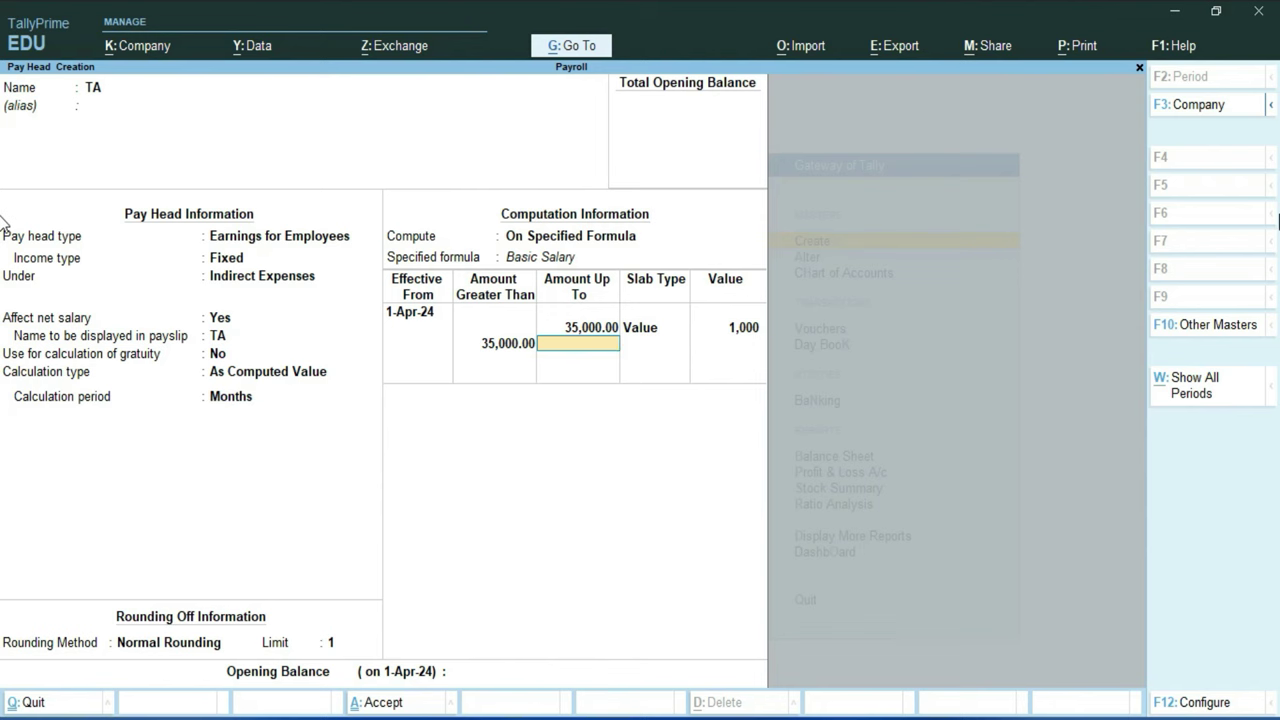
Step: Add a flat 2,000 slab above 35,000 and complete the TA form
key(Return)
key(Down)
key(Return)
text(2000)
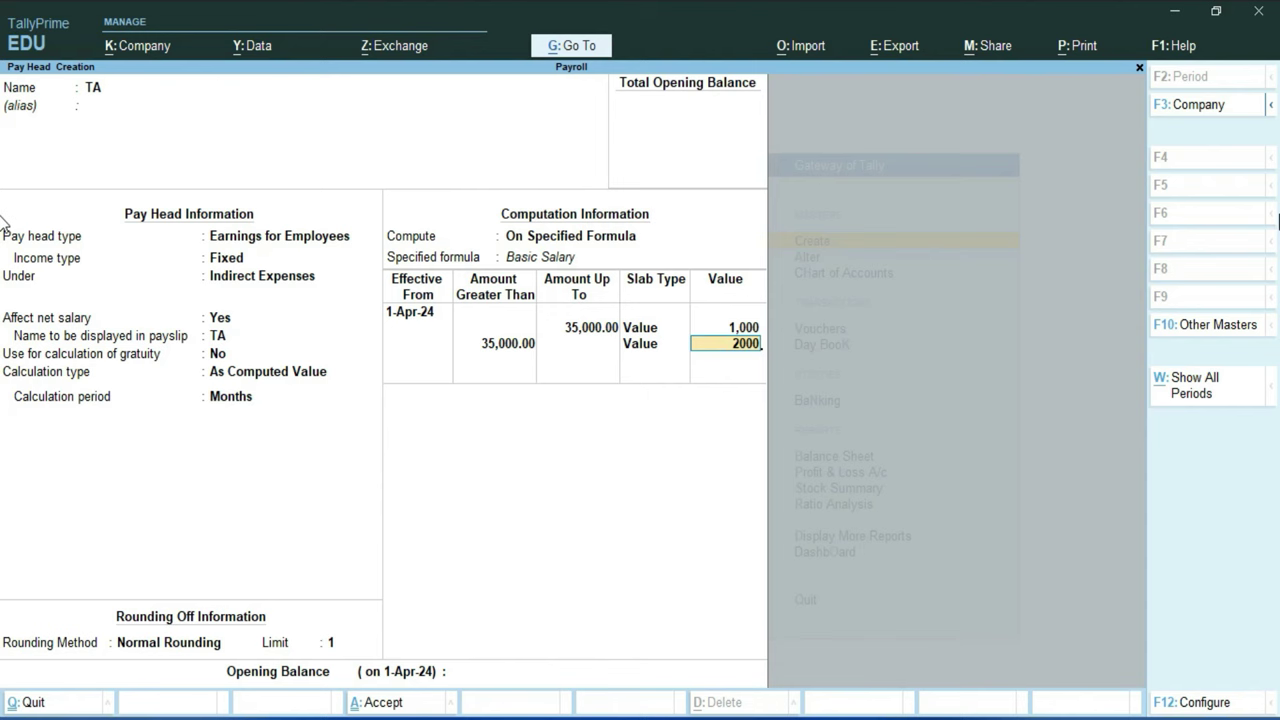
key(Return)
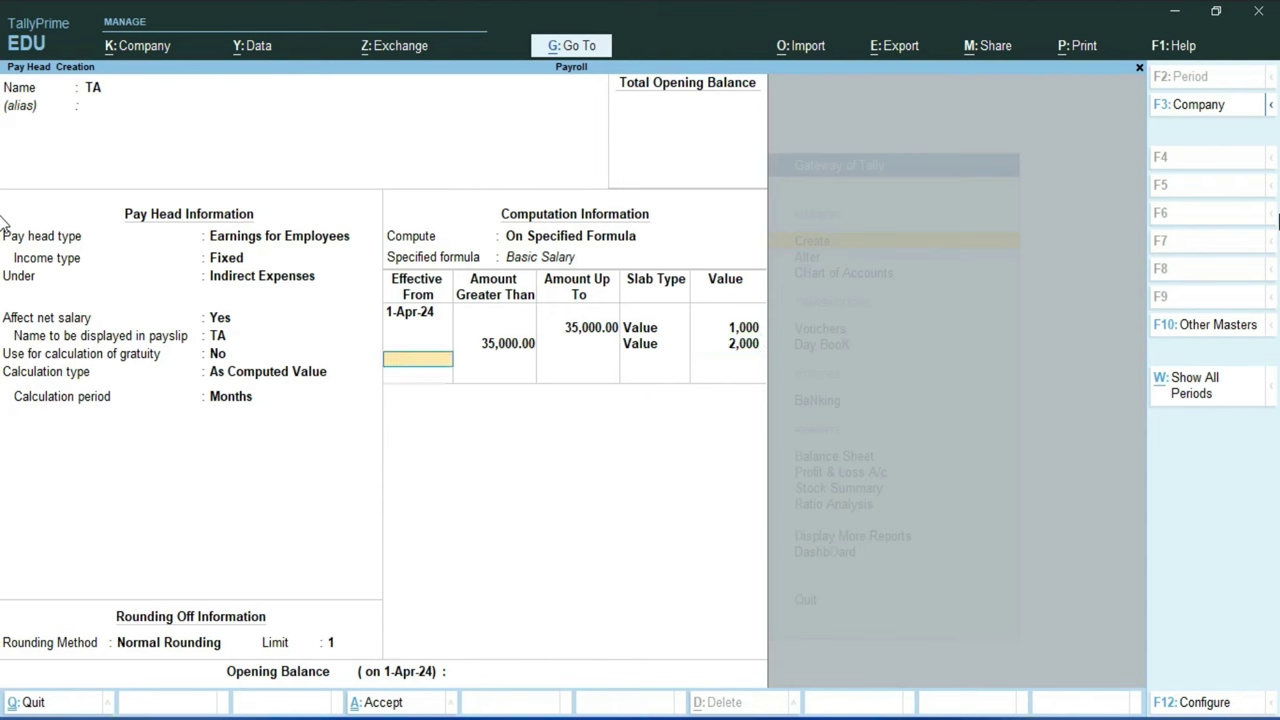
key(Return)
key(Return)
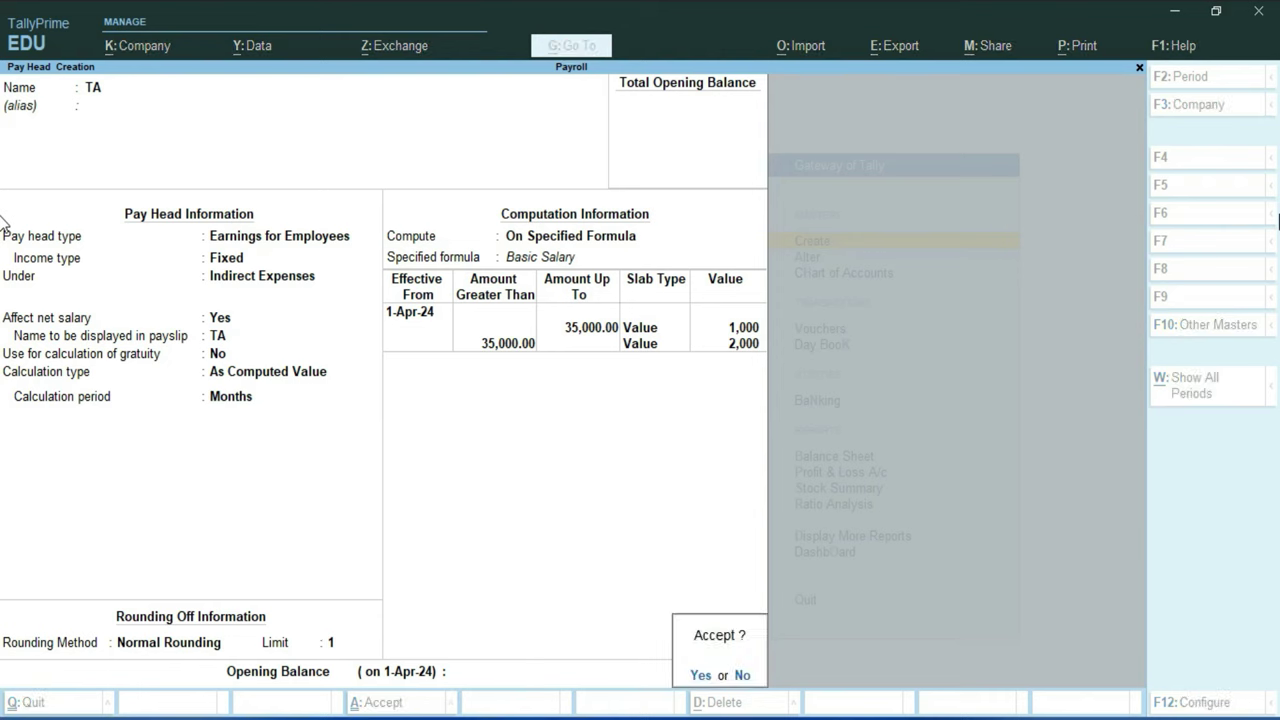
key(Return)
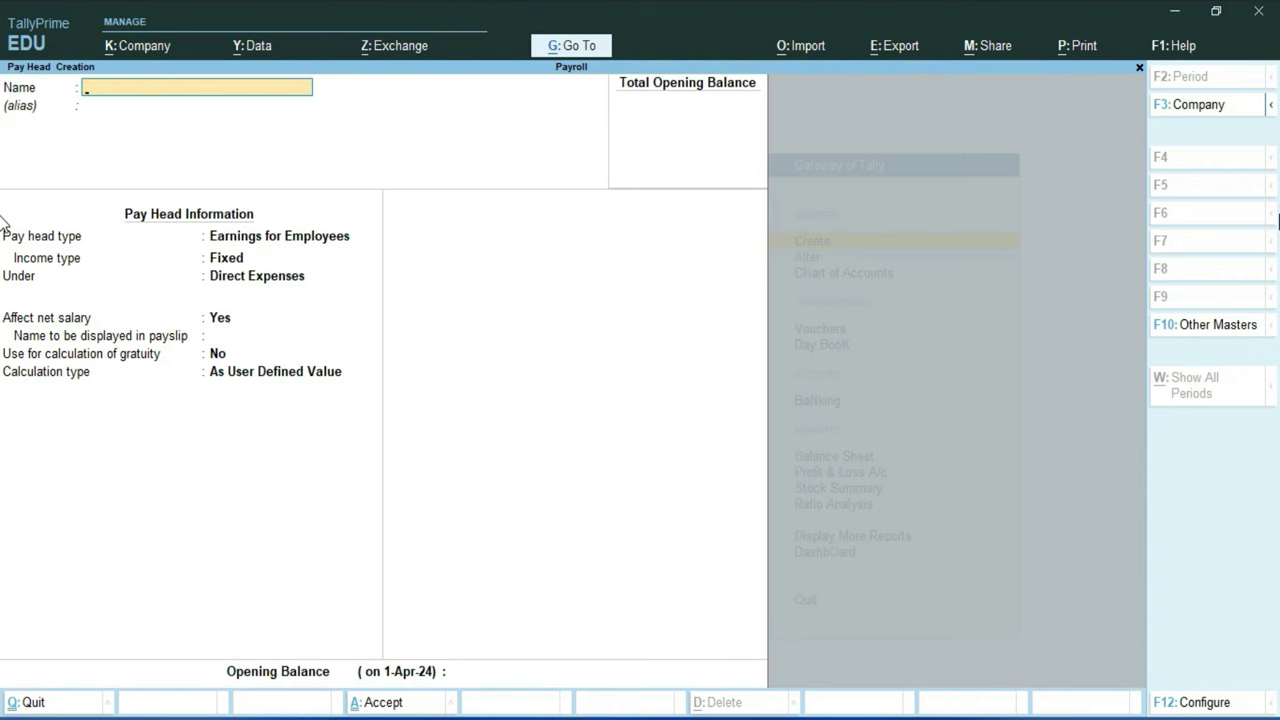
Step: Create pay head HRA as a fixed employee earning under Indirect Expenses
text(HRA)
key(Return)
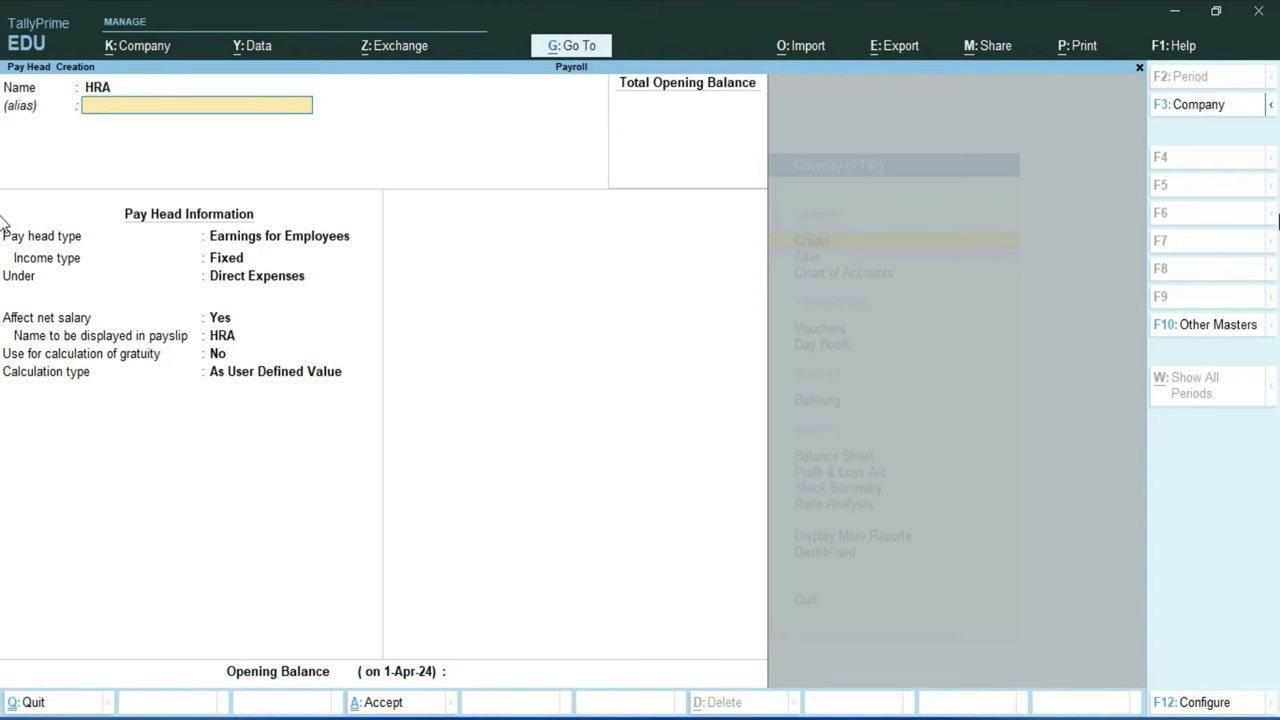
key(Return)
key(Return)
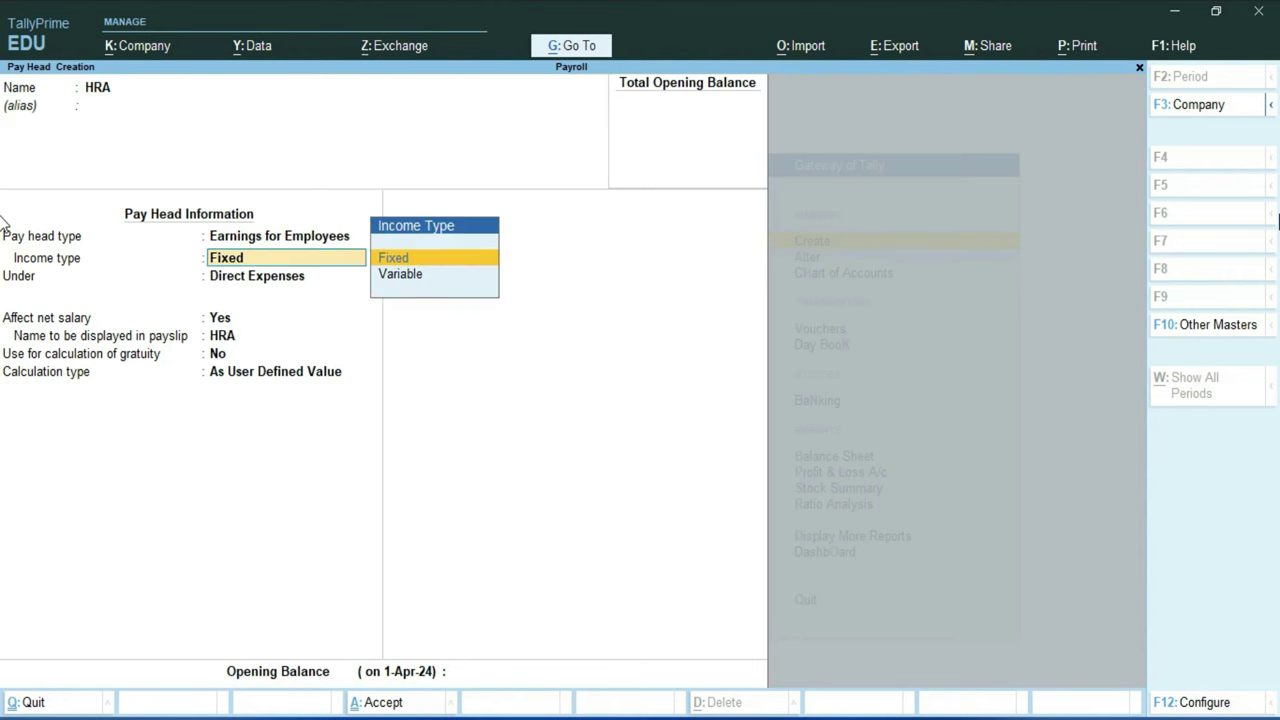
key(Return)
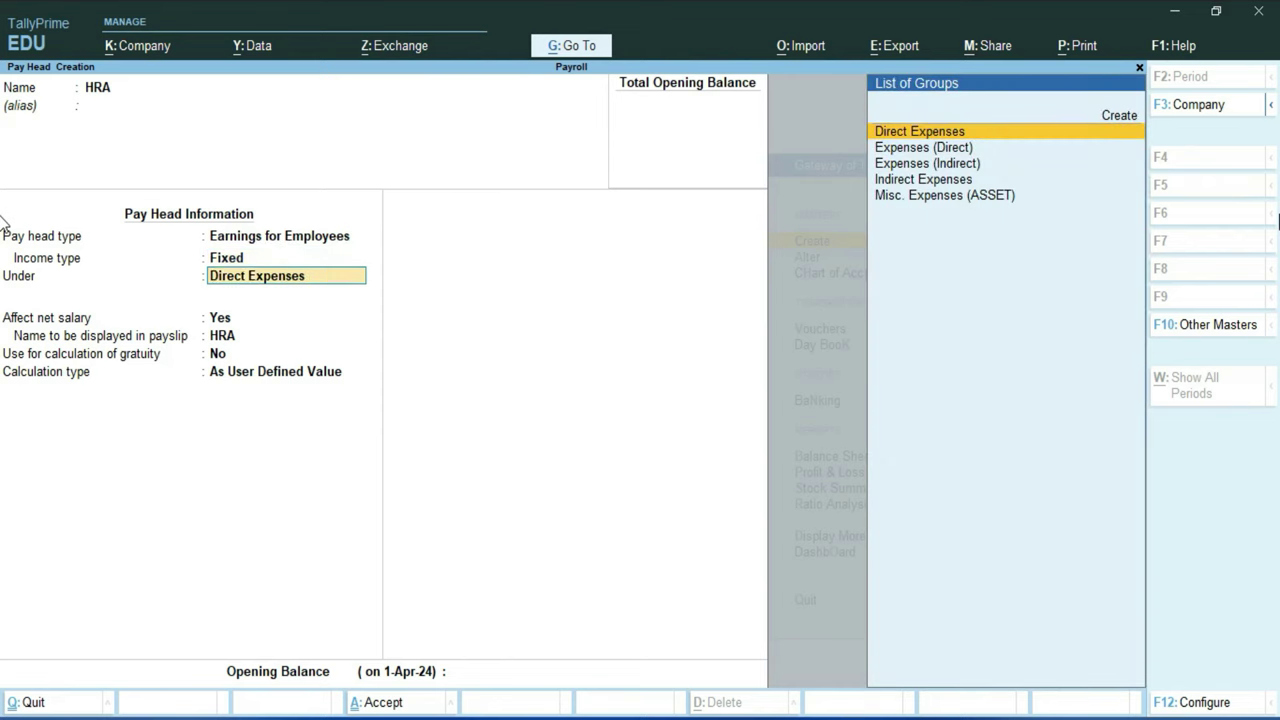
key(Down)
key(Down)
key(Down)
key(Return)
key(Return)
key(Return)
key(Return)
key(Up)
Step: Set HRA to a computed value with Normal Rounding limit 1 on a Basic Salary formula
key(Return)
key(Return)
key(Return)
key(Down)
key(Down)
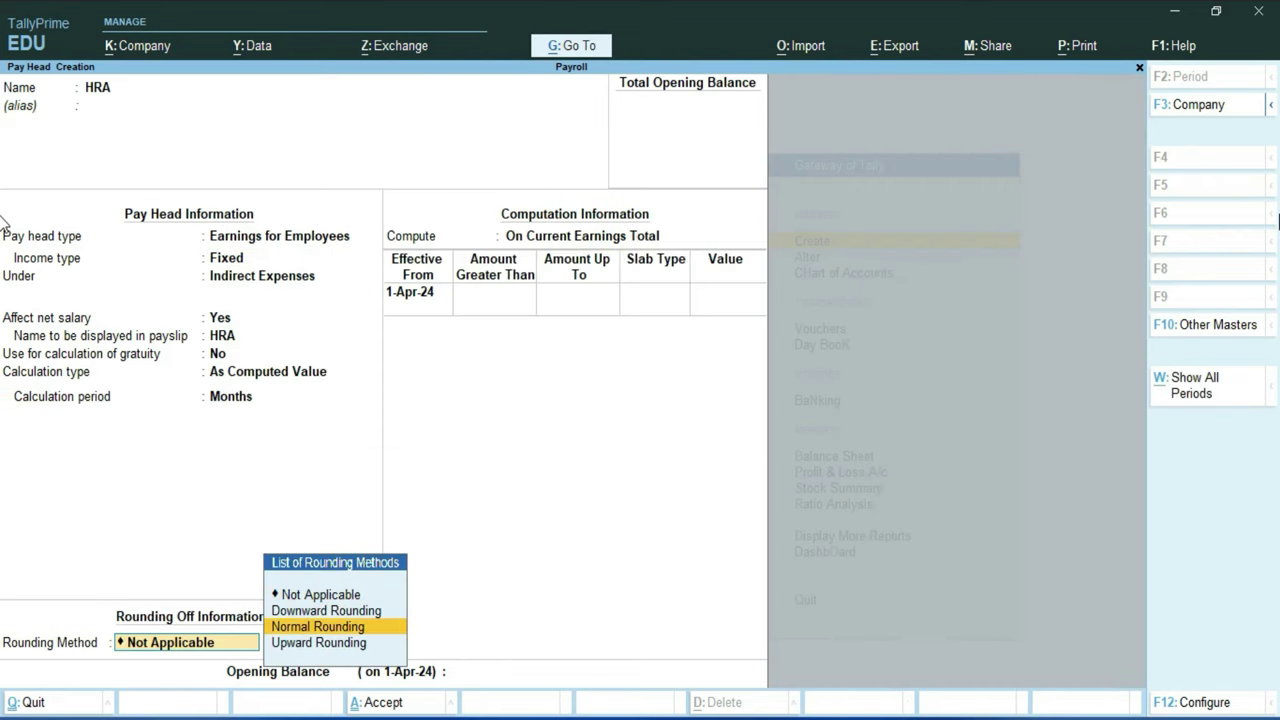
key(Return)
text(1)
key(Return)
key(Down)
key(Down)
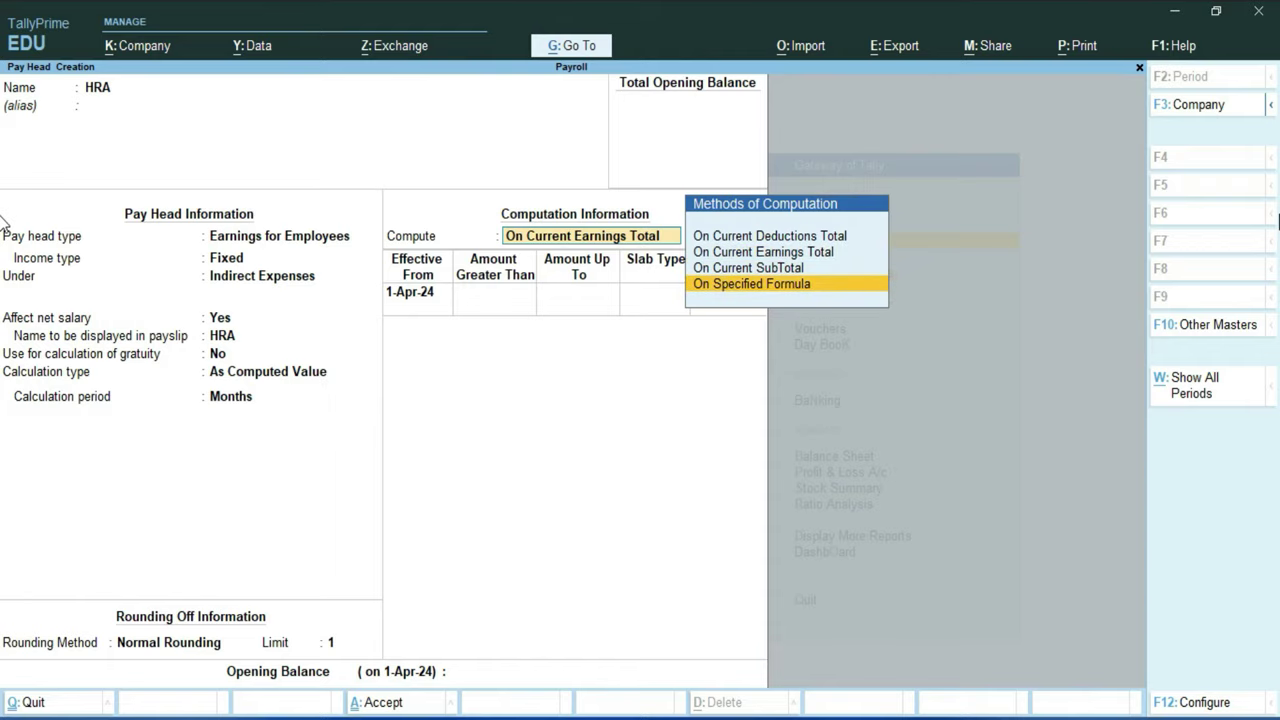
key(Return)
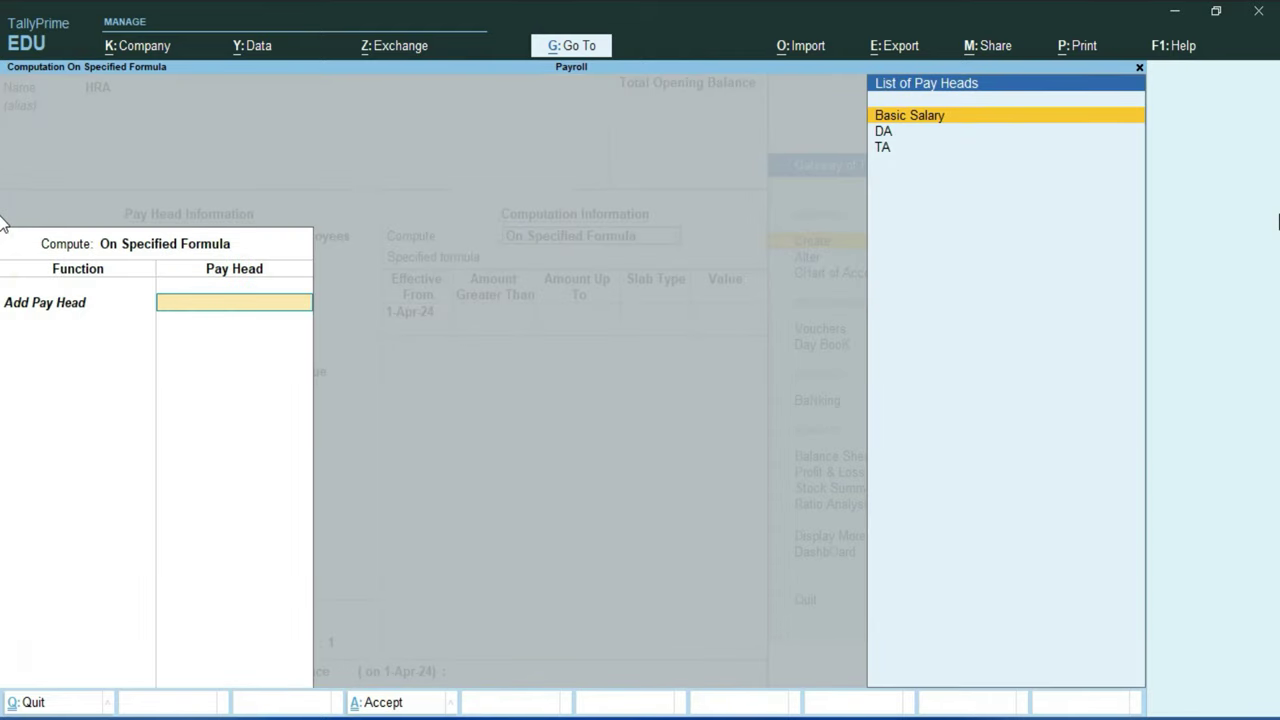
key(Return)
key(Return)
key(Return)
Step: Enter HRA slabs of 5% up to 35,000 and 10% above, then save
text(35000)
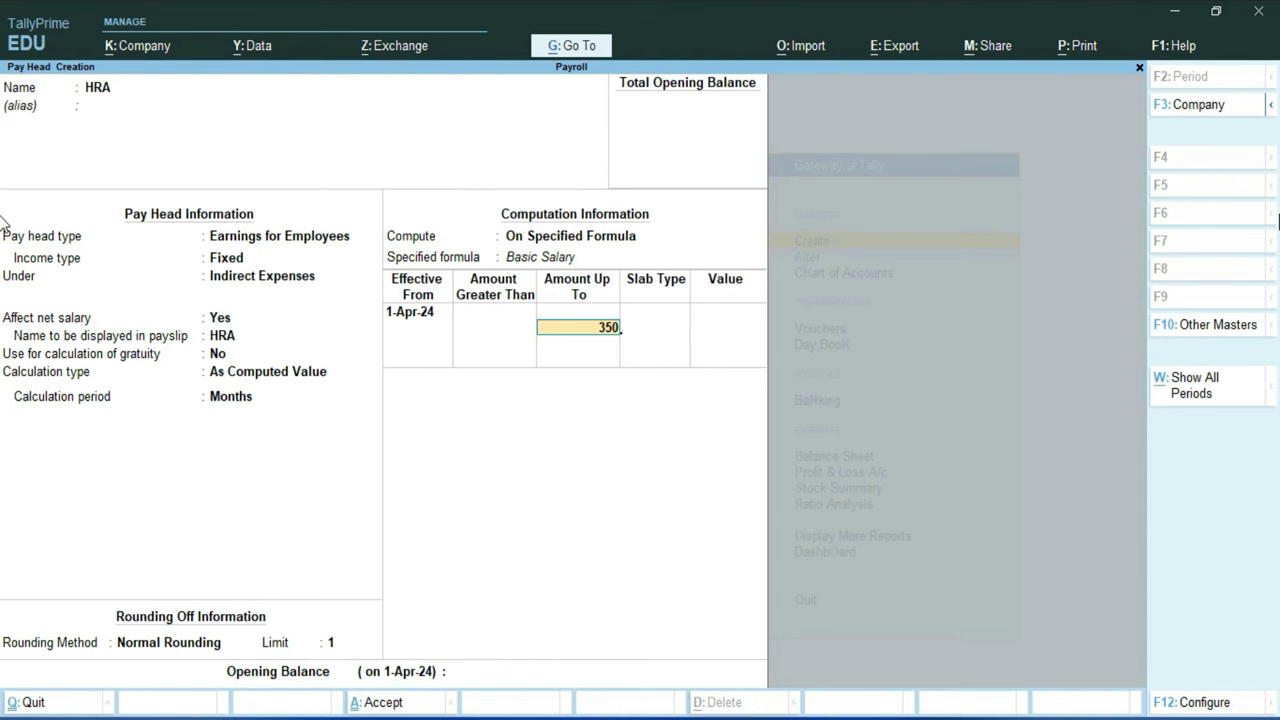
key(Return)
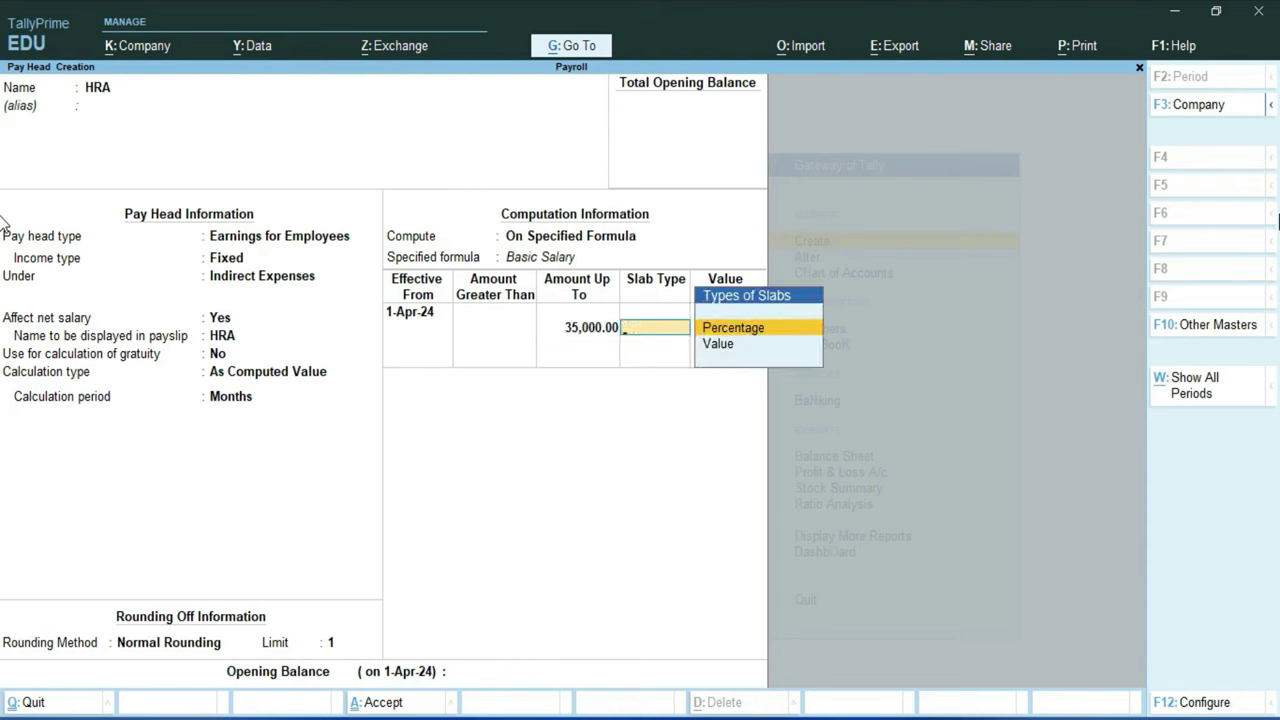
key(Return)
text(5)
key(Return)
key(Return)
key(Return)
text(10)
key(Return)
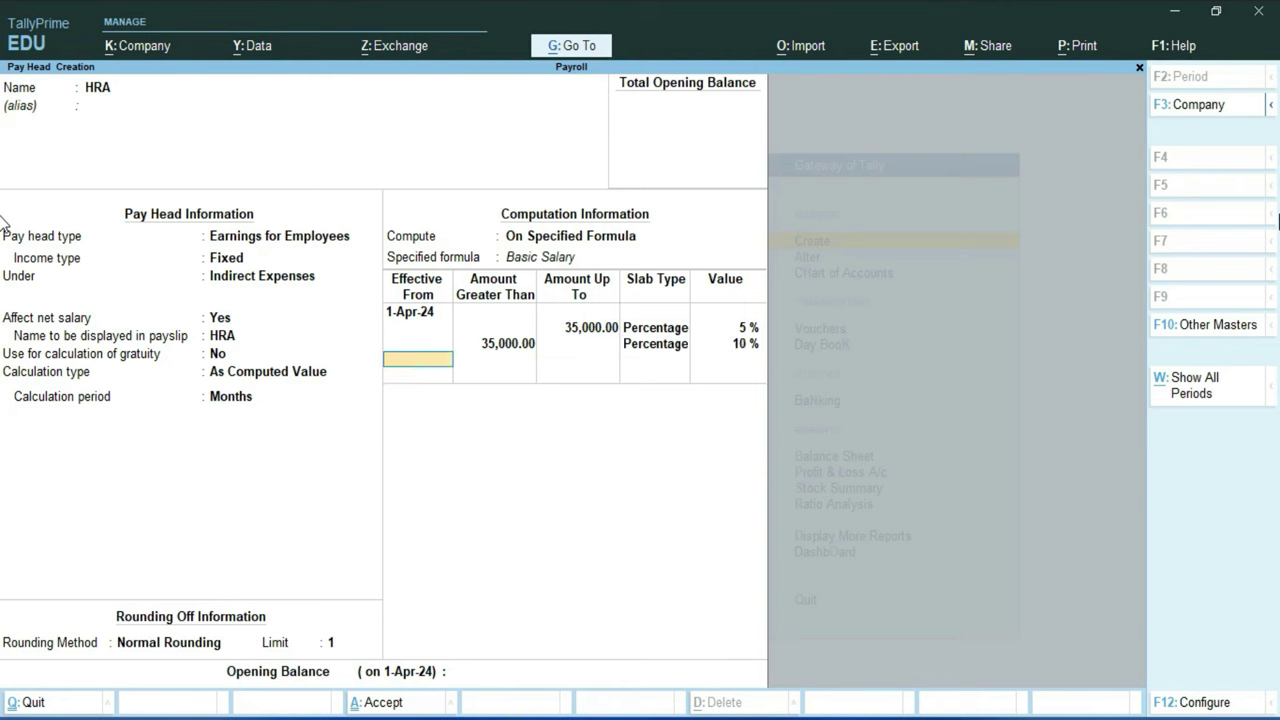
key(Return)
key(Return)
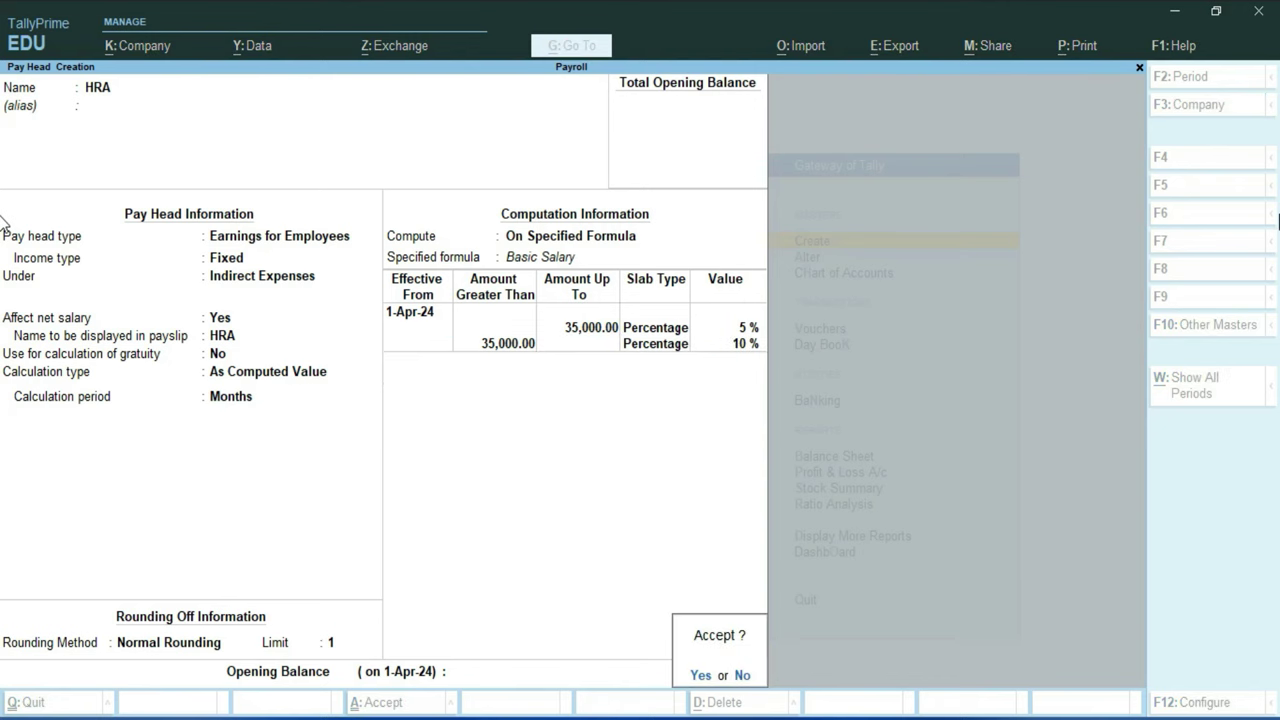
key(y)
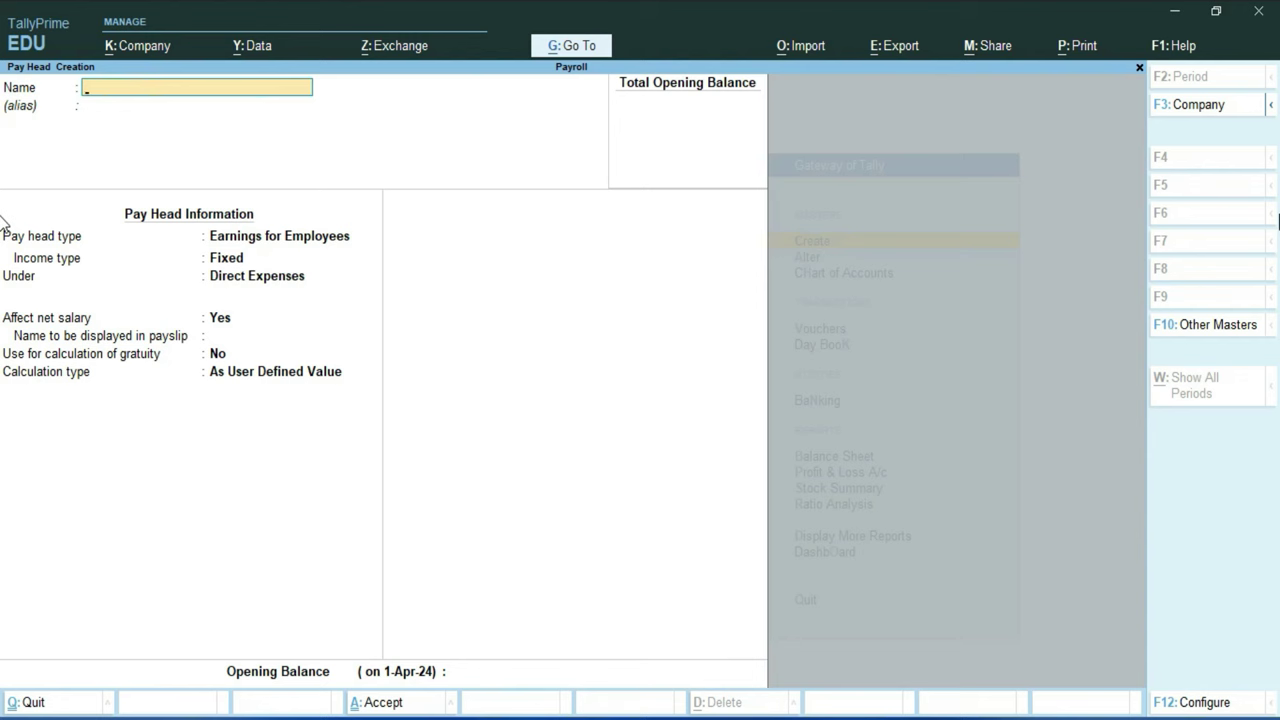
Step: Create pay head PF as Deductions From Employees under Current Liabilities
text(PF)
key(Return)
key(Return)
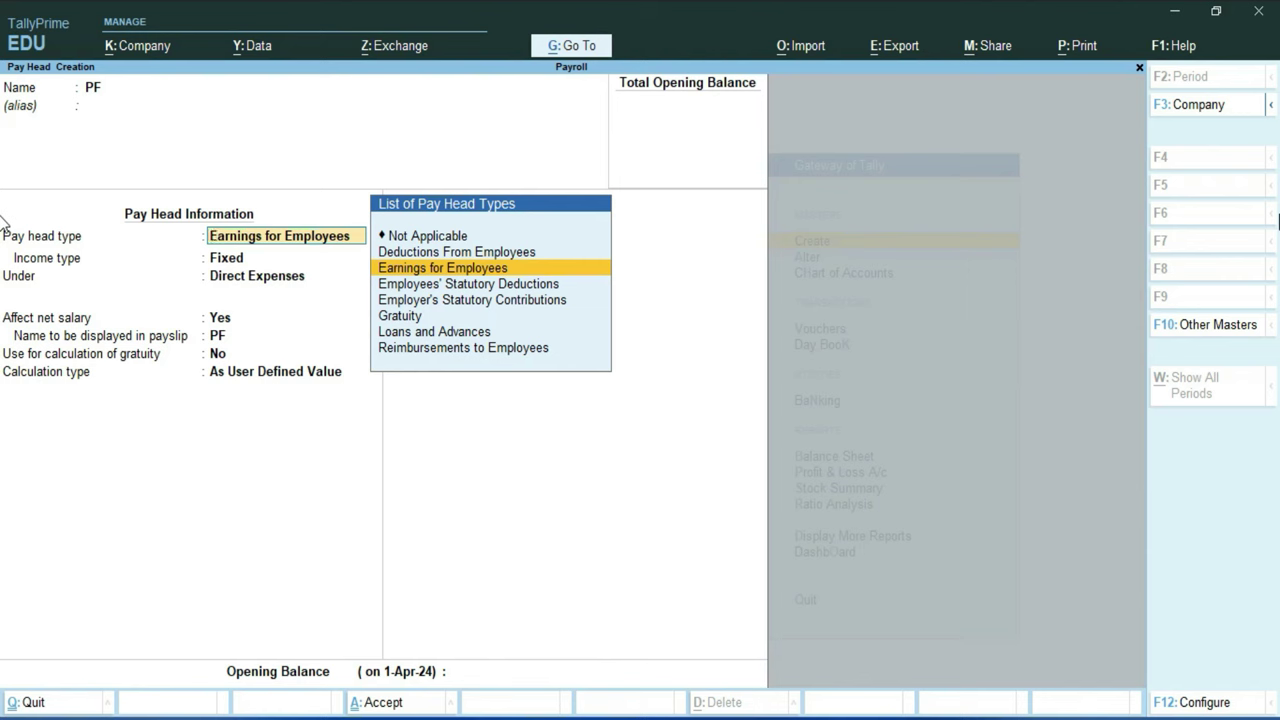
key(Up)
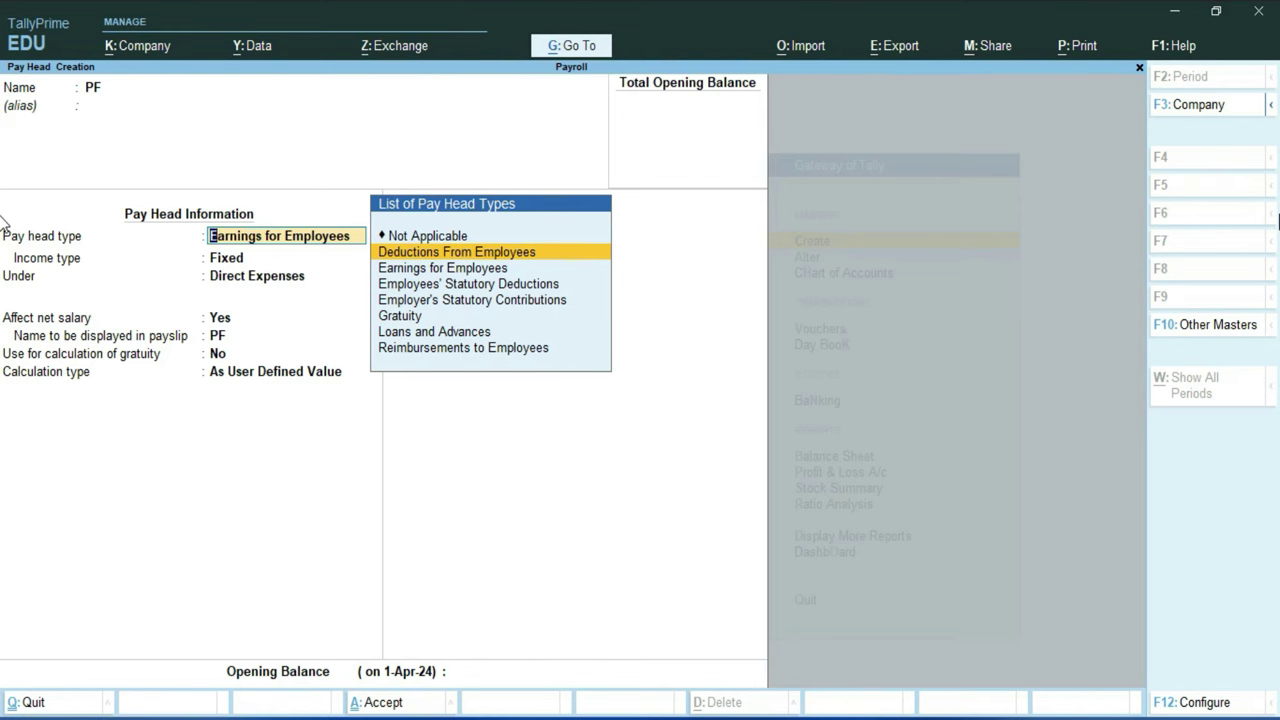
key(Return)
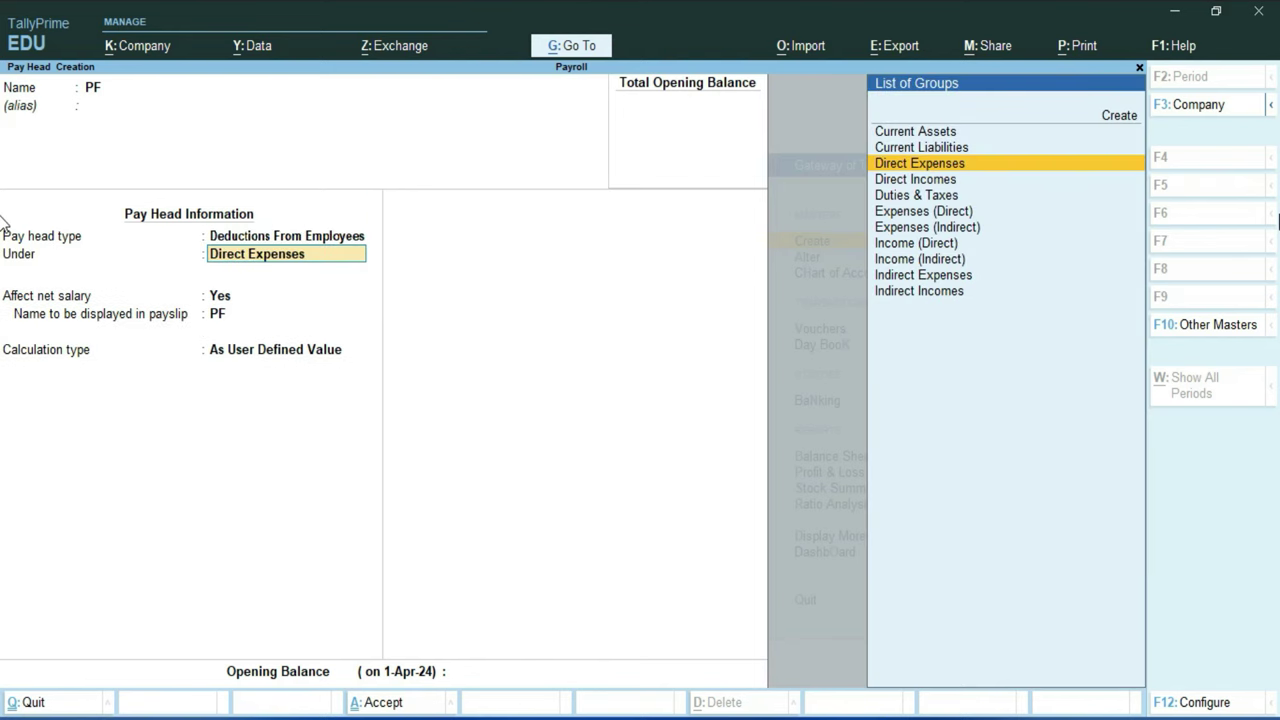
key(Up)
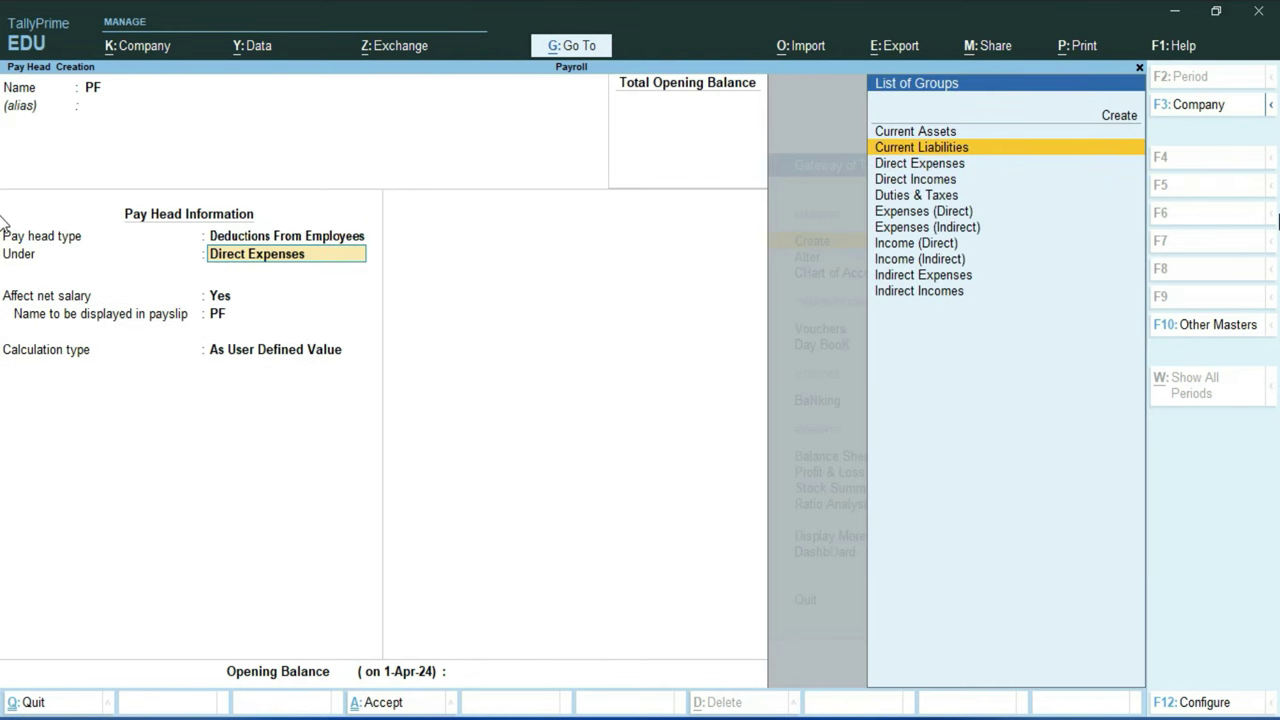
key(Return)
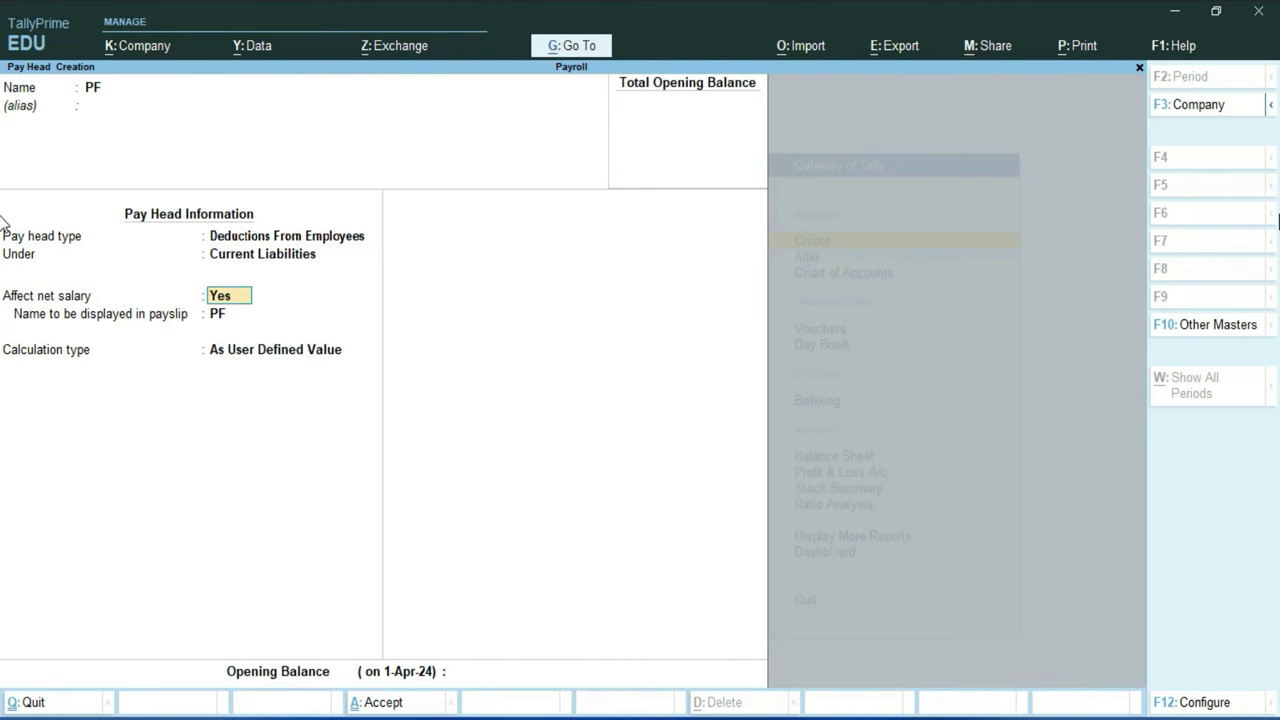
key(Return)
key(Return)
Step: Make PF a computed value with Normal Rounding limit 1 and the formula Basic Salary
key(Up)
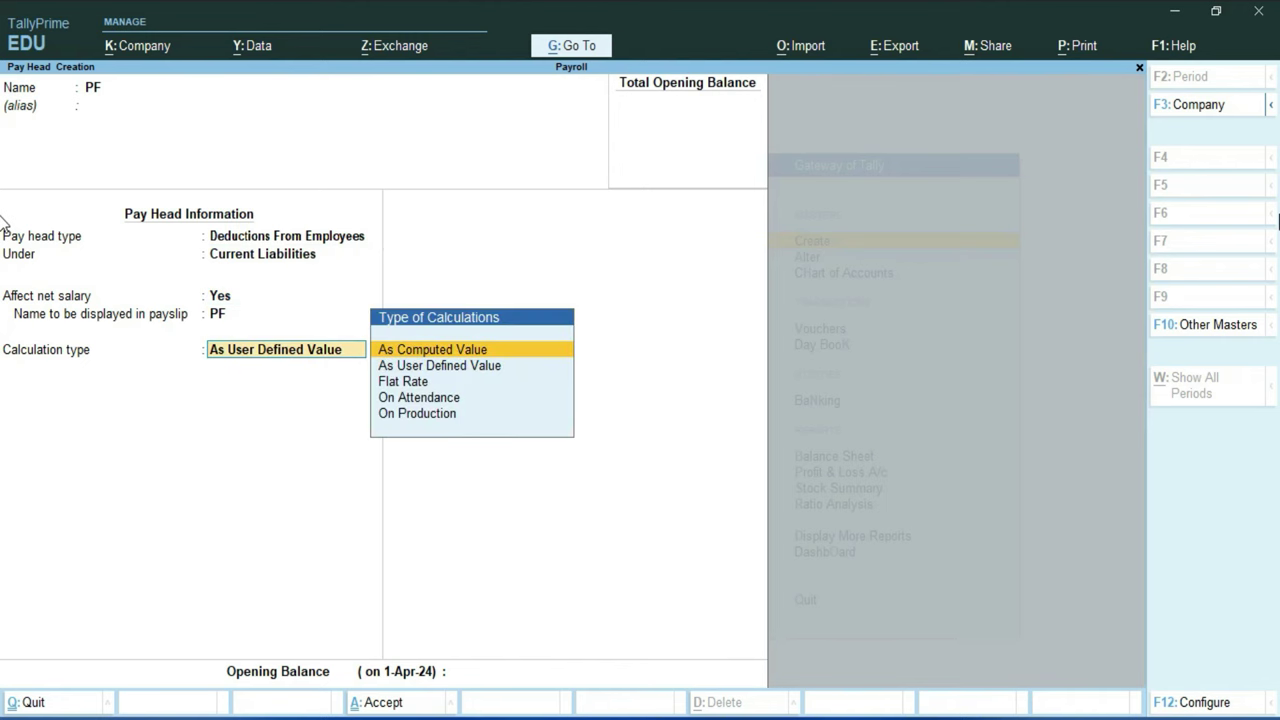
key(Return)
key(Return)
key(Down)
key(Down)
key(Return)
text(1)
key(Return)
key(Down)
key(Down)
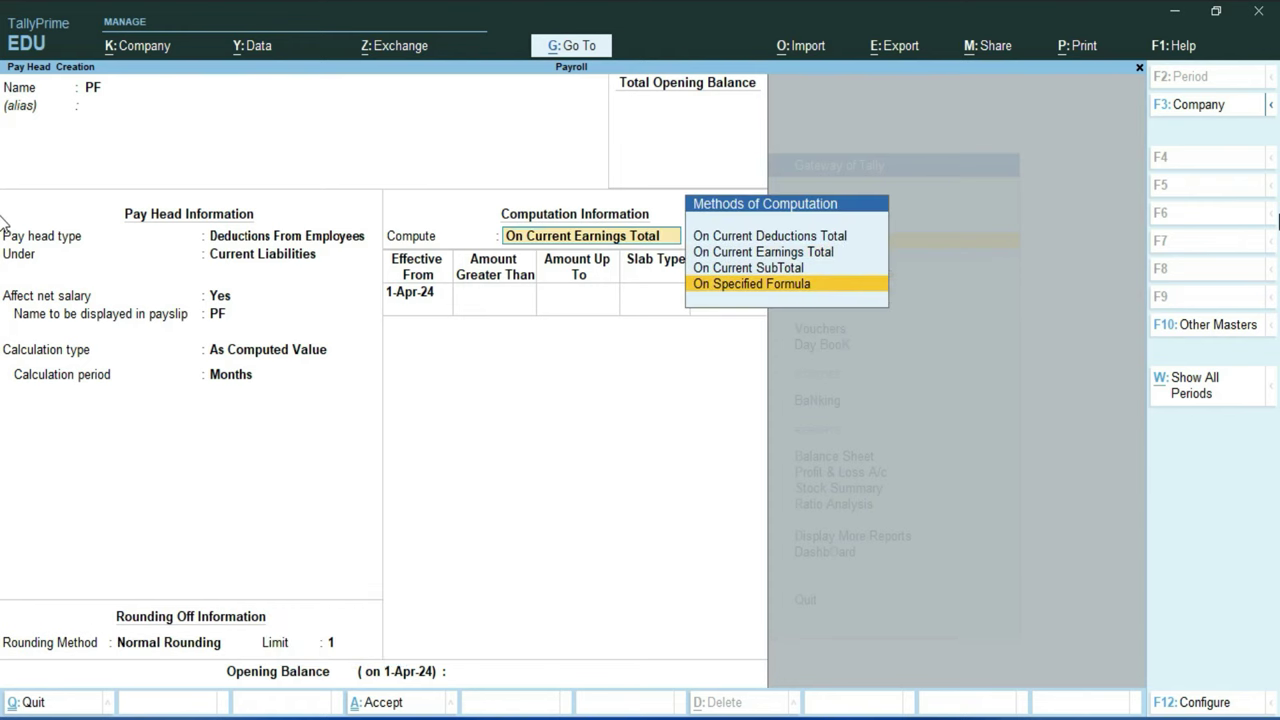
key(Return)
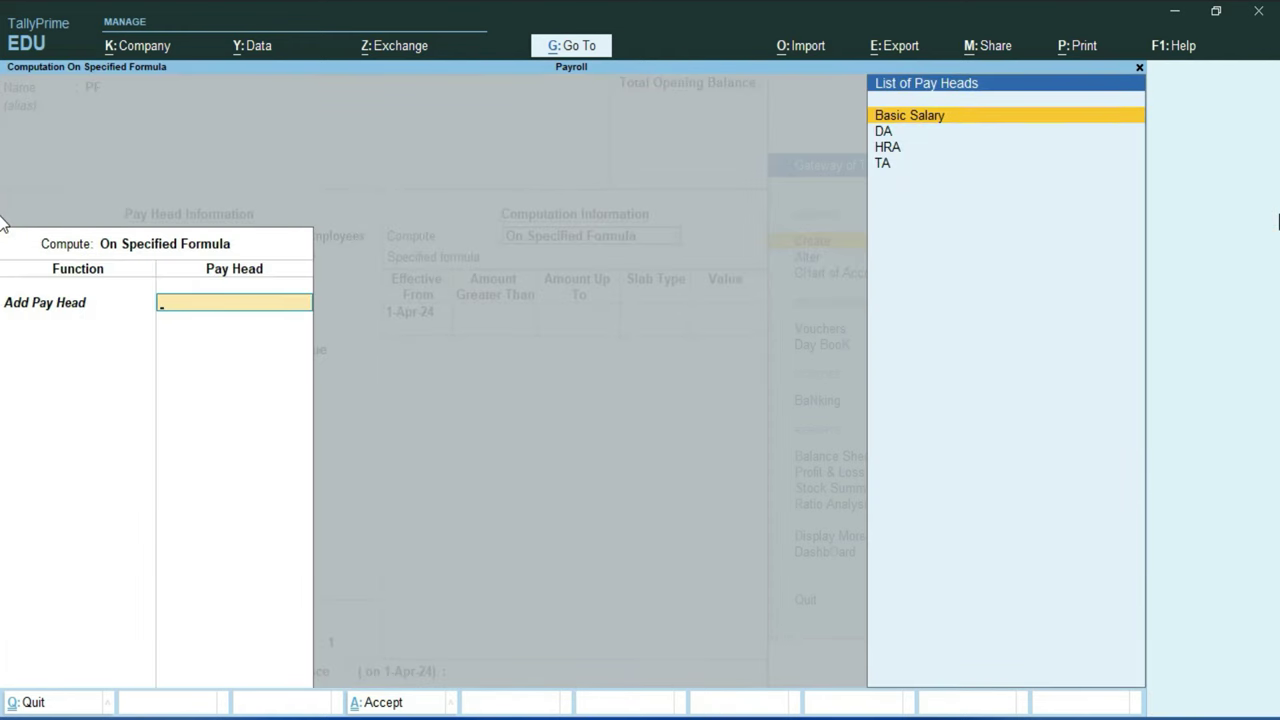
key(Return)
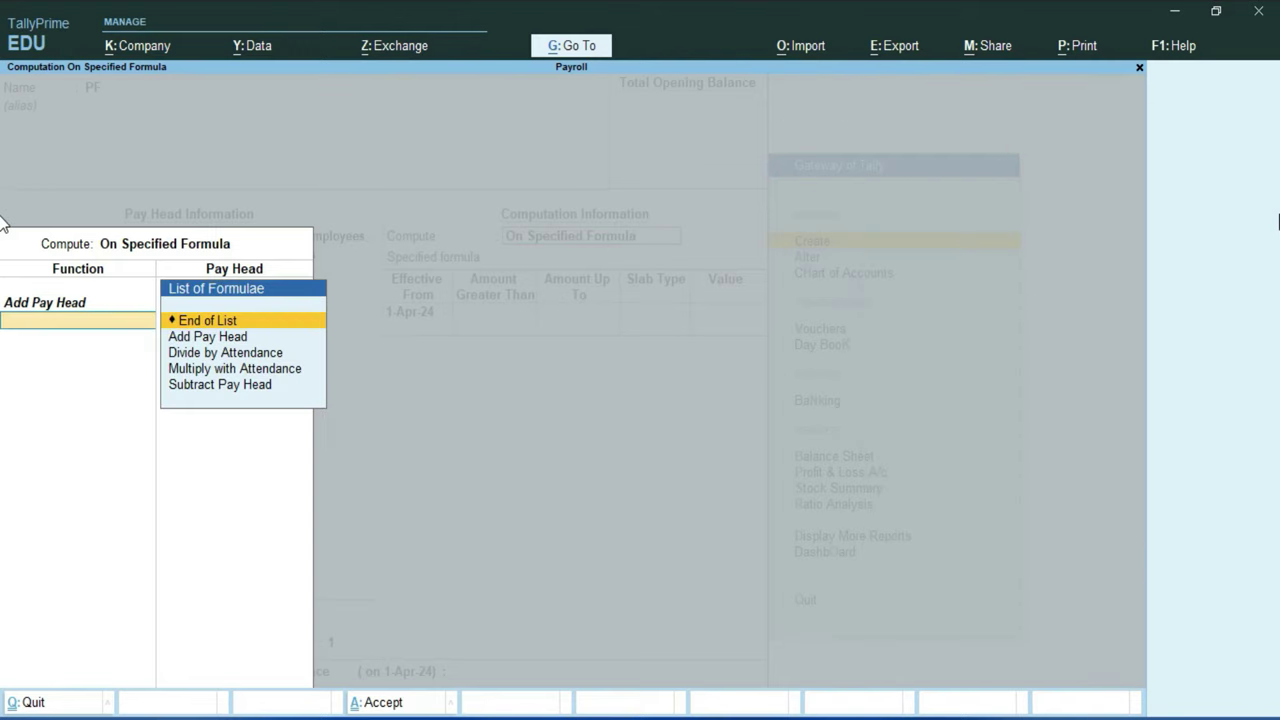
key(Return)
key(Return)
Step: Enter PF slabs of 15% up to 35,000 and 20% above
text(35000)
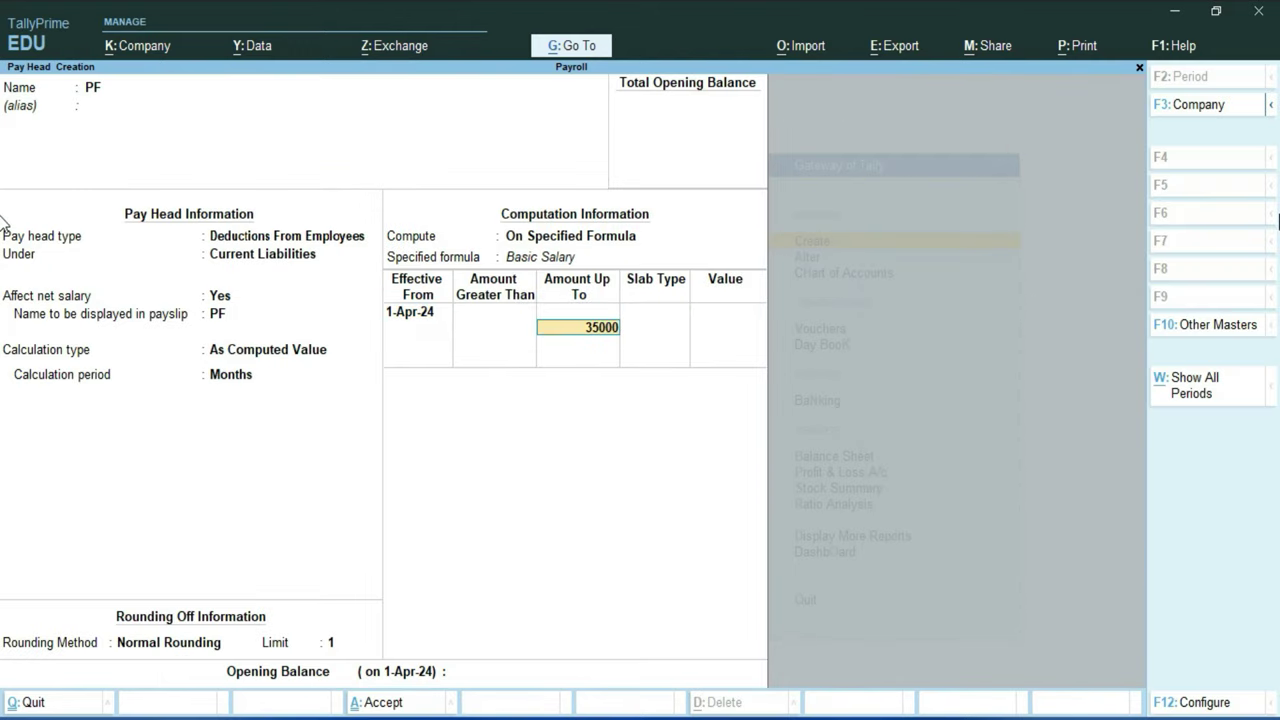
key(Return)
key(Return)
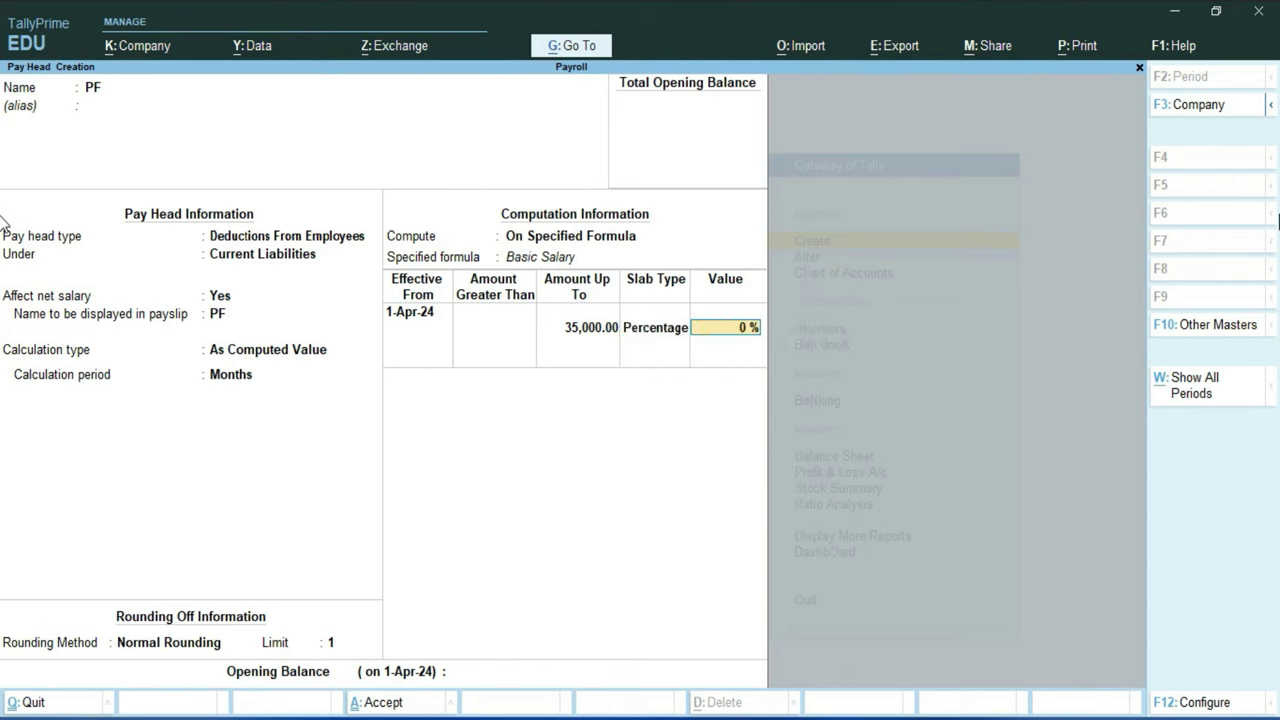
text(15)
key(Return)
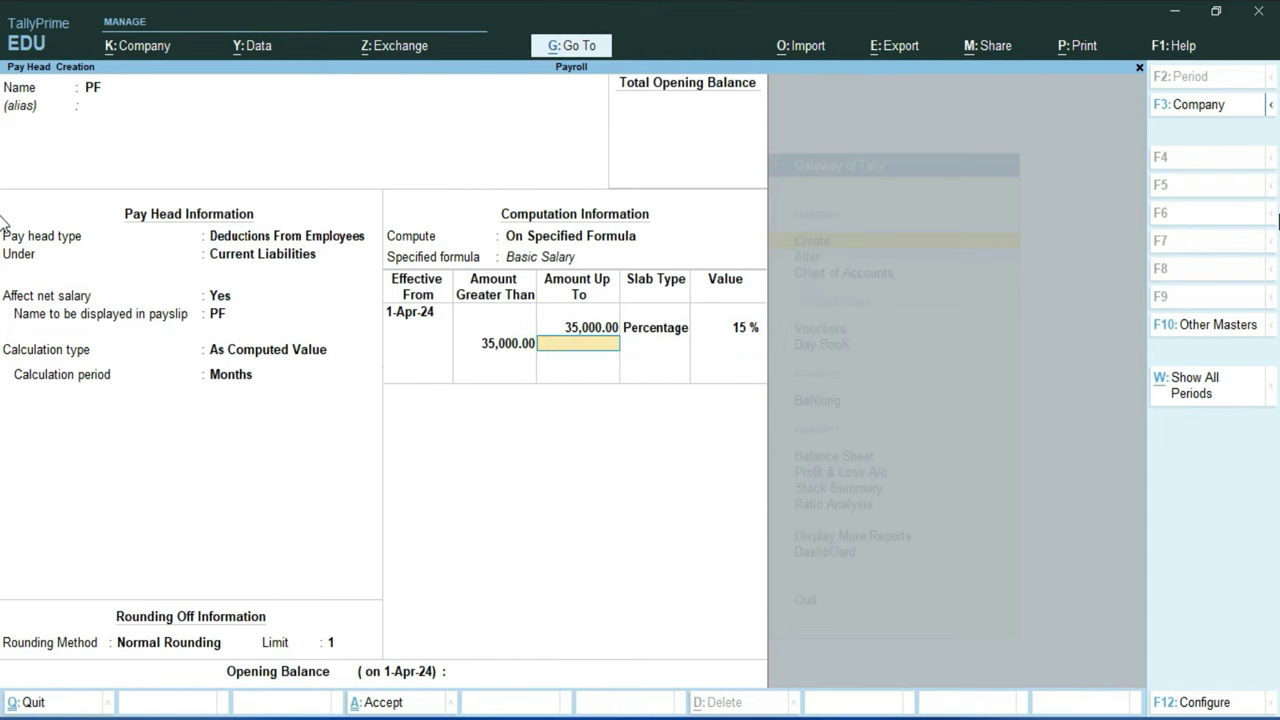
key(Return)
key(Return)
text(20)
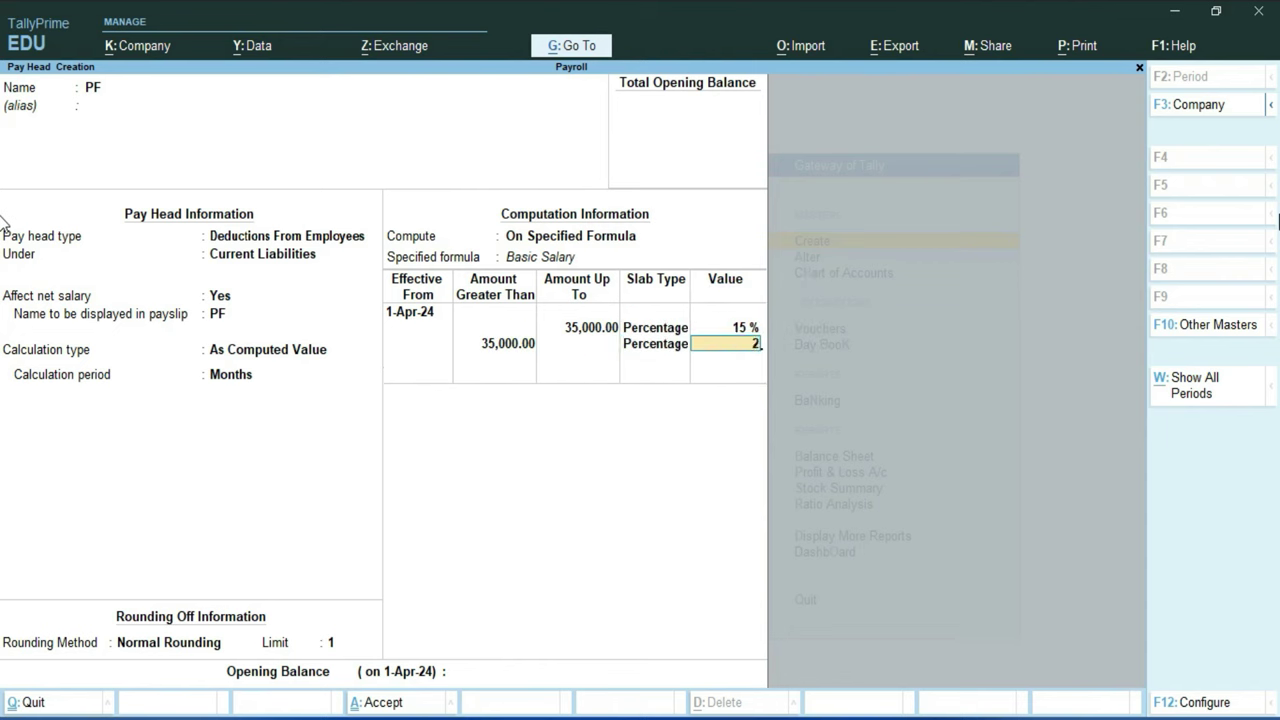
key(Return)
key(Return)
key(Return)
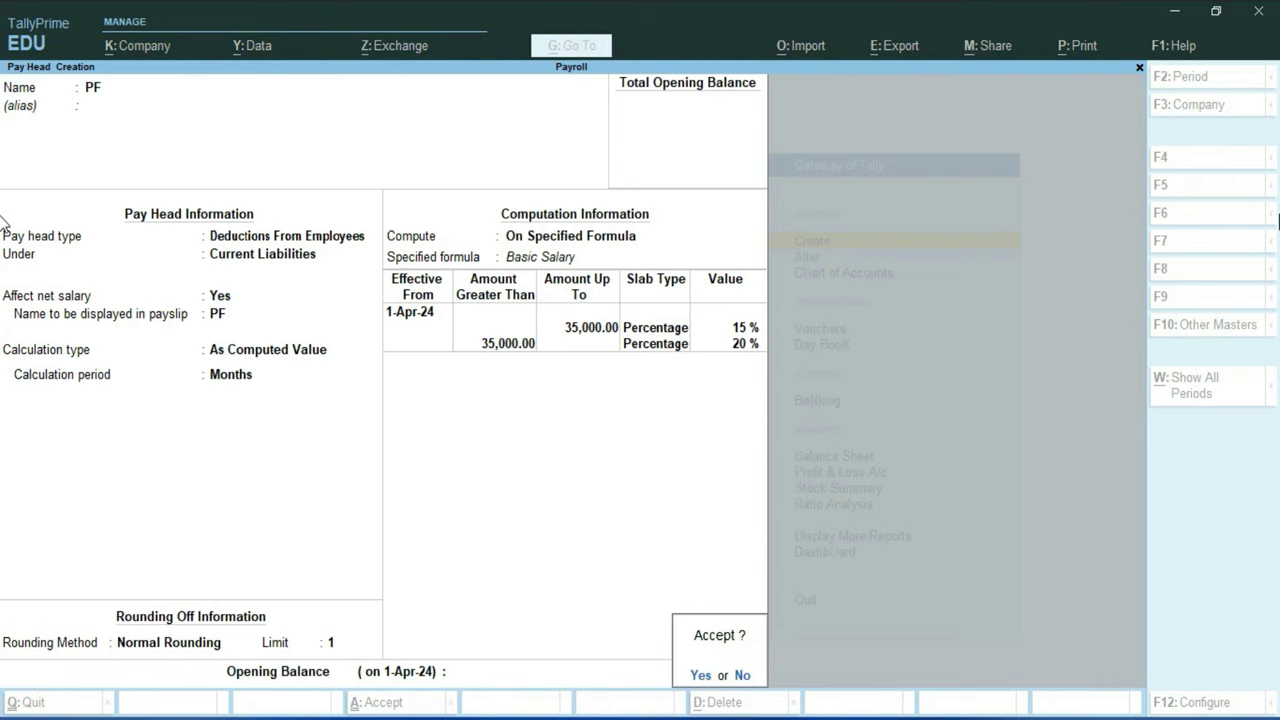
key(Return)
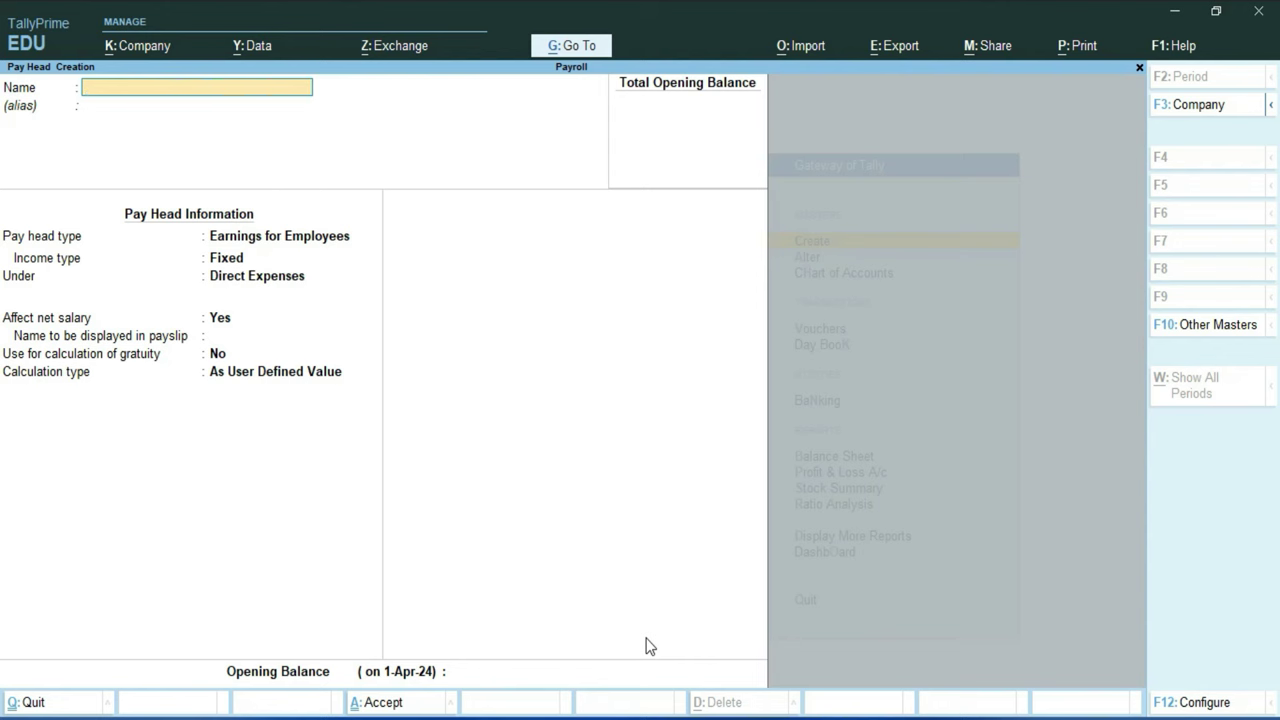
Step: Create pay head ESI as Employer's Statutory Contributions under Indirect Expenses
text(ESI)
key(Return)
key(Return)
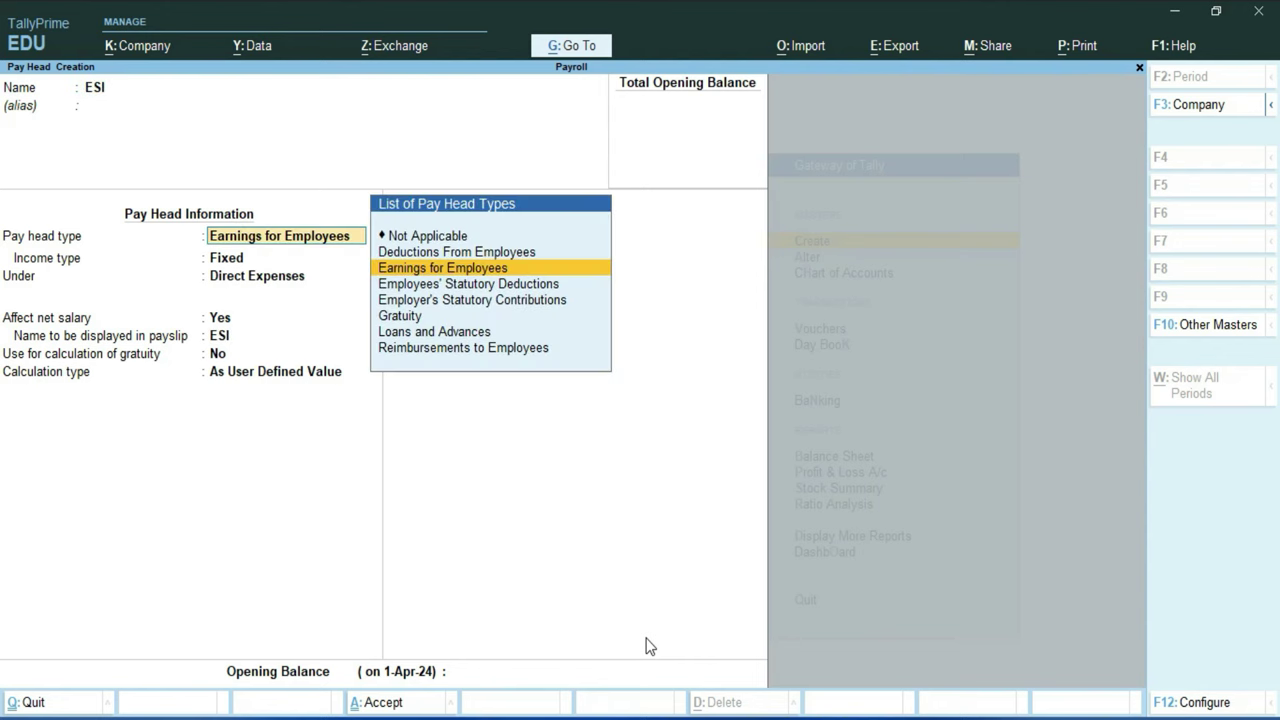
key(Down)
key(Down)
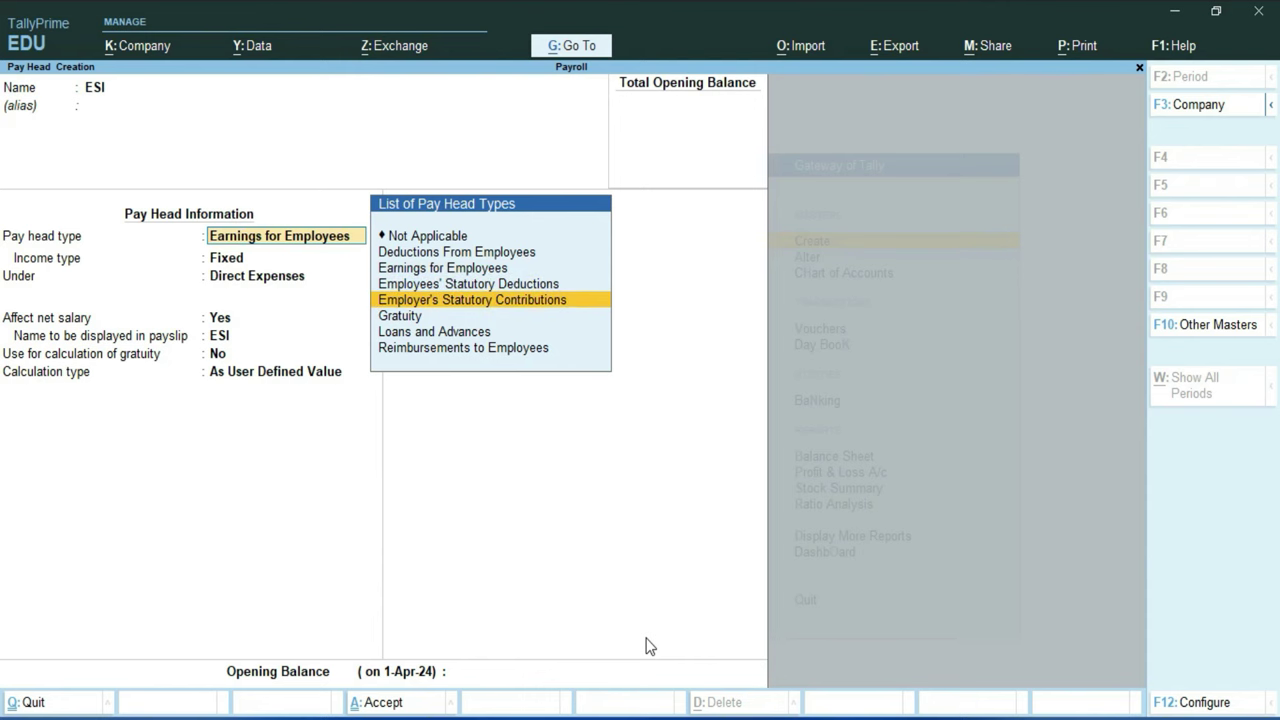
key(Return)
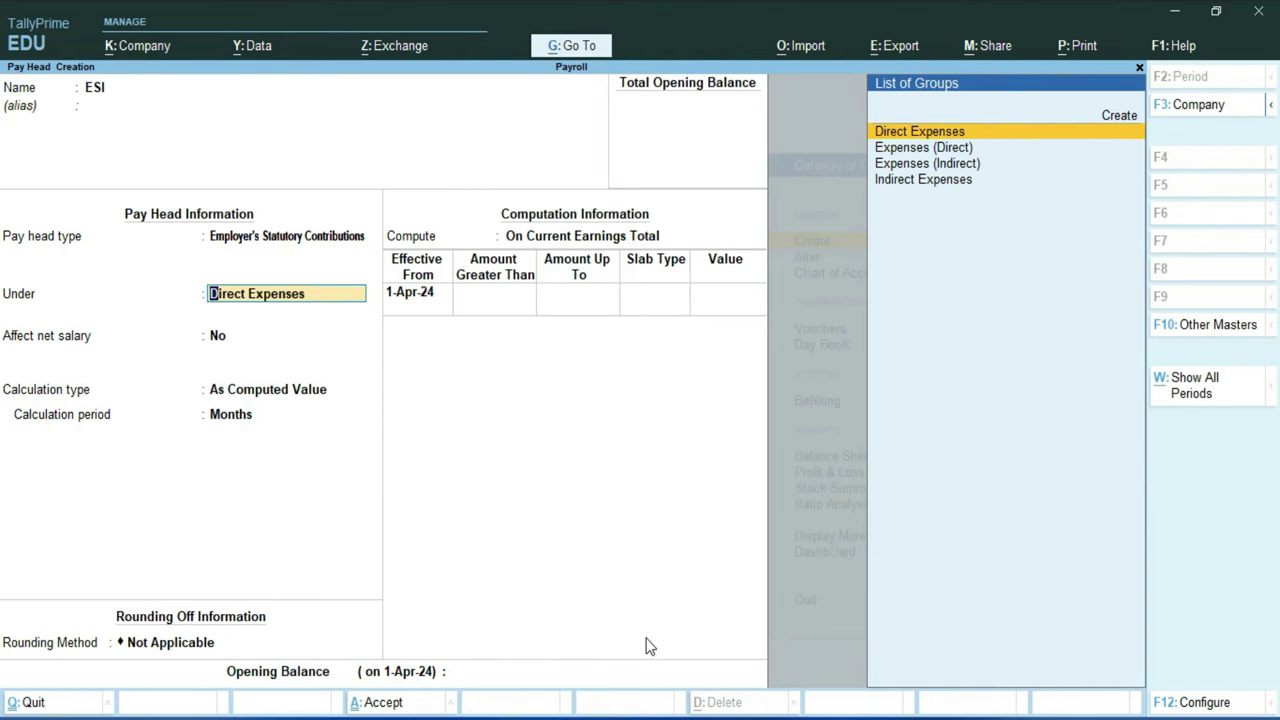
key(Down)
key(Down)
key(Down)
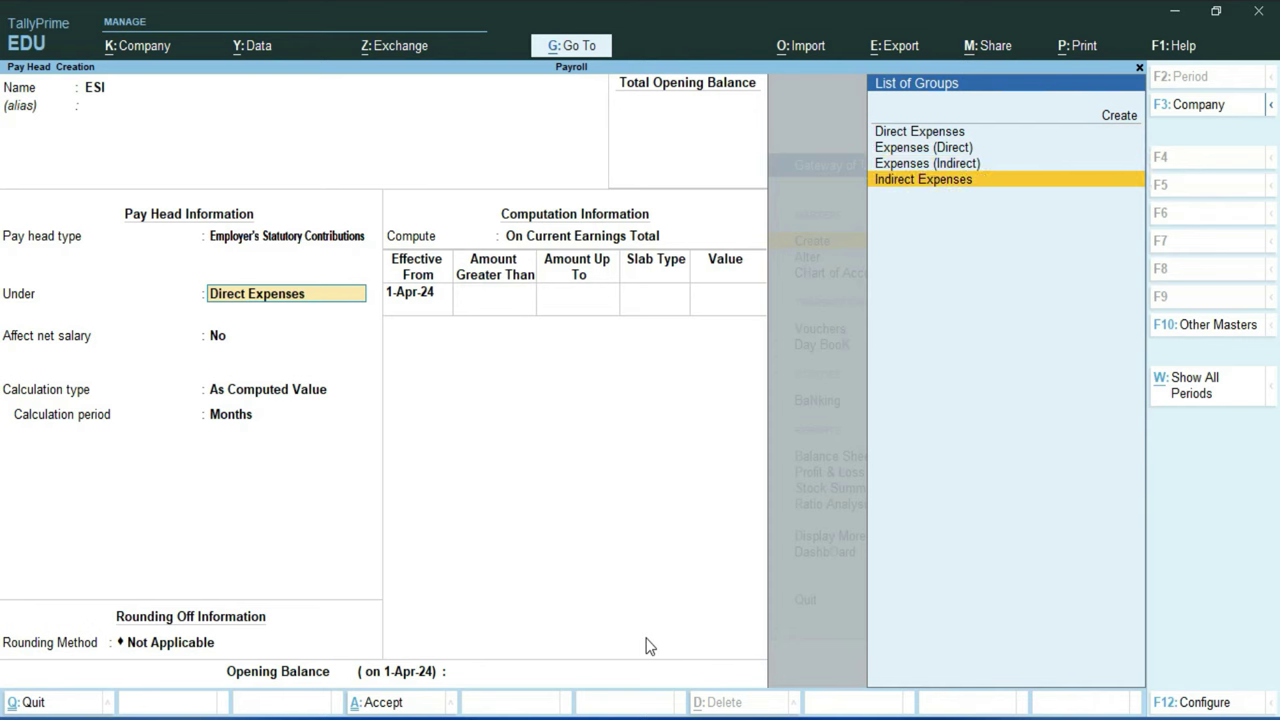
key(Return)
Step: Give ESI Normal Rounding limit 1 and a specified formula of Basic Salary
key(Return)
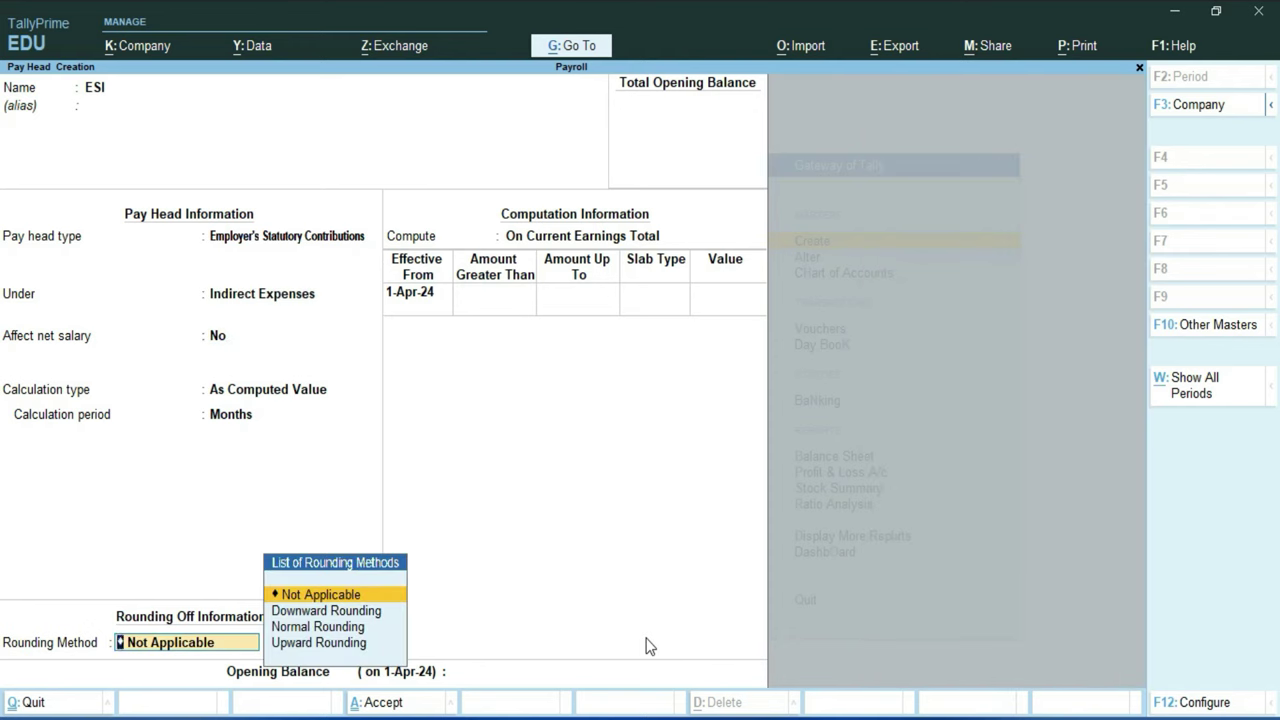
key(Down)
key(Down)
key(Return)
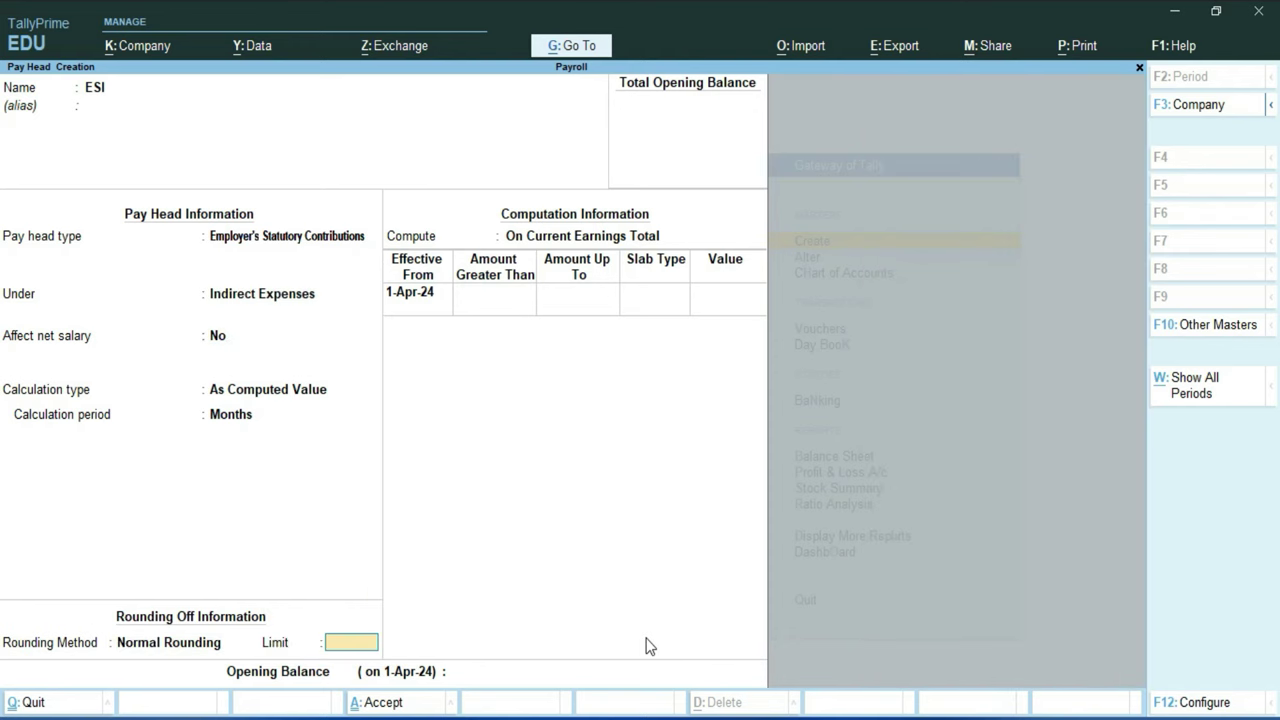
text(1)
key(Return)
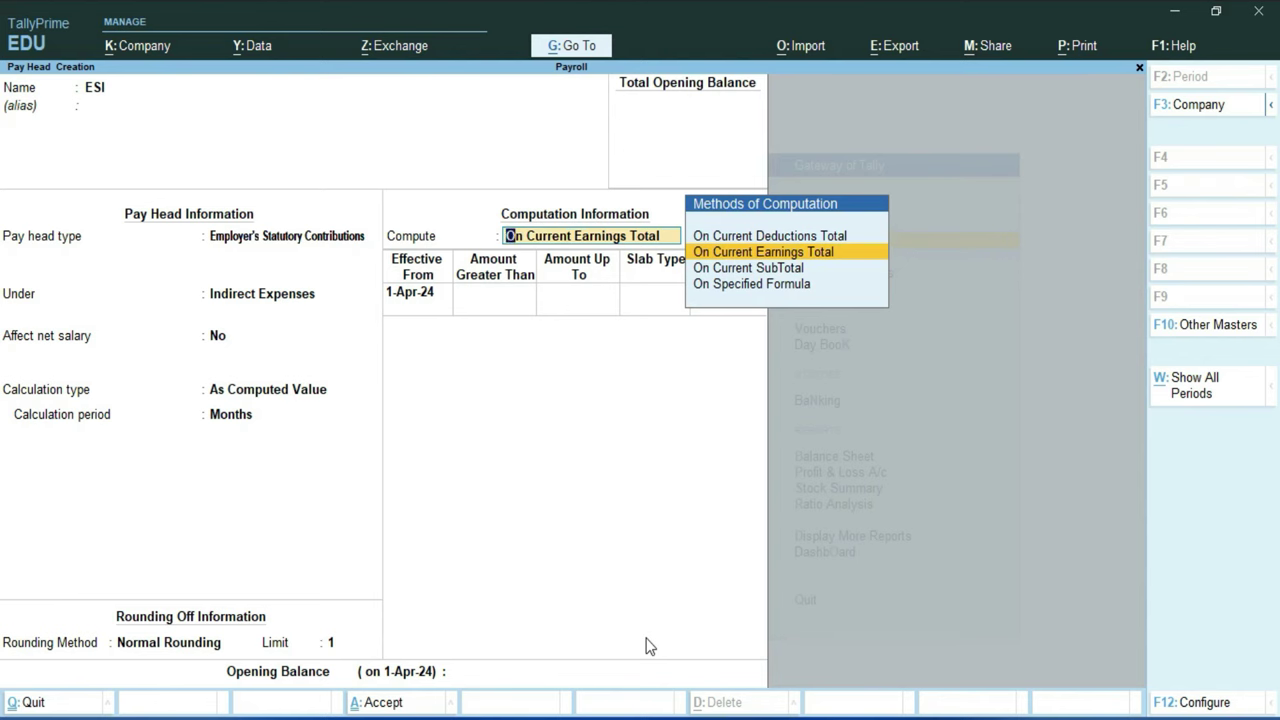
key(Down)
key(Down)
key(Return)
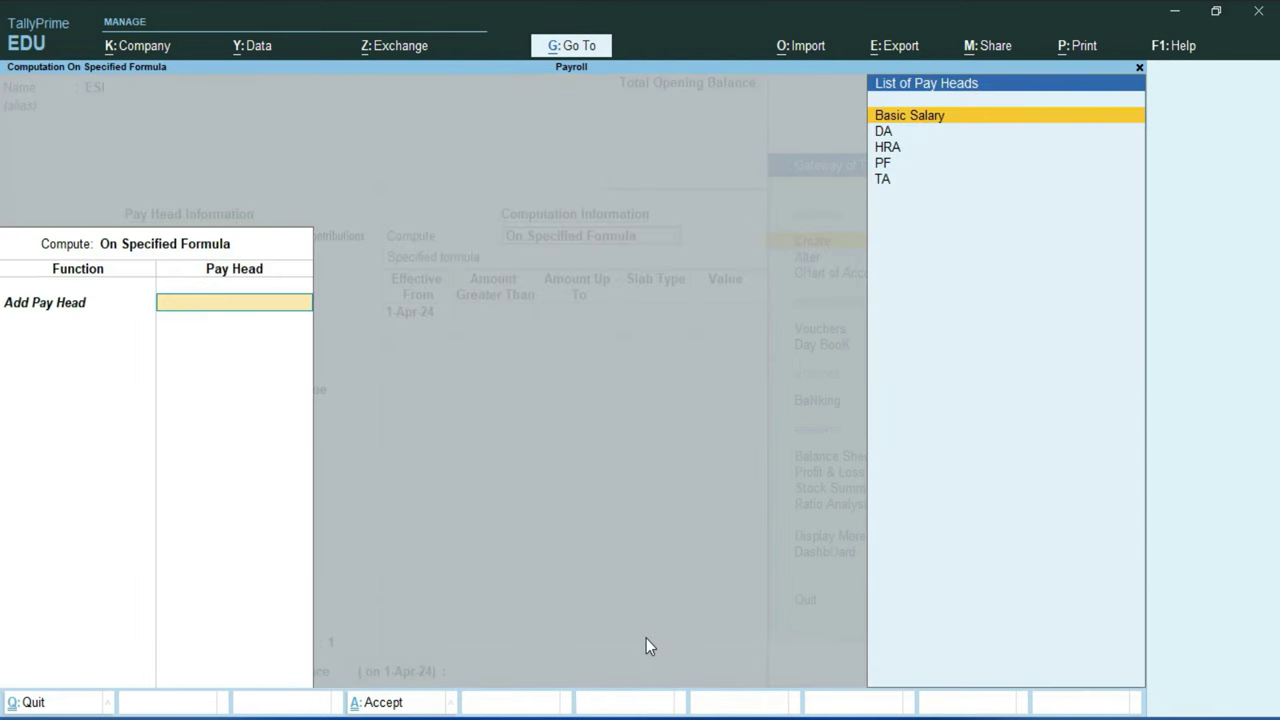
key(Return)
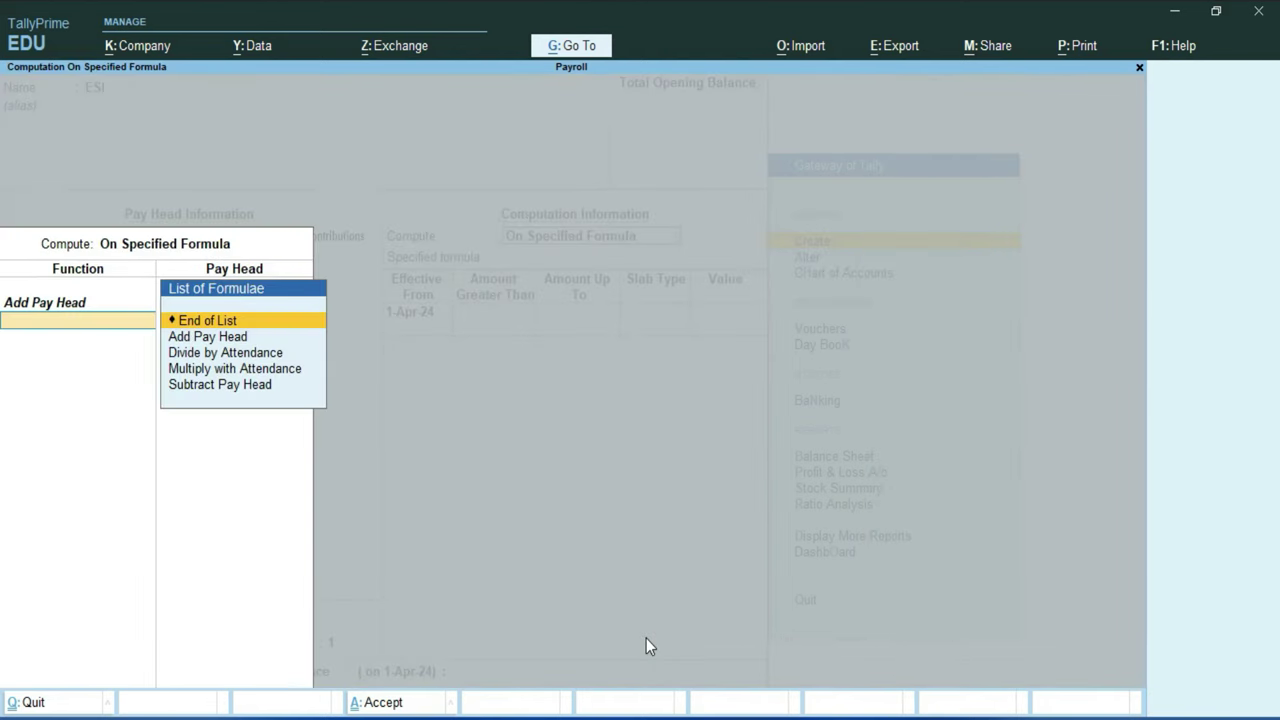
key(Return)
Step: Enter ESI slabs of 0.75% up to 35,000 and 3.50% above
key(Return)
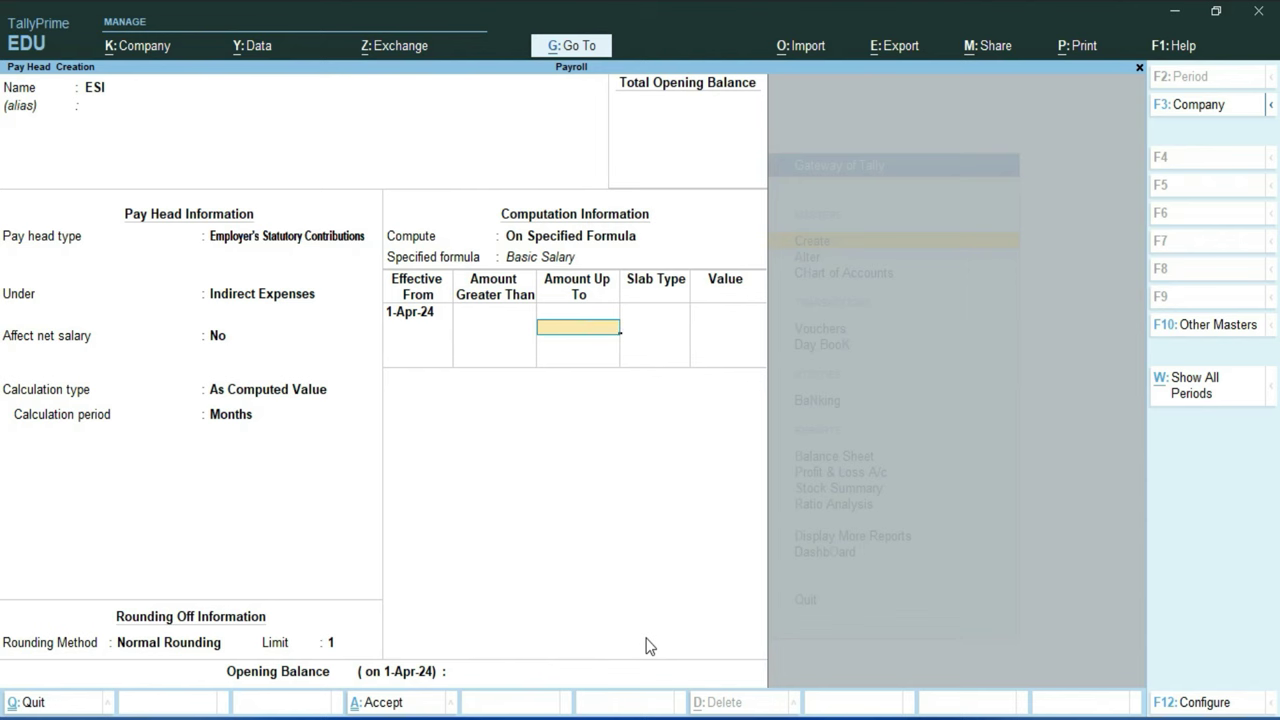
text(35,)
text(000)
key(Return)
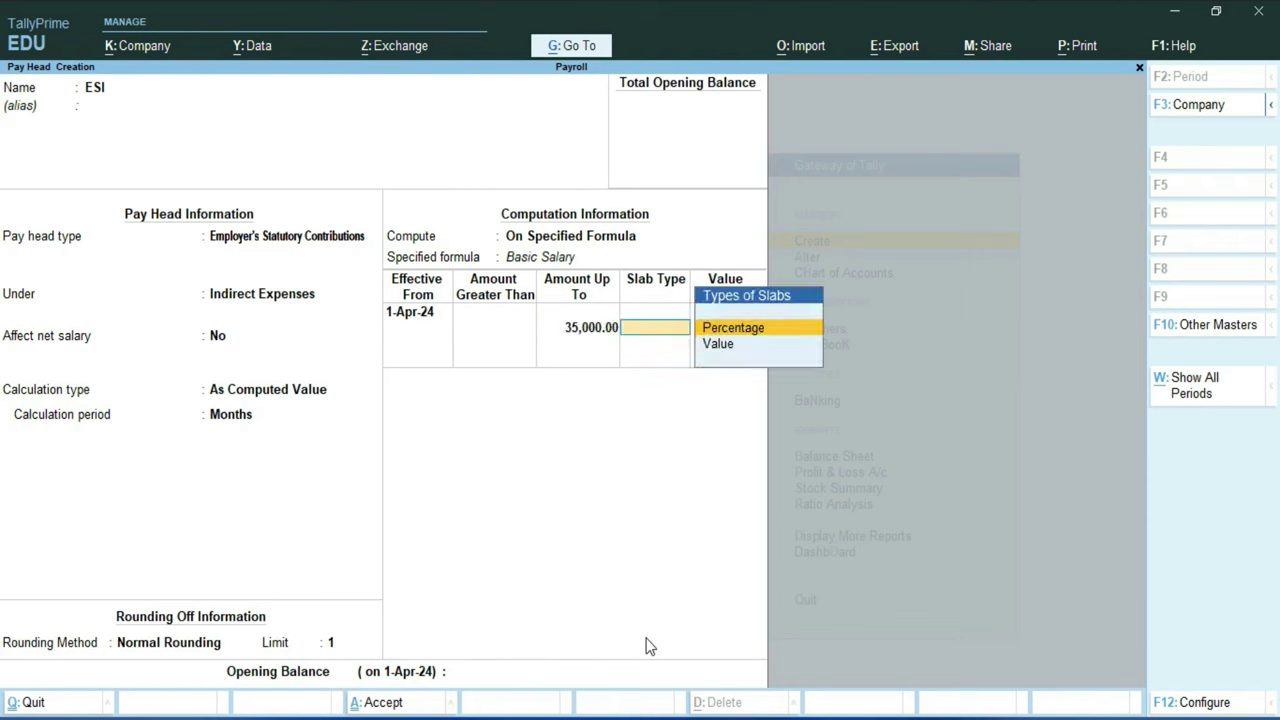
key(Return)
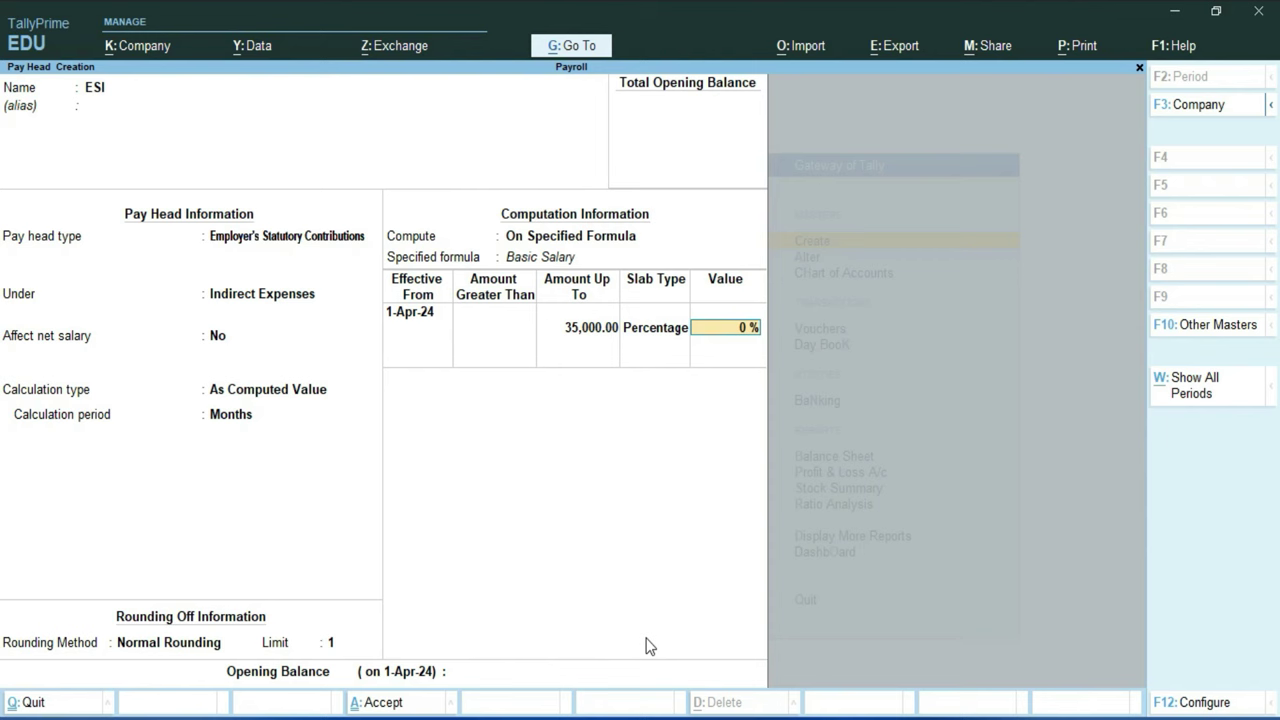
text(0.75)
key(Return)
key(Return)
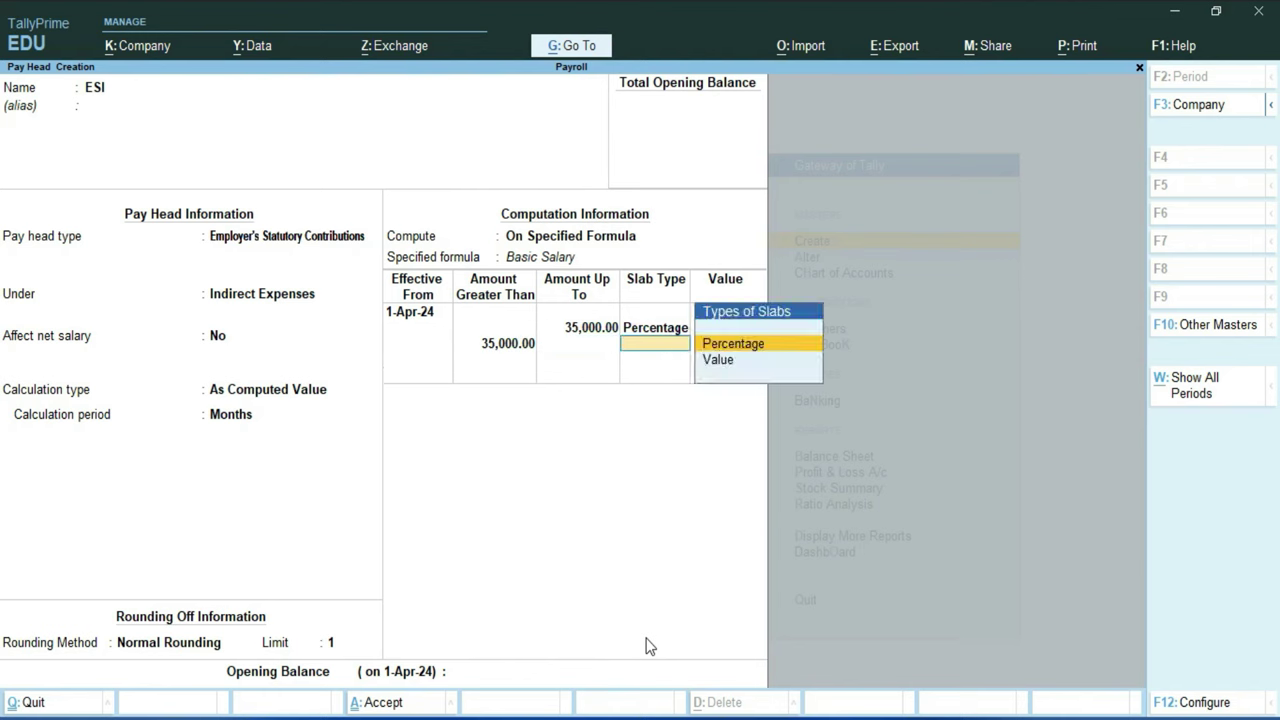
key(Return)
text(3.5)
key(Return)
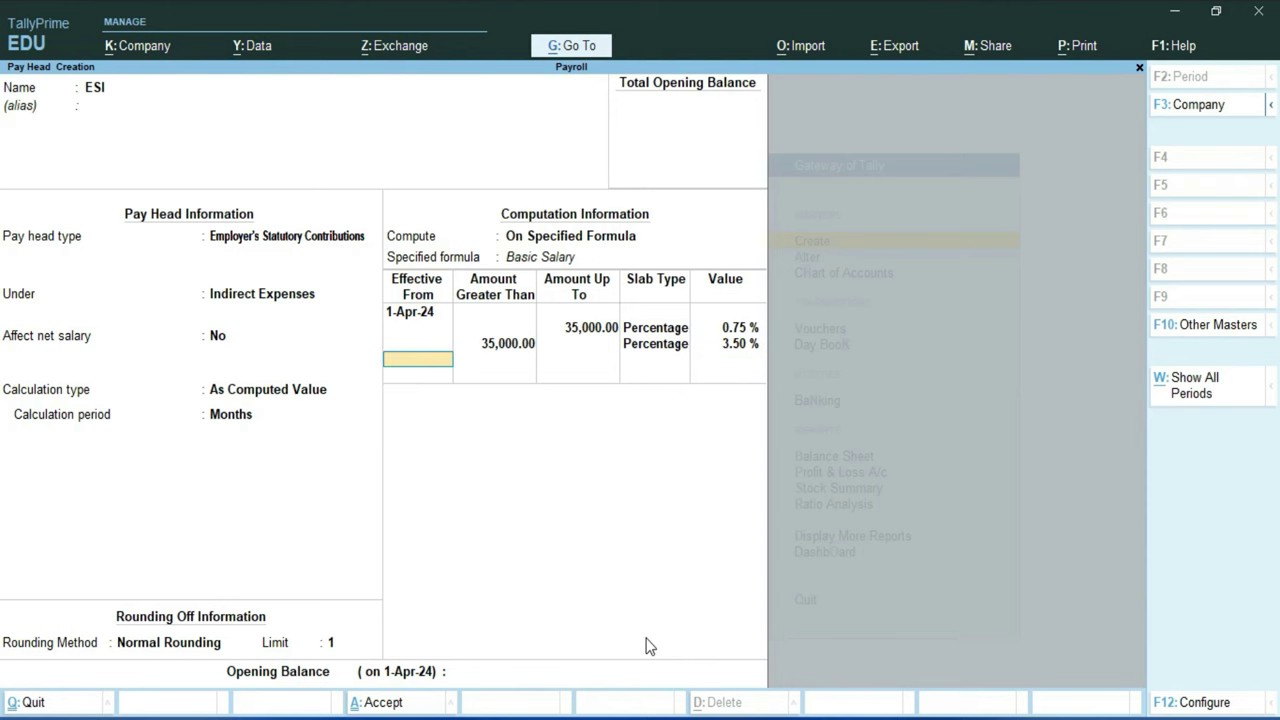
key(Return)
key(Return)
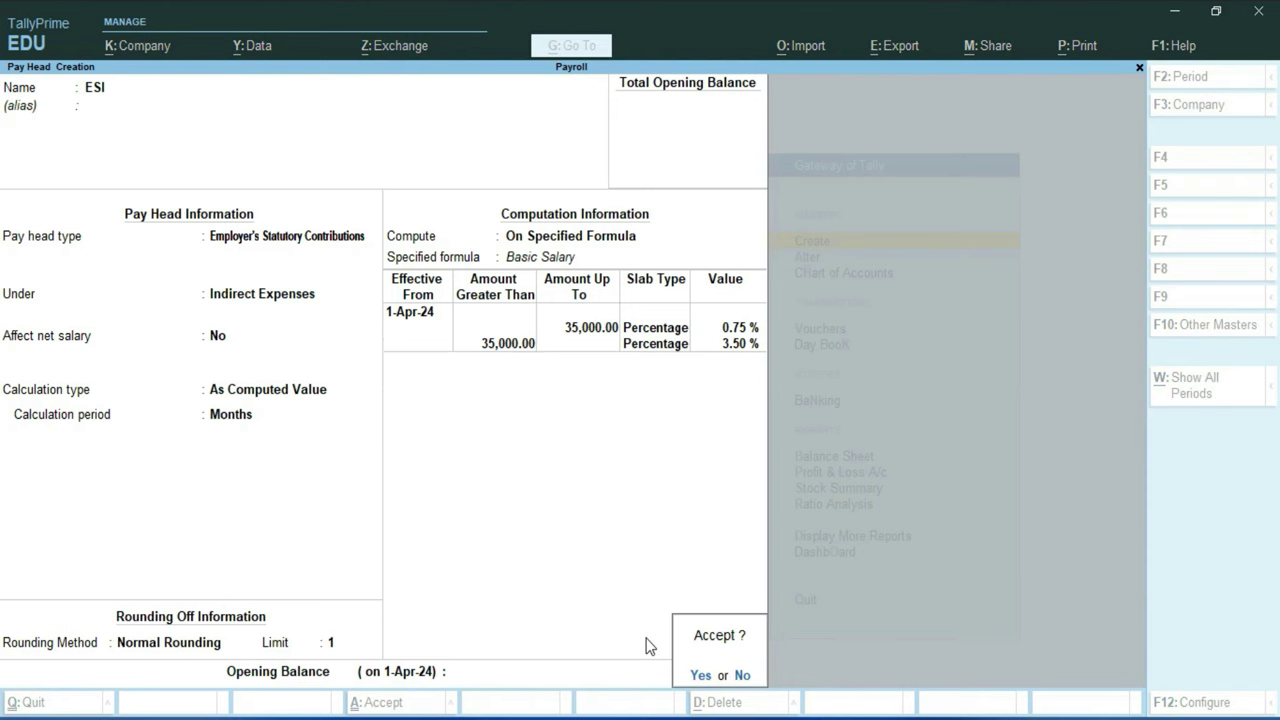
key(Return)
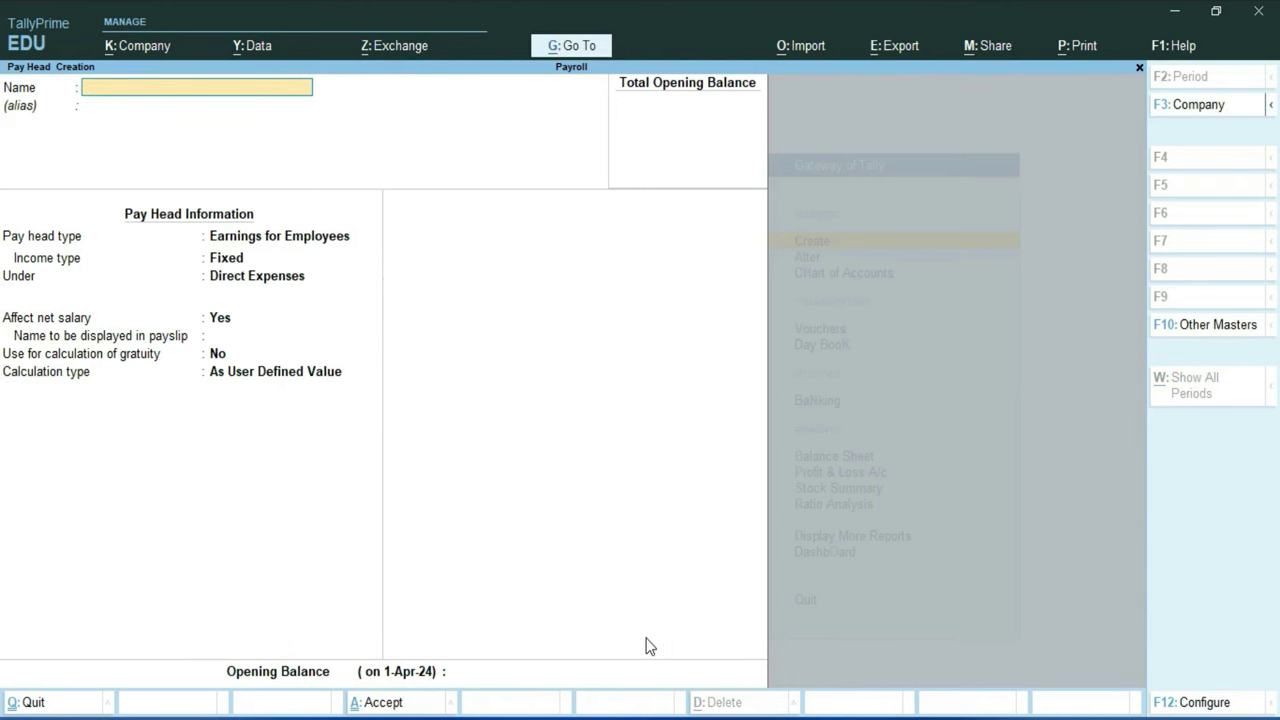
Step: Name the new pay head 'Reimbursement'
text(Reimbursement)
key(Return)
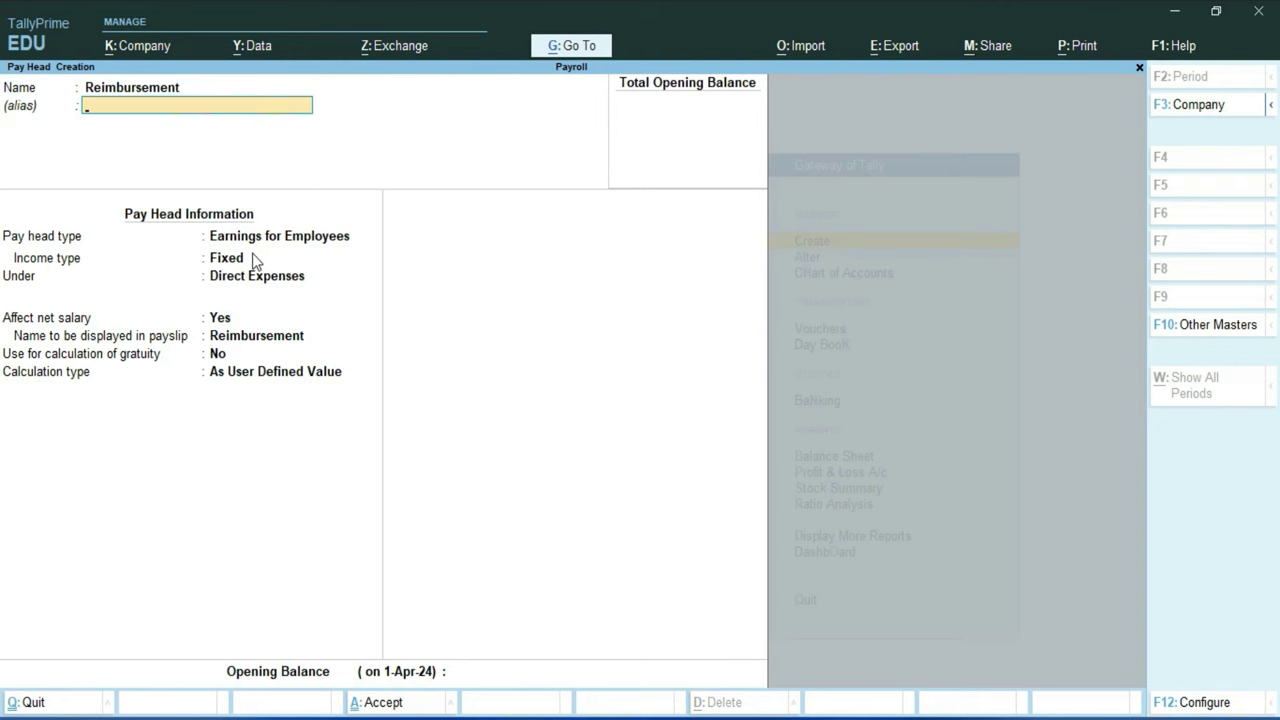
Step: Save Reimbursement as a variable, user-defined Reimbursements to Employees head under Direct Expenses
key(Return)
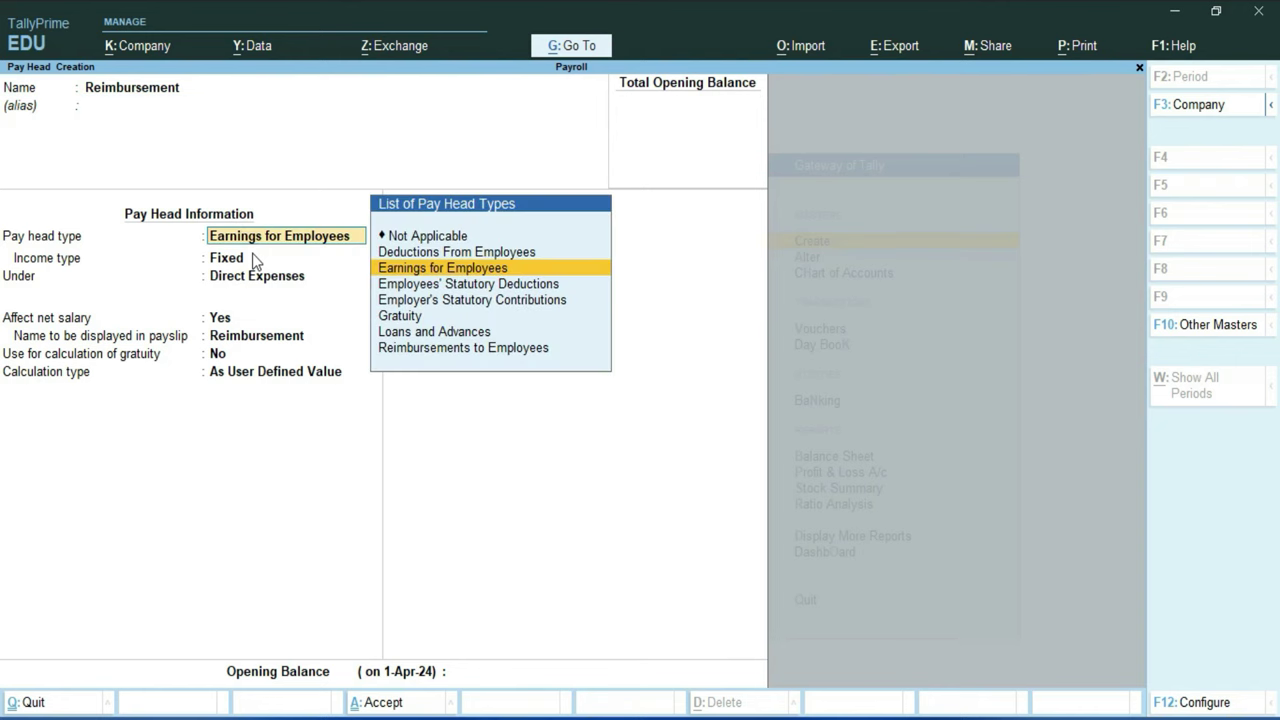
key(Down)
key(Down)
key(Down)
key(Down)
key(Down)
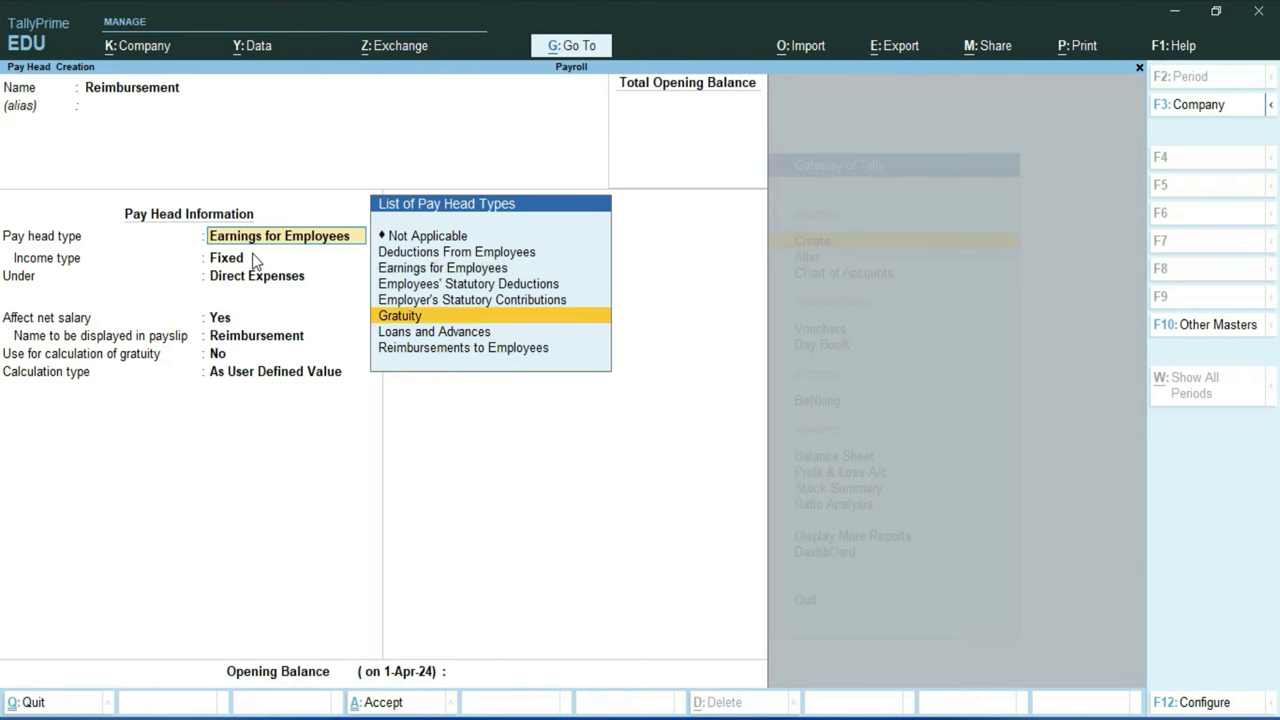
key(Return)
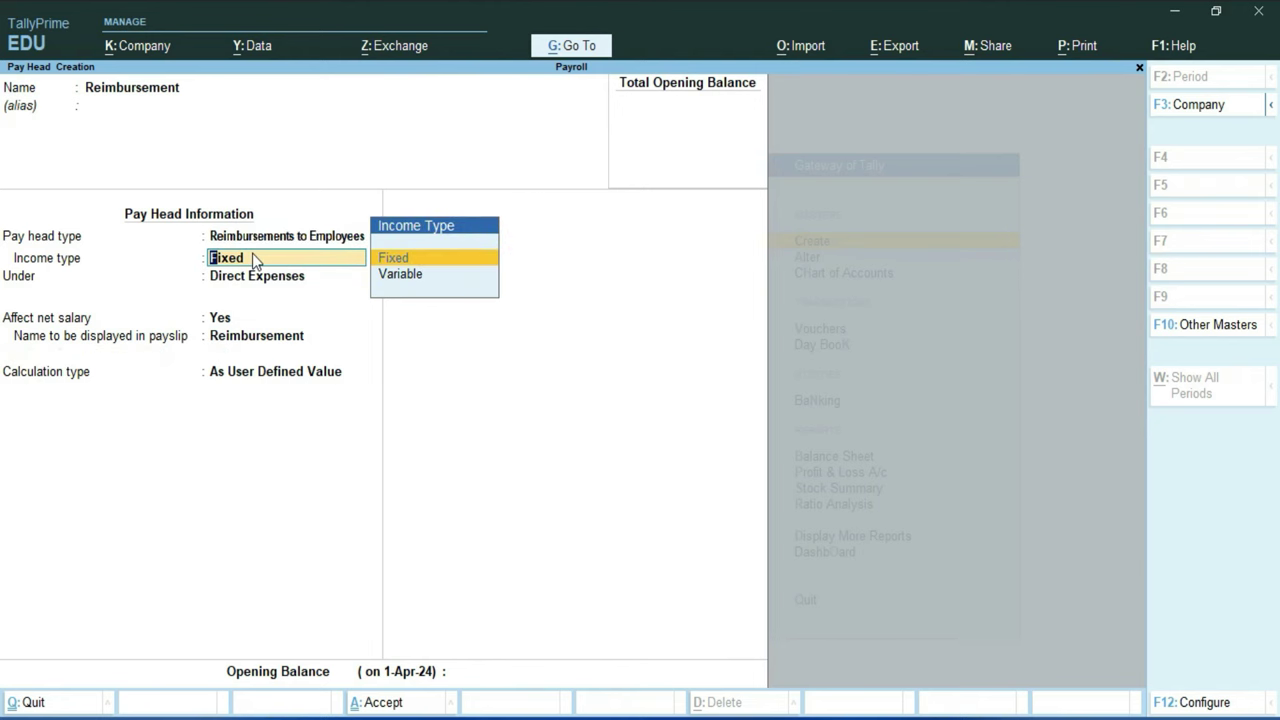
key(Down)
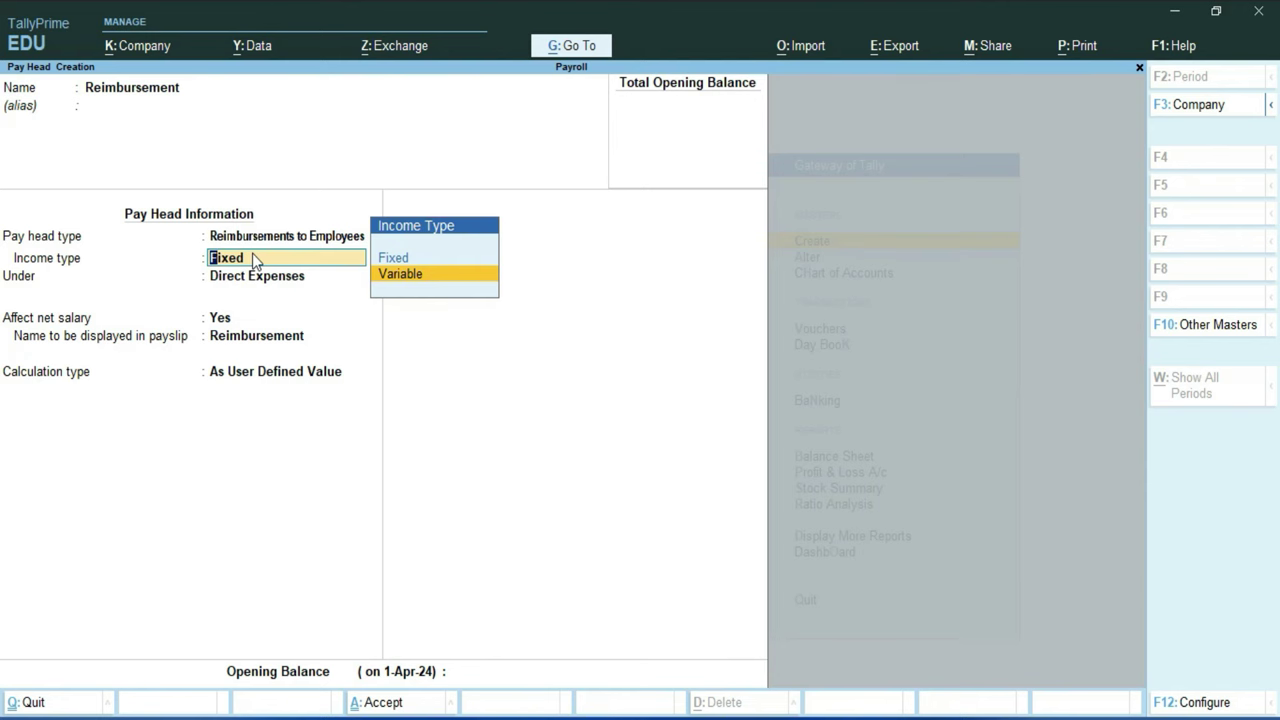
key(Return)
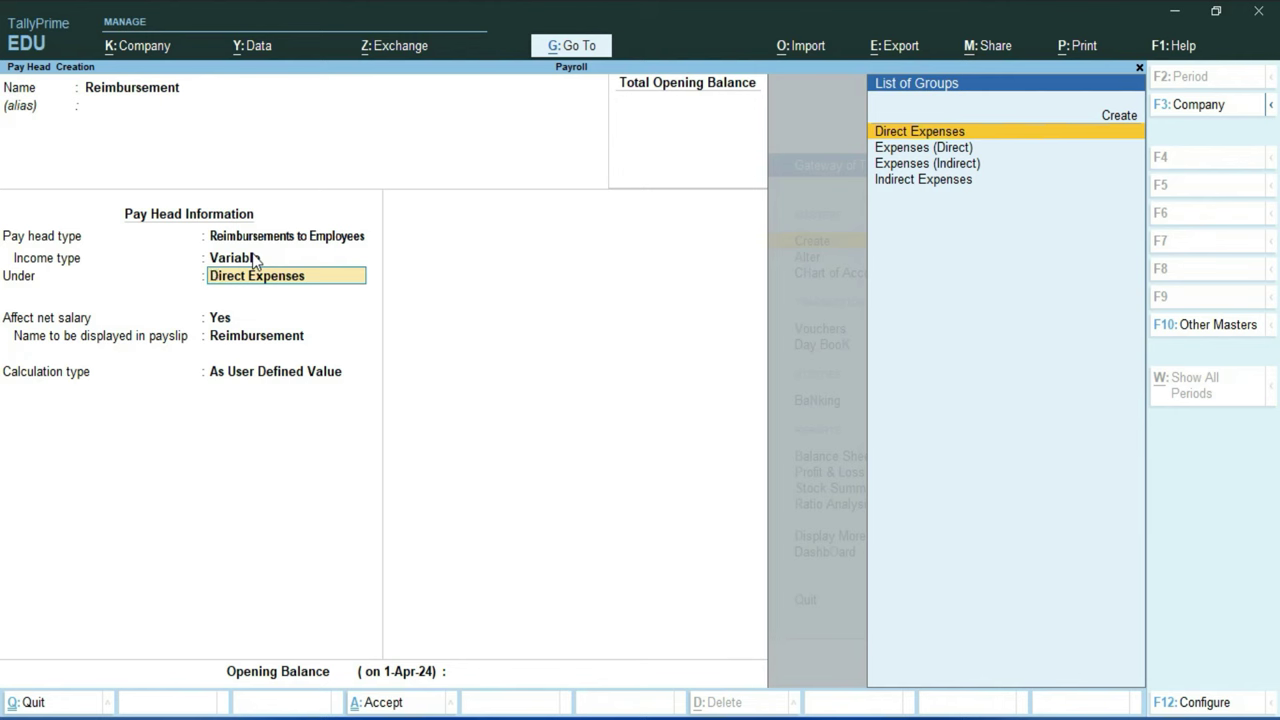
key(Return)
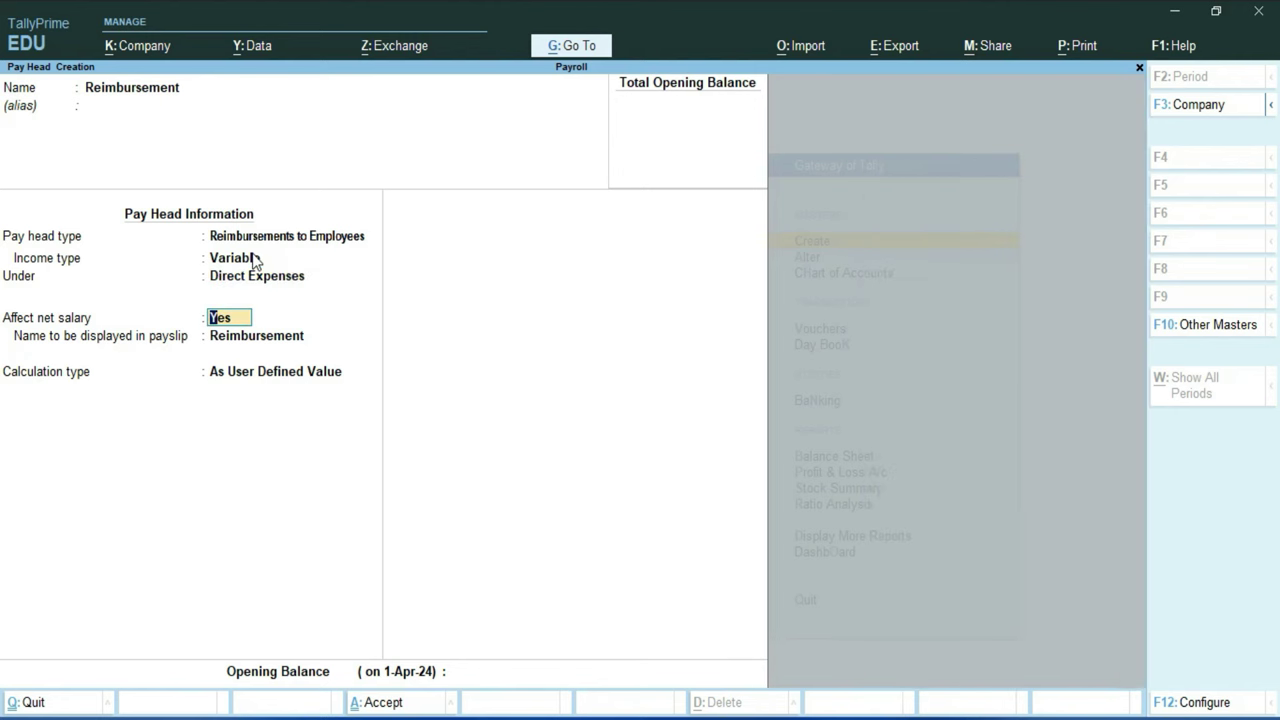
key(Return)
key(Return)
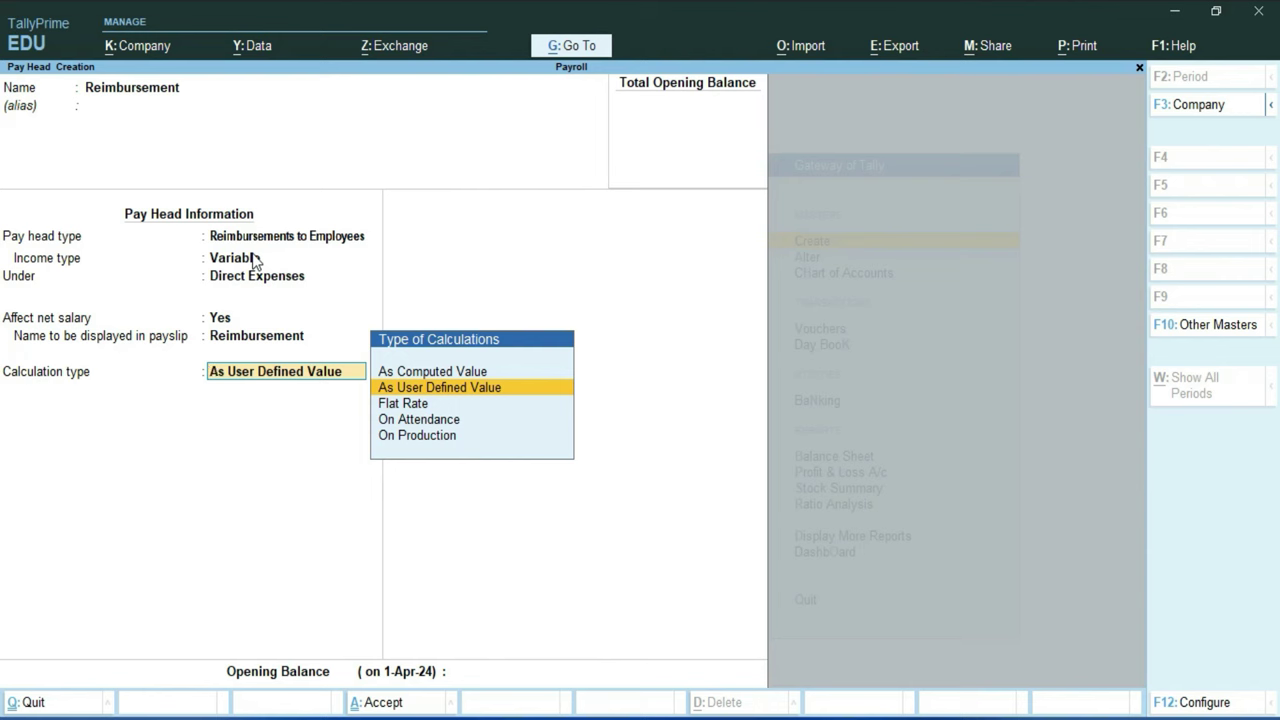
key(Return)
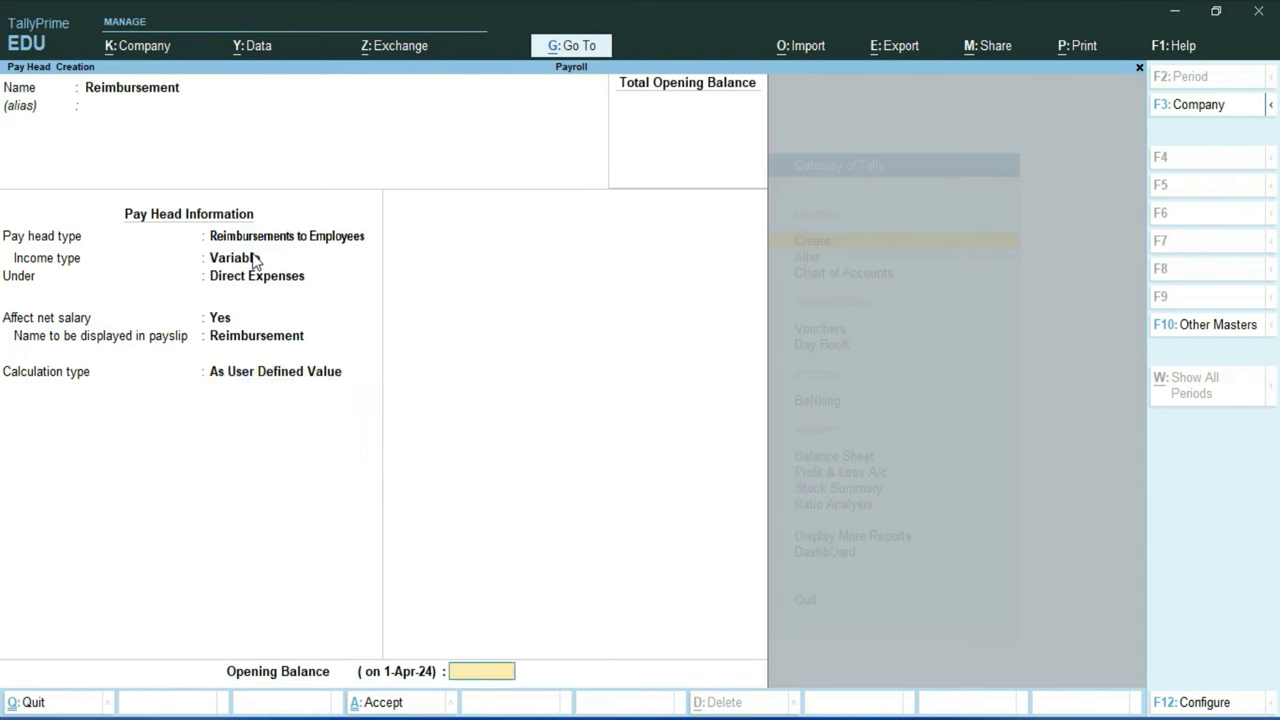
key(Return)
key(Return)
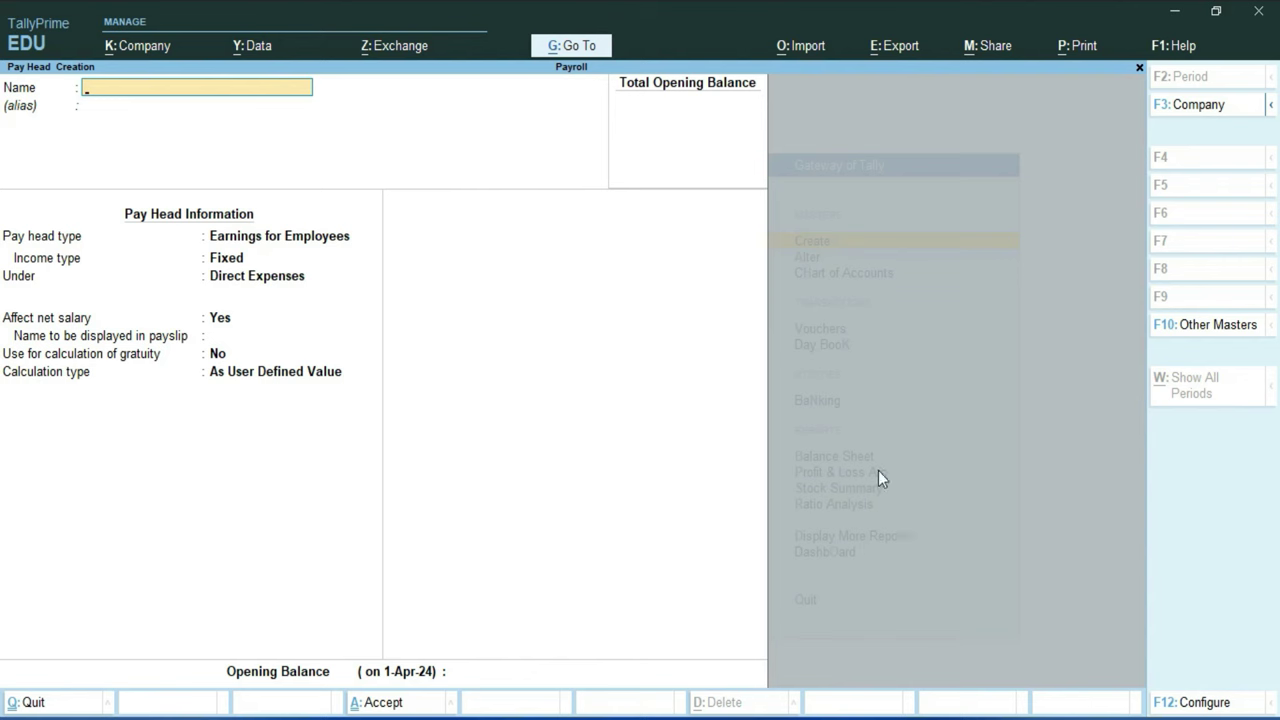
Step: Create 'Bonus' as a variable employee earning under Indirect Expenses, As User Defined Value
text(Bonus)
key(Return)
key(Return)
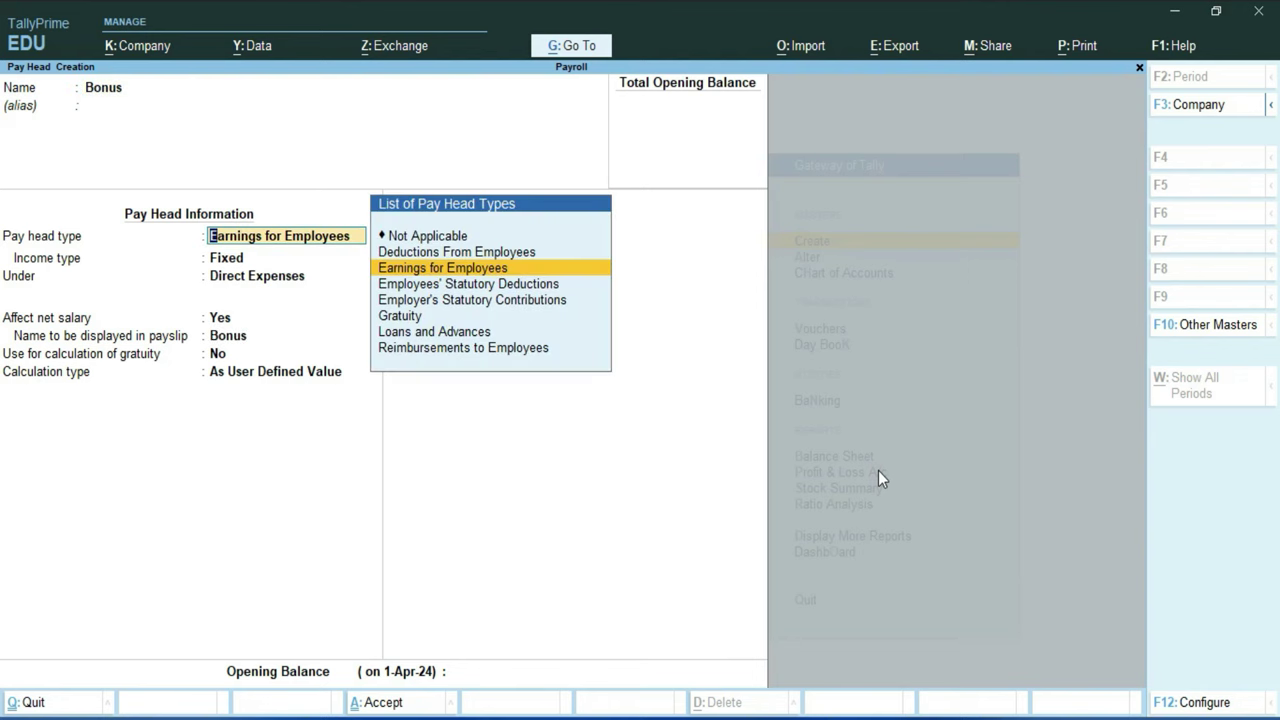
key(Return)
key(Down)
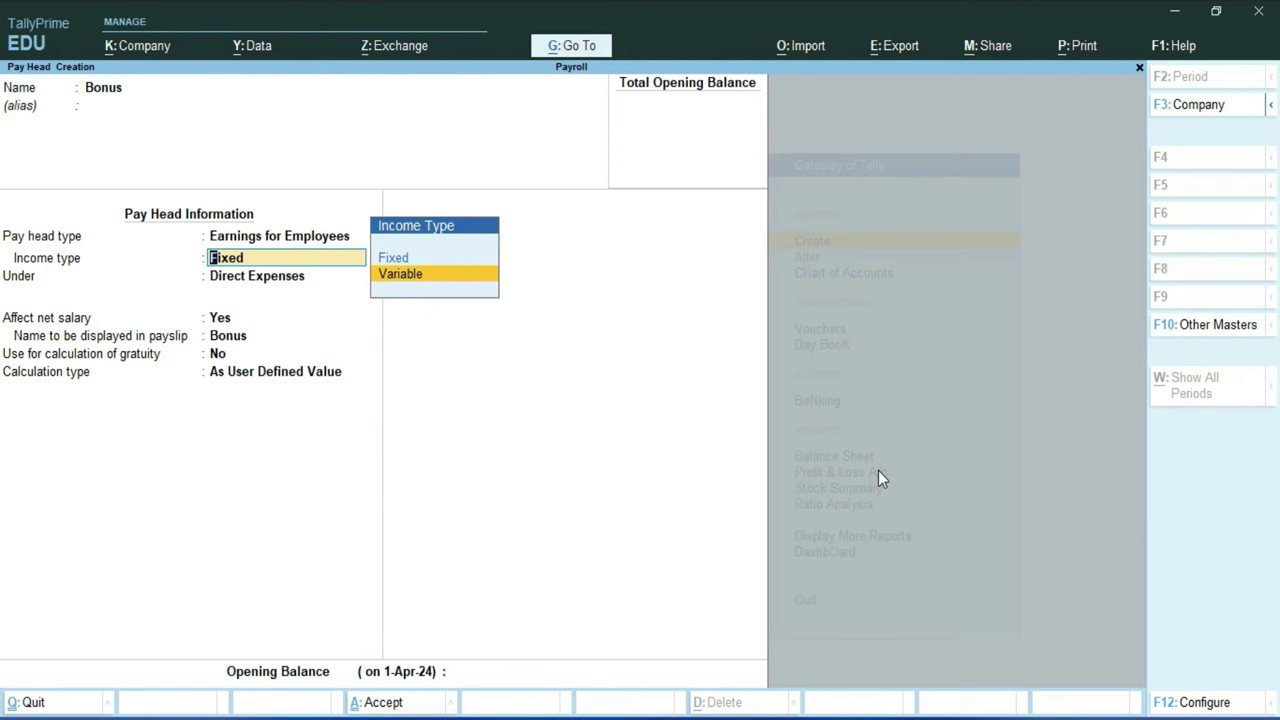
key(Return)
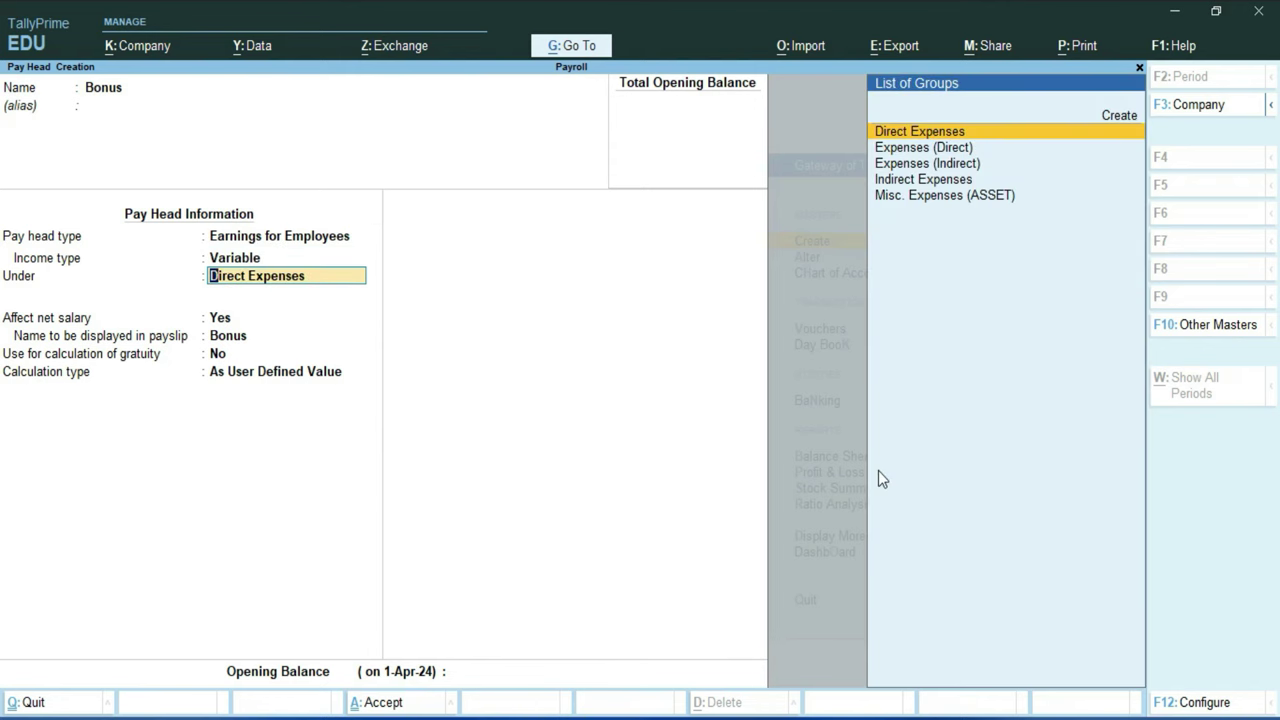
key(Down)
key(Down)
key(Down)
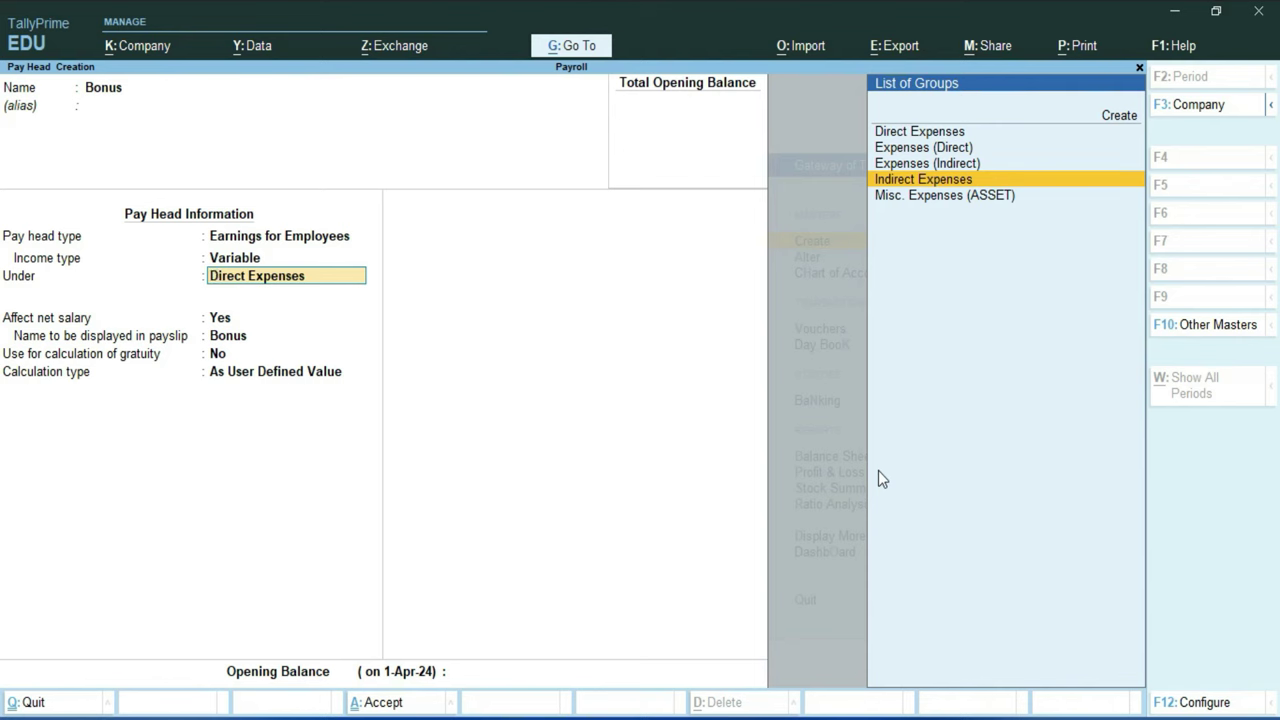
key(Return)
key(Return)
key(Return)
key(Return)
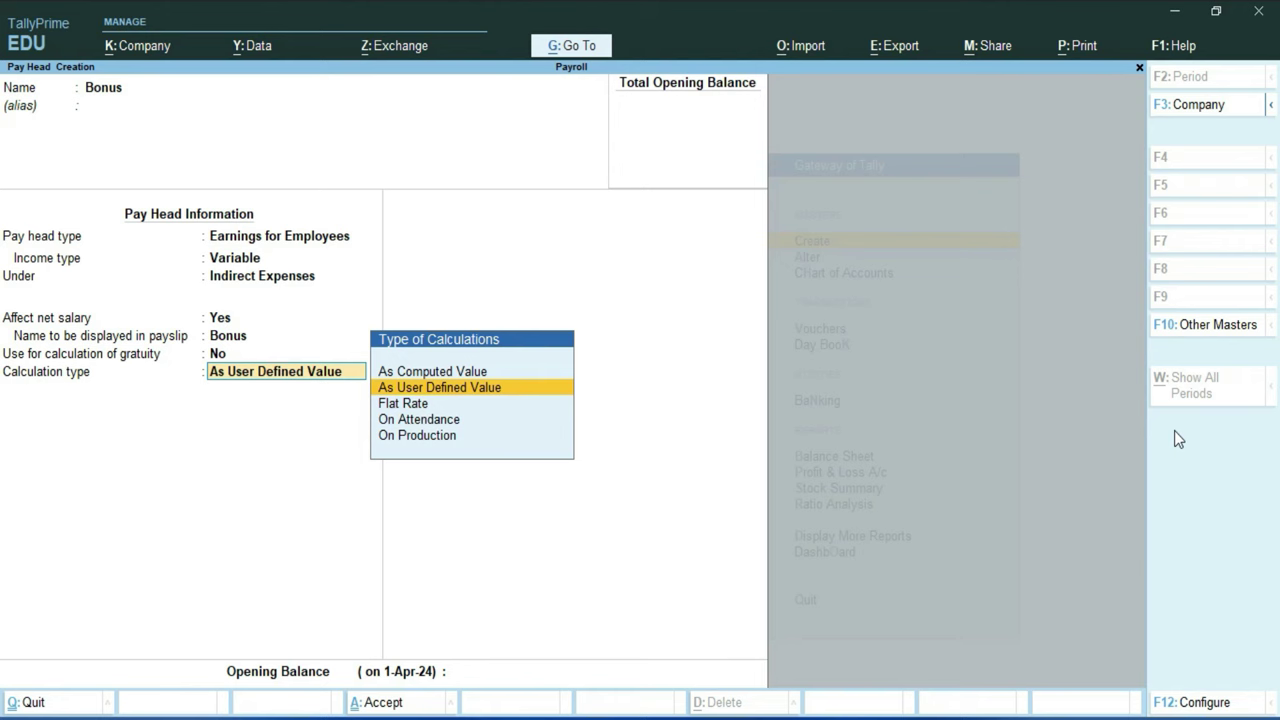
key(Return)
key(Return)
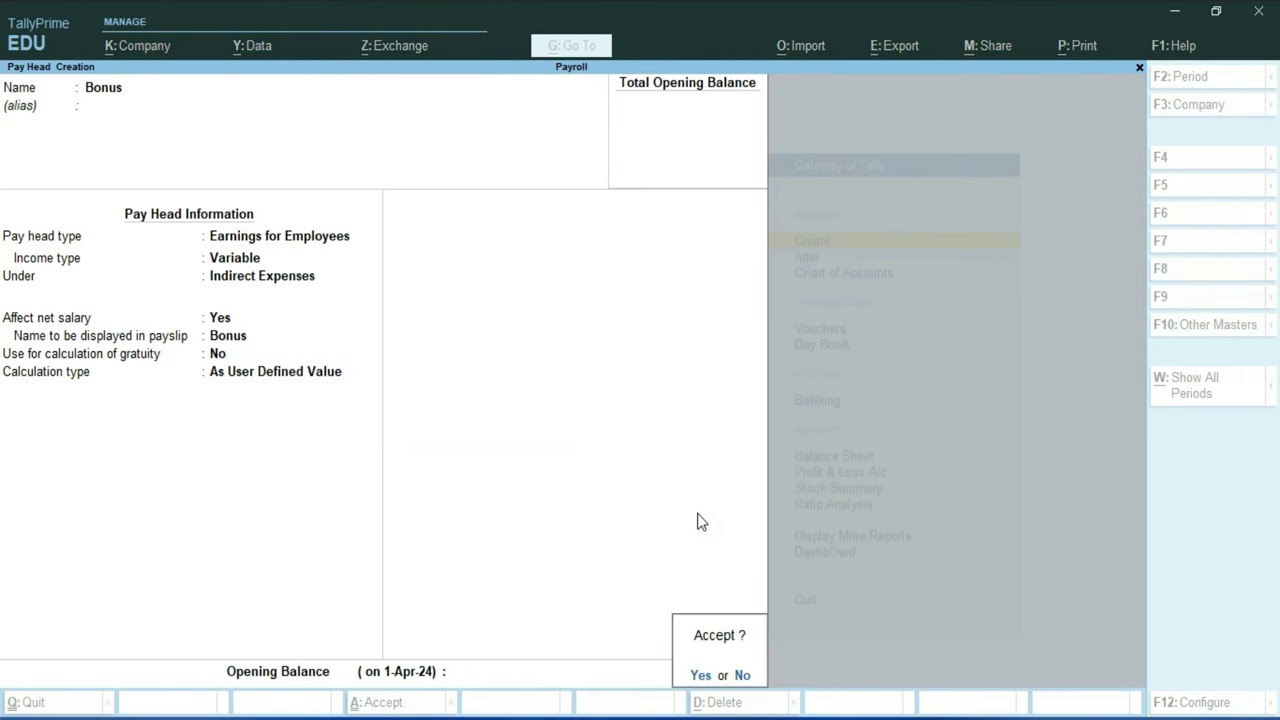
key(Return)
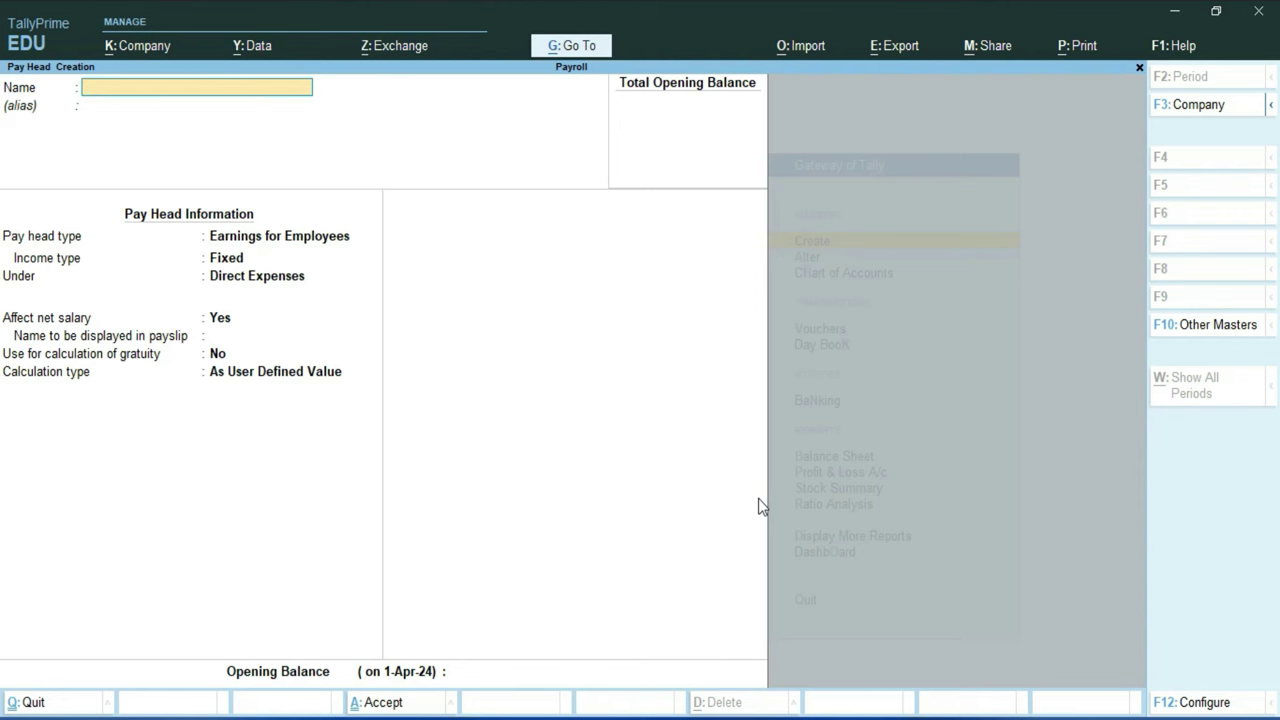
Step: Name the pay head Leave as a Deductions From Employees type under Direct Incomes
text(Leave)
key(Return)
key(Return)
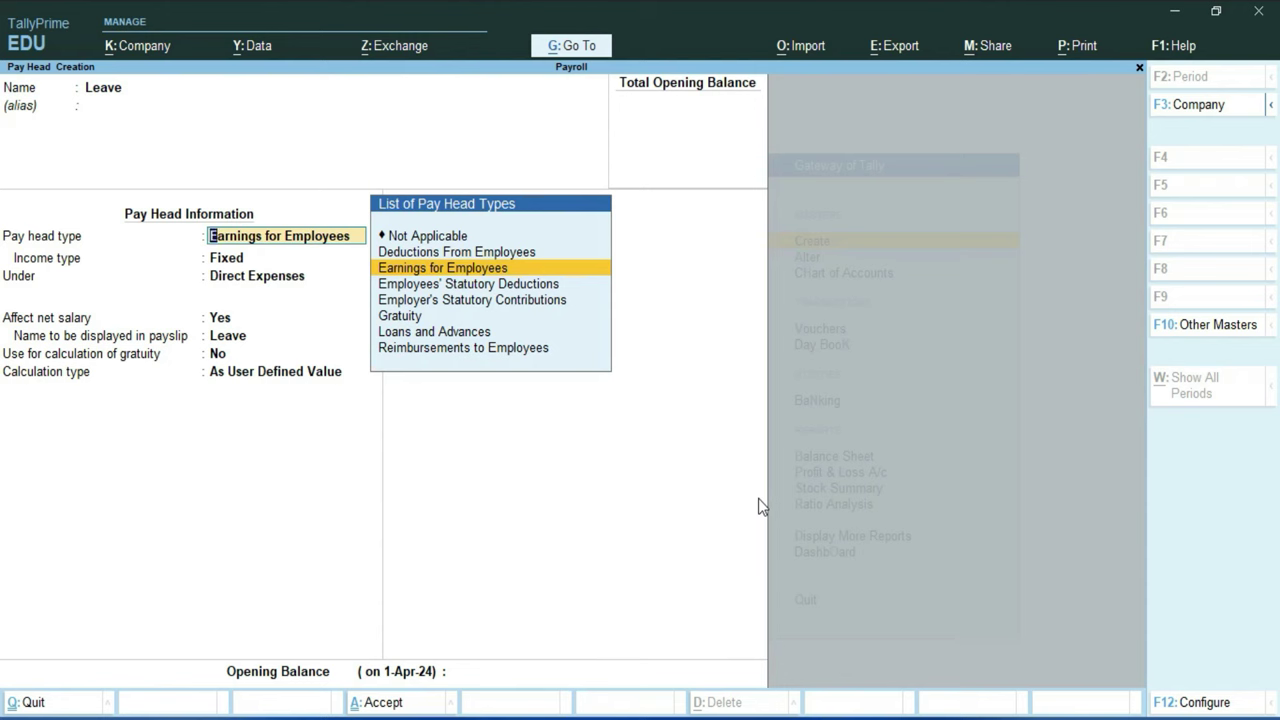
key(Up)
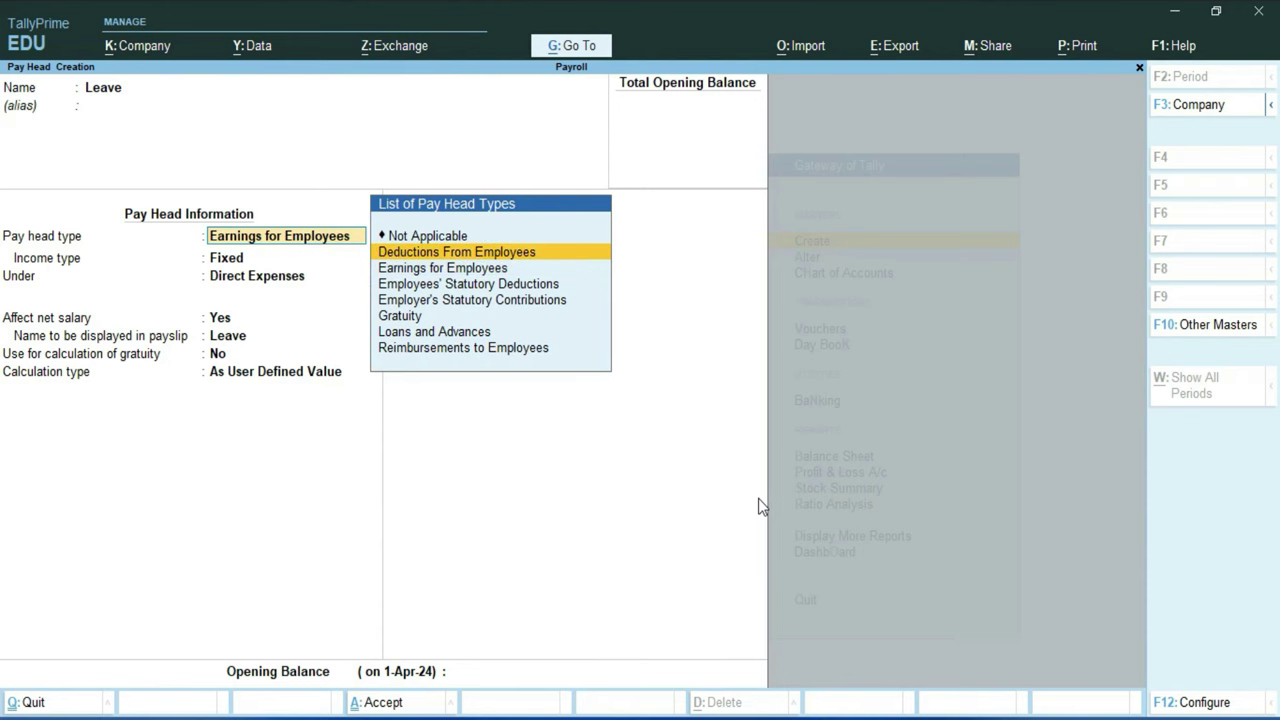
key(Return)
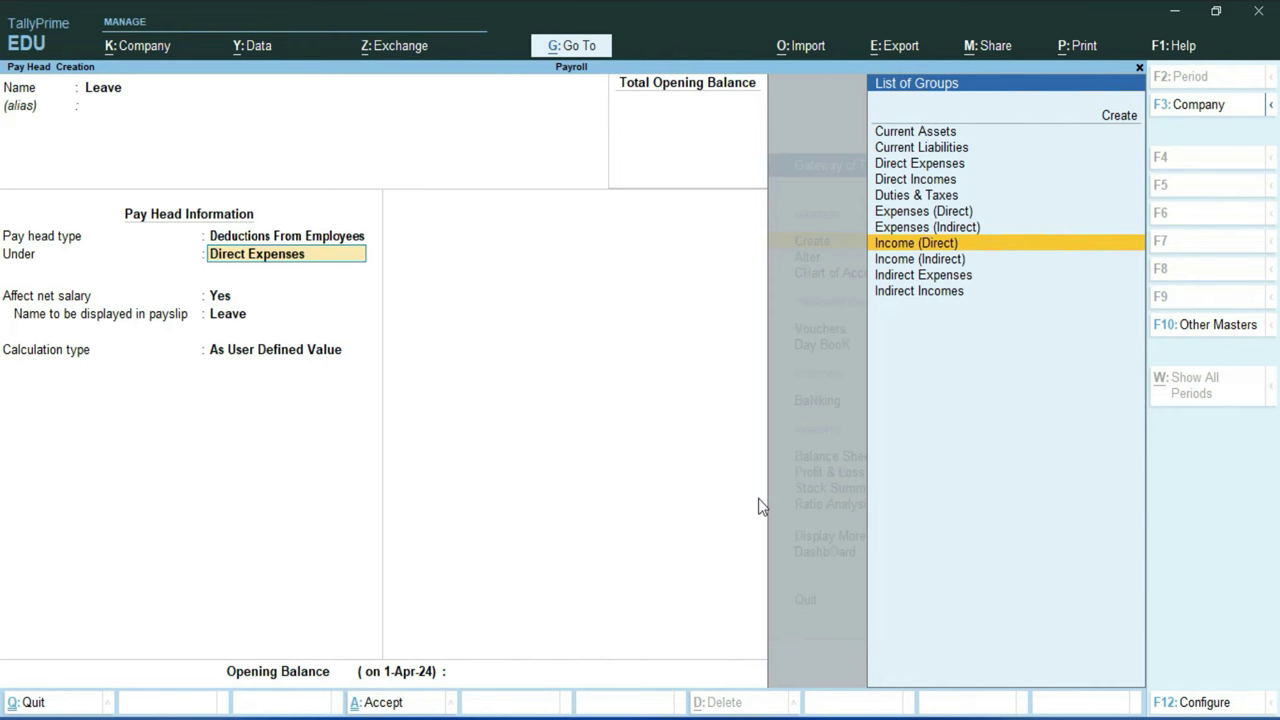
key(Return)
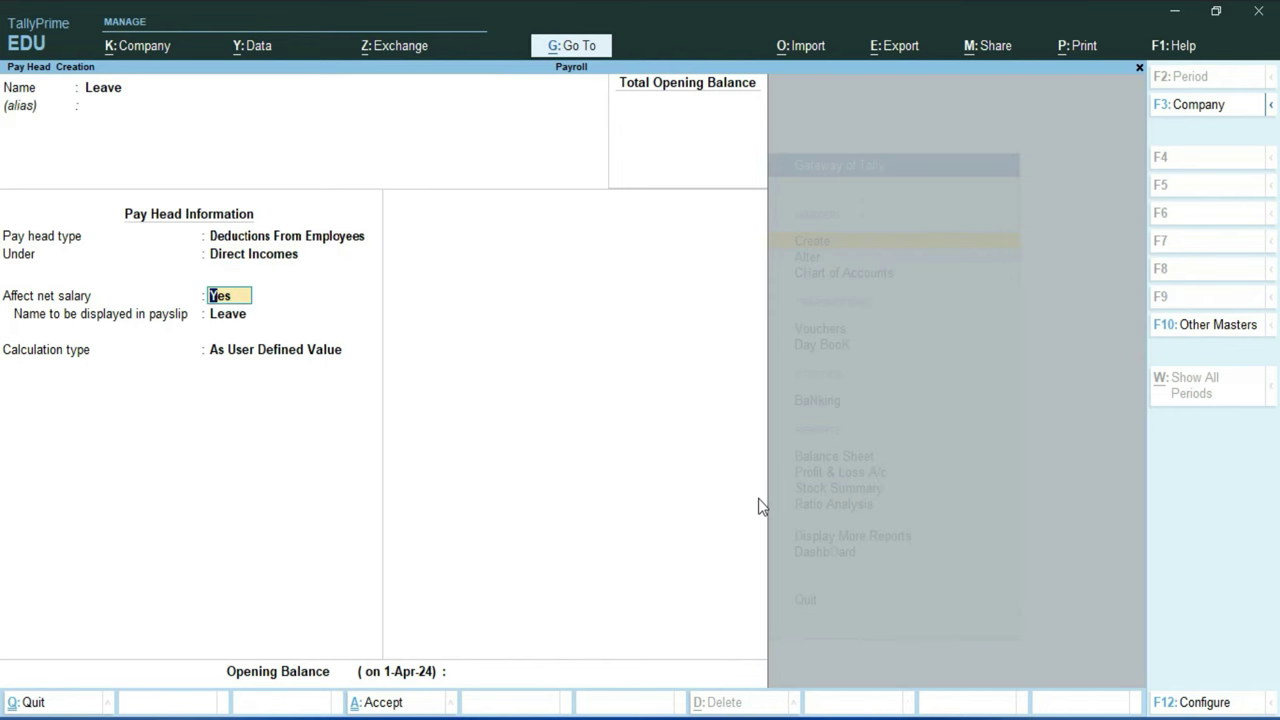
key(Return)
key(Return)
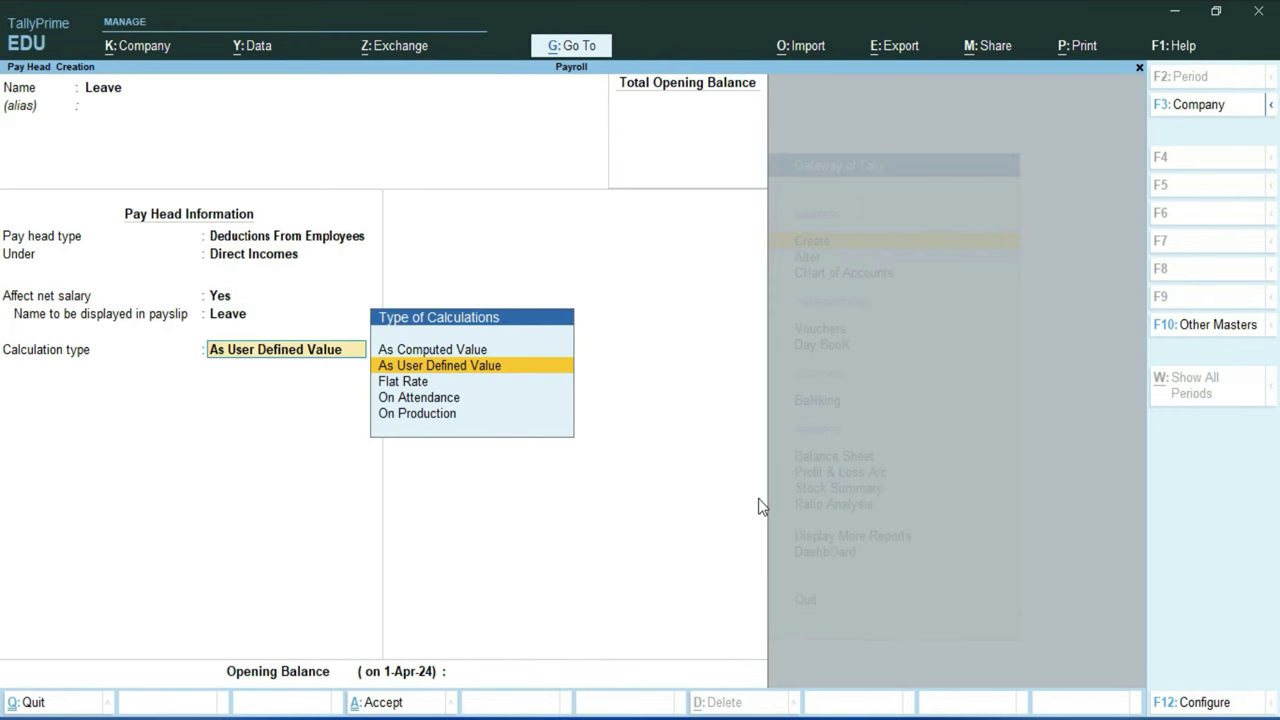
Step: Calculate it On Attendance with Leave as leave without pay, period Days, no rounding, and save
key(Down)
key(Down)
key(Return)
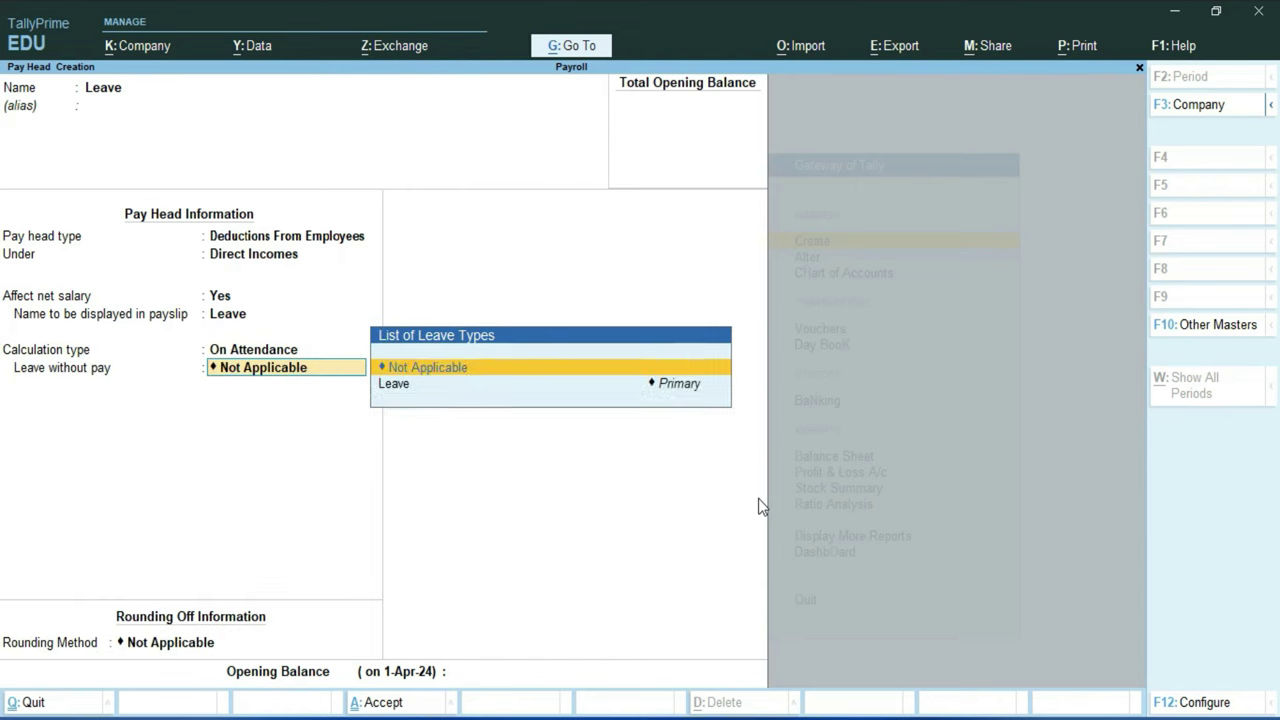
key(Down)
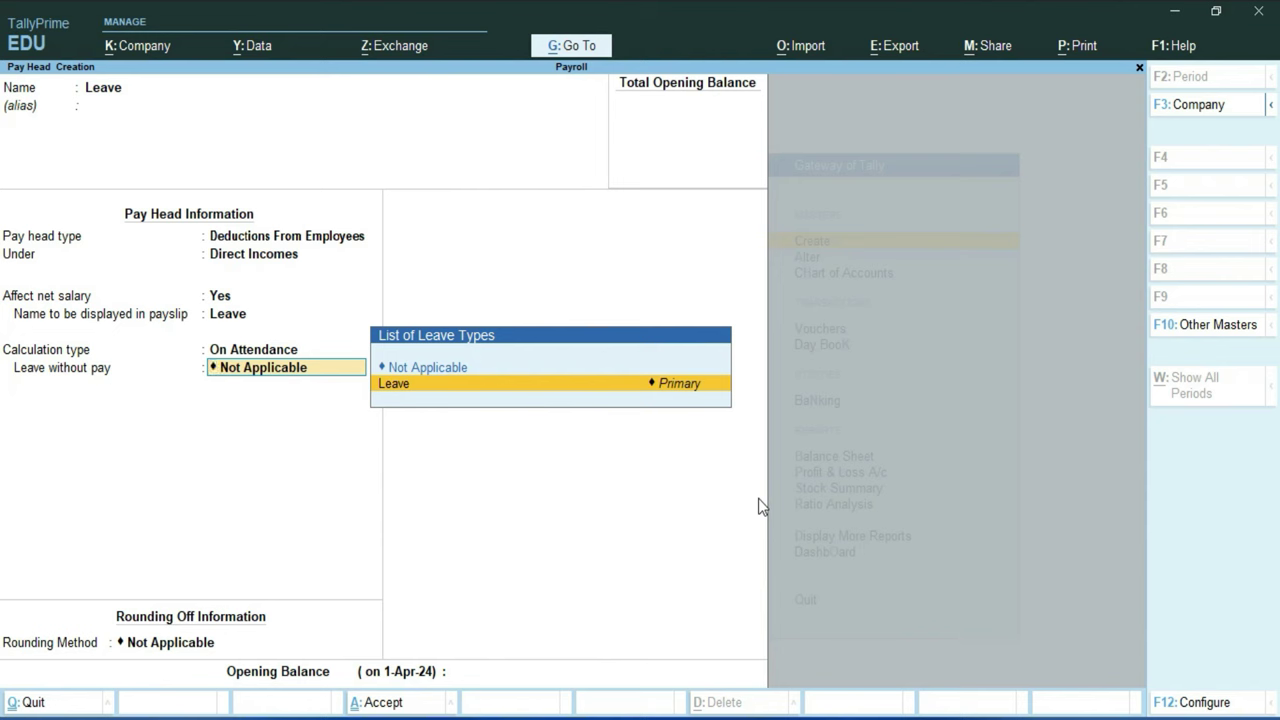
key(Return)
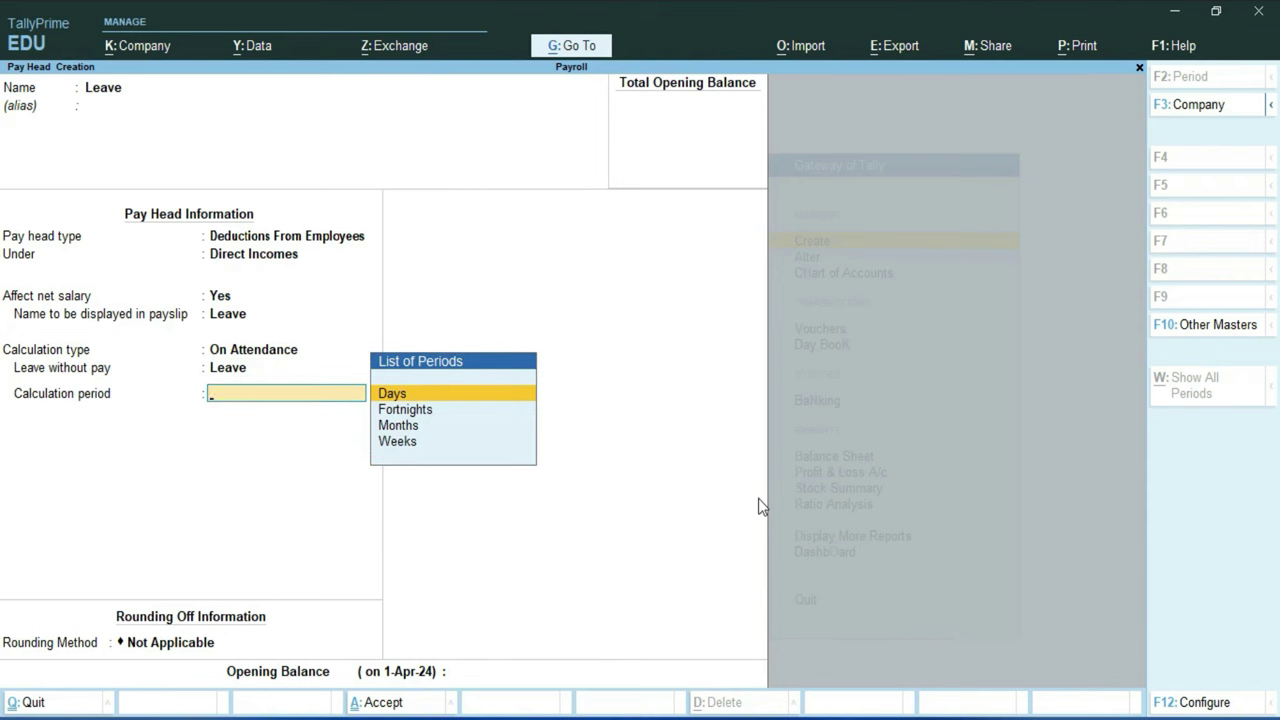
key(Down)
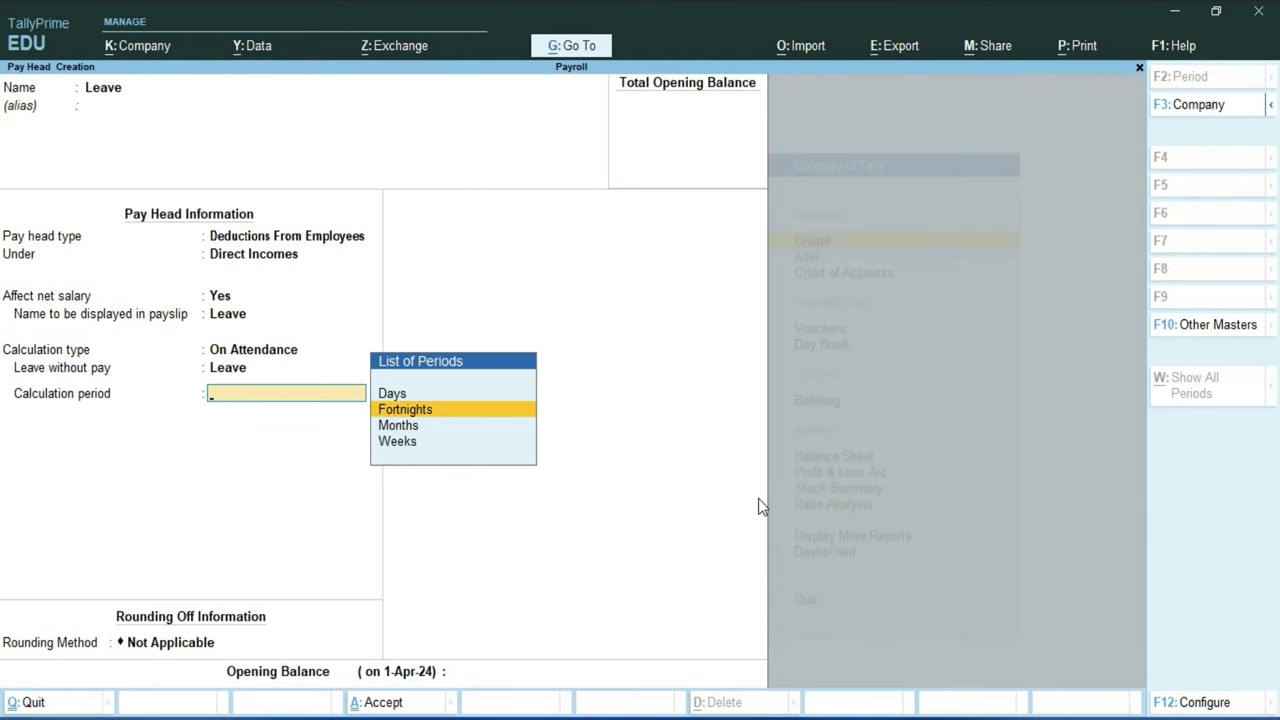
key(Down)
key(Down)
key(Up)
key(Up)
key(Up)
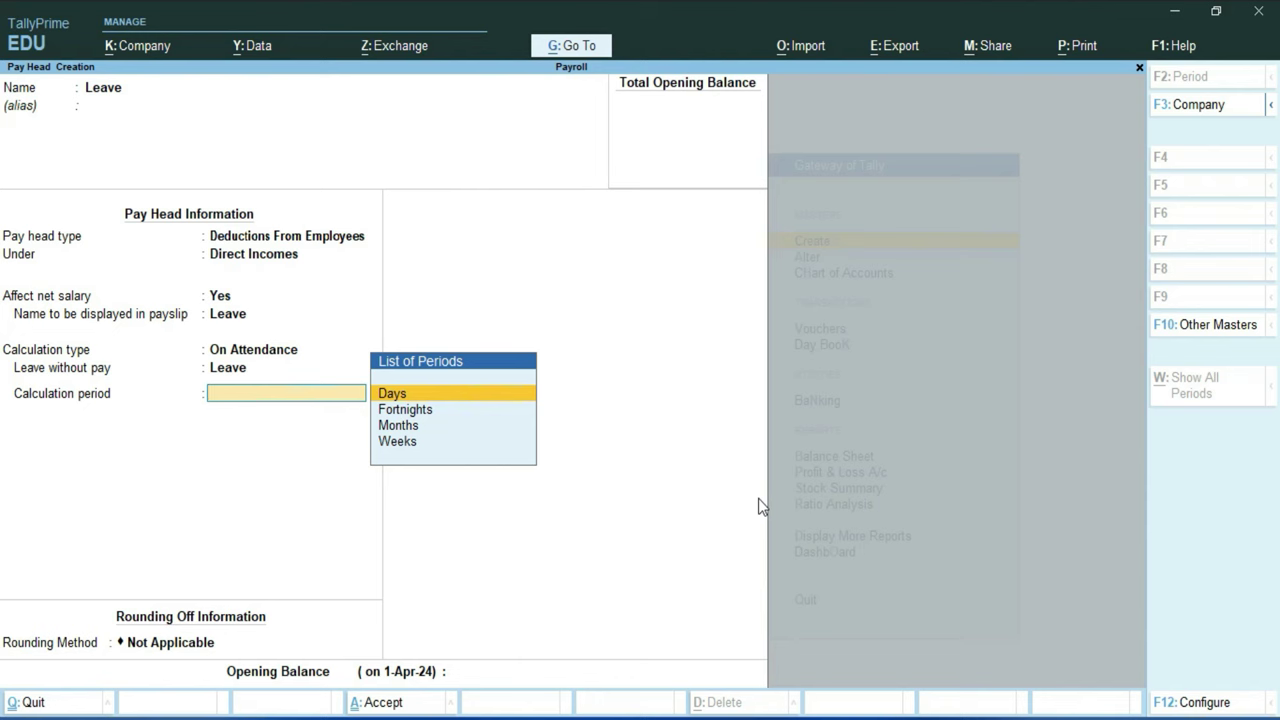
key(Return)
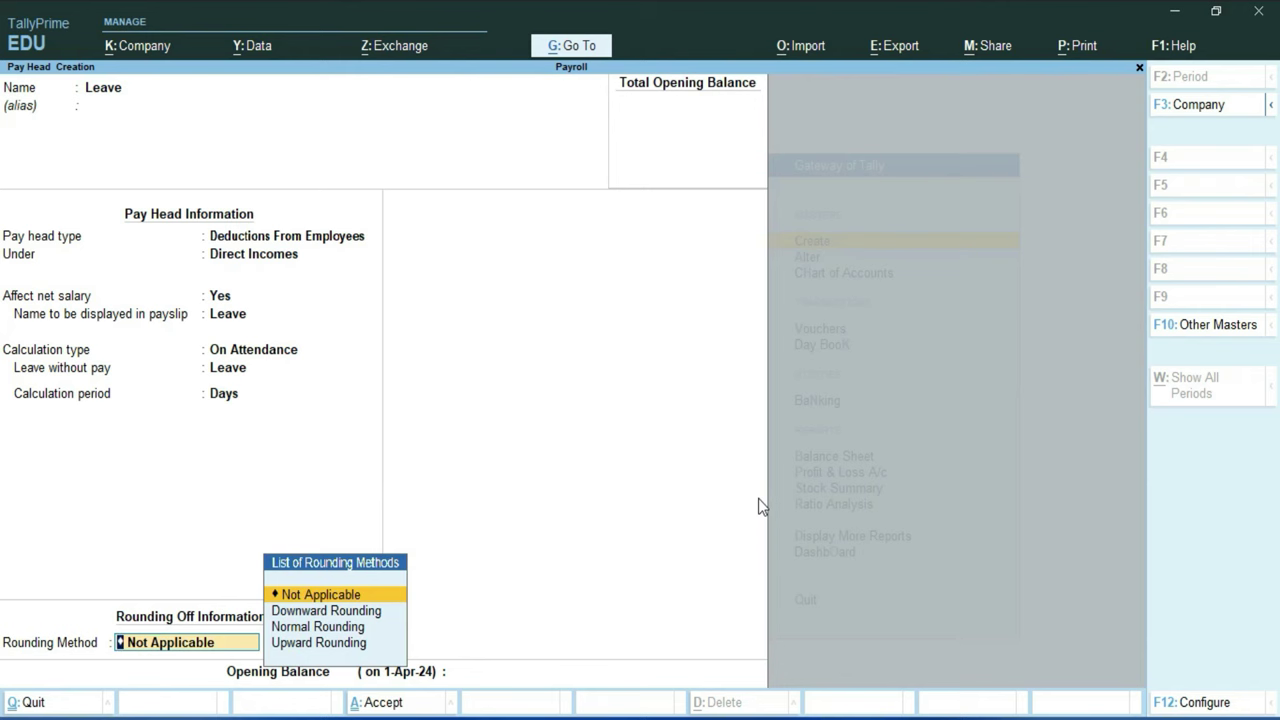
key(Return)
key(Return)
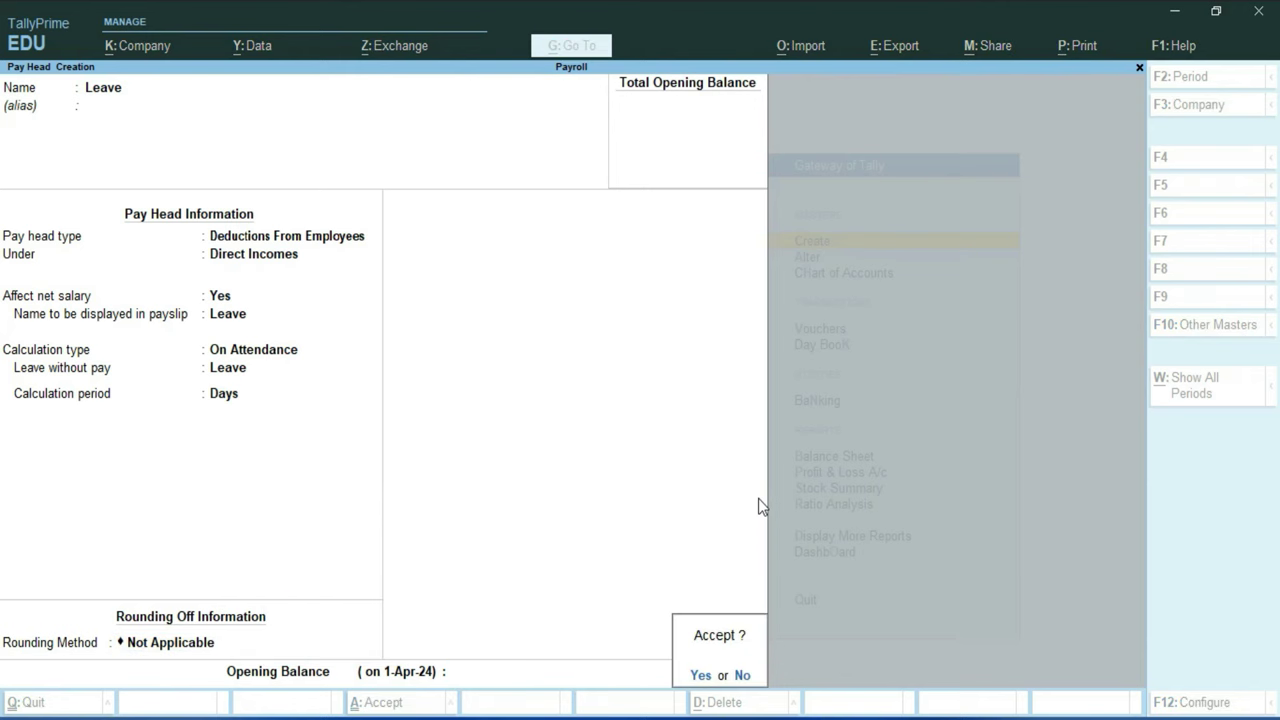
key(Return)
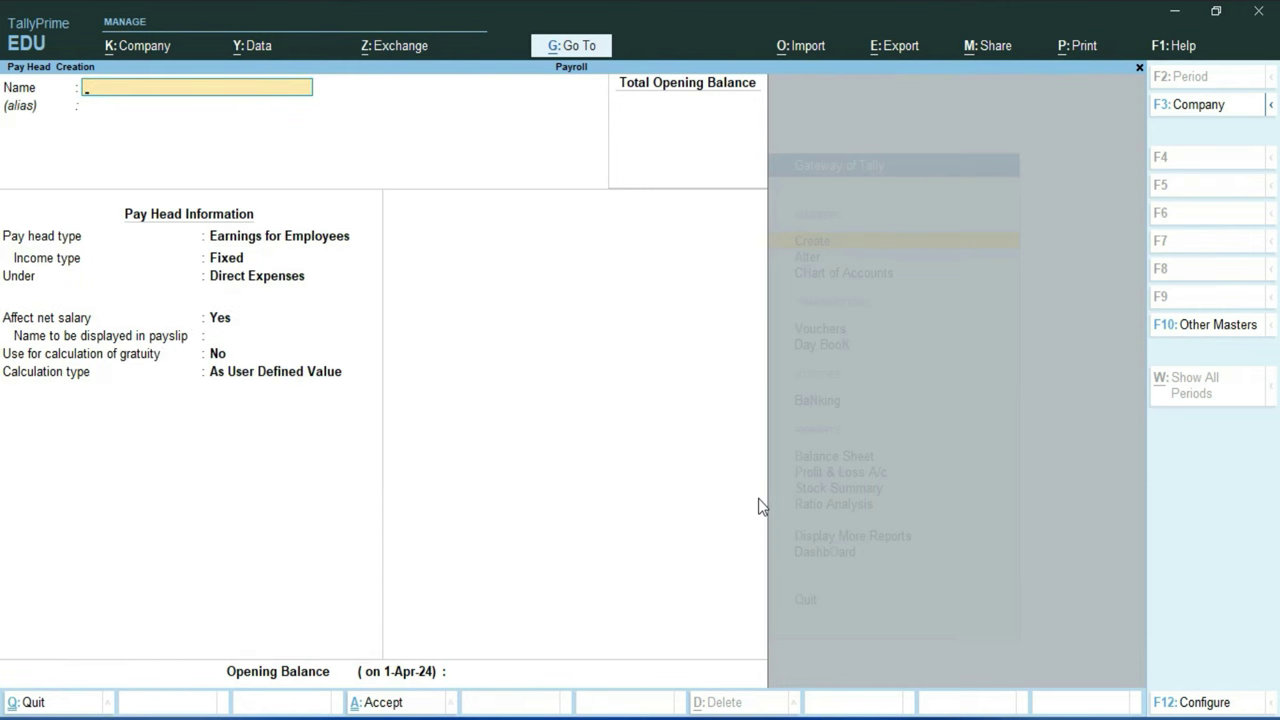
Step: Name the pay head Over Time as a Variable earning under Direct Expenses
text(Over Time)
key(Return)
key(Return)
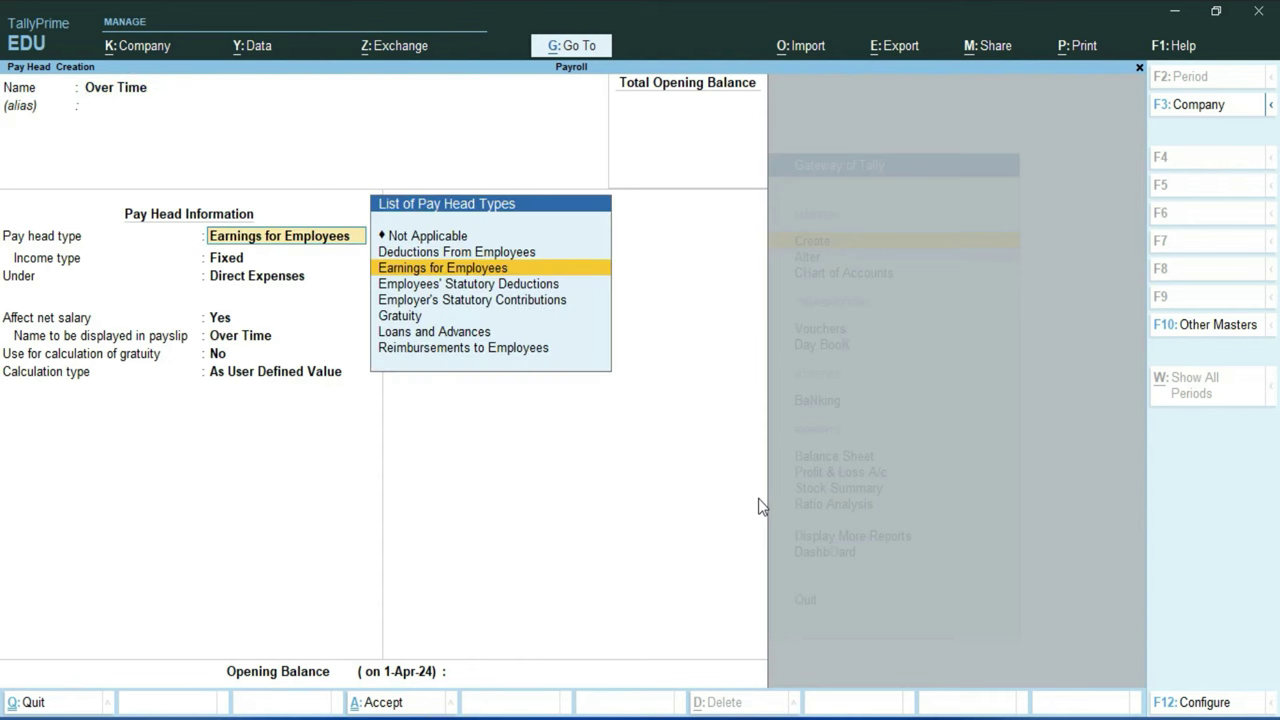
key(Return)
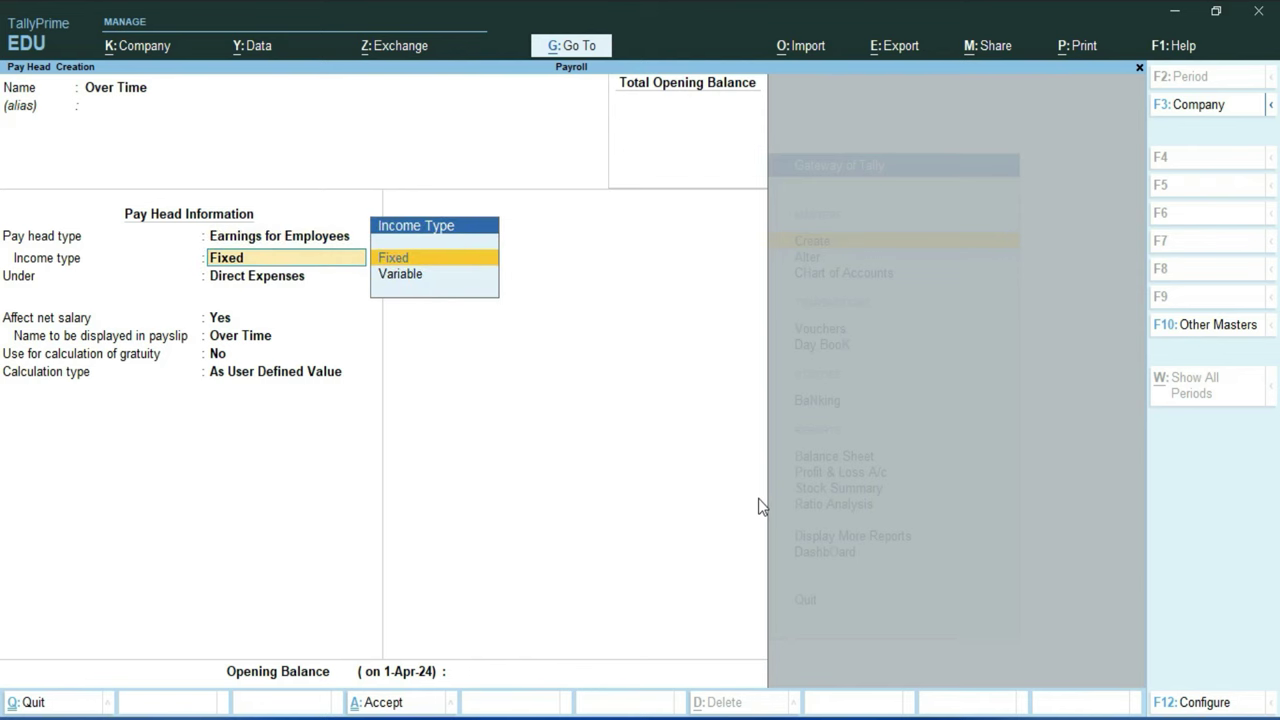
key(Down)
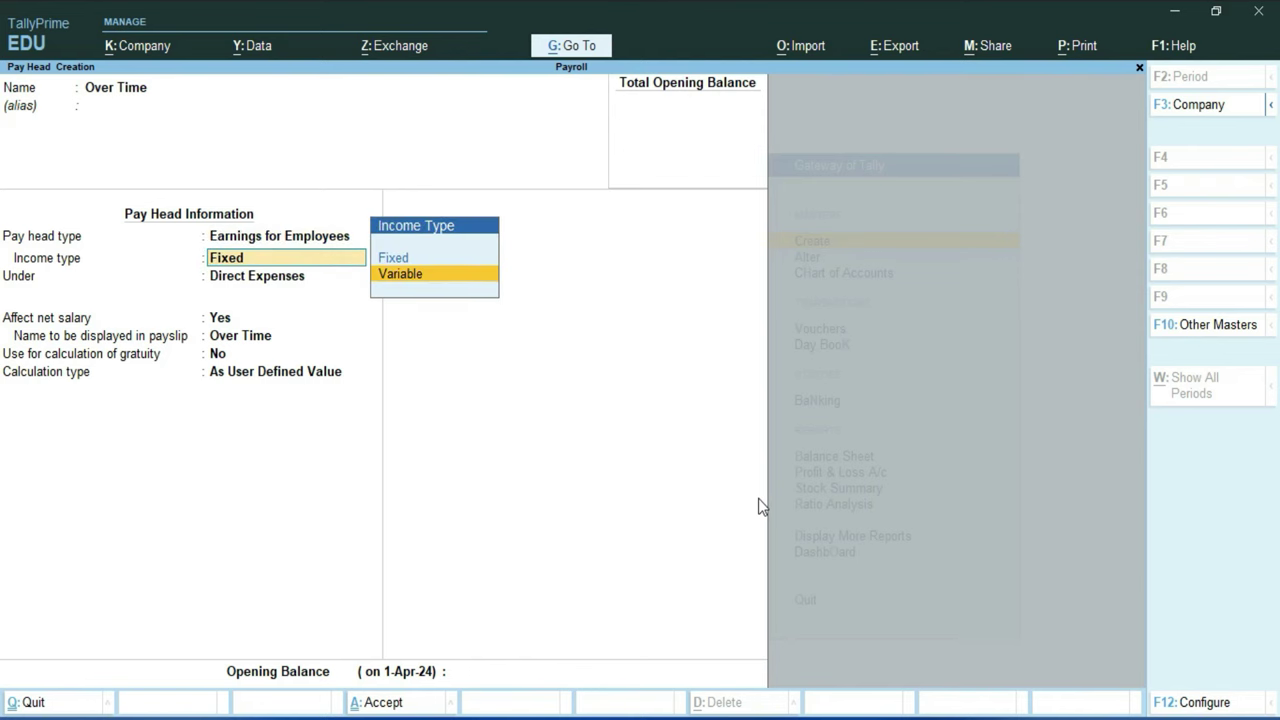
key(Return)
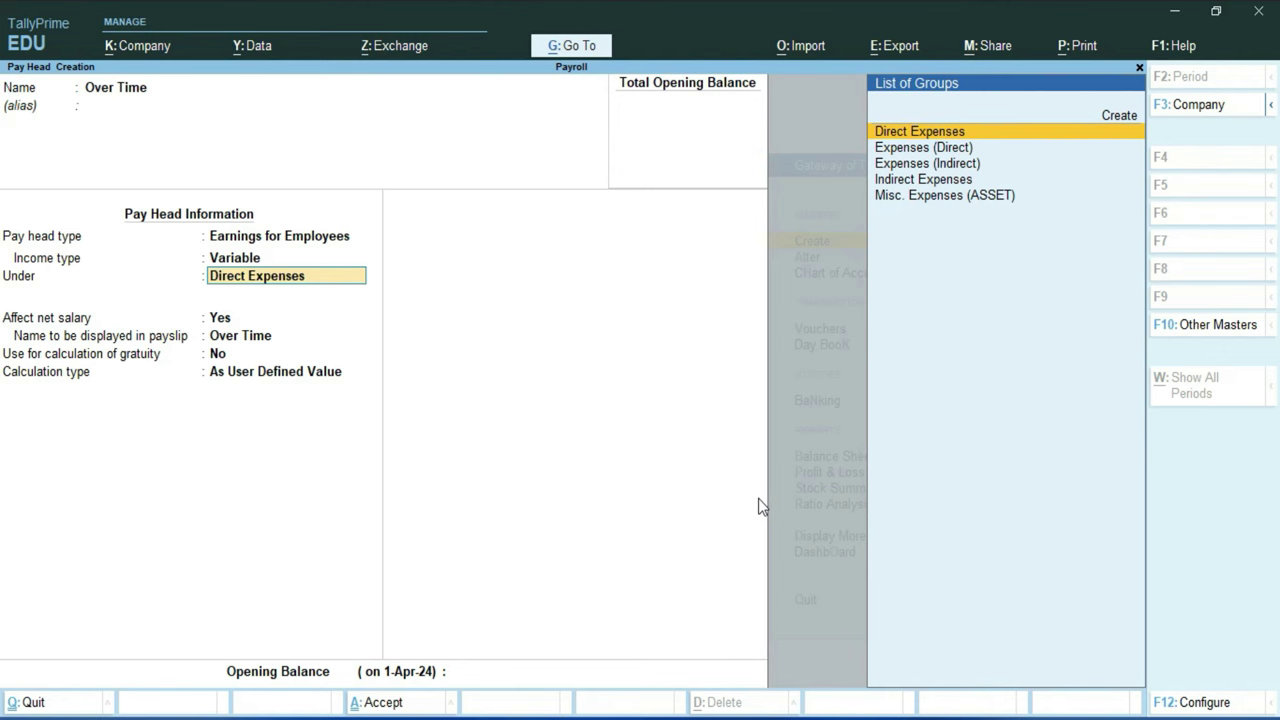
key(Down)
key(Down)
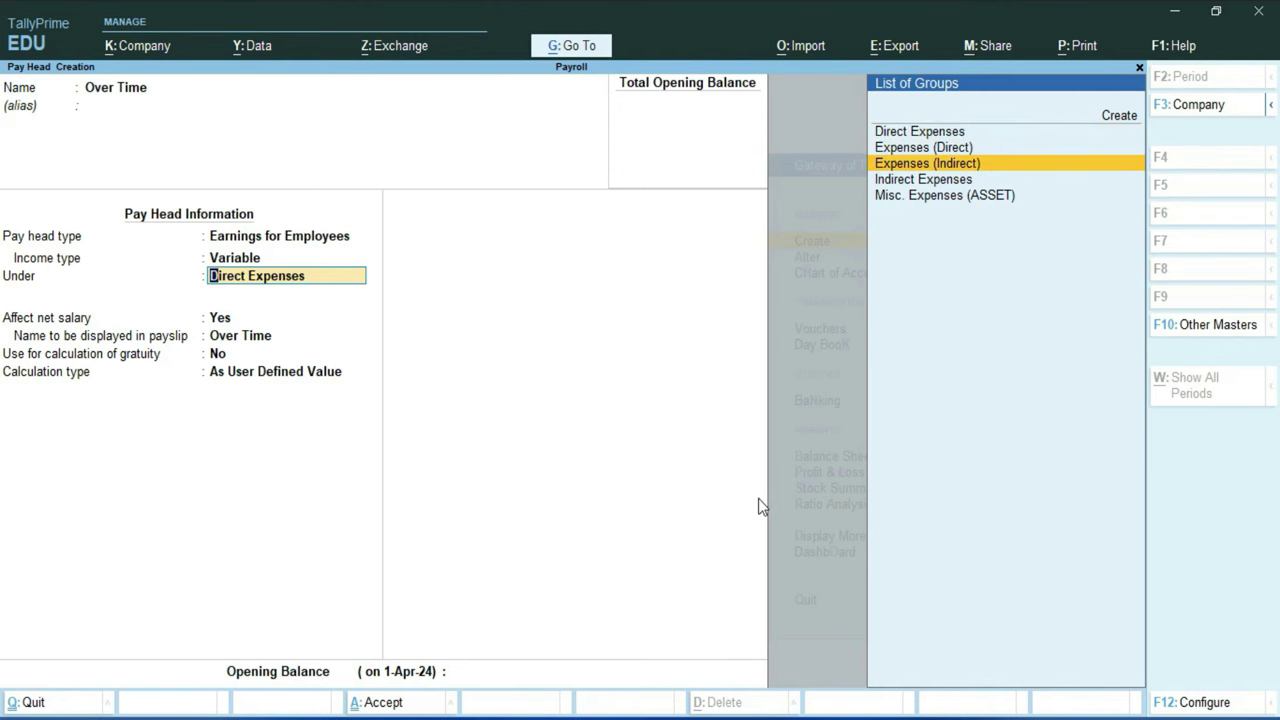
key(Up)
key(Up)
key(Return)
Step: Set calculation On Production with Over Time as production type and no rounding
key(Return)
key(Return)
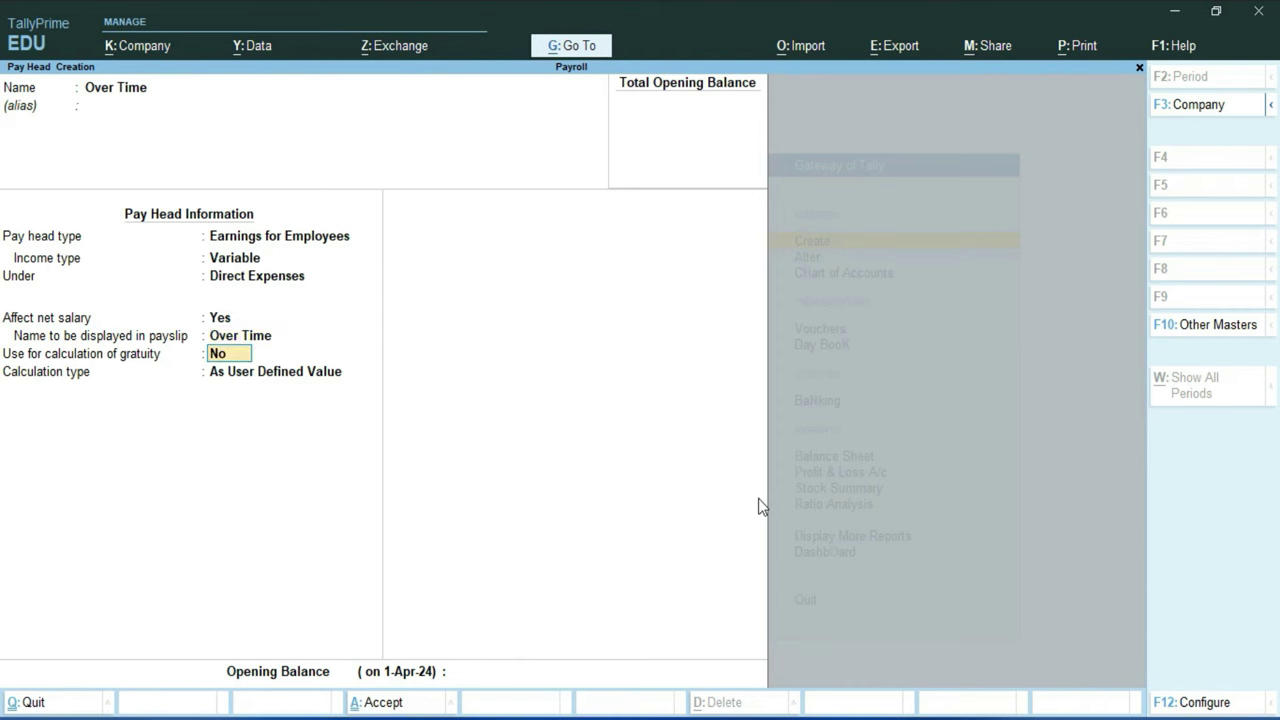
key(Return)
key(Down)
key(Down)
key(Down)
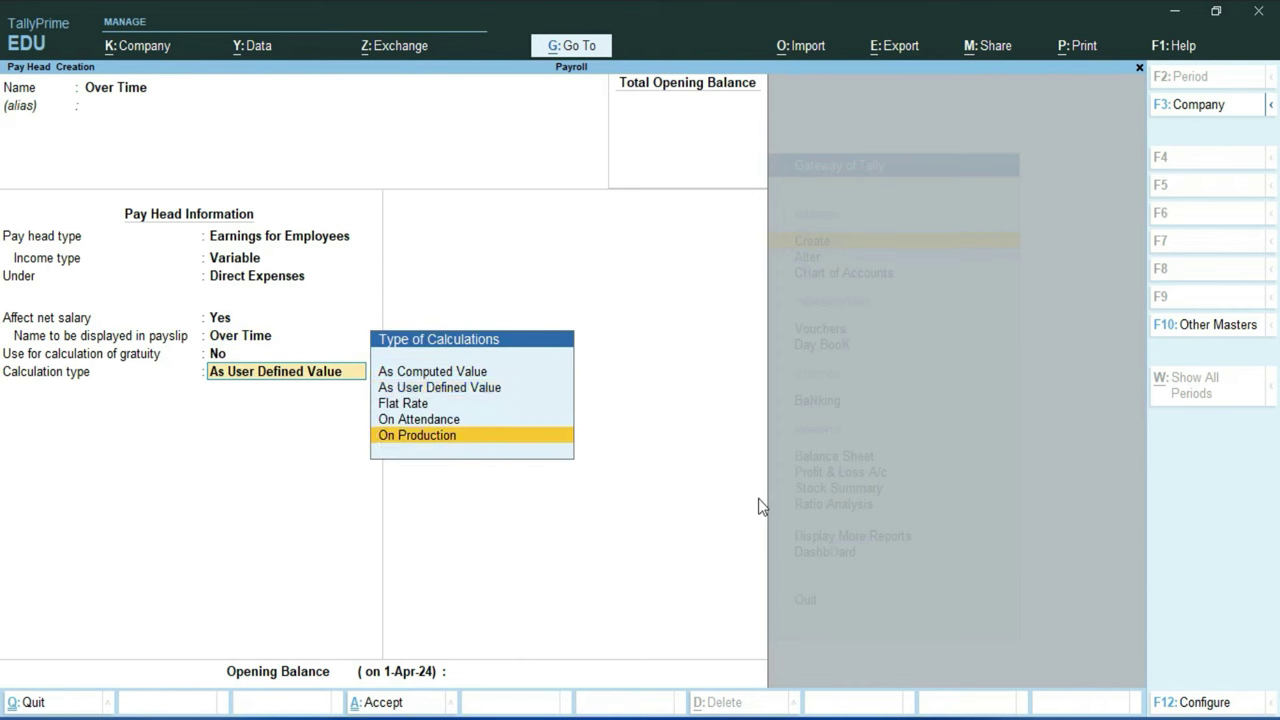
key(Return)
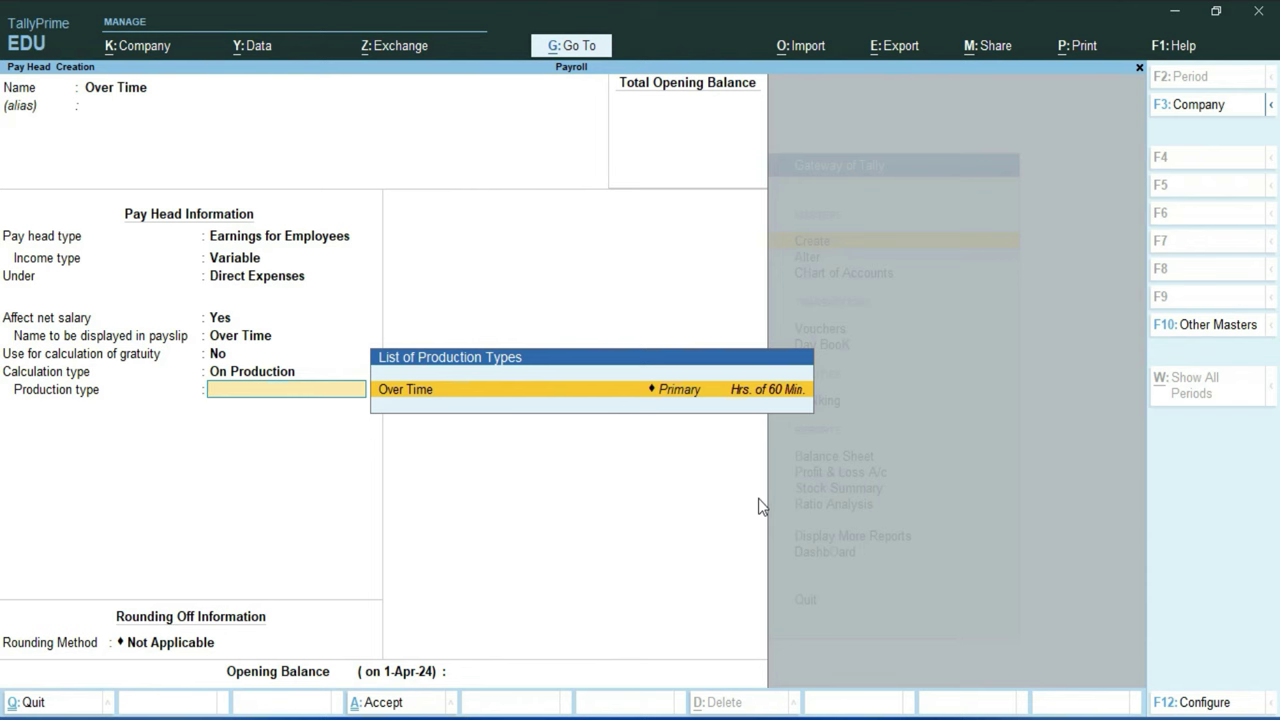
key(Return)
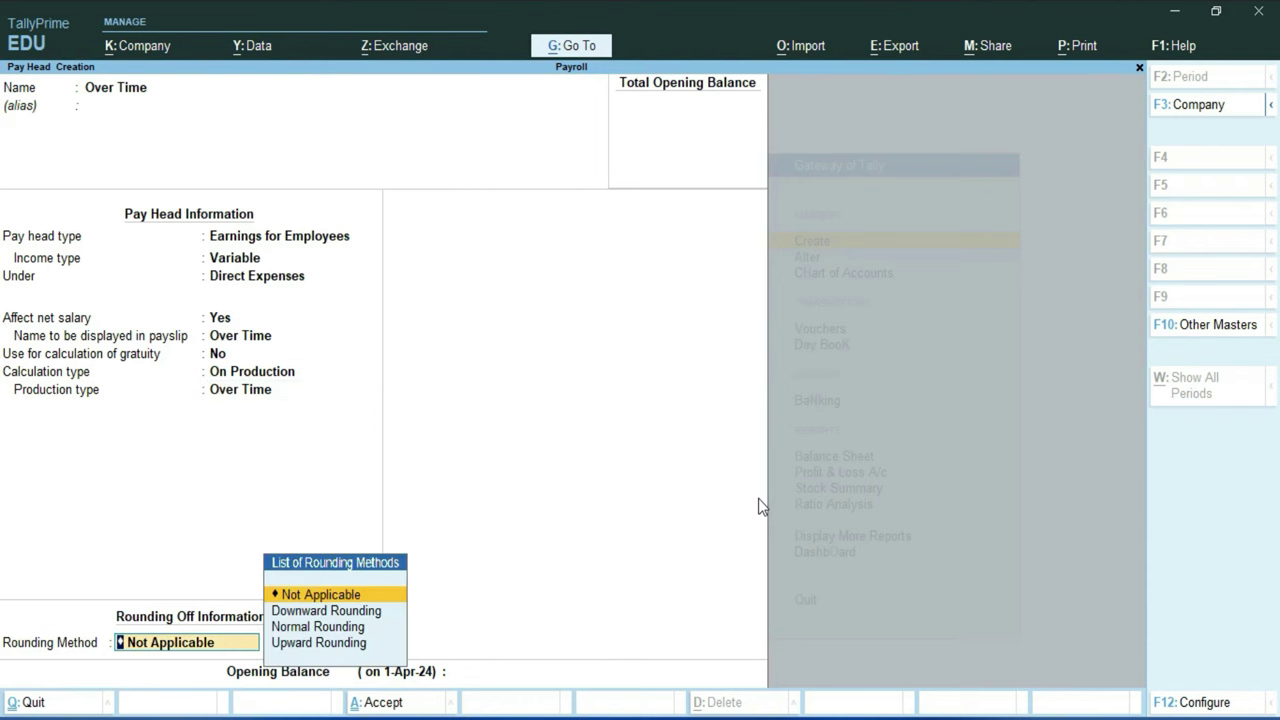
key(Return)
key(Return)
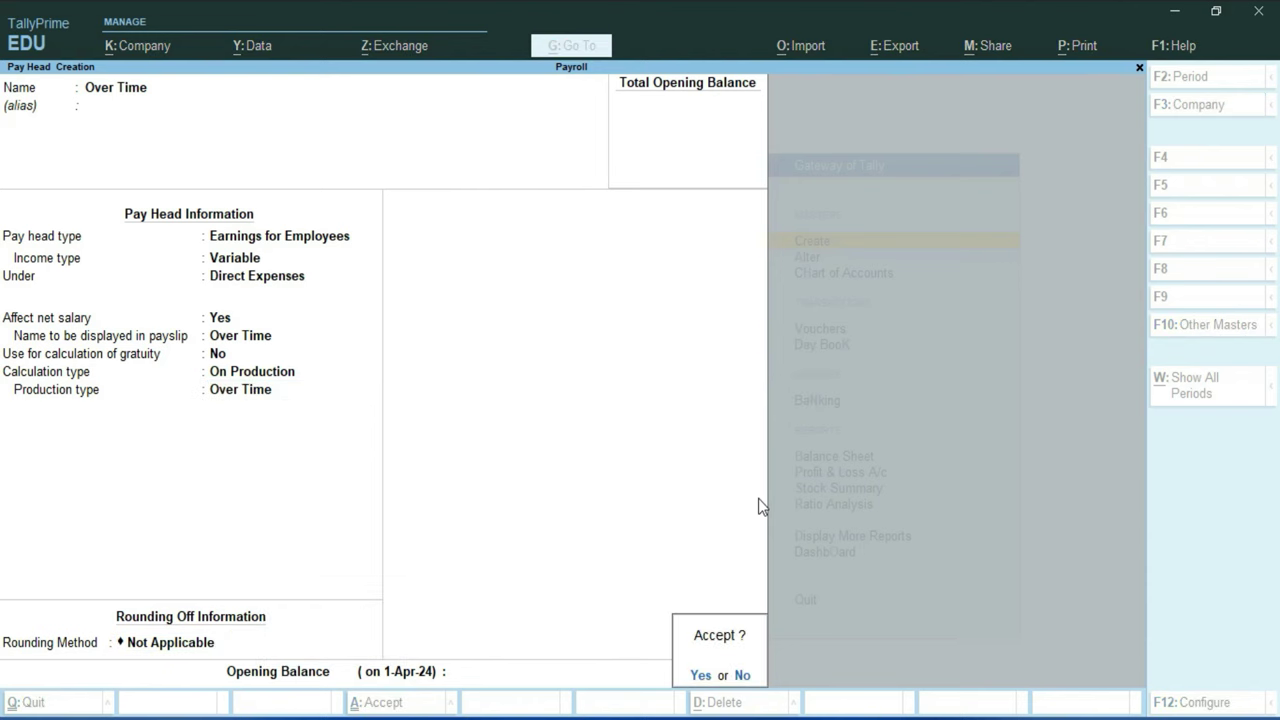
key(Return)
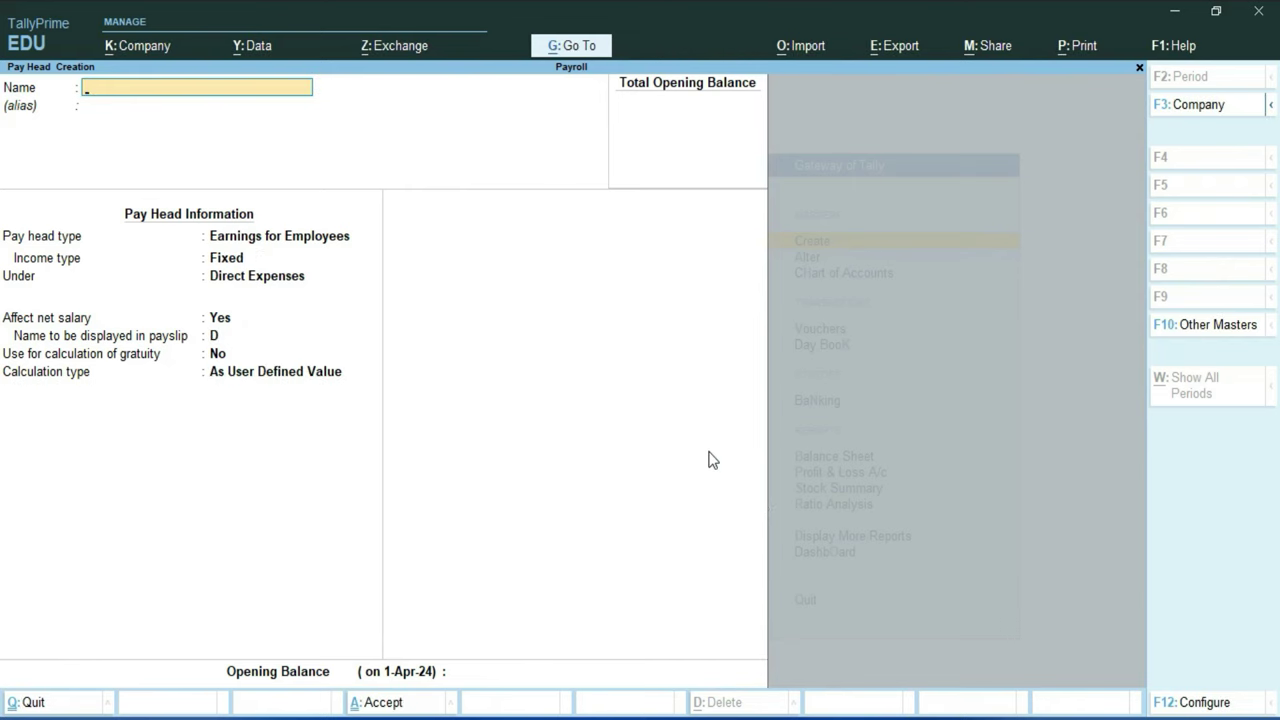
Step: Quit Pay Head Creation and start a new Employee from the List of Masters
key(Escape)
key(Return)
key(Down)
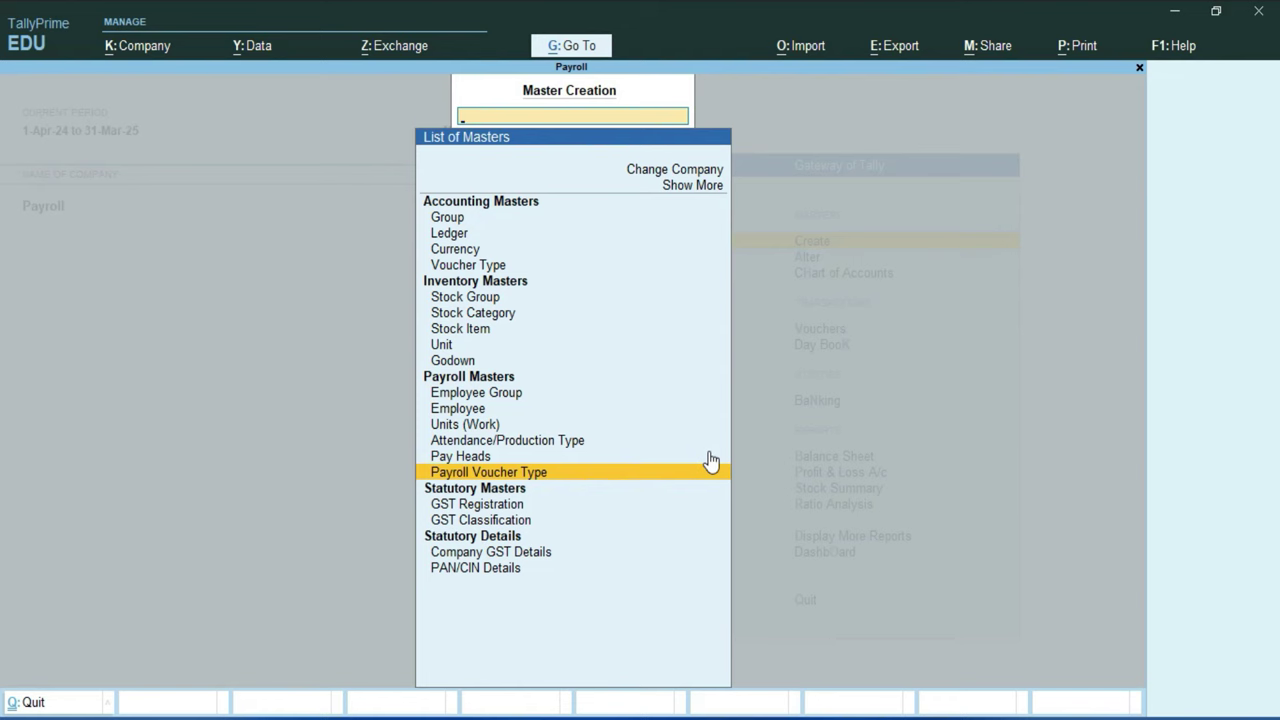
key(Up)
key(Up)
key(Up)
key(Up)
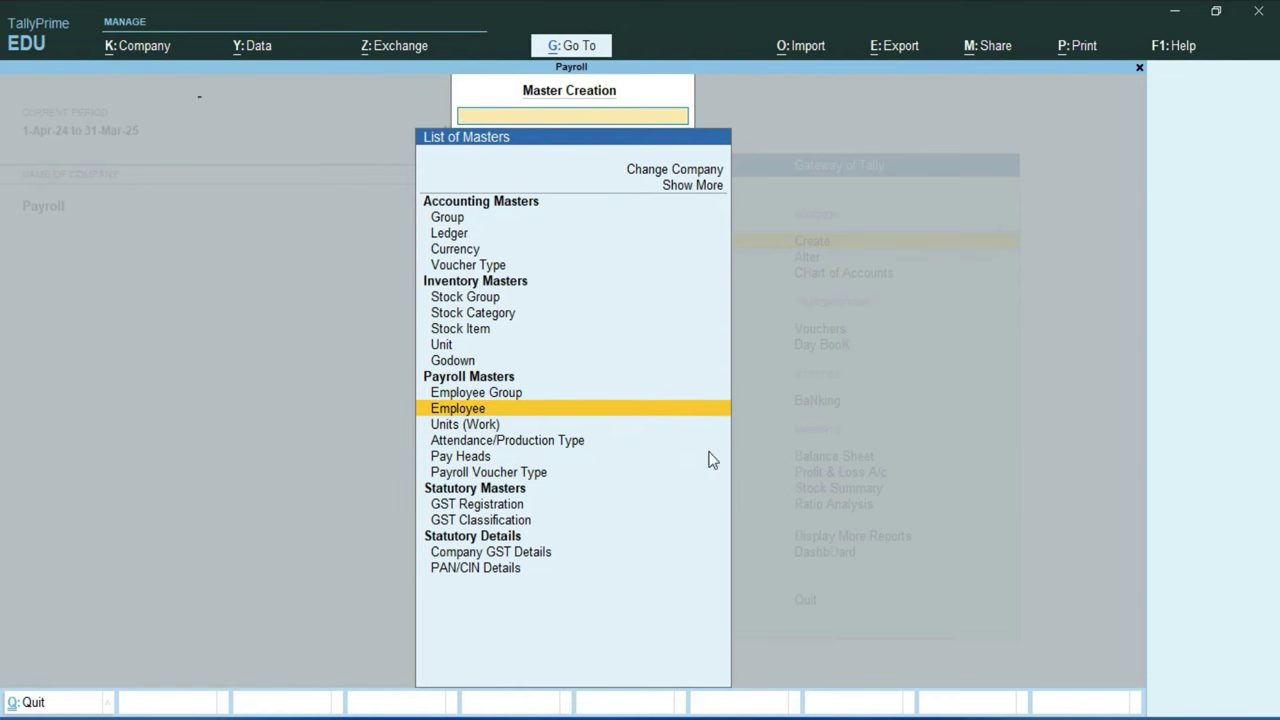
key(Return)
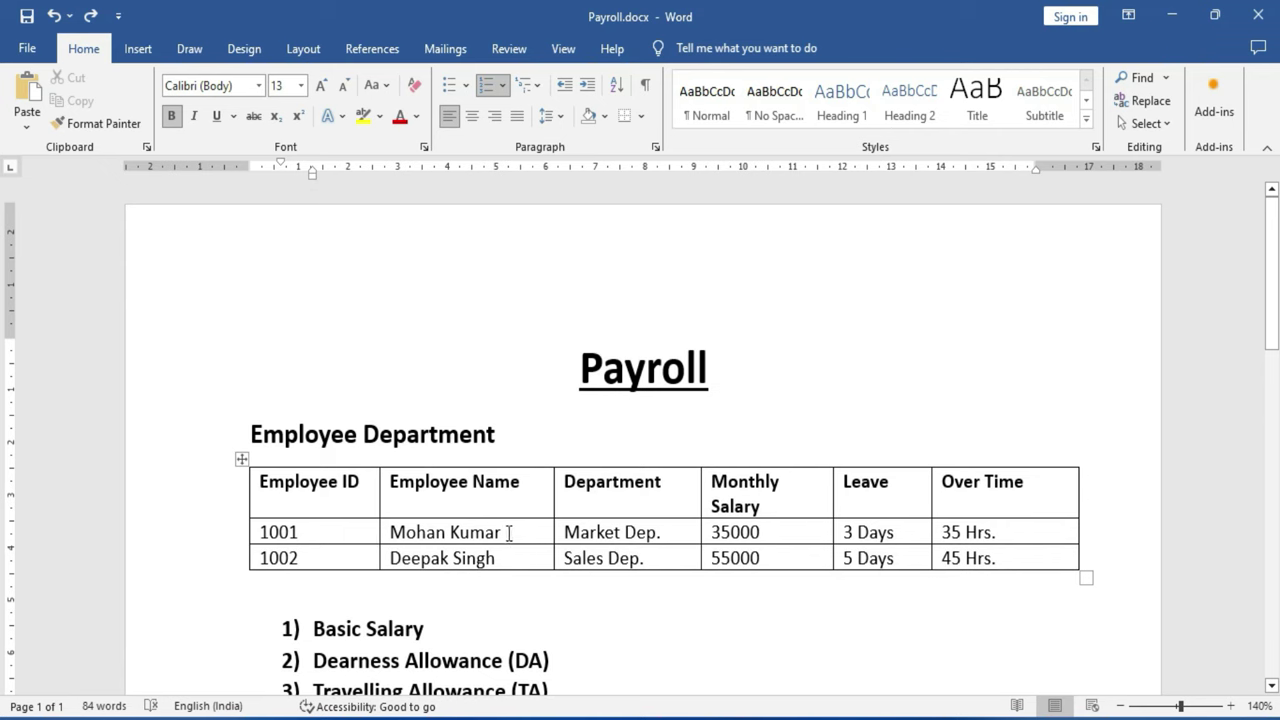
Step: Copy the employee's name from the payroll document into the employee form
drag(512, 532, 392, 532)
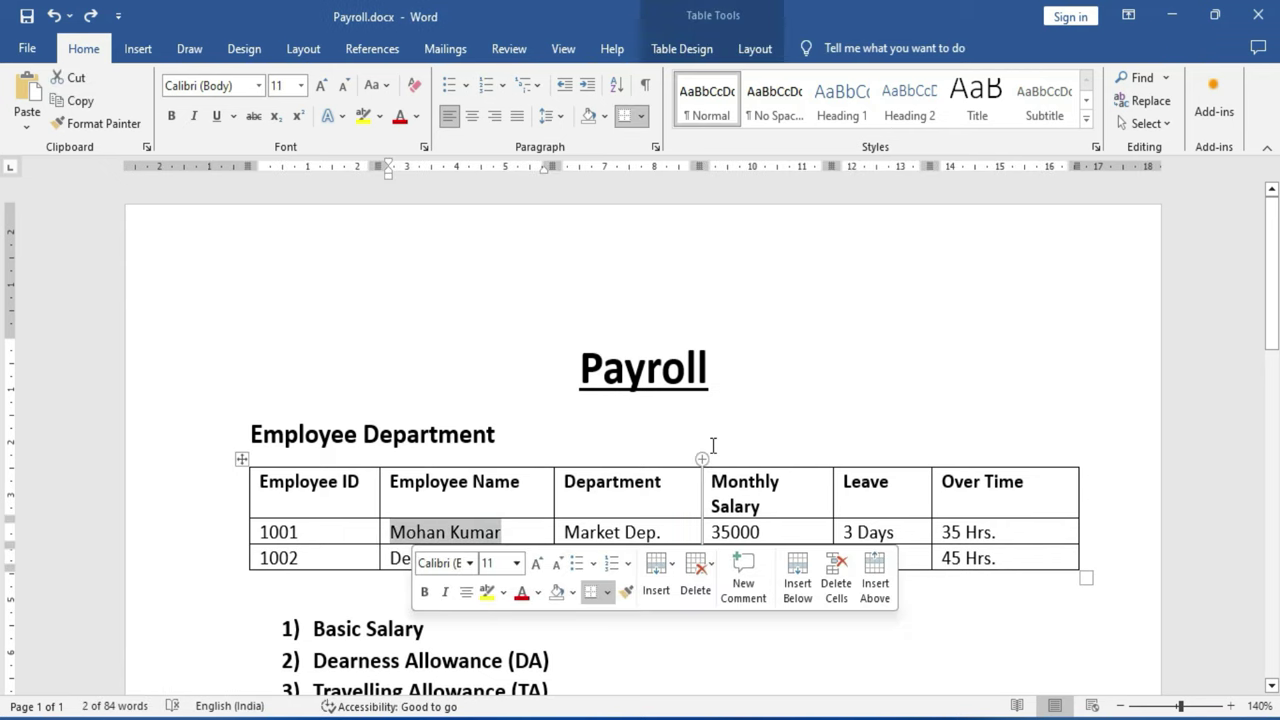
key(ctrl+c)
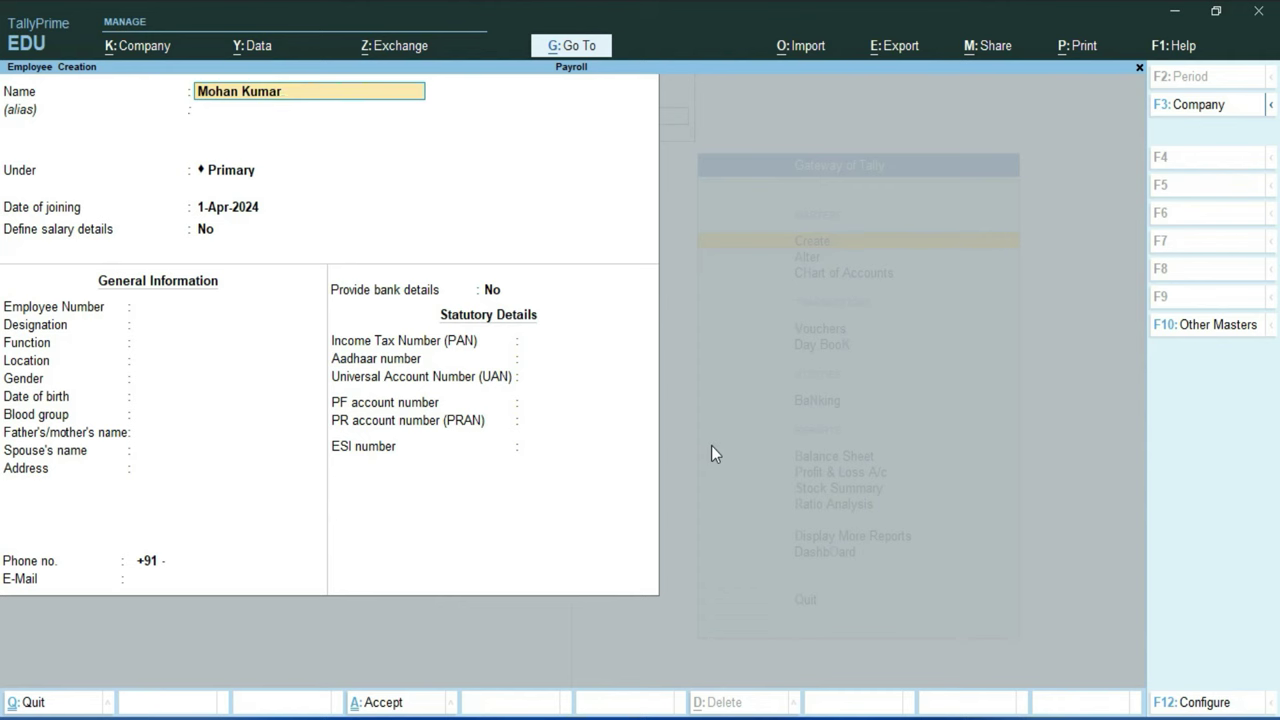
key(Return)
key(Return)
key(BackSpace)
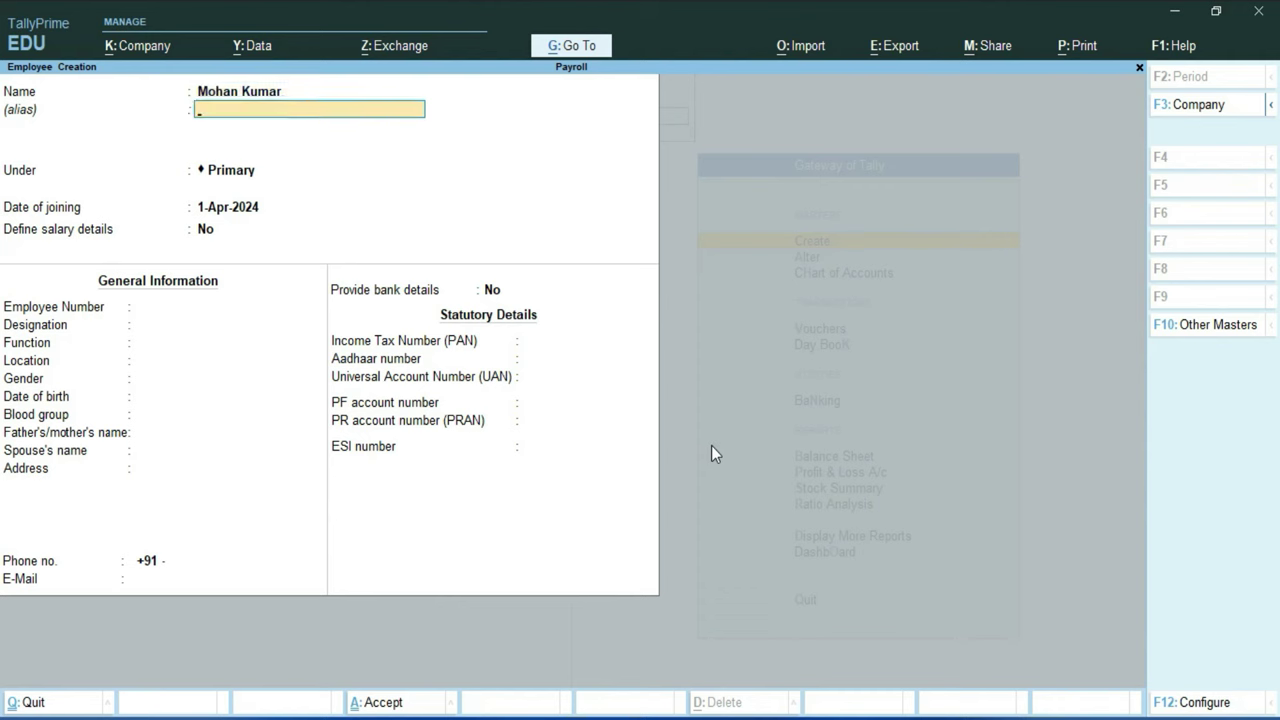
key(Return)
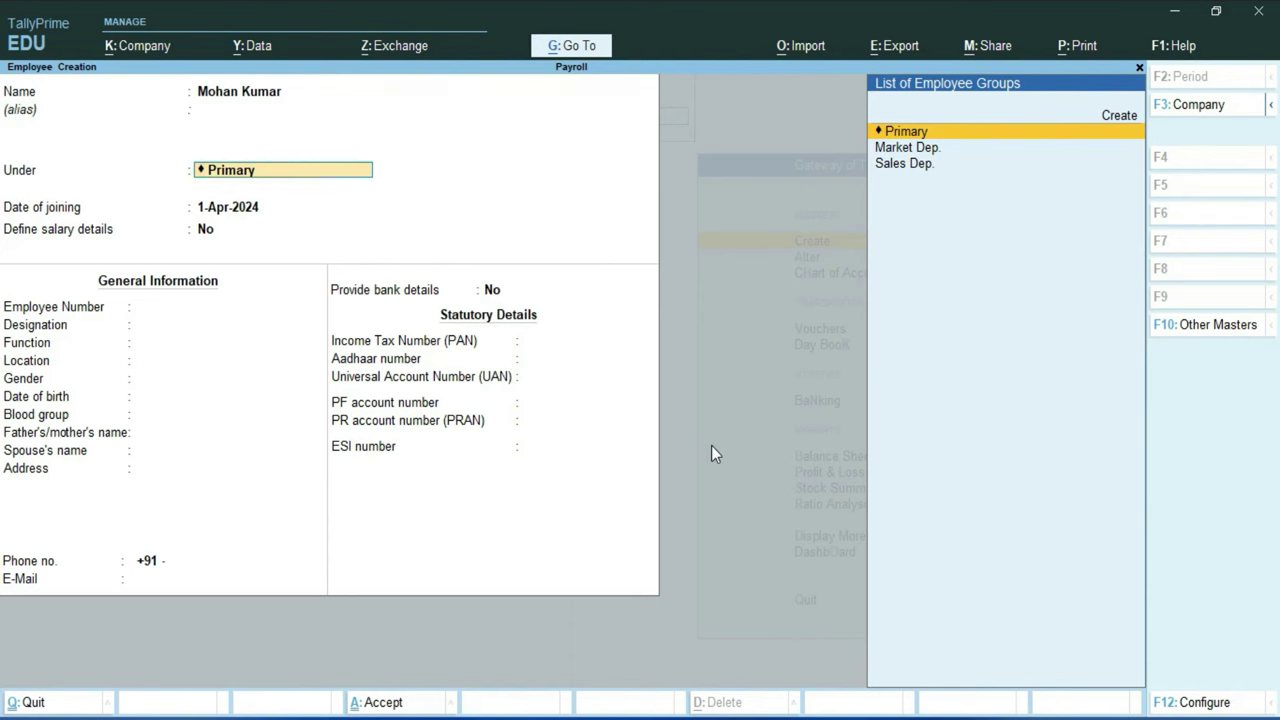
key(alt+Tab)
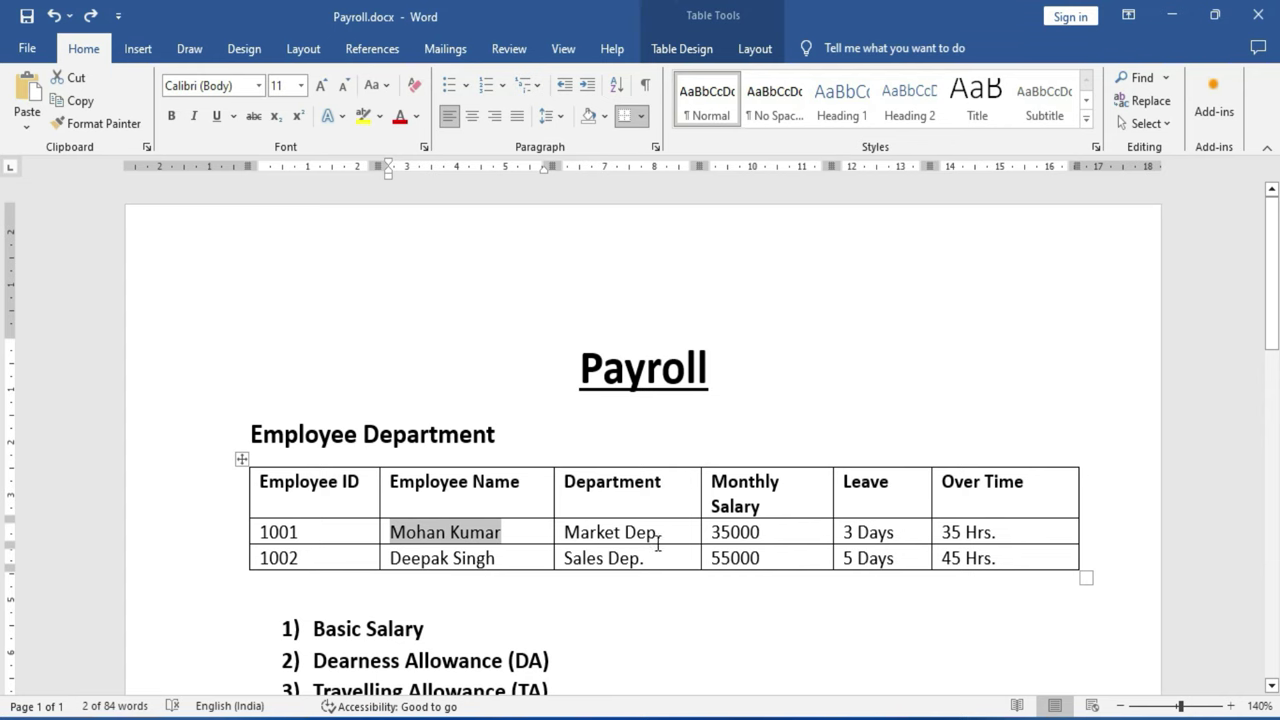
click(659, 535)
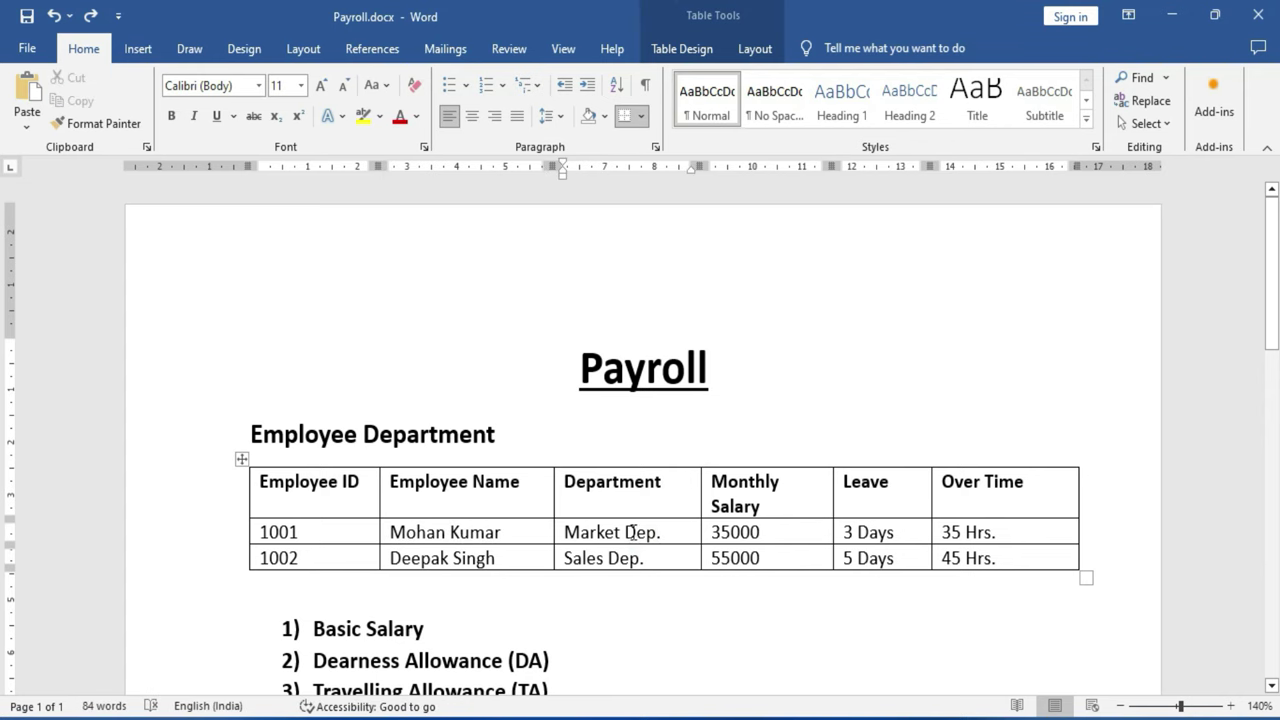
key(alt+Tab)
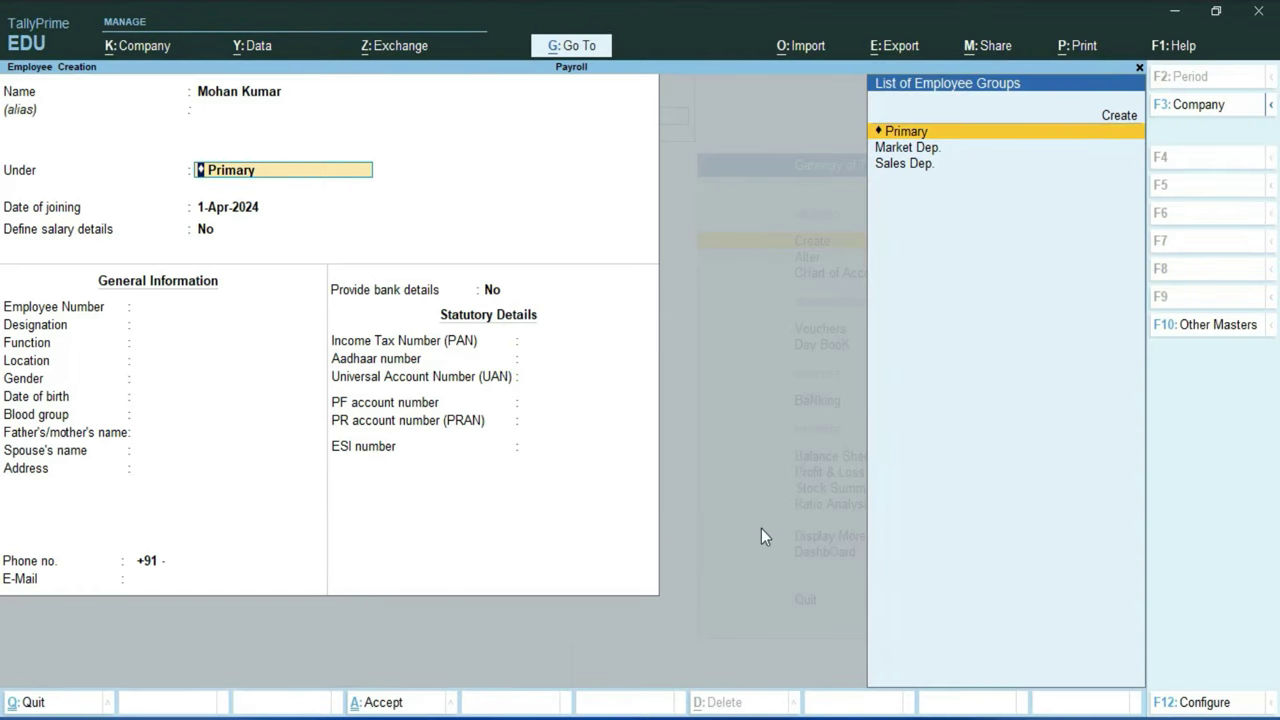
Step: Place the employee under Market Dep., joining 1-Apr-2024, with salary details set to No
key(Down)
key(Return)
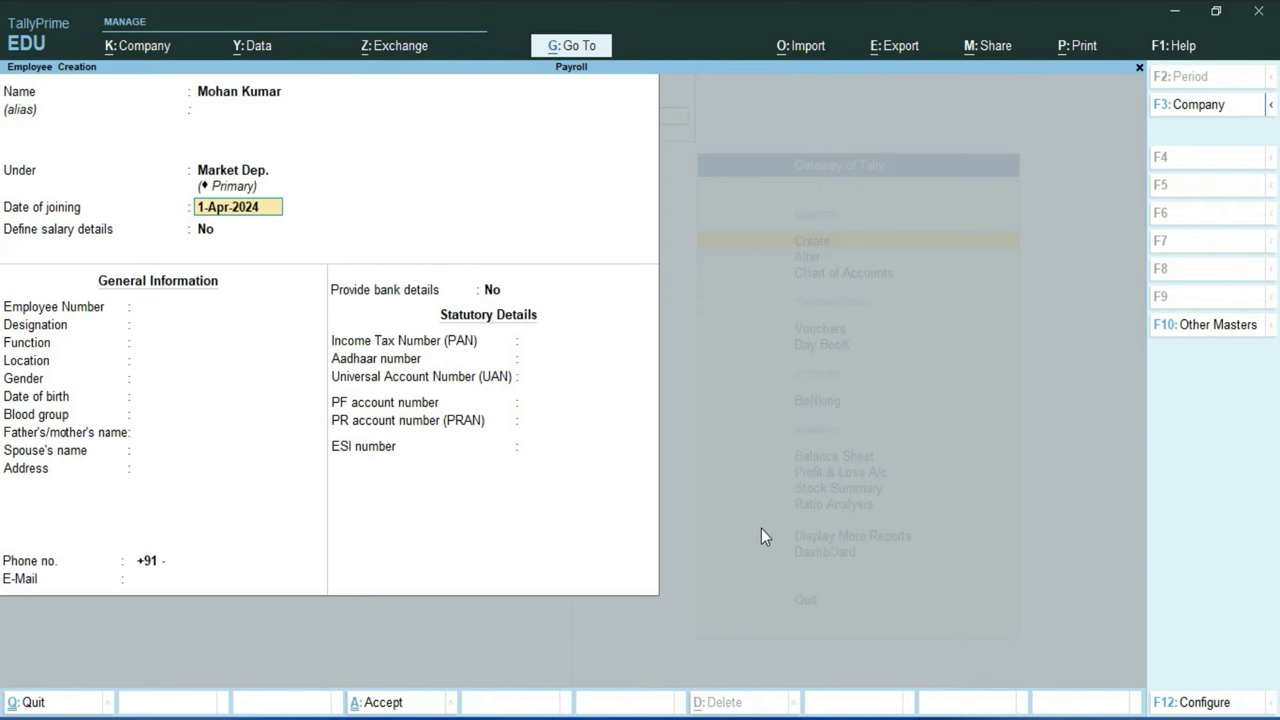
key(Return)
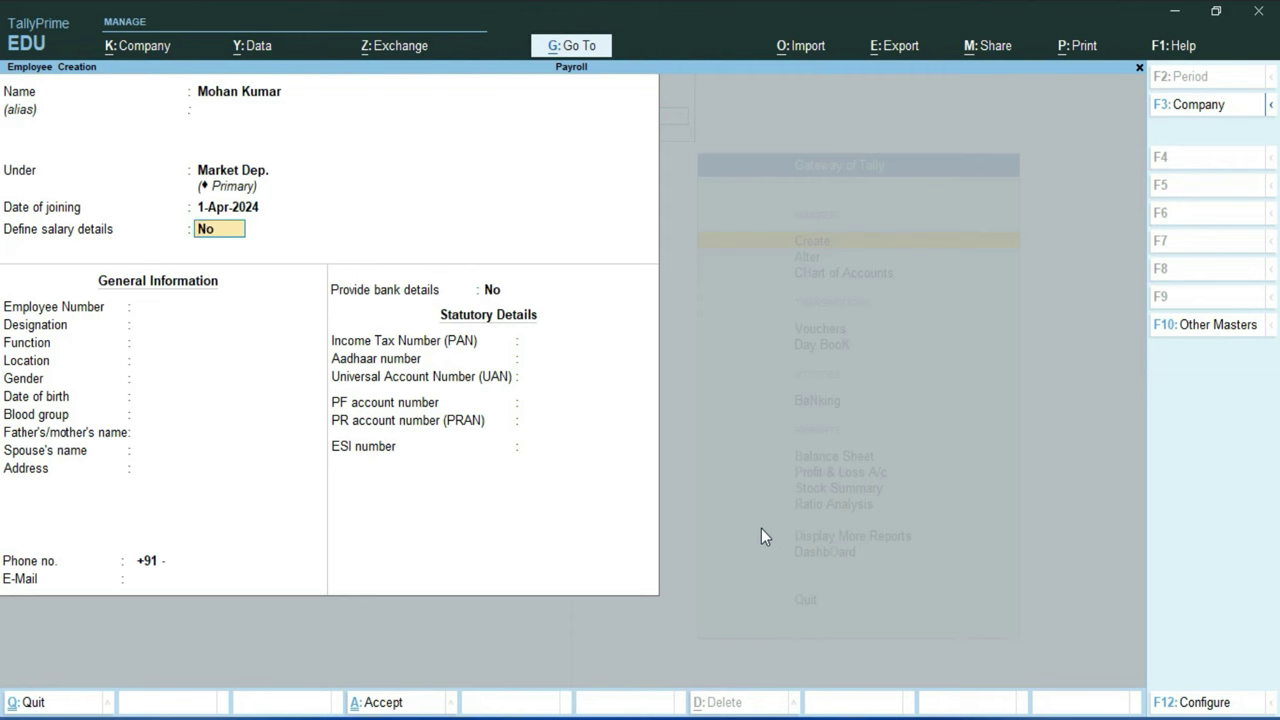
key(Return)
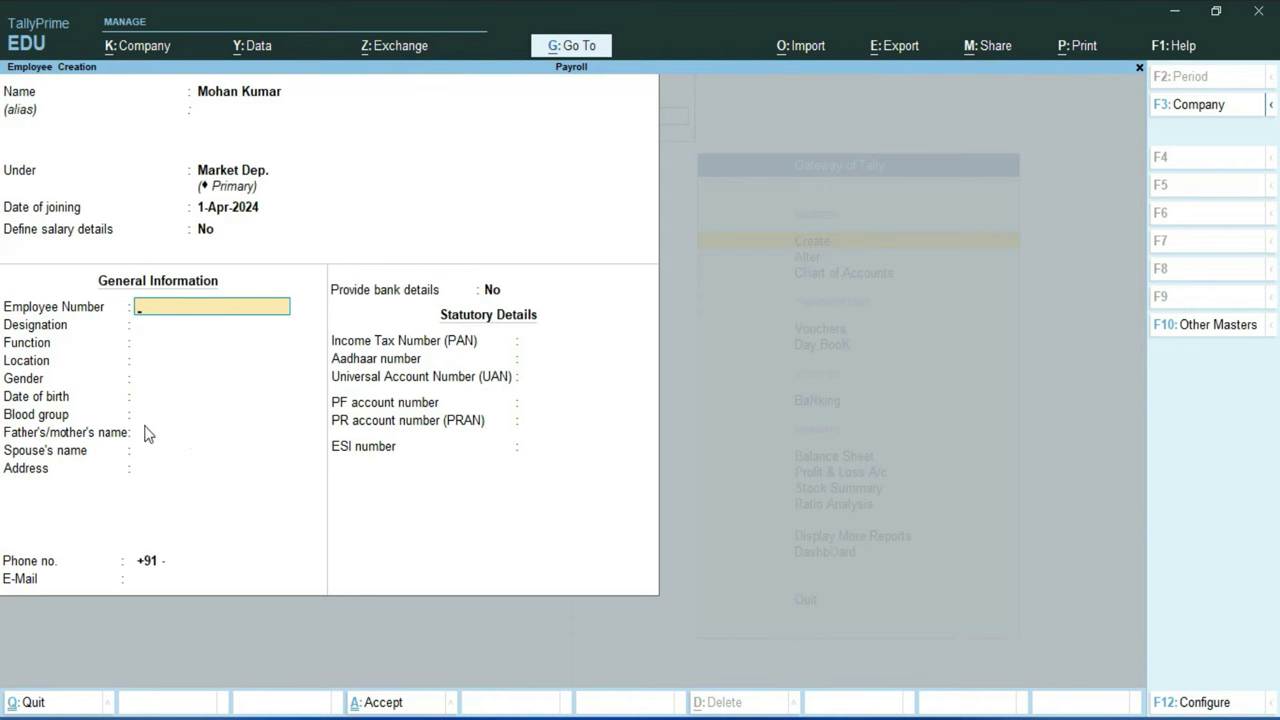
Step: Enter employee number 1001, designation Manager, function Managing, and the work location
text(1001)
key(Return)
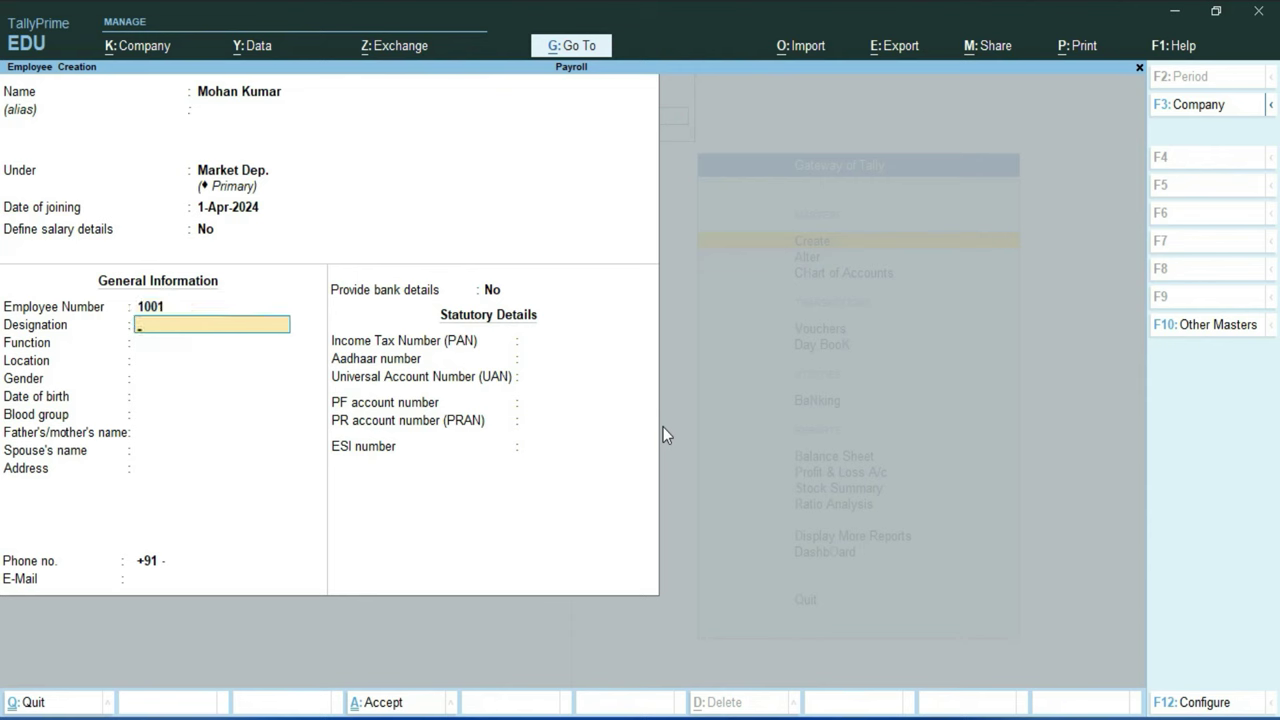
text(Manager)
key(Return)
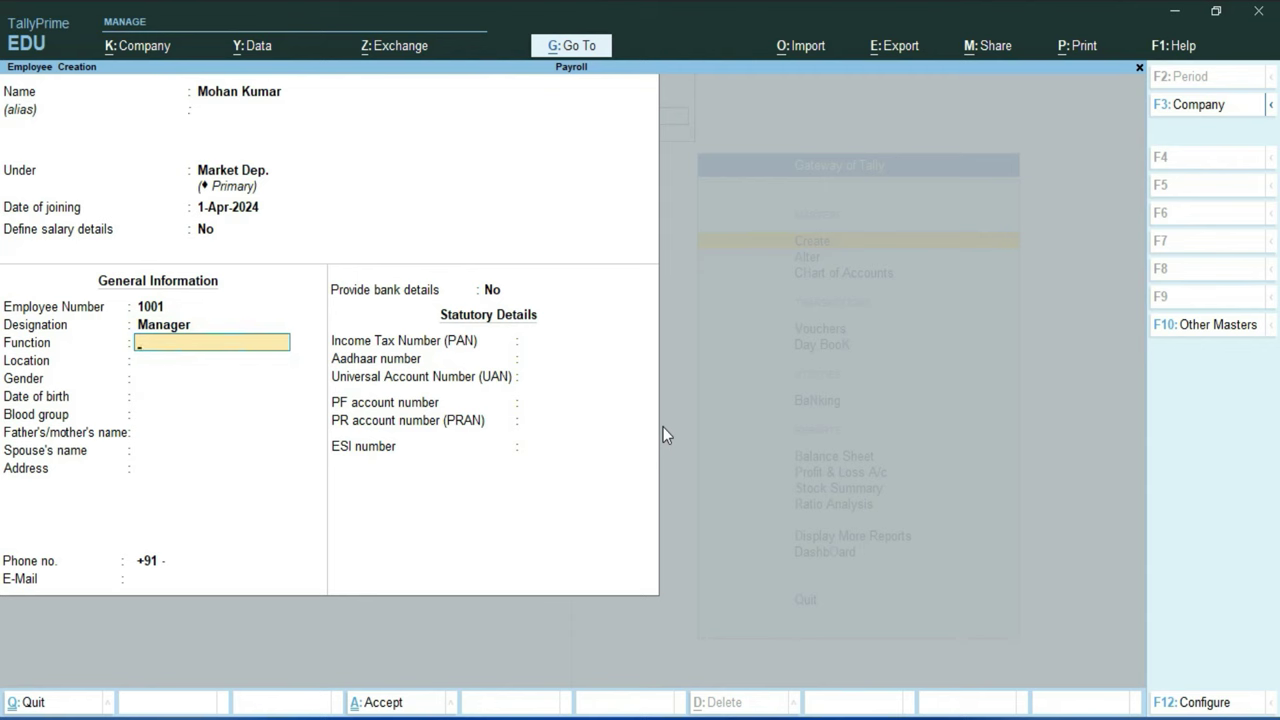
text(Managing)
key(Return)
text(Sant Nagar)
key(Return)
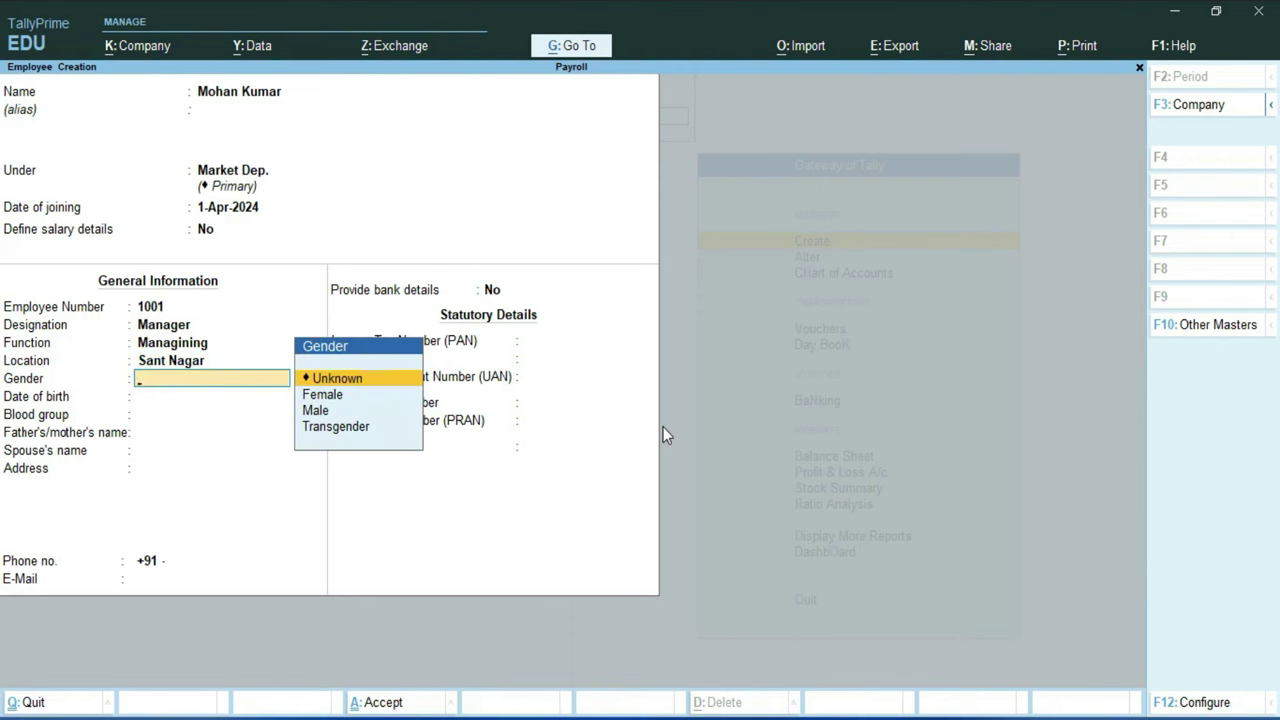
Step: Set the employee's gender to Male and blood group to B Positive
key(Down)
key(Down)
key(Return)
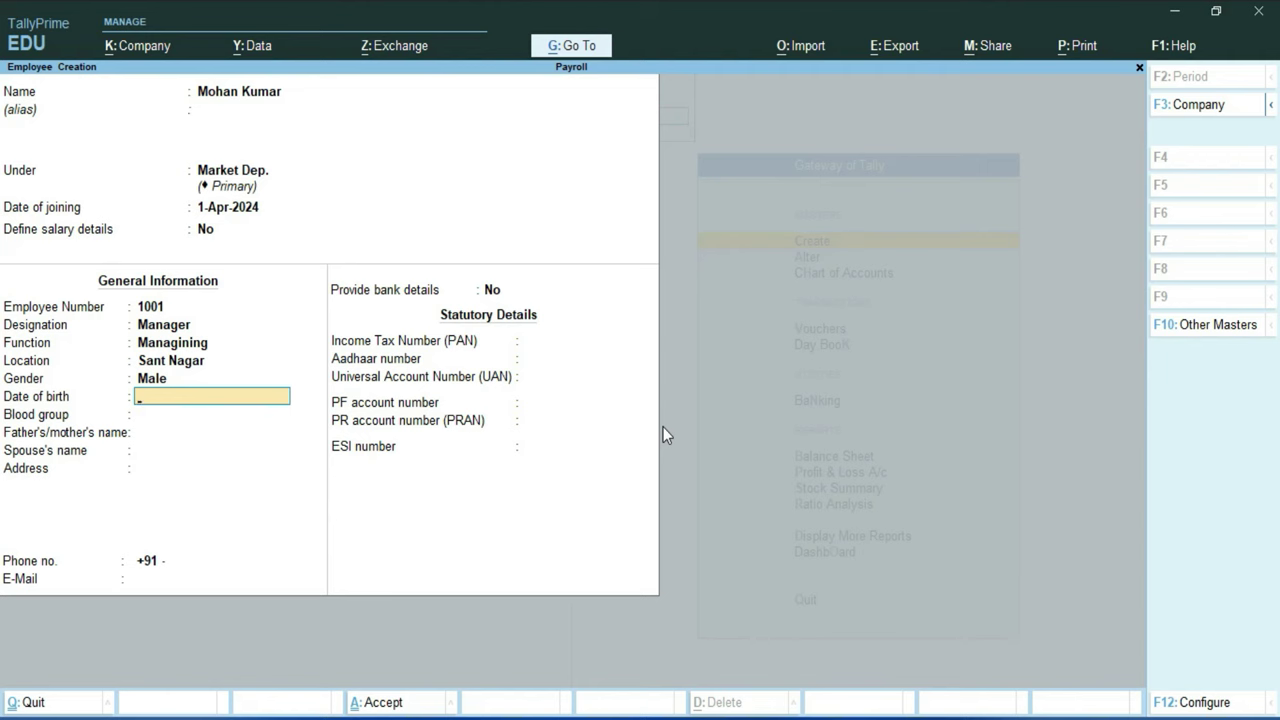
key(Return)
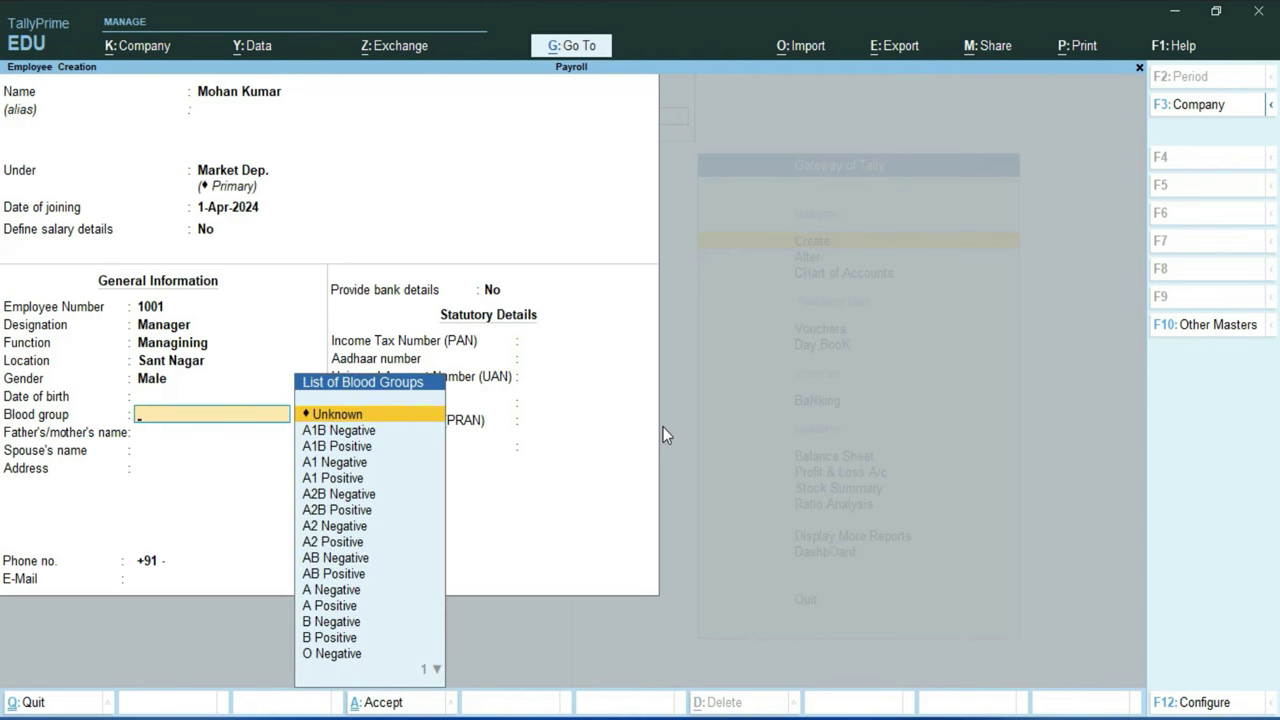
key(Down)
key(Down)
key(Down)
key(Down)
key(Down)
key(Down)
key(Down)
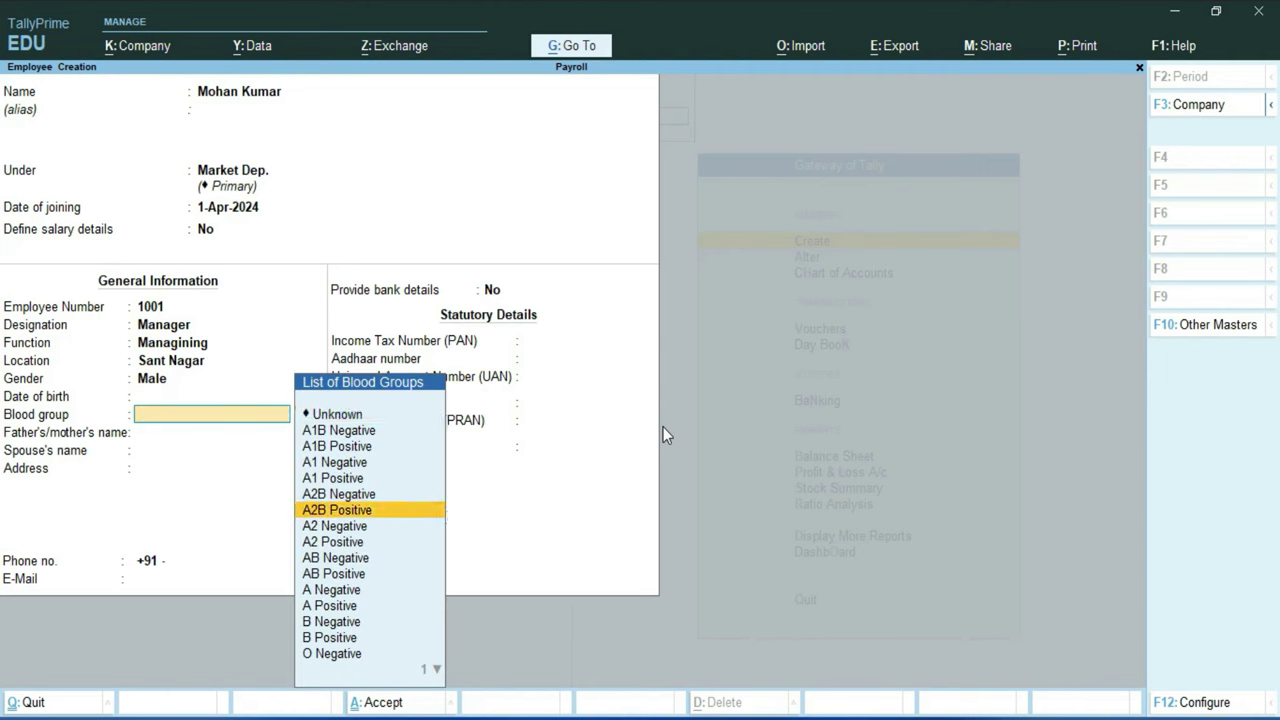
key(Down)
key(Down)
key(Down)
key(Down)
key(Down)
key(Down)
key(Down)
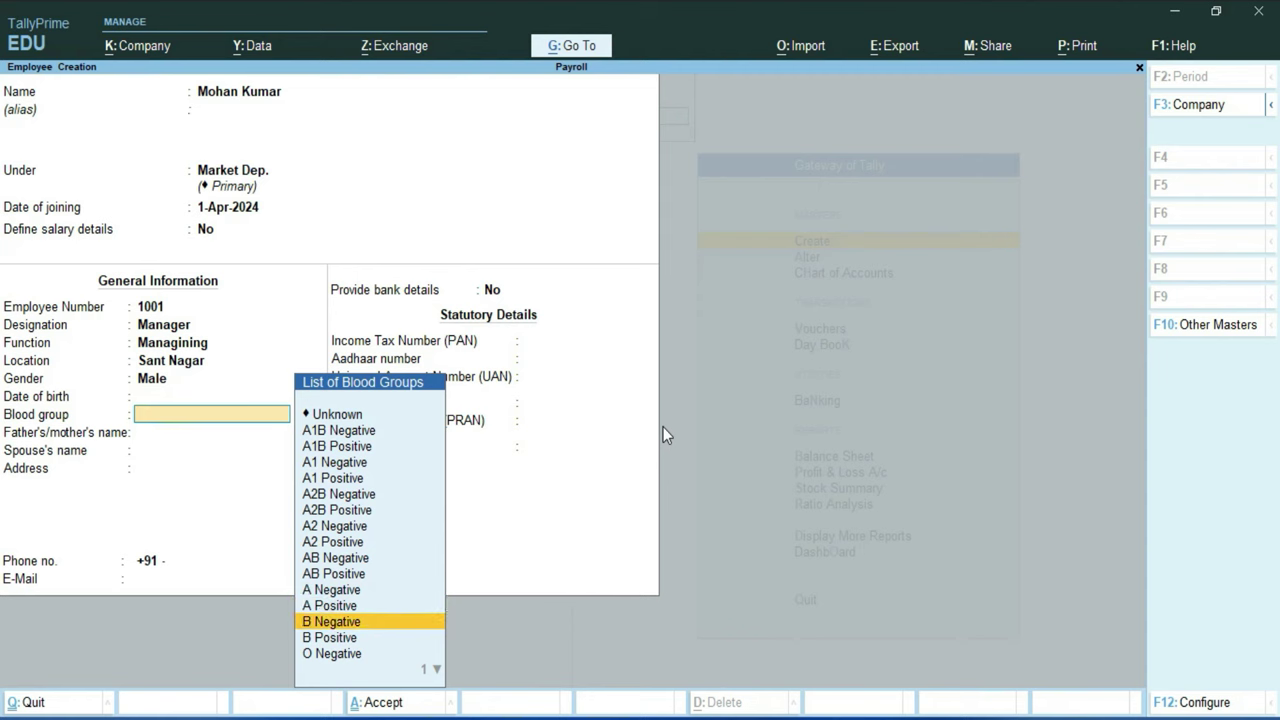
key(Return)
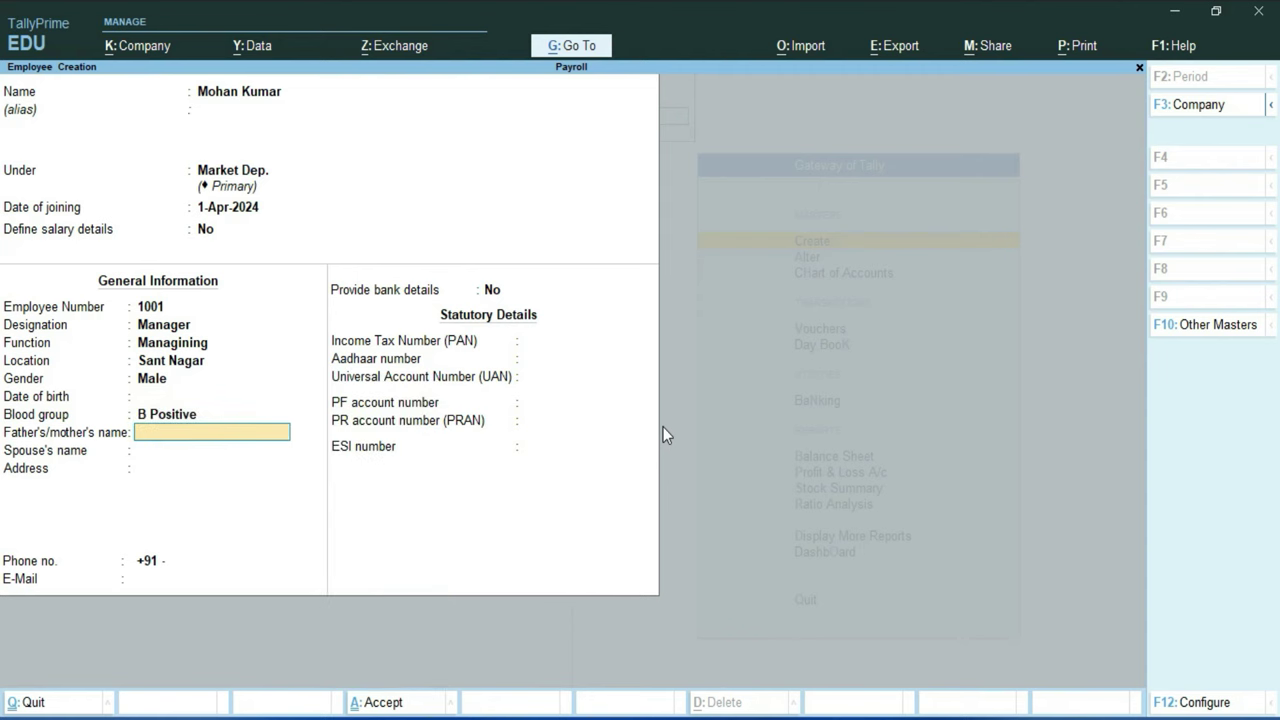
Step: Fill in the parent's and spouse's names, residential address, phone number and e-mail address
key(Return)
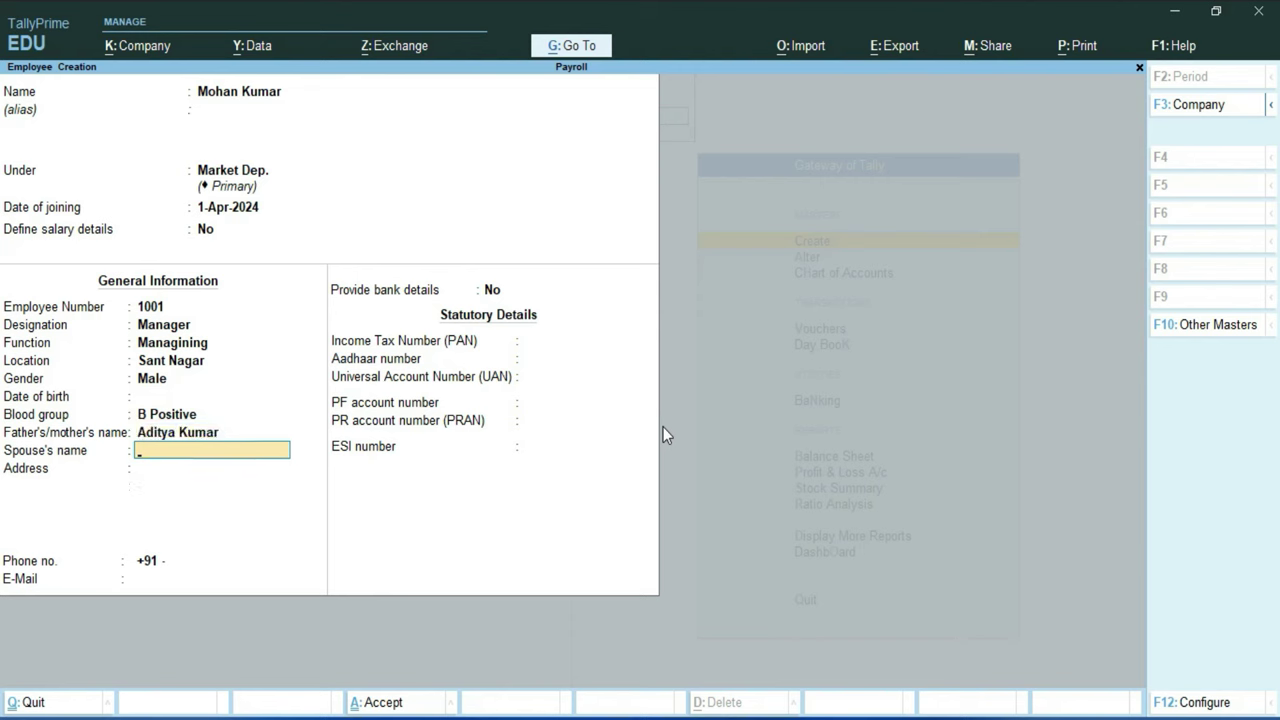
text(Deepika)
key(Return)
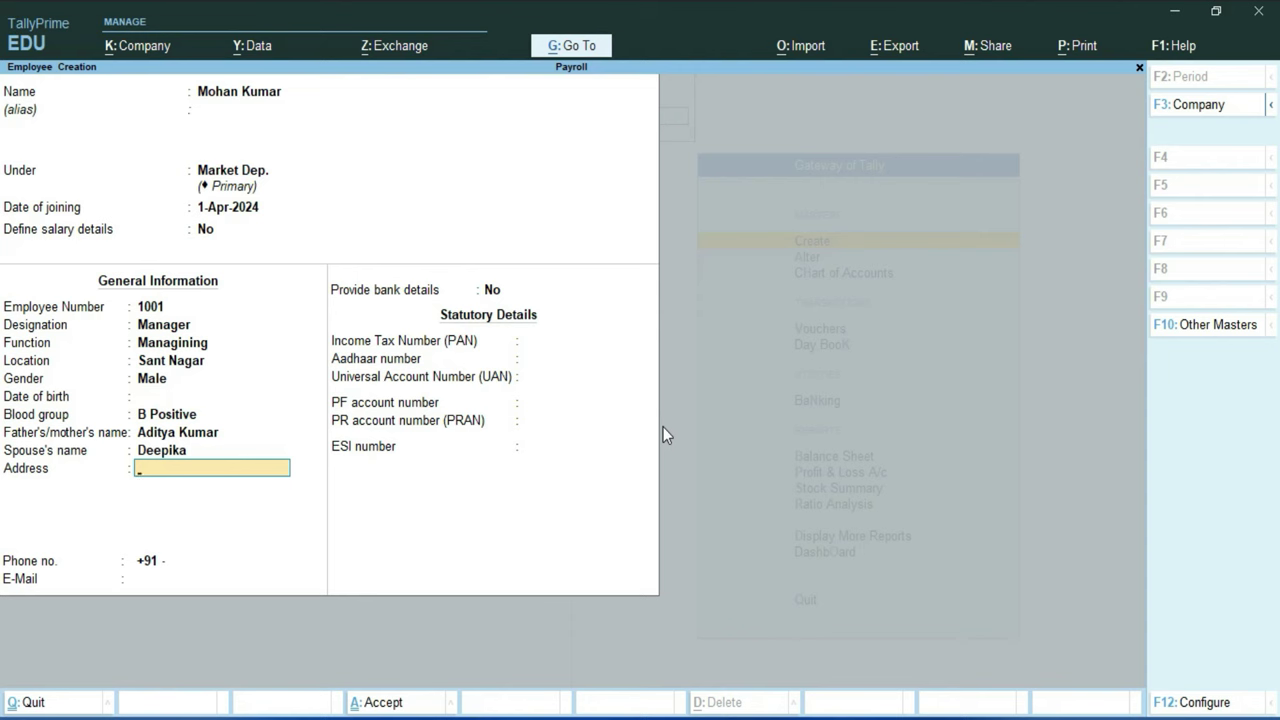
key(Return)
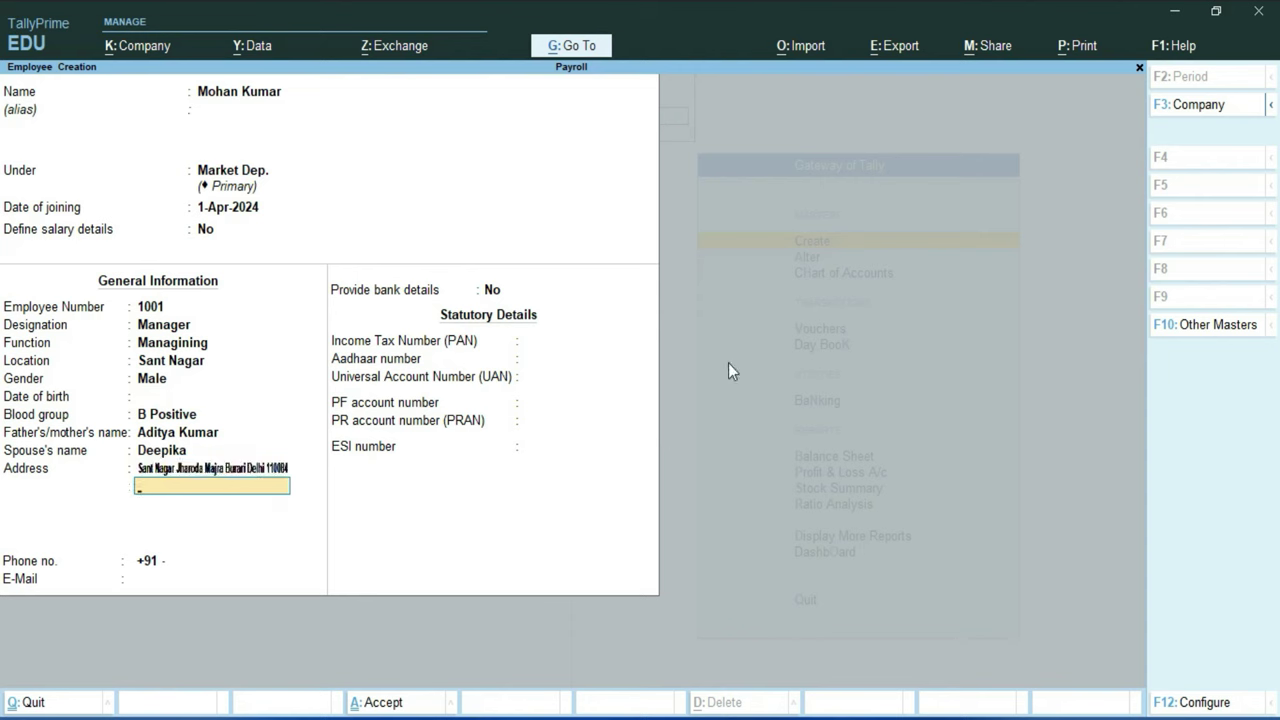
key(Return)
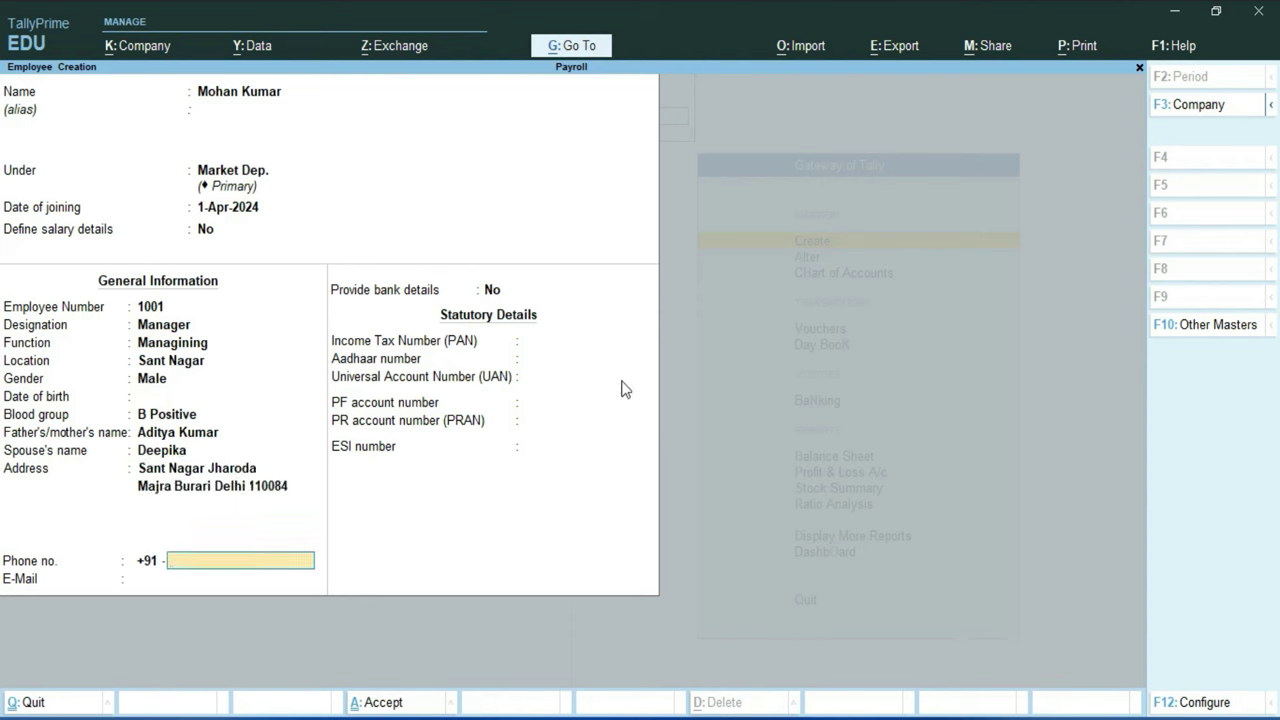
key(Return)
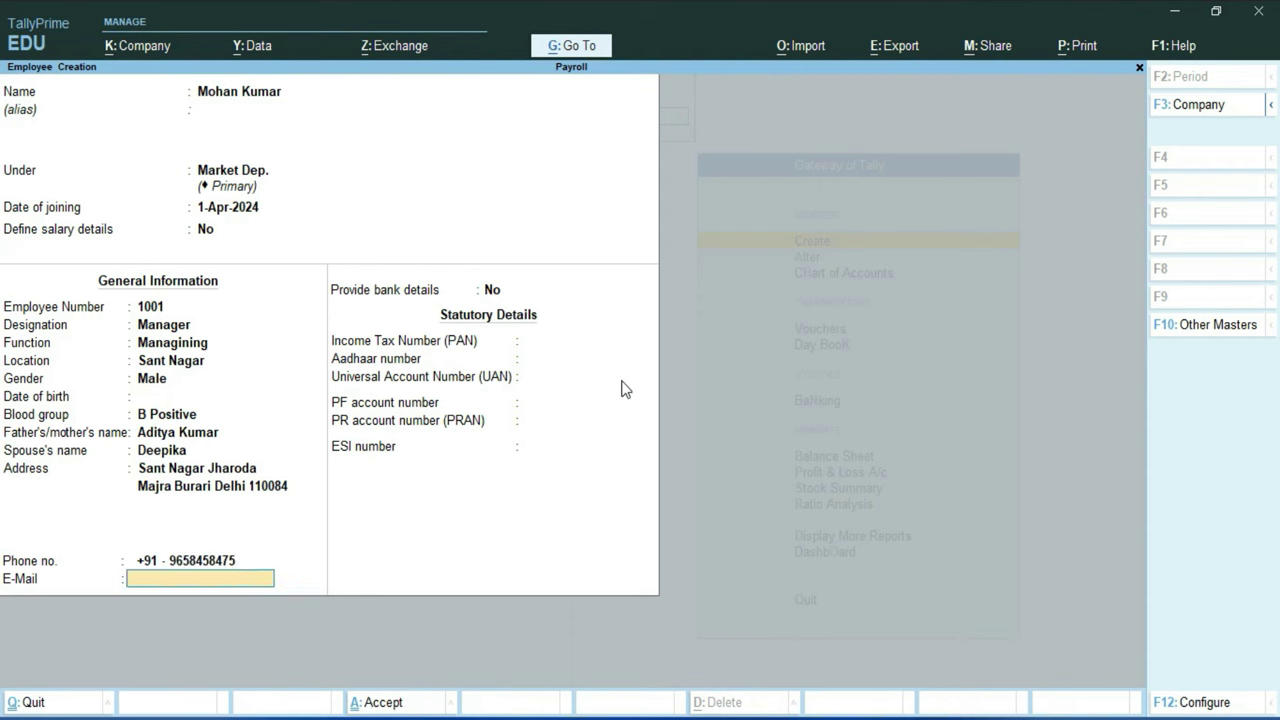
key(Return)
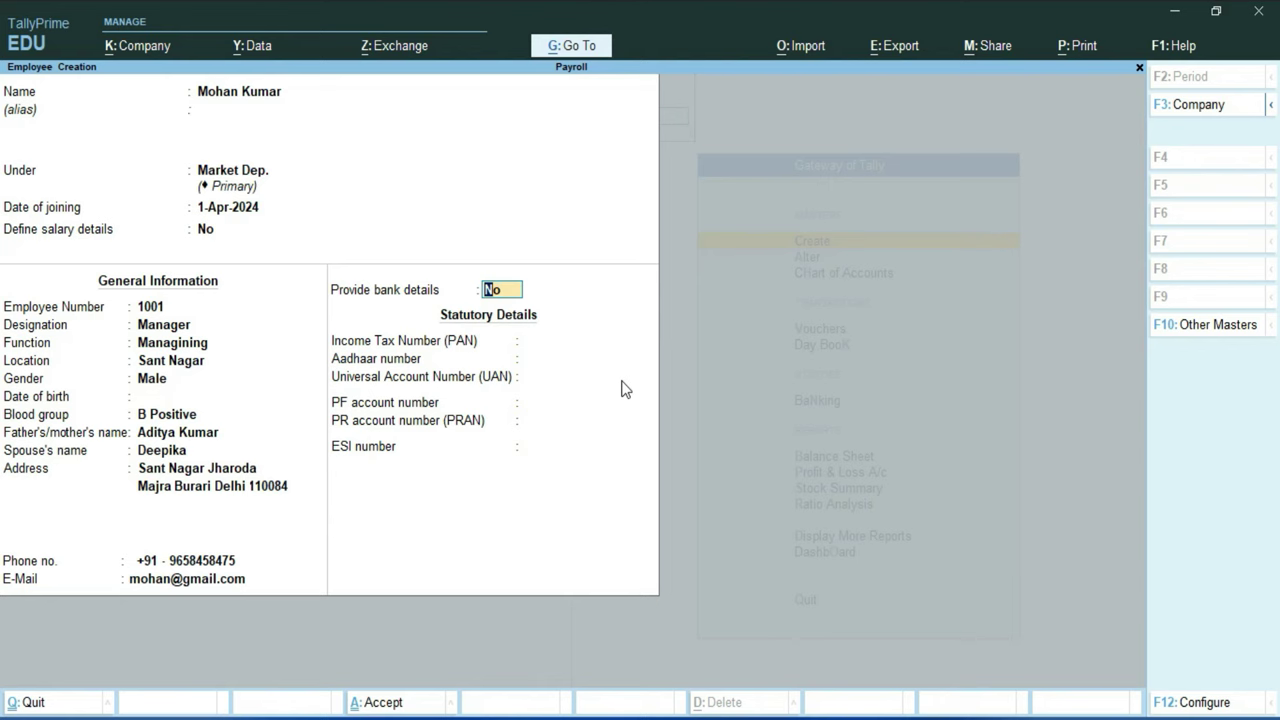
Step: Turn on bank details, enter the account number and IFS code SBIN0013161, and create bank State Bank of India
text(y)
key(Return)
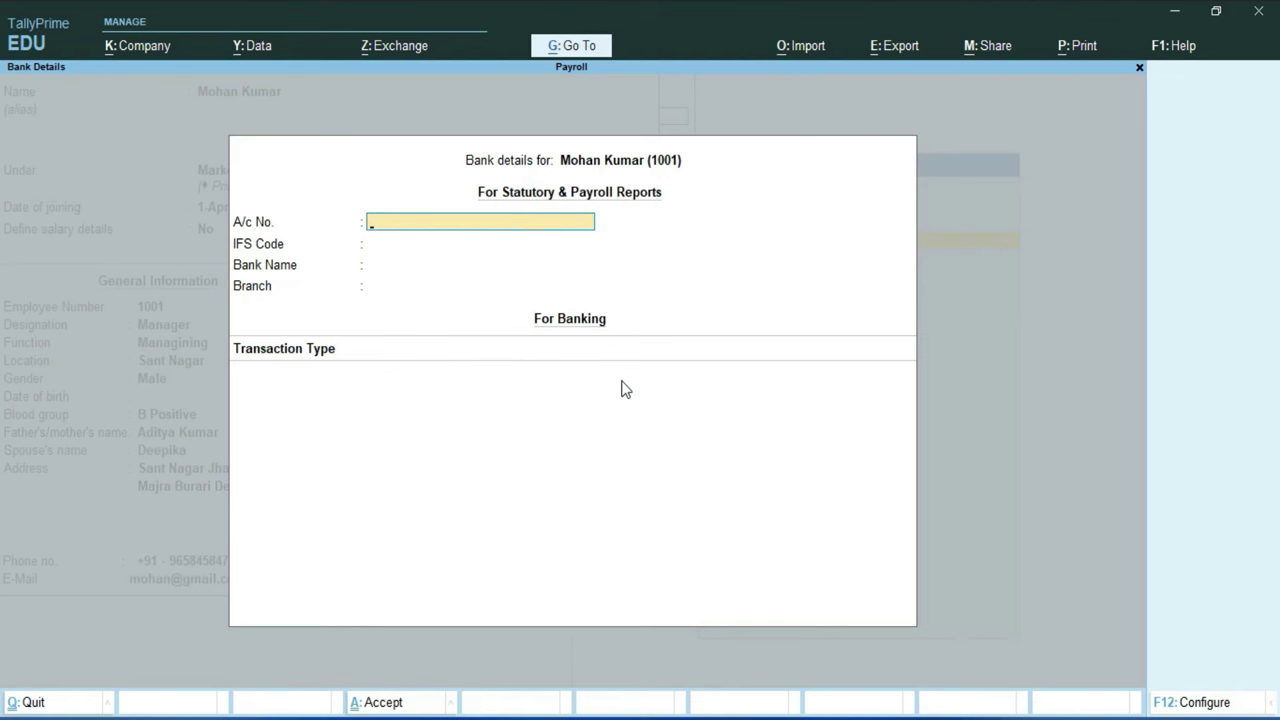
key(Return)
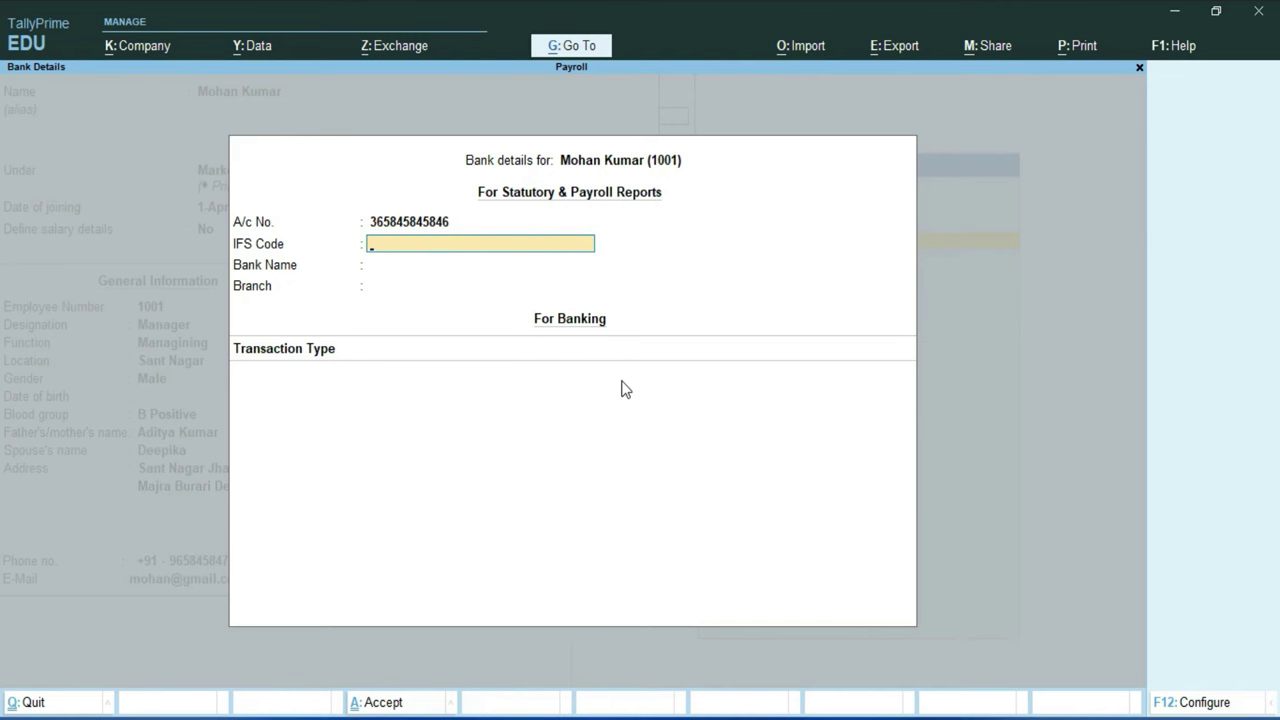
text(SBIN0013161)
key(Return)
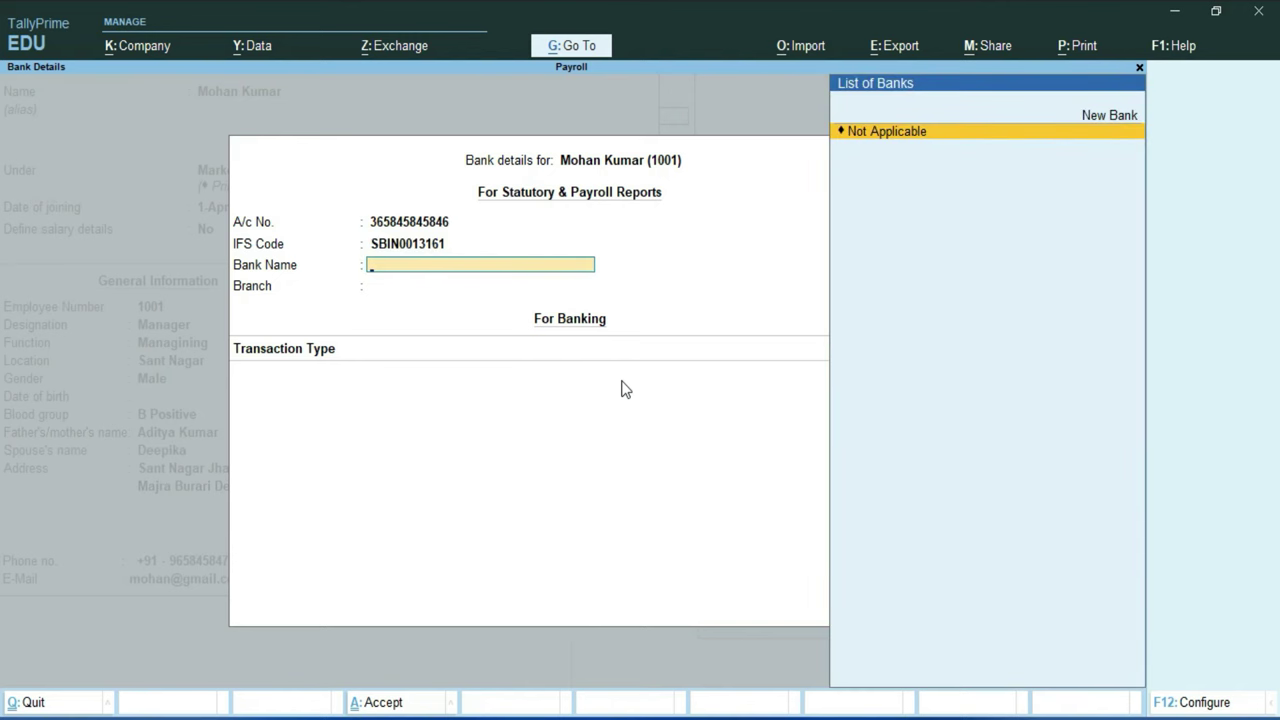
key(Up)
key(Return)
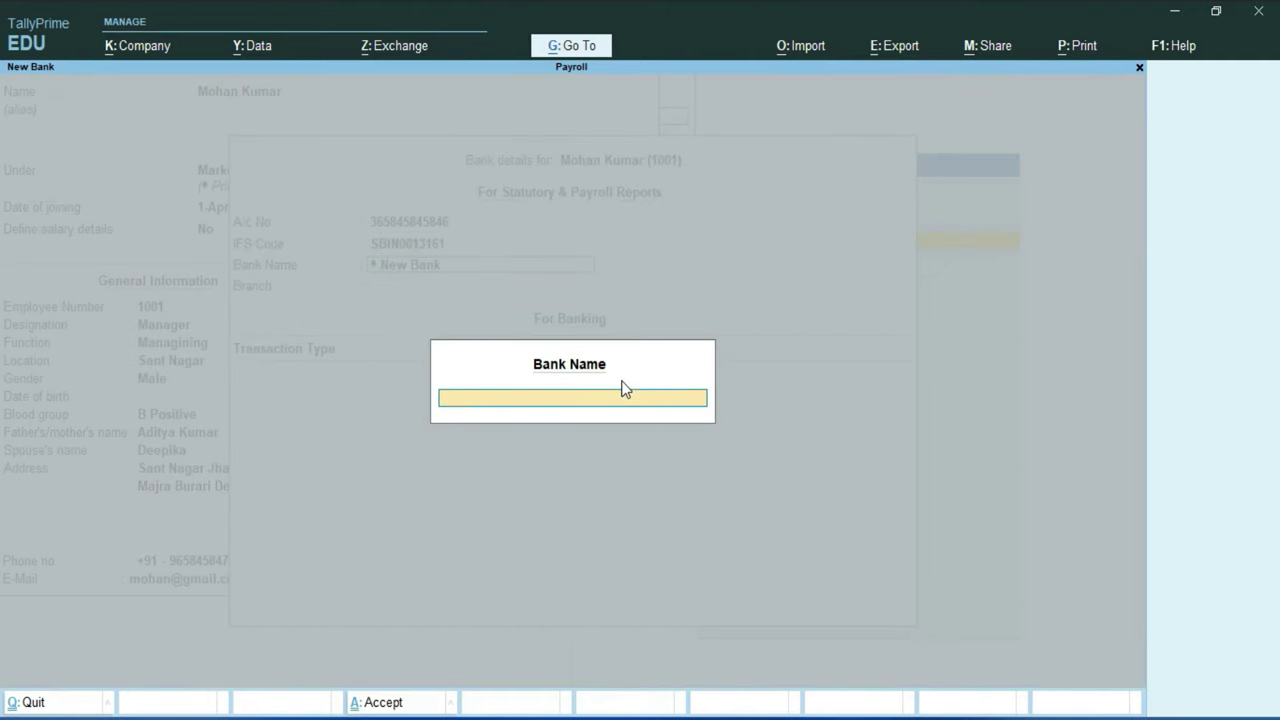
text(State Bank of India)
key(Return)
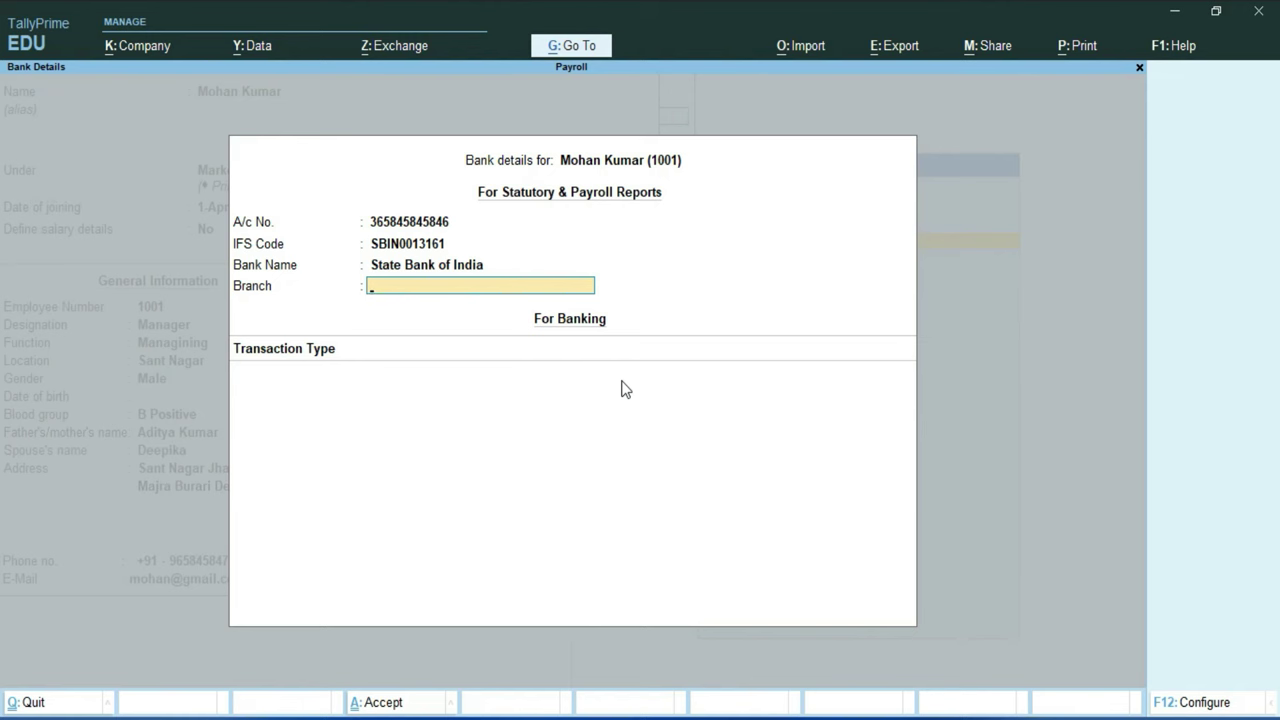
Step: Set the Sant Nagar branch, e-Fund Transfer, company bank All Items and the beneficiary code, then accept
text(Sant Nagar)
key(Return)
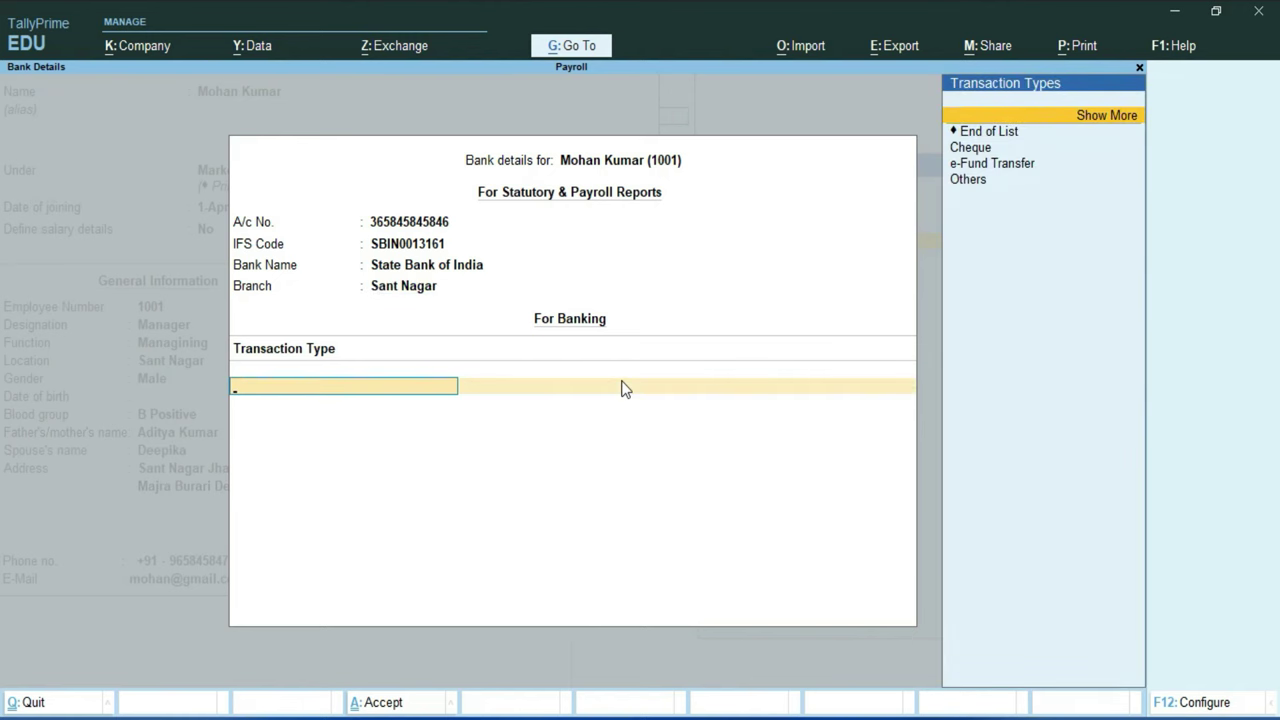
key(Up)
key(Up)
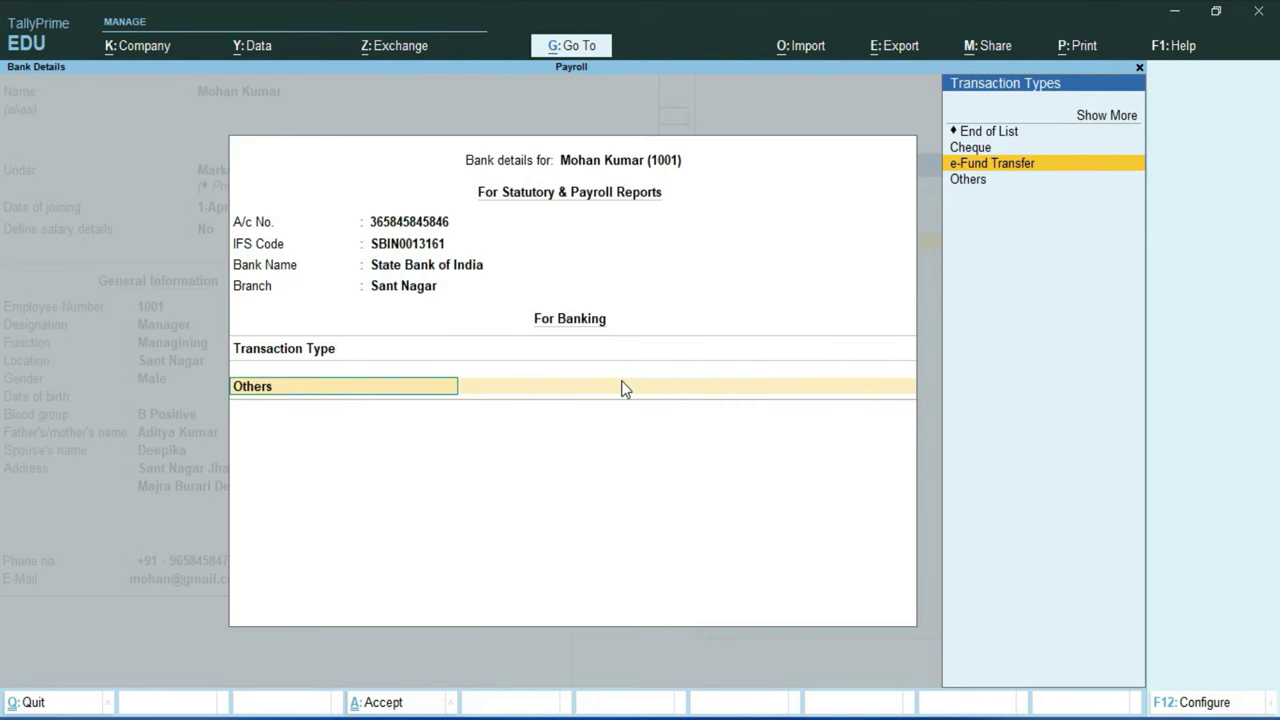
key(Return)
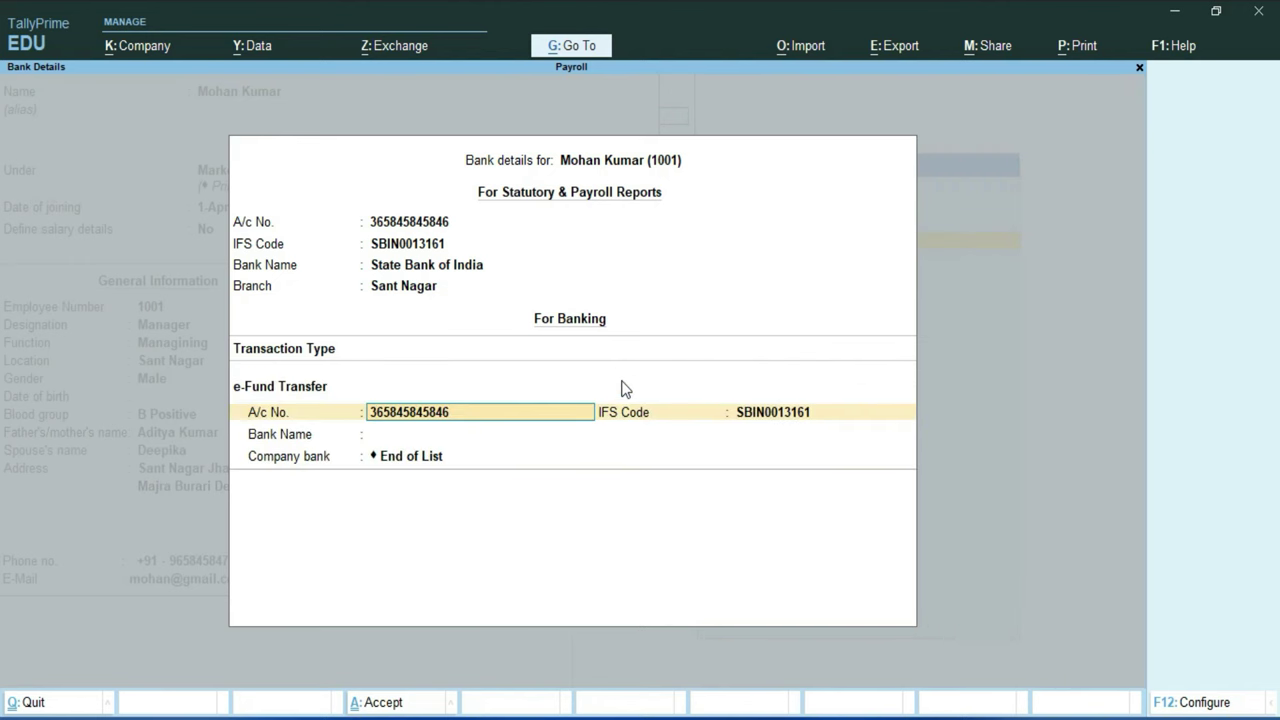
key(Return)
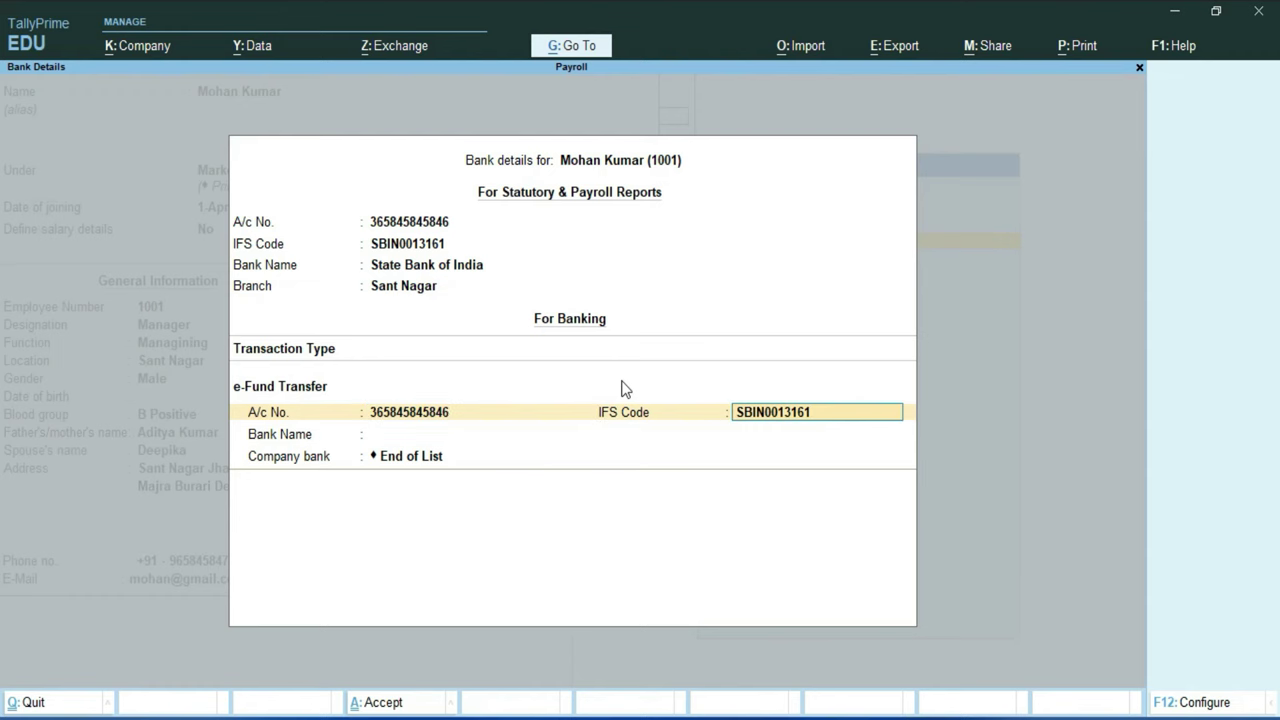
key(Return)
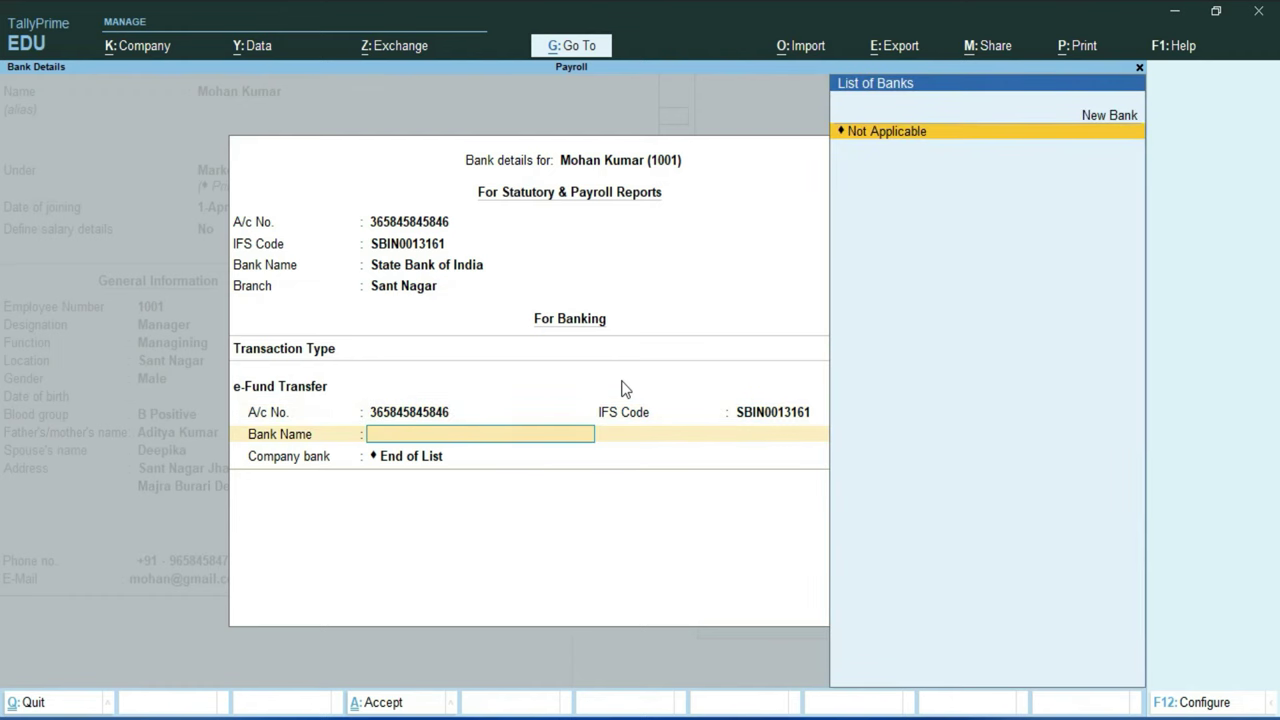
key(Up)
key(Return)
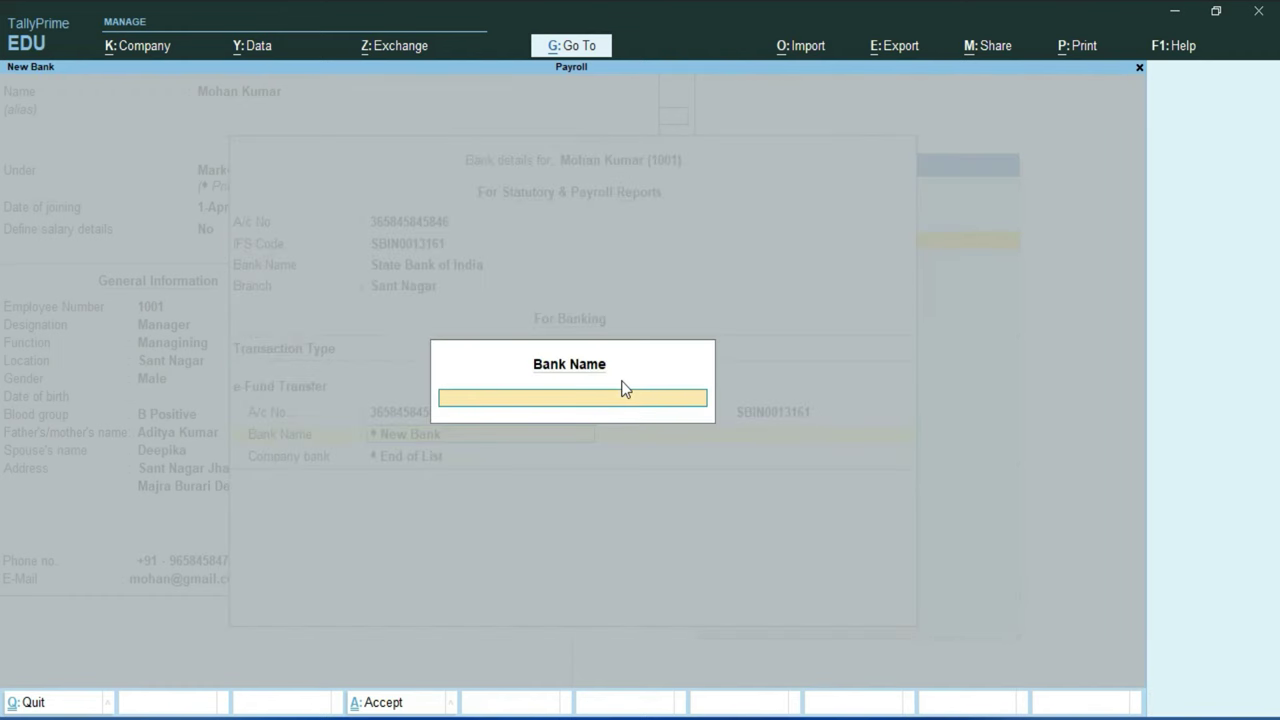
key(Return)
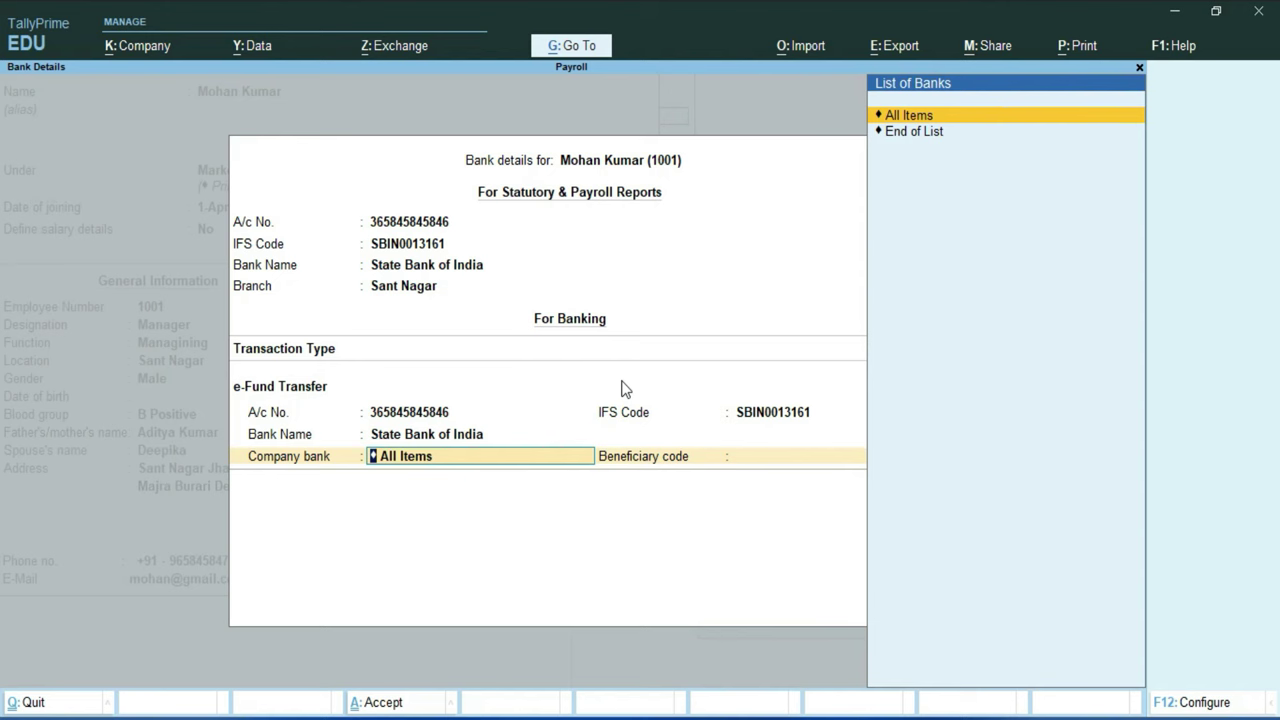
key(Return)
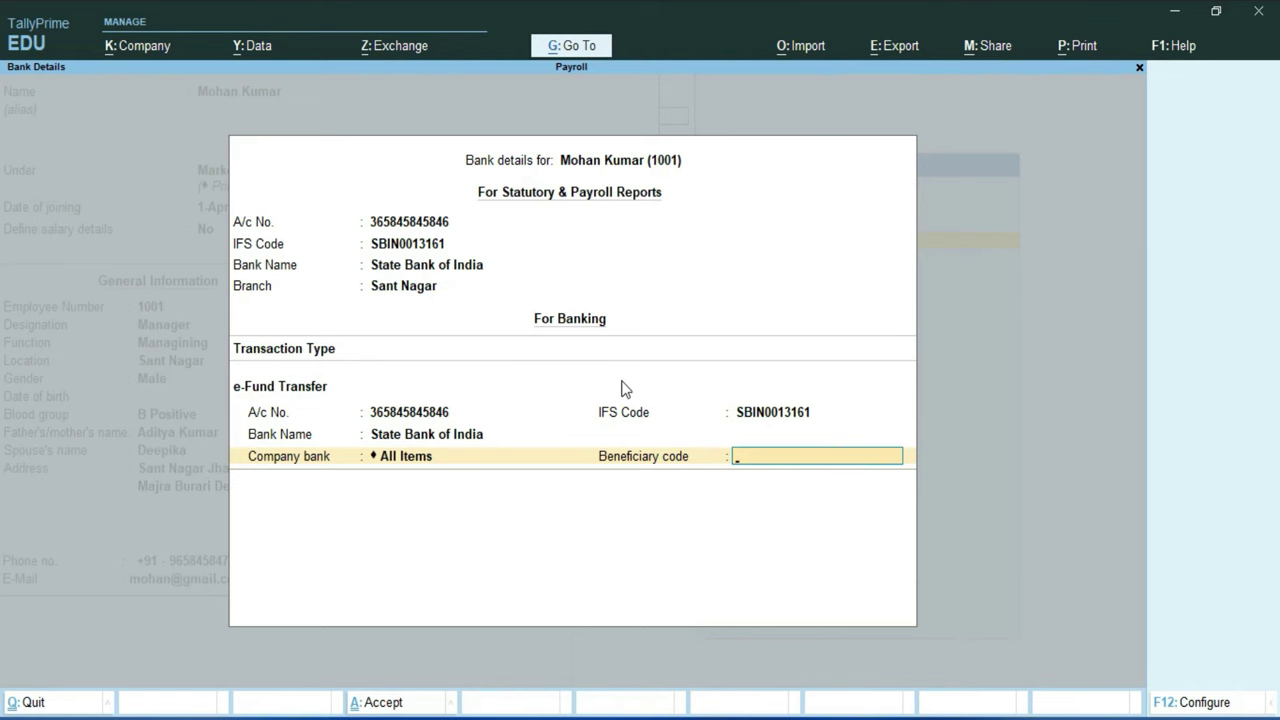
text(1001)
key(Return)
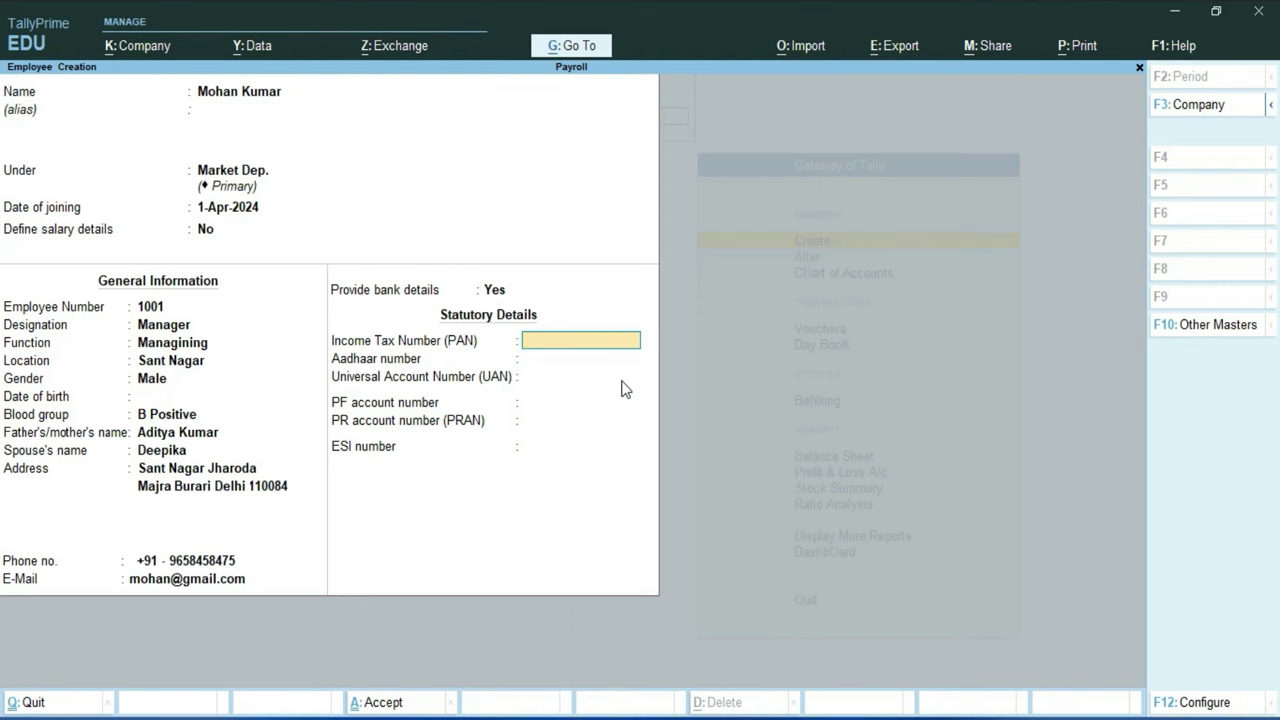
Step: Enter the employee's PAN, Aadhaar, UAN, PF account and PRAN numbers, then save the record
key(Return)
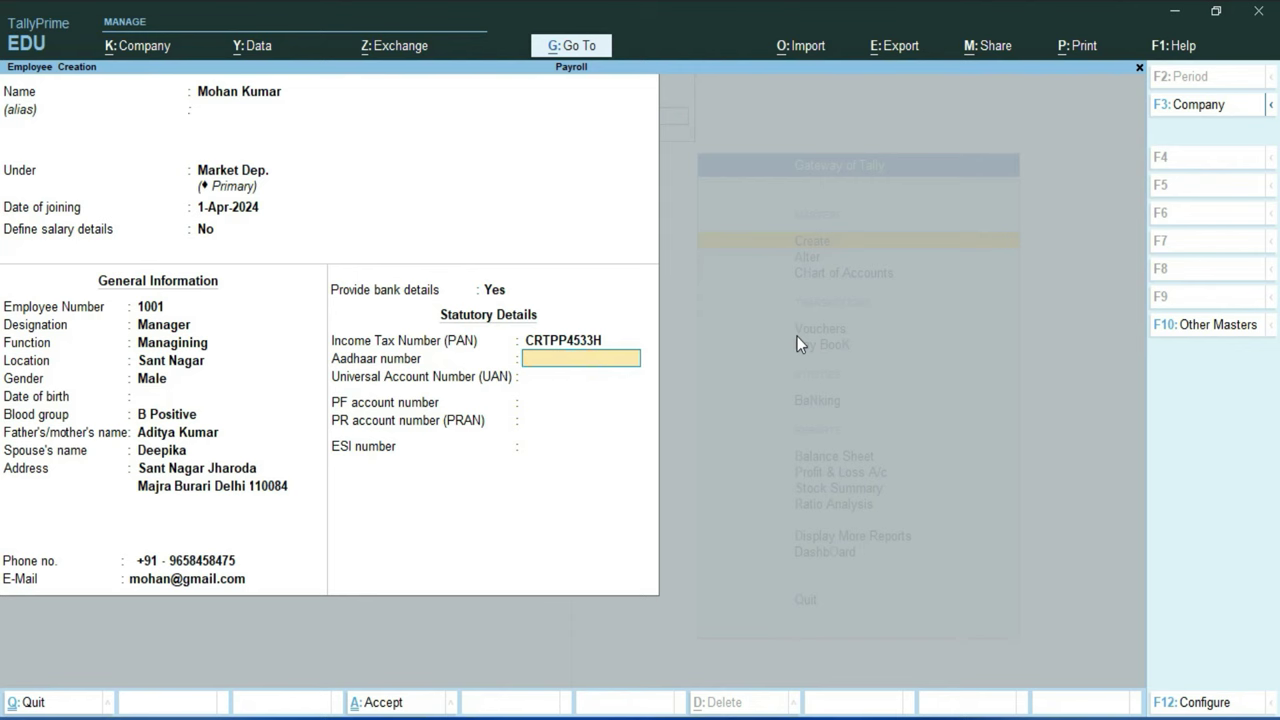
text(123456789123)
key(Return)
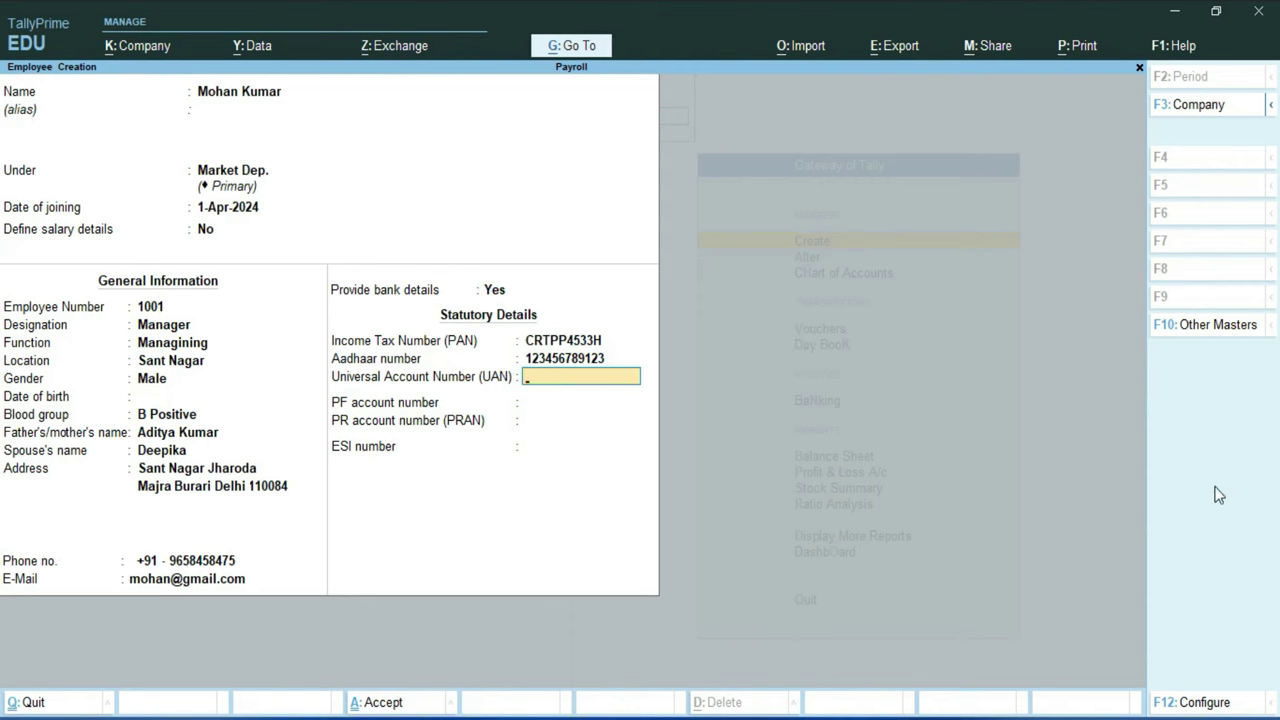
key(Return)
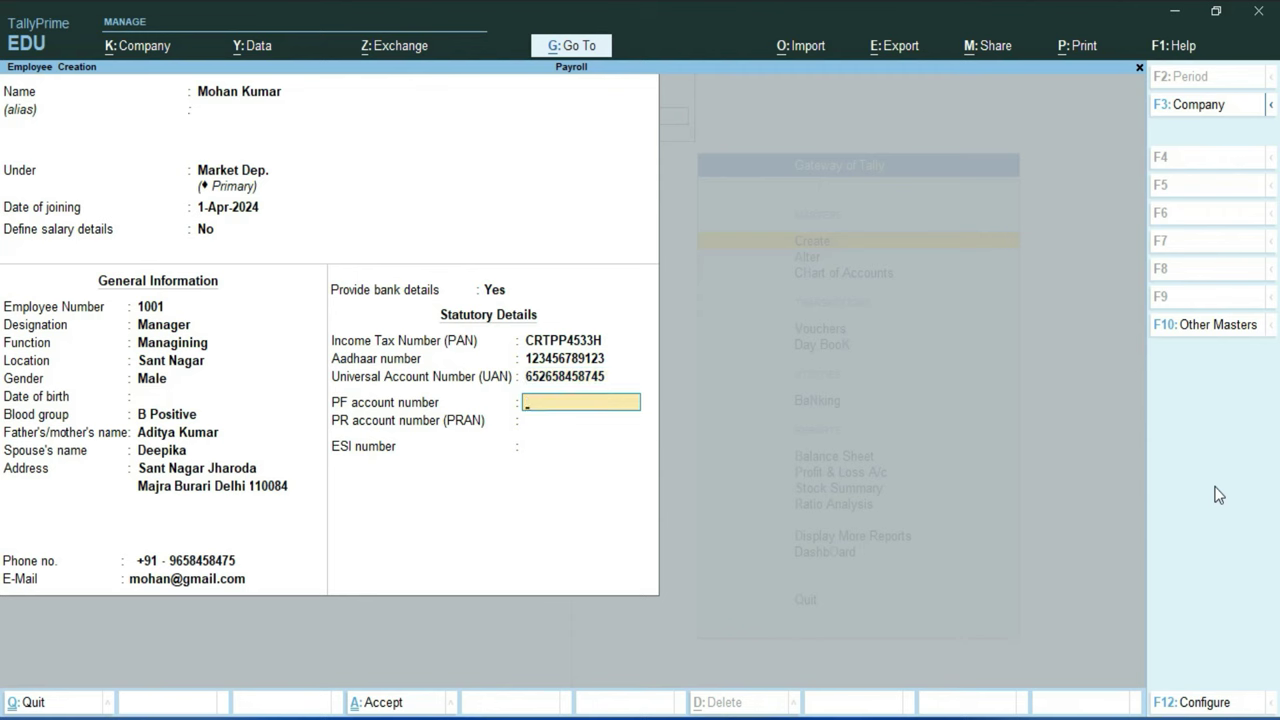
key(Return)
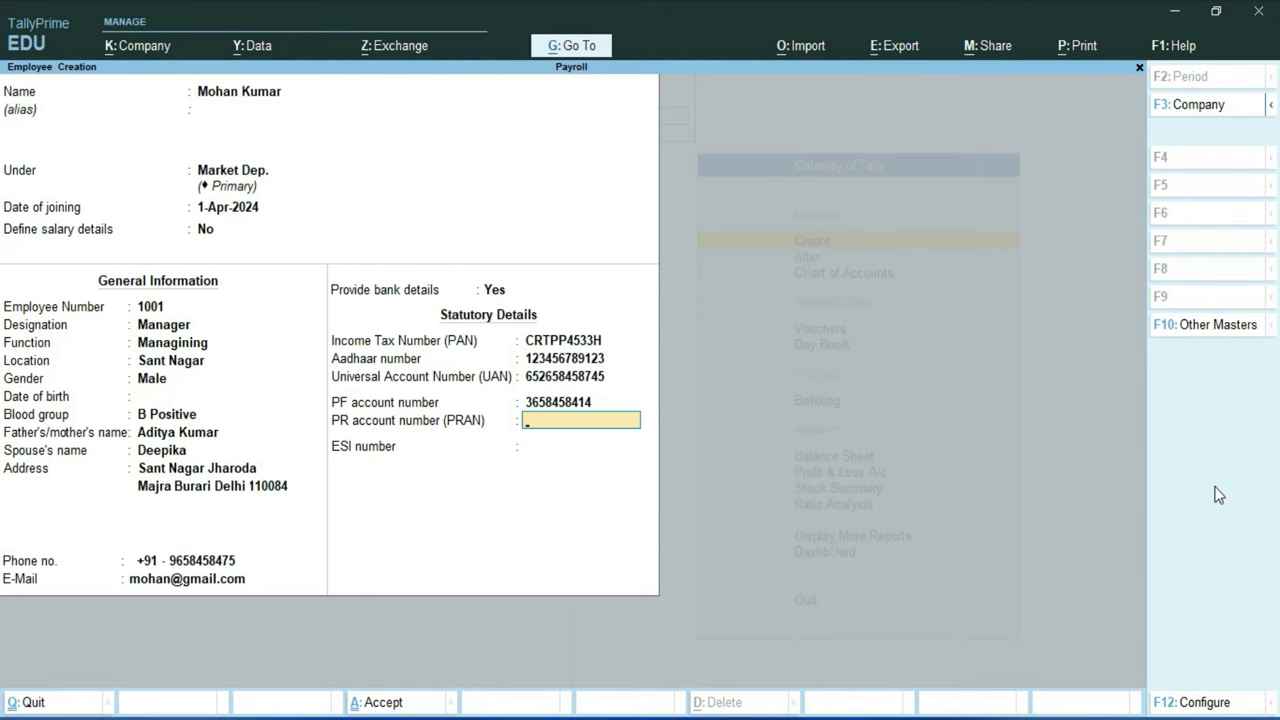
key(Return)
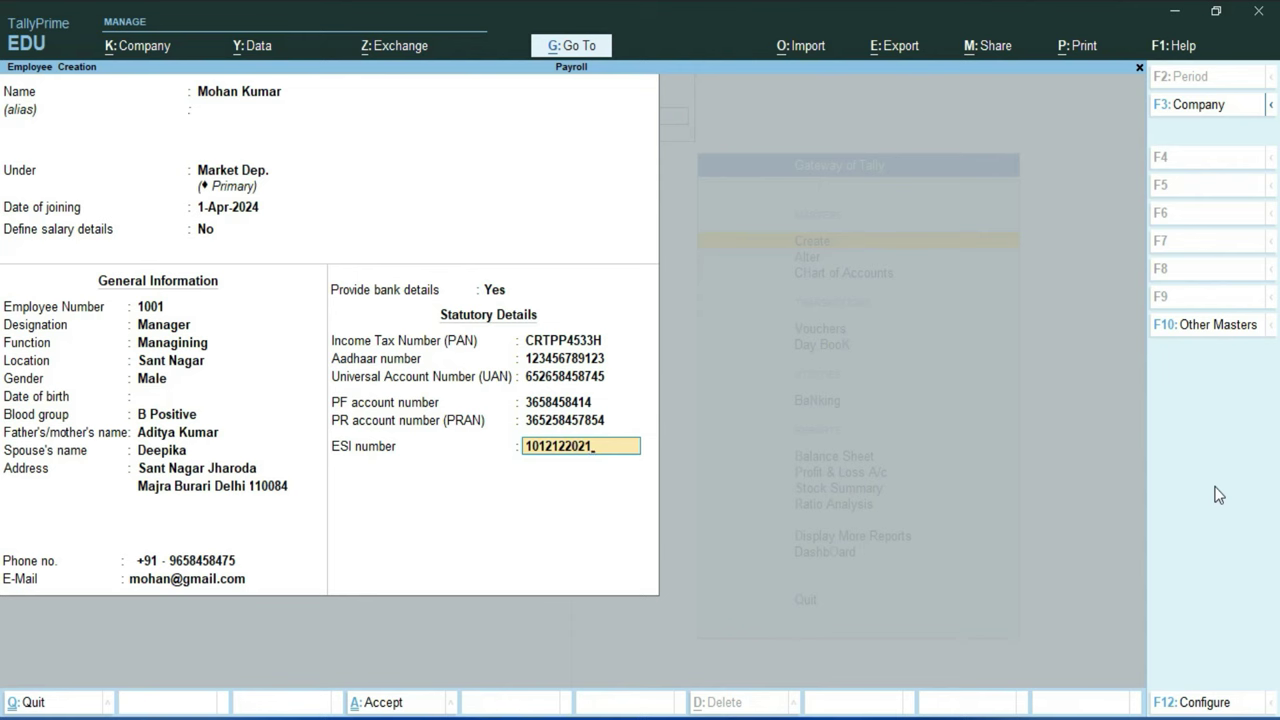
key(Return)
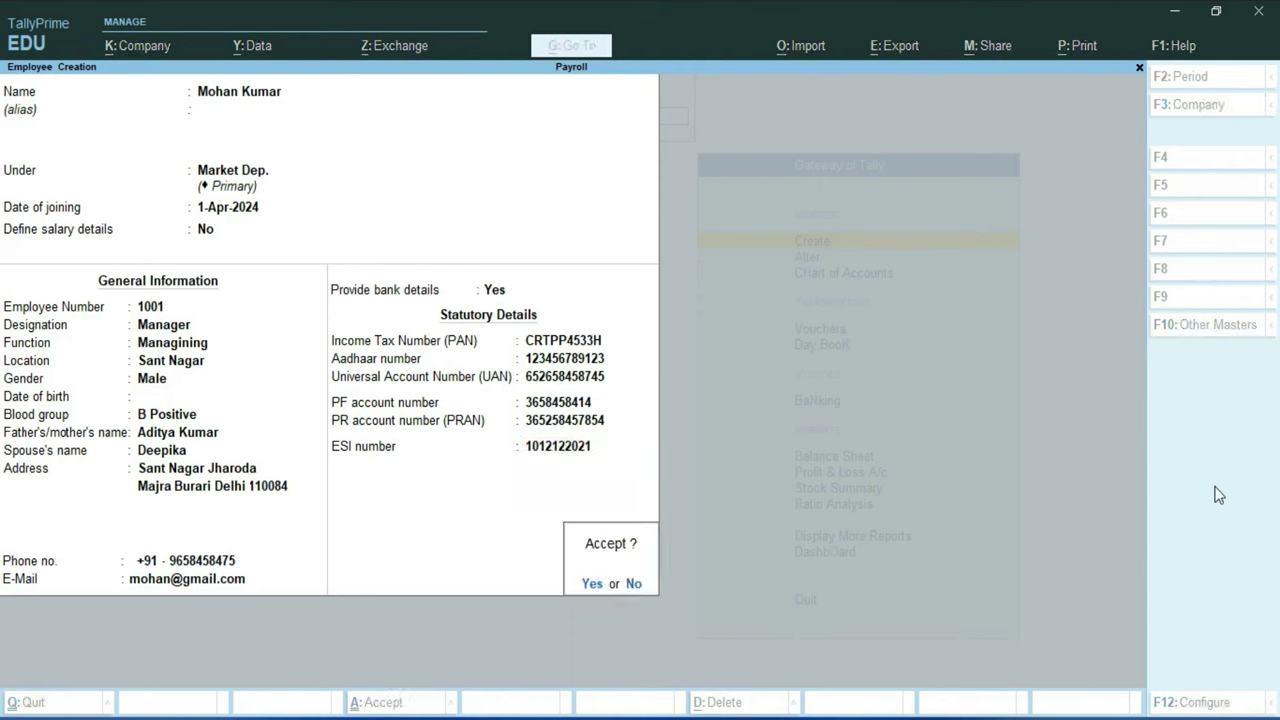
key(Return)
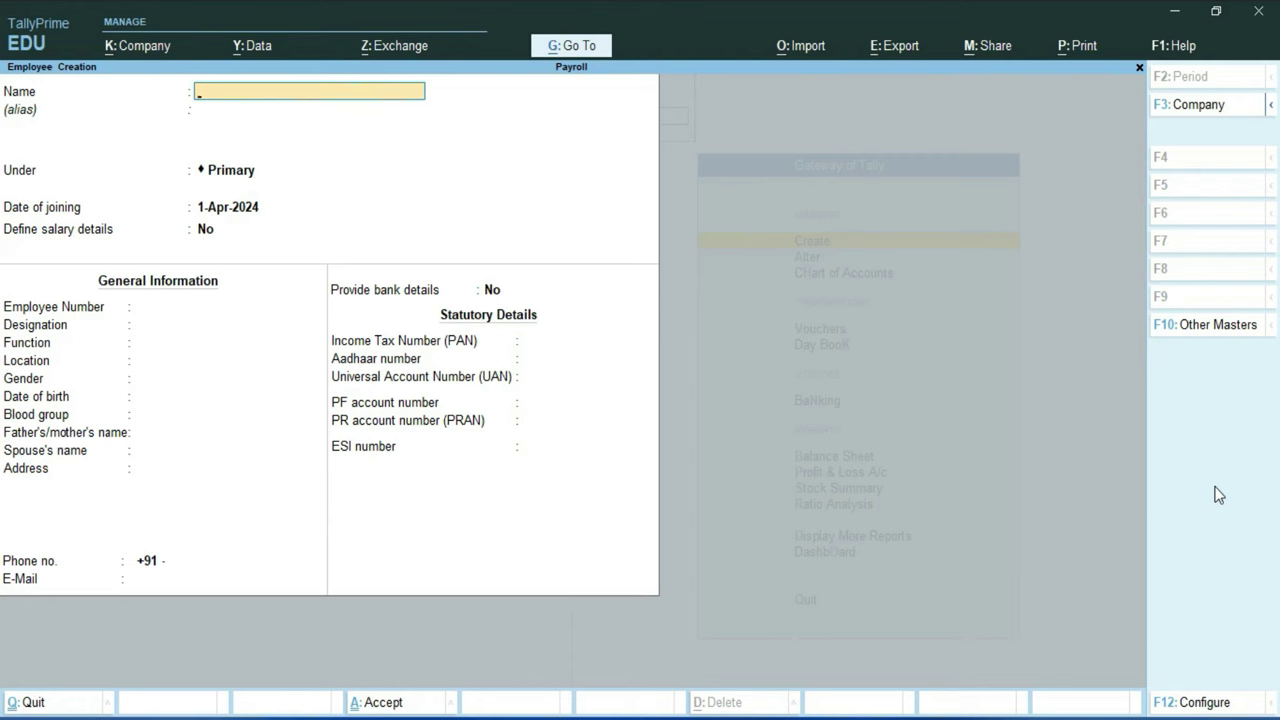
Step: Check the second employee's PAN in Payroll.docx, finish and save the Sales Dep. employee record, and return to Gateway
key(alt+Tab)
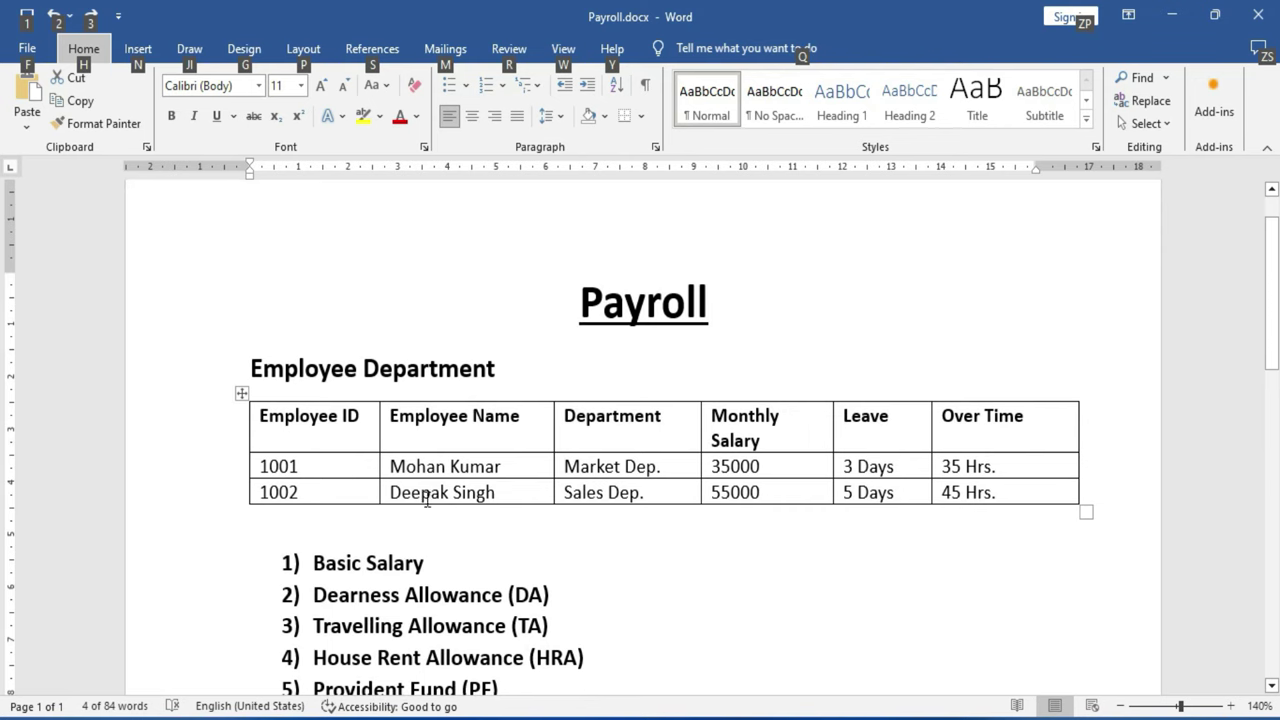
click(392, 492)
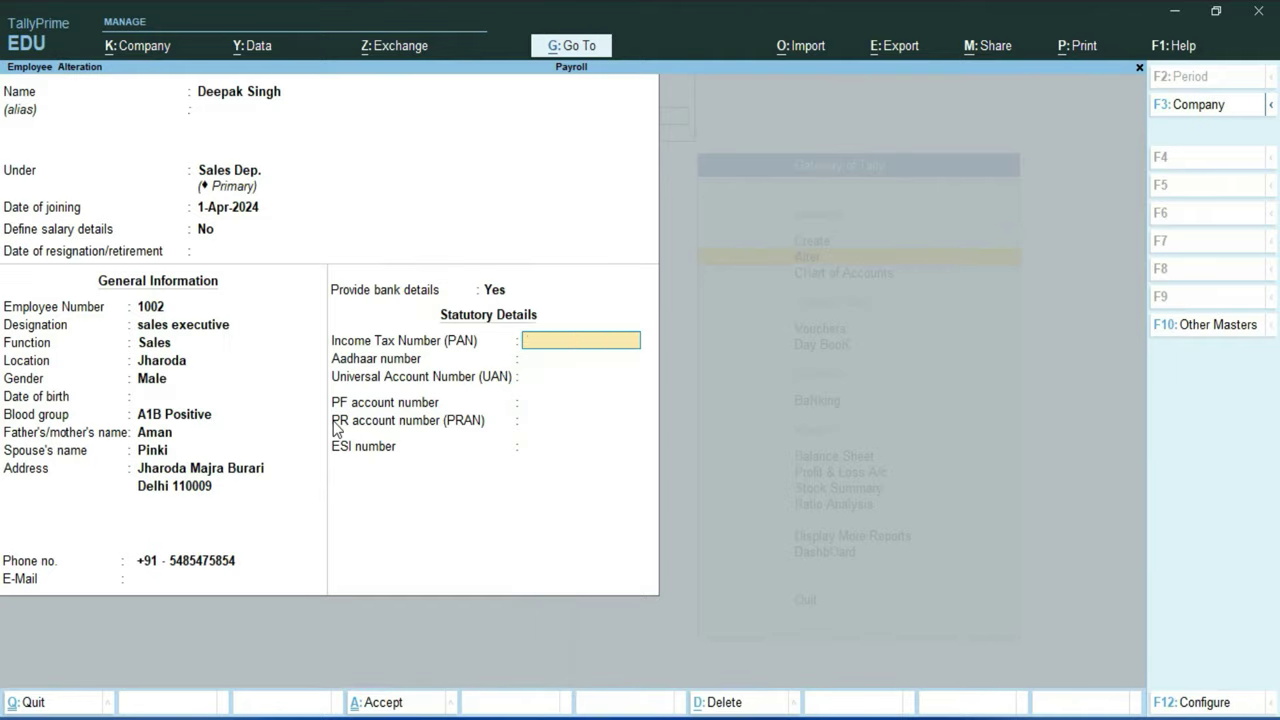
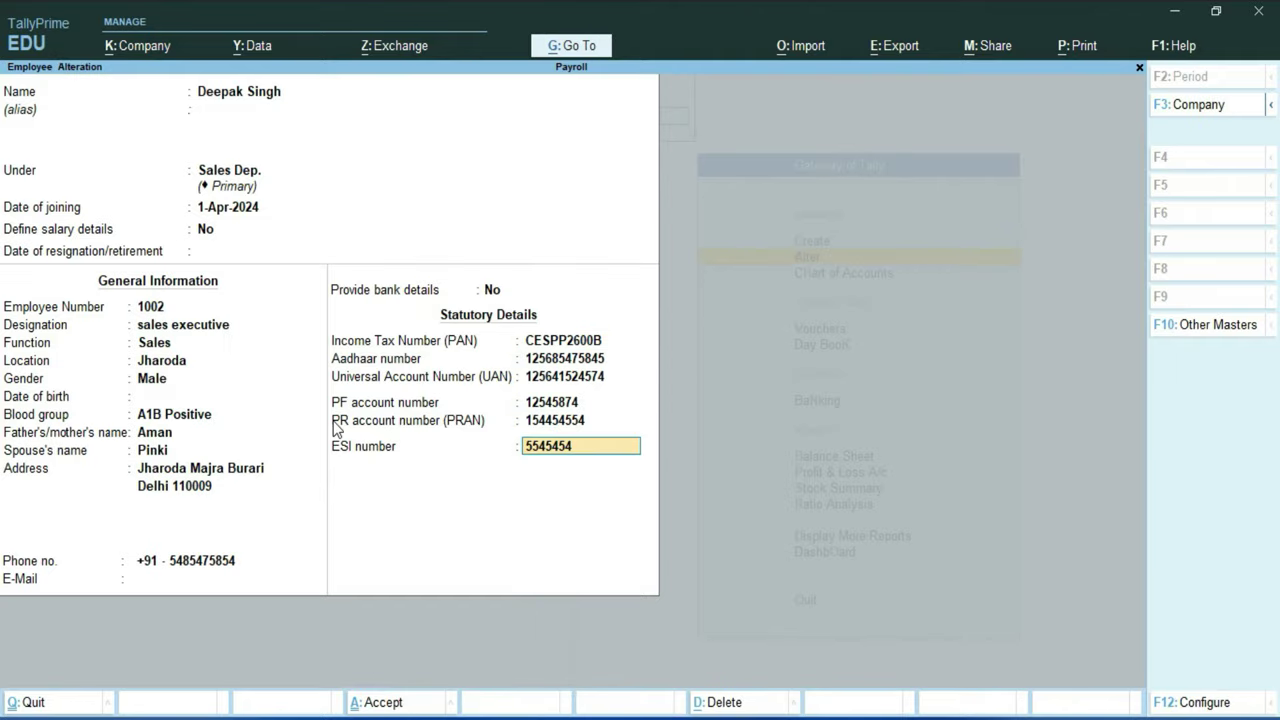
key(Return)
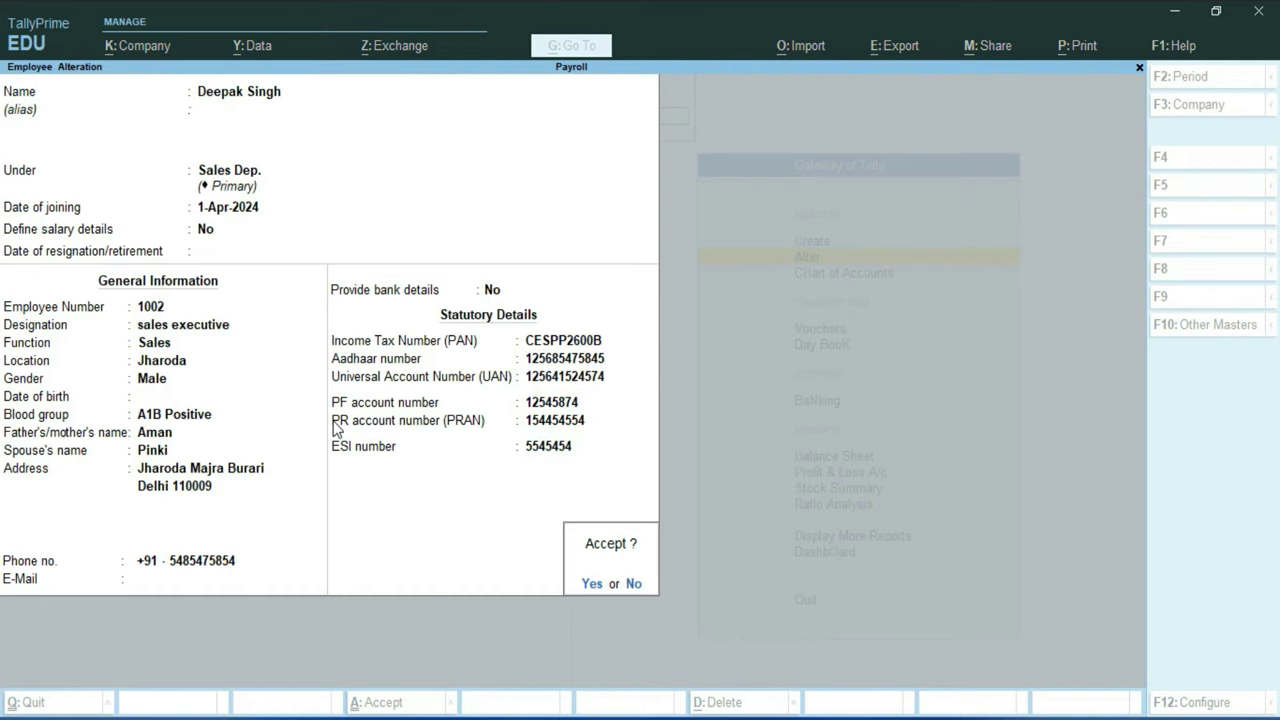
key(Return)
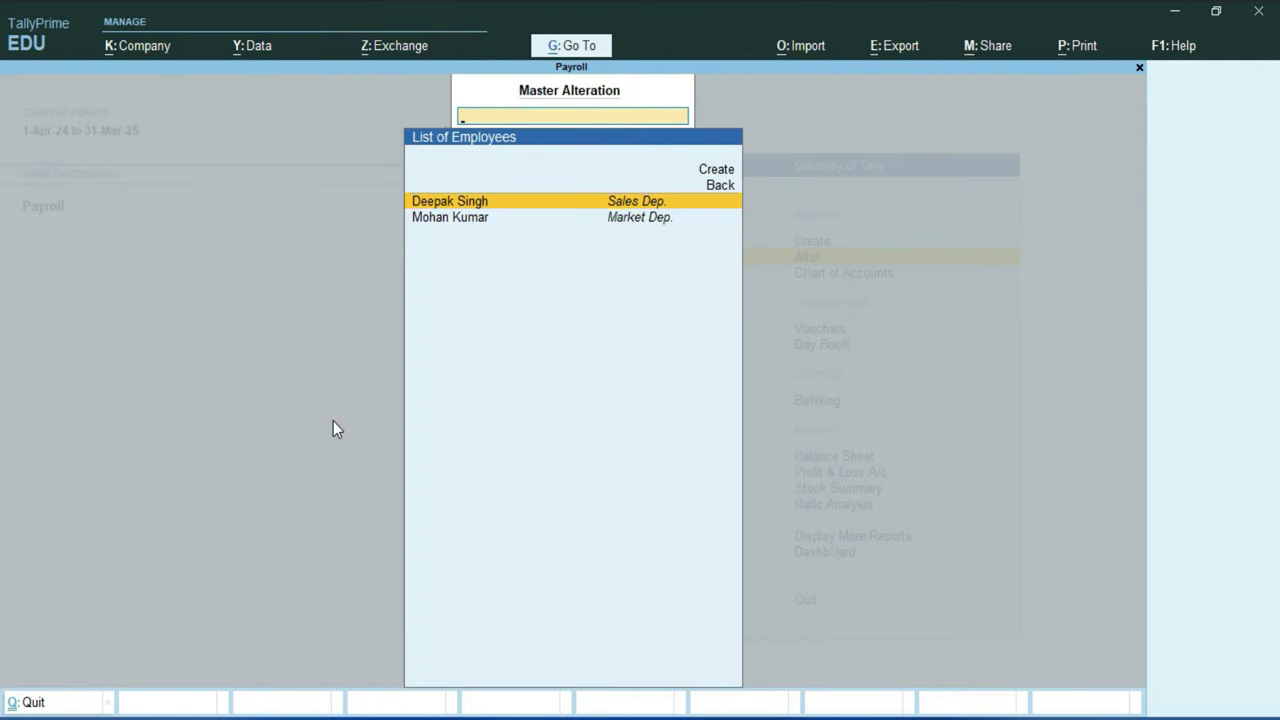
key(Escape)
key(Escape)
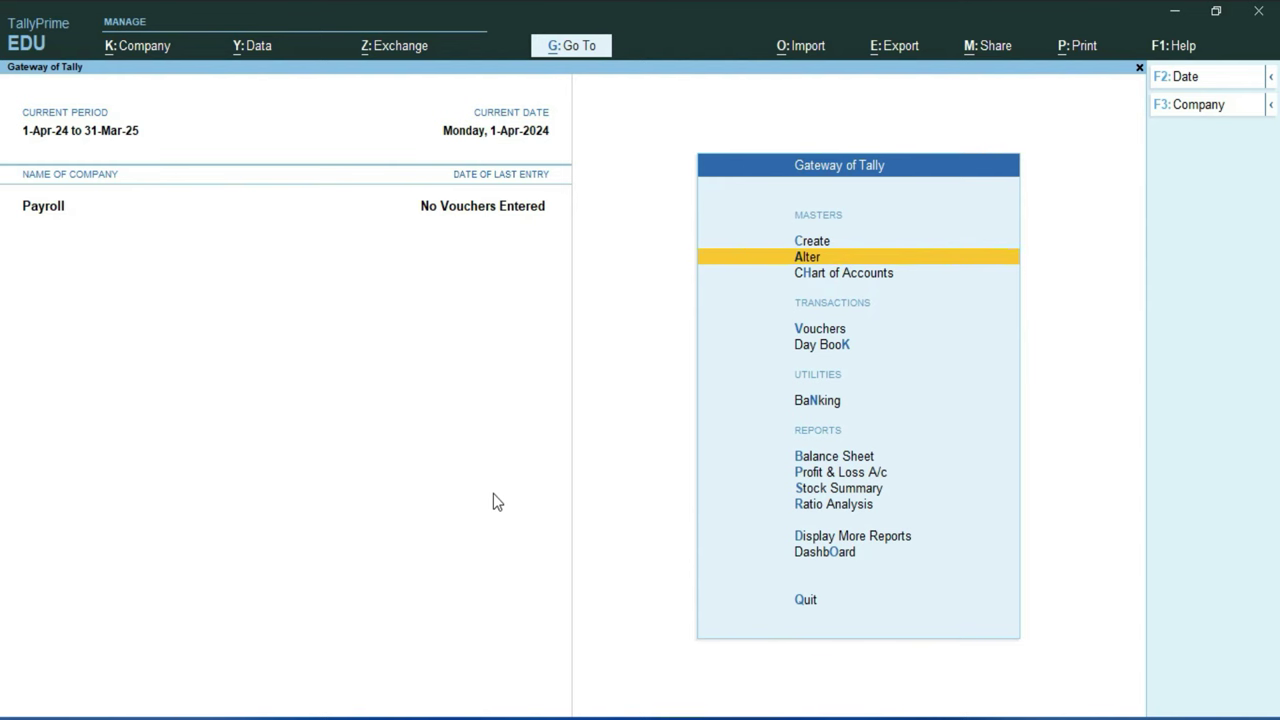
Step: From Alter, choose Define Salary to list the employee groups and employees
key(Return)
key(Down)
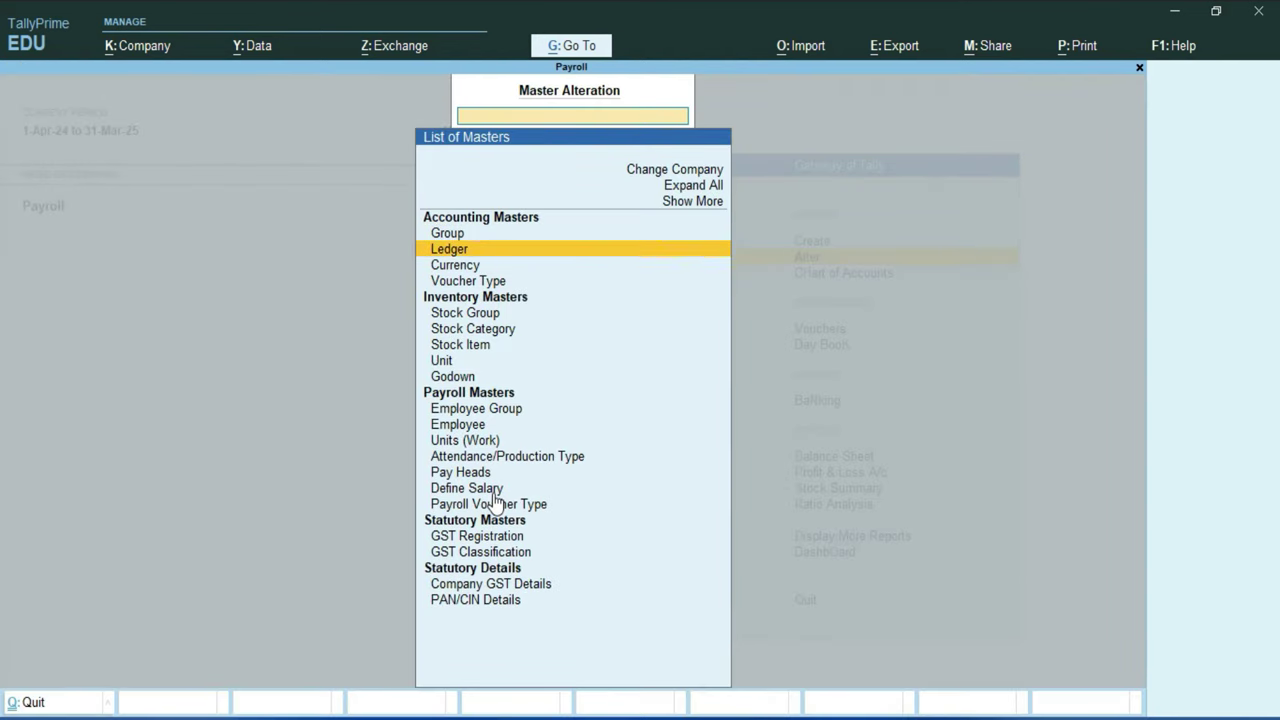
key(Down)
key(Down)
key(Down)
key(Down)
key(Down)
key(Down)
key(Down)
key(Down)
key(Down)
key(Down)
key(Down)
key(Down)
key(Down)
key(Down)
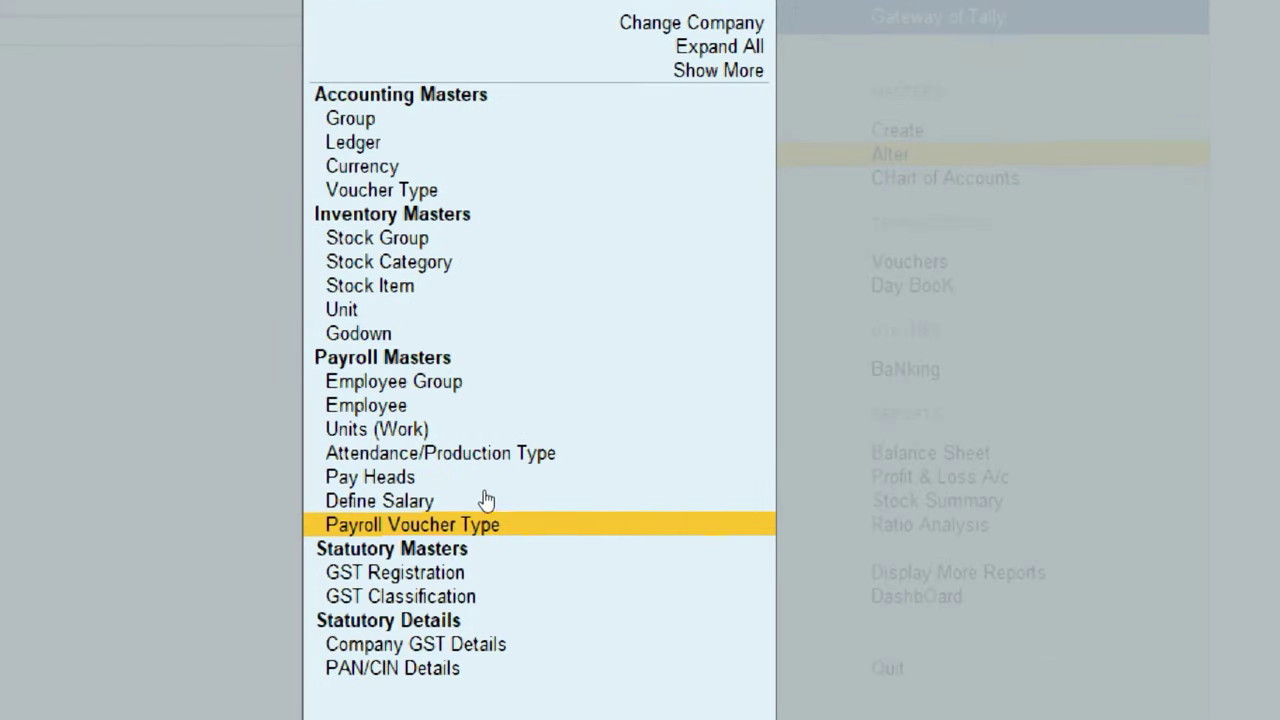
click(490, 500)
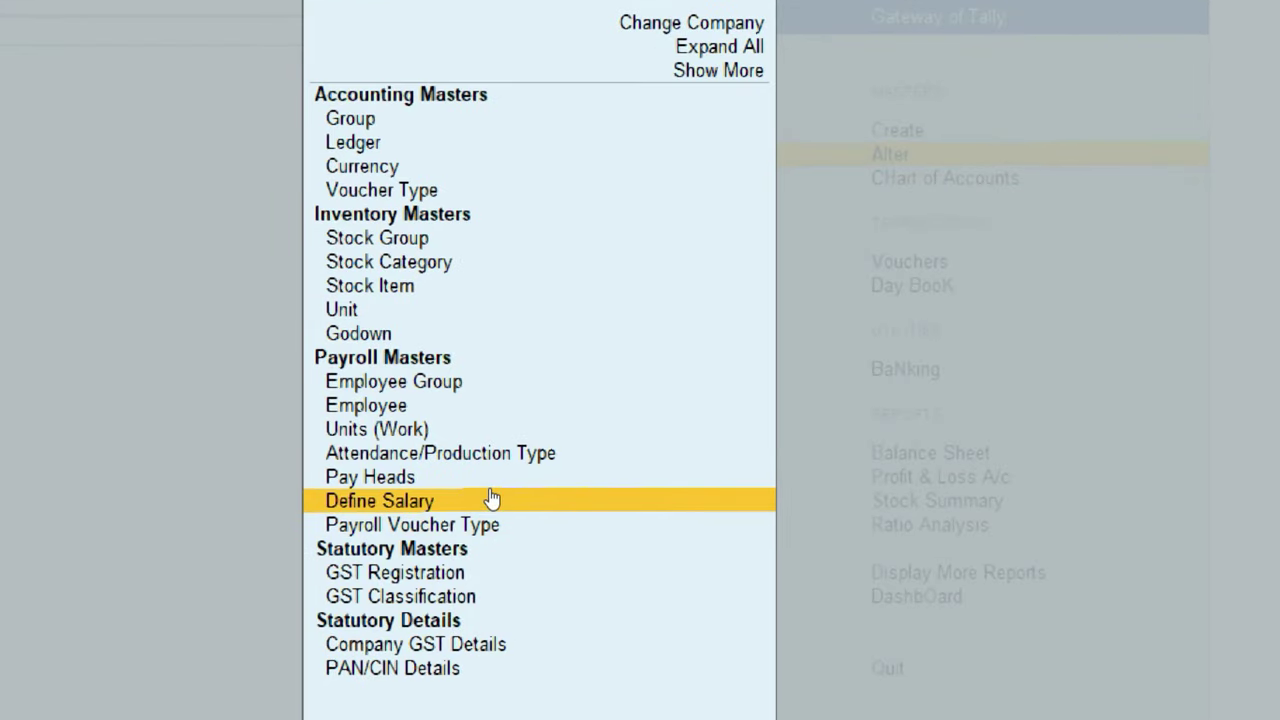
key(Return)
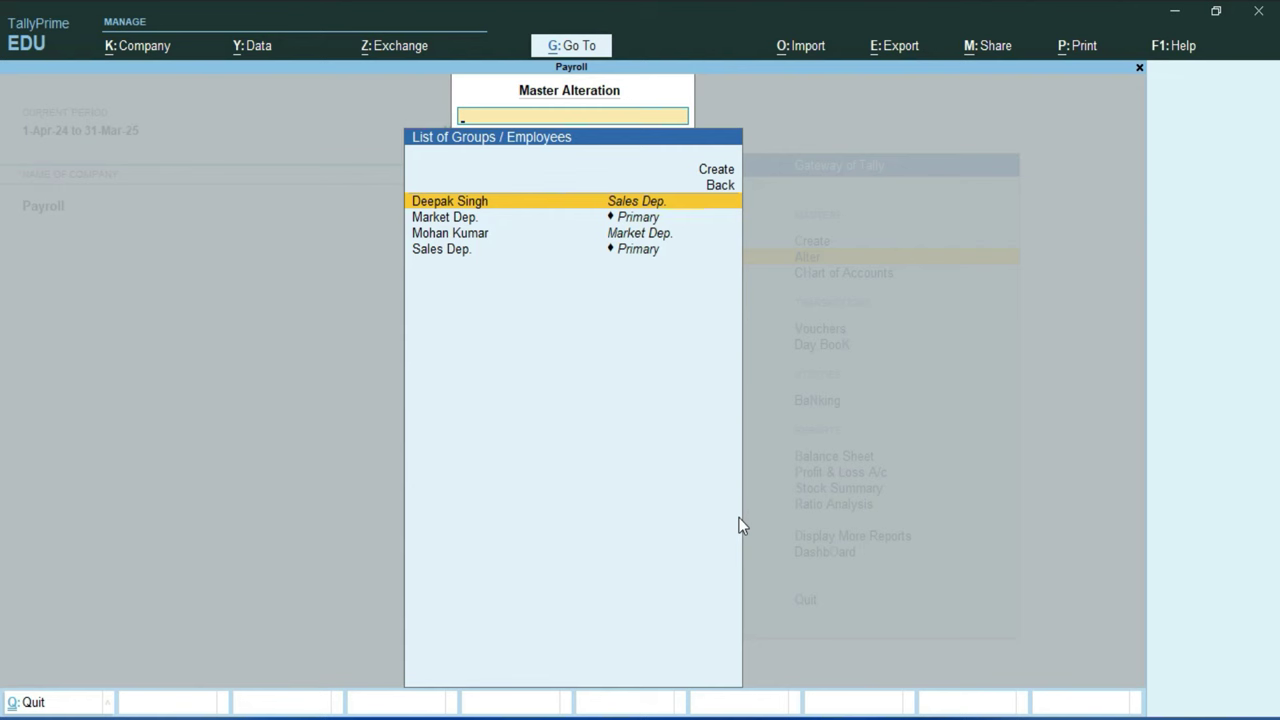
Step: Start Market Dep.'s salary effective 1-Jul-24 with Basic Salary, Bonus, DA, ESI and HRA pay heads
key(Down)
key(Return)
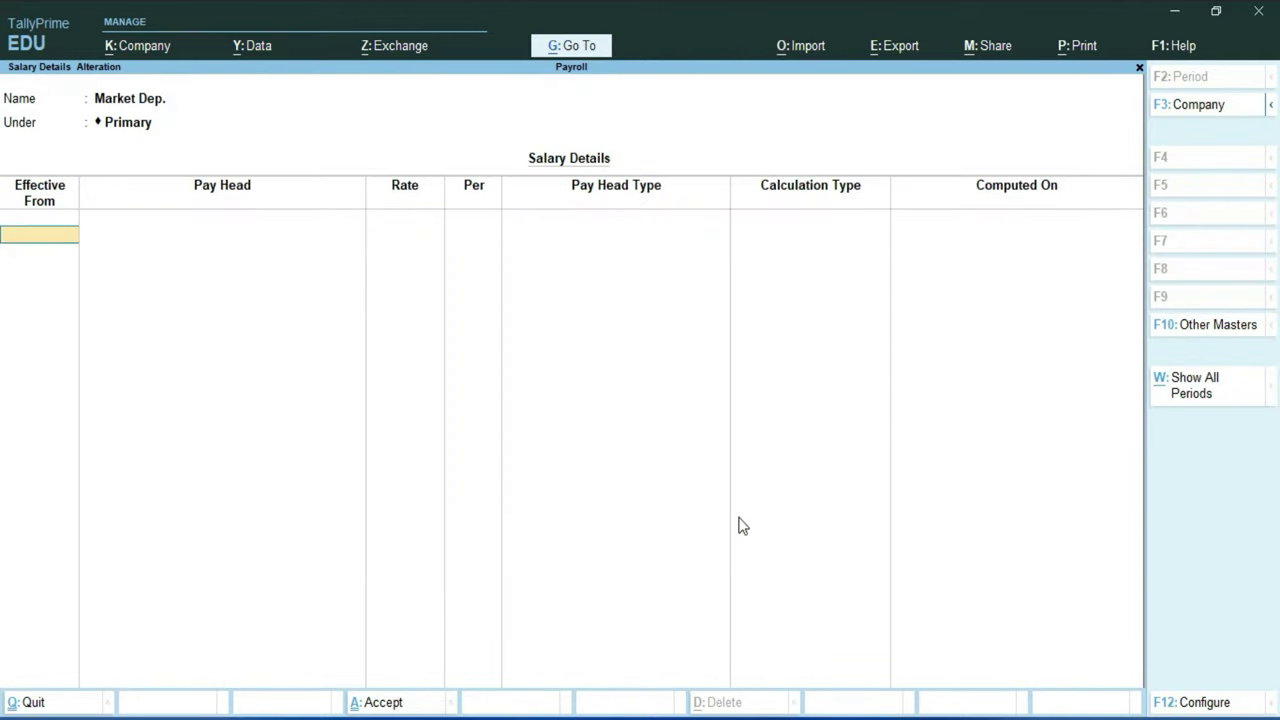
text(1-7)
key(Return)
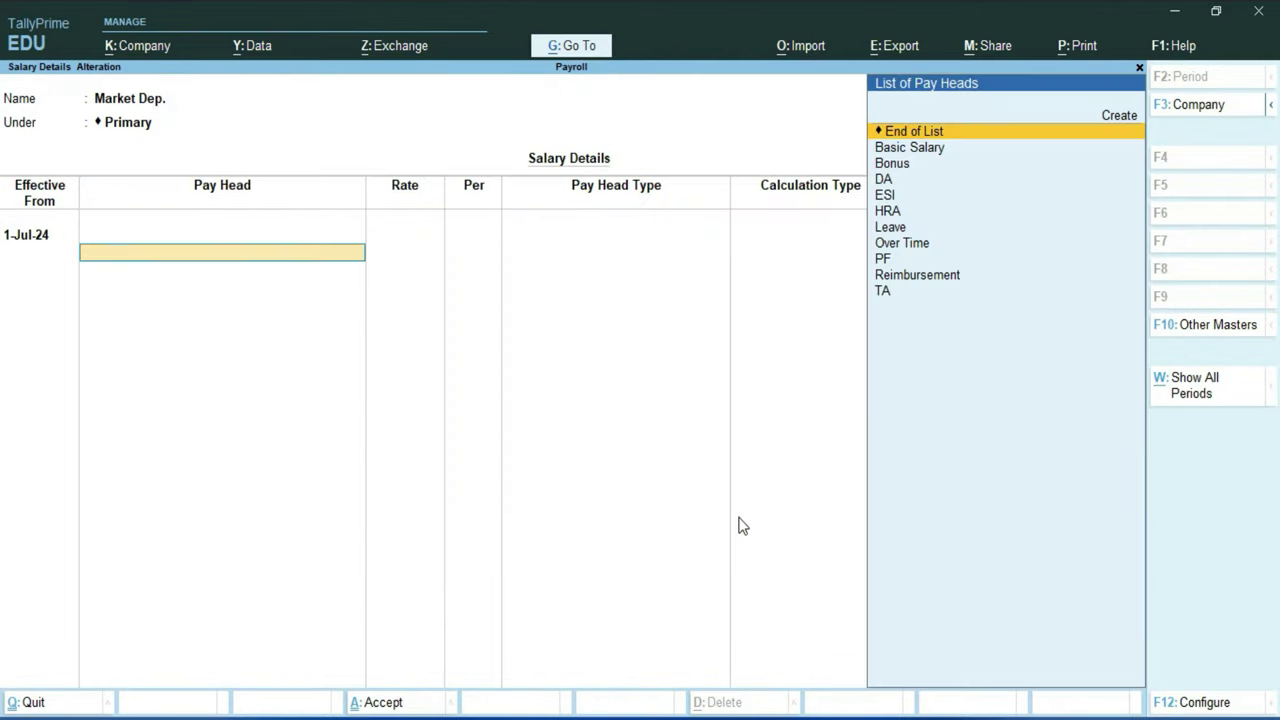
key(Down)
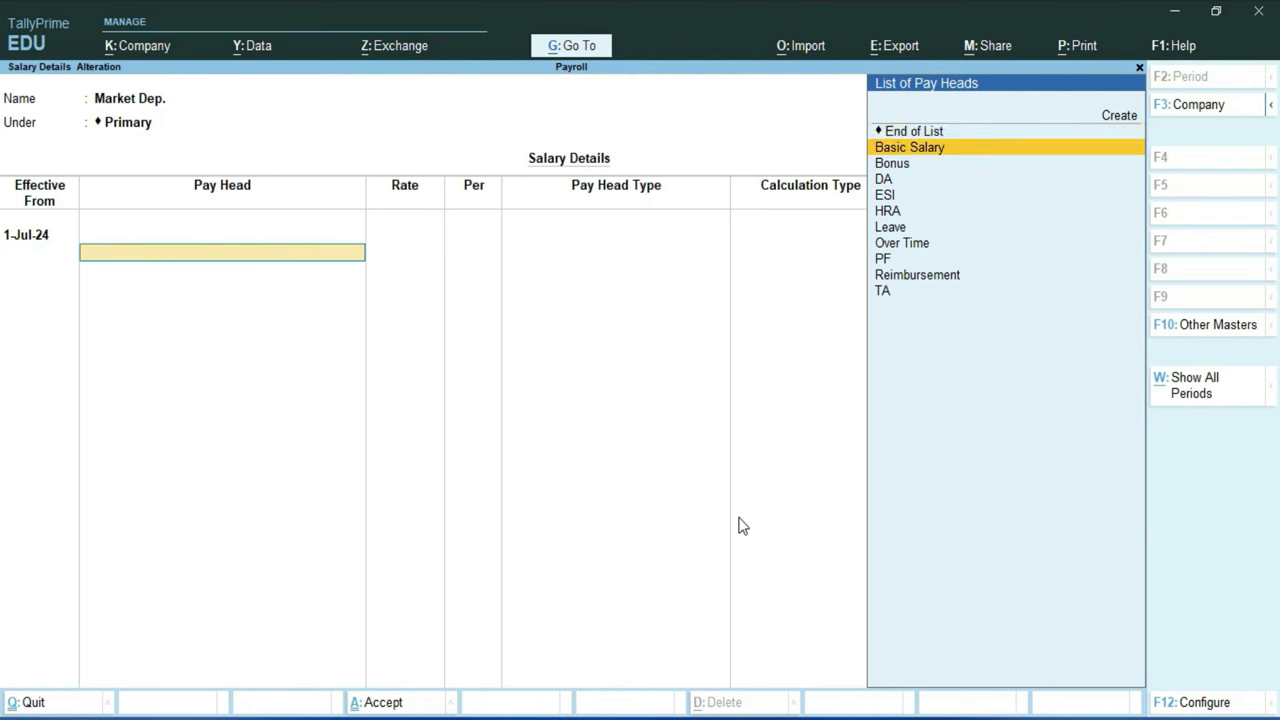
key(Return)
key(Down)
key(Return)
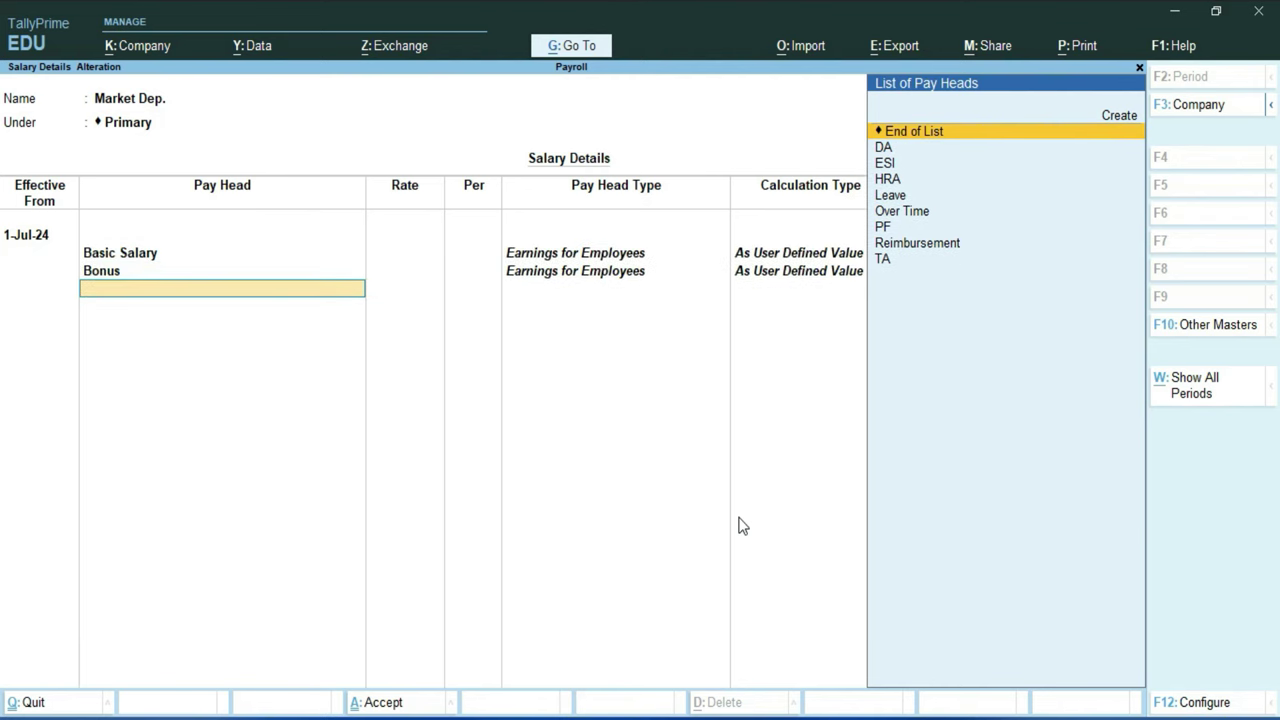
key(Down)
key(Return)
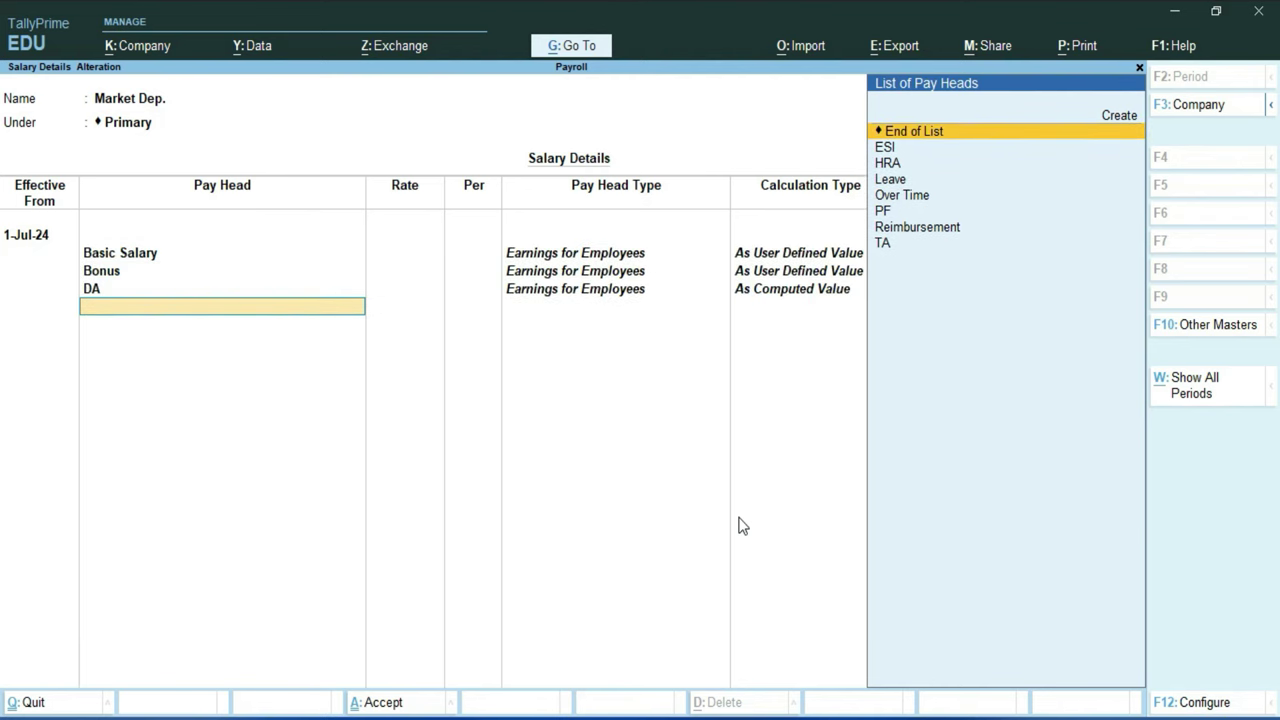
key(Down)
key(Return)
key(Down)
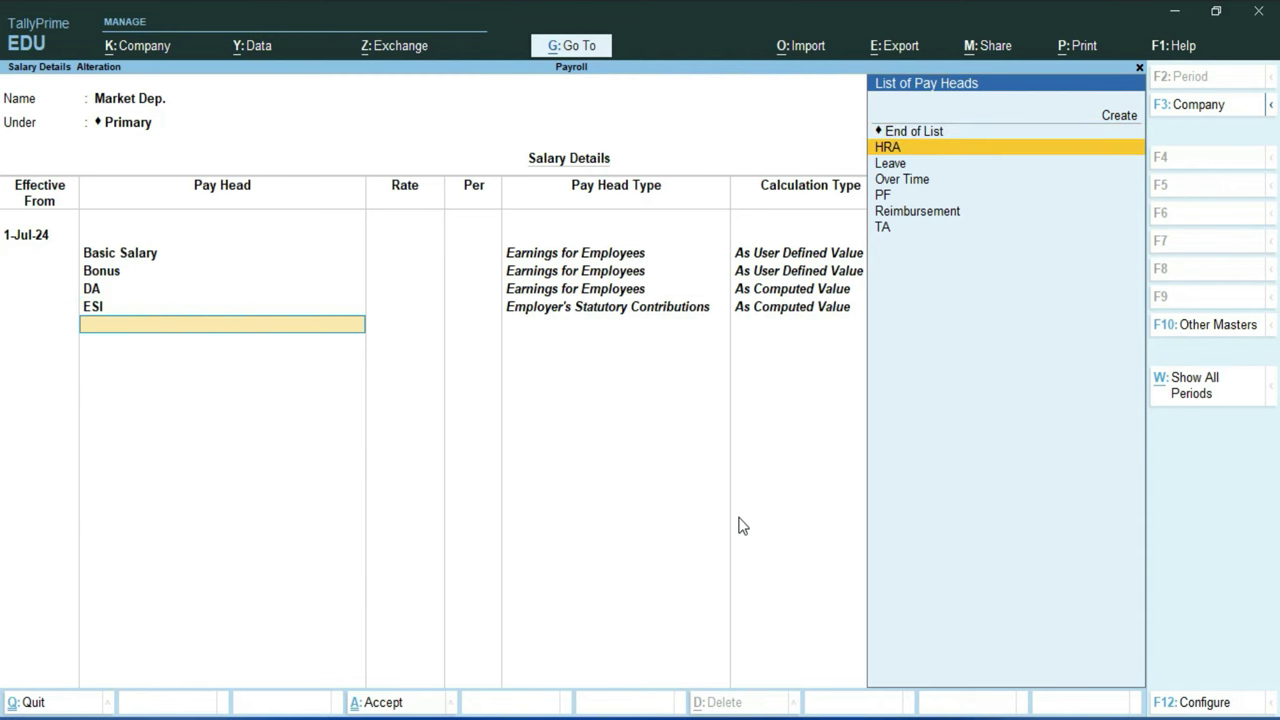
key(Return)
Step: Add Leave at a rate of 500 and Over Time at 200 per hour
key(Down)
key(Return)
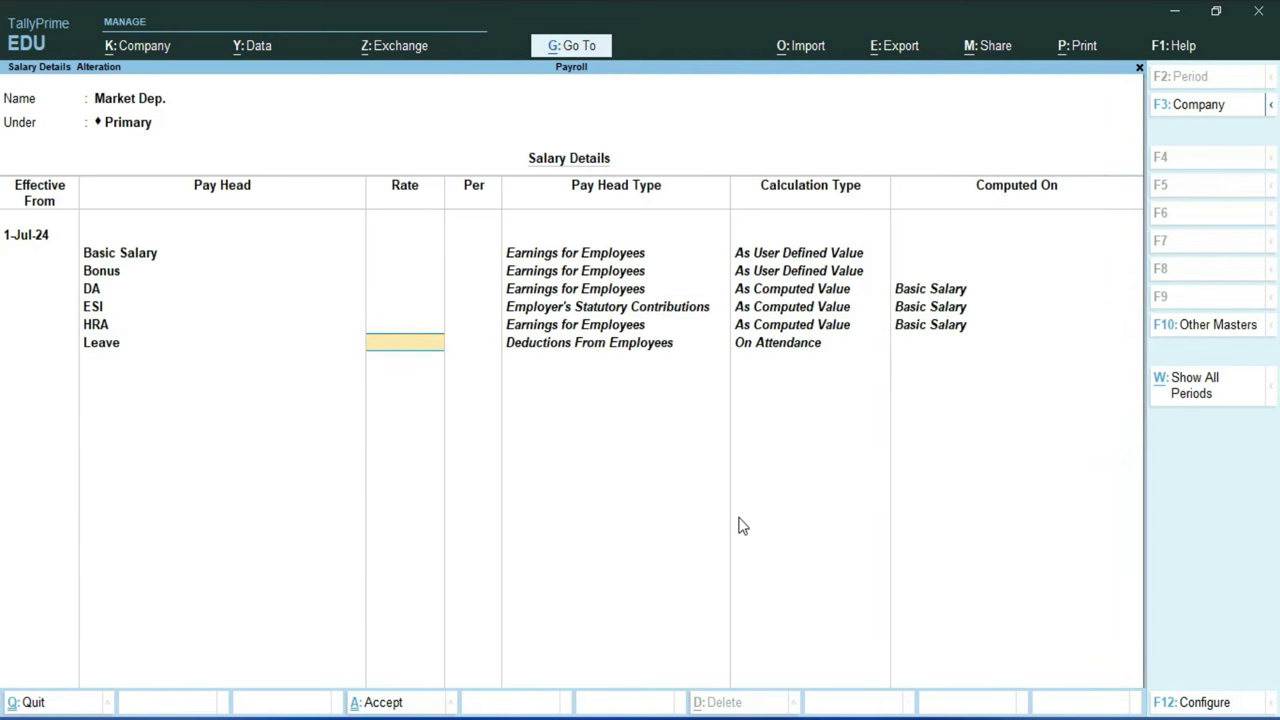
text(500)
key(Return)
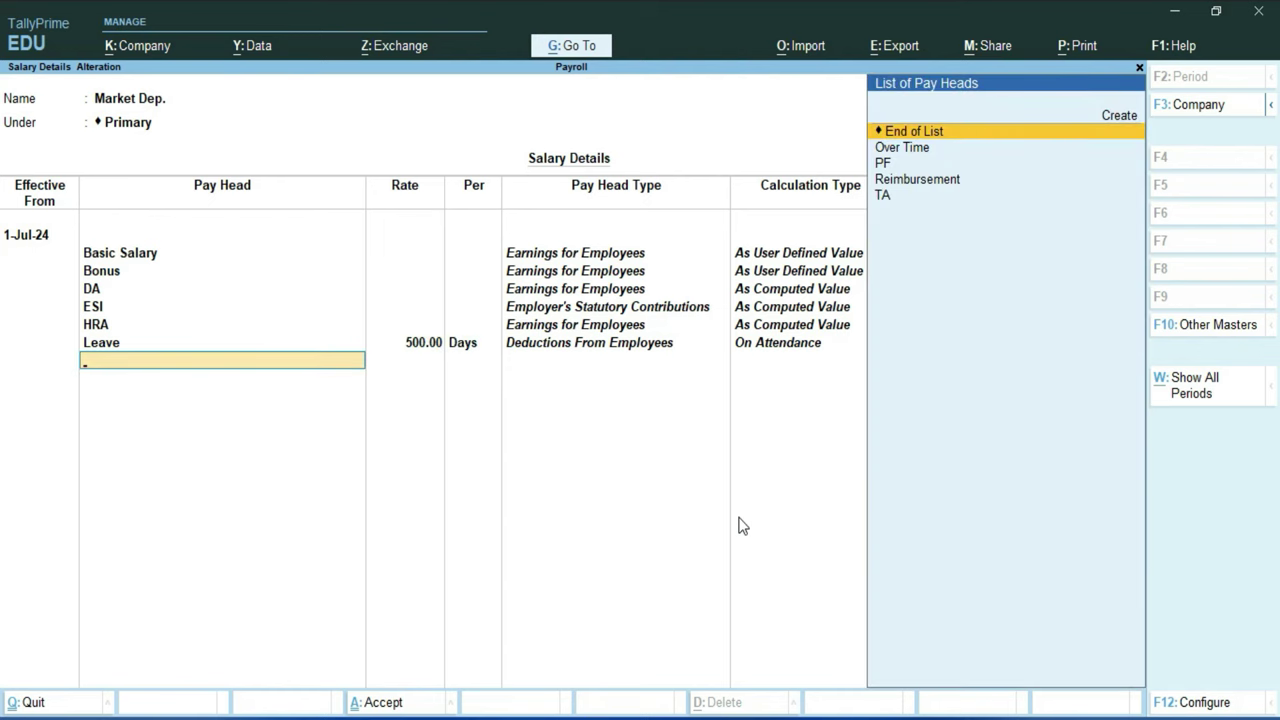
key(Down)
key(Return)
text(200)
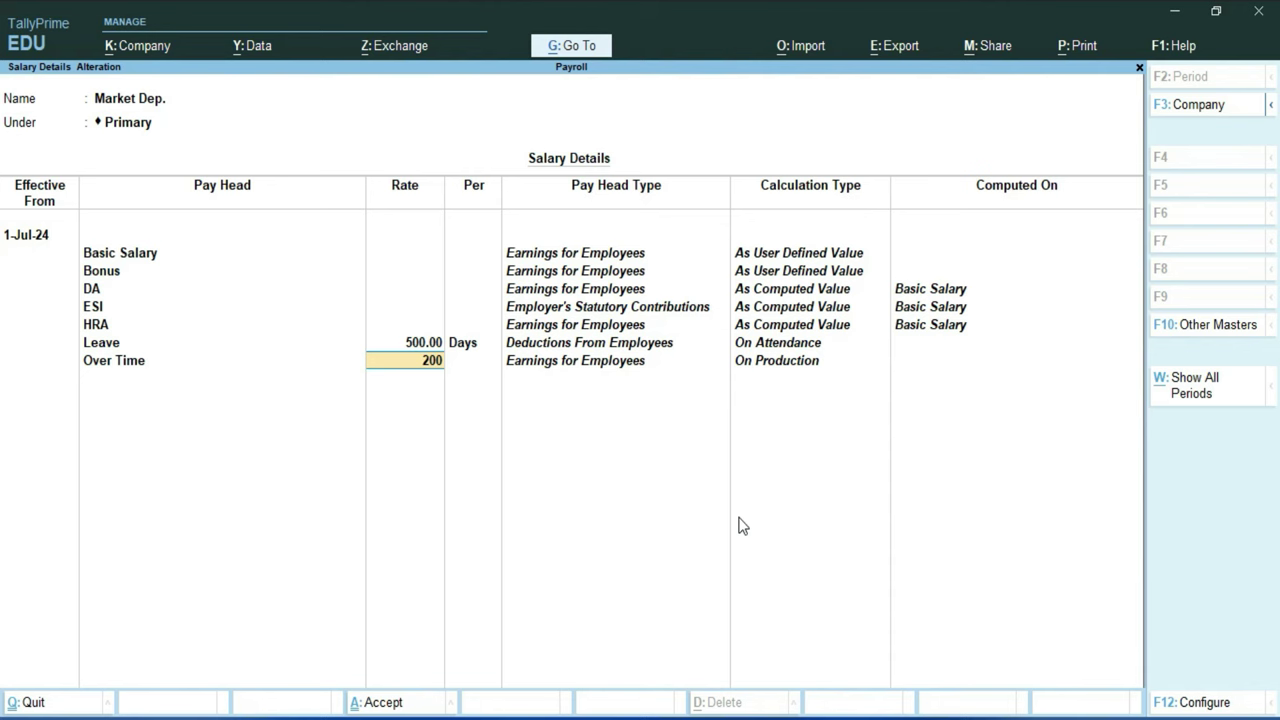
key(Return)
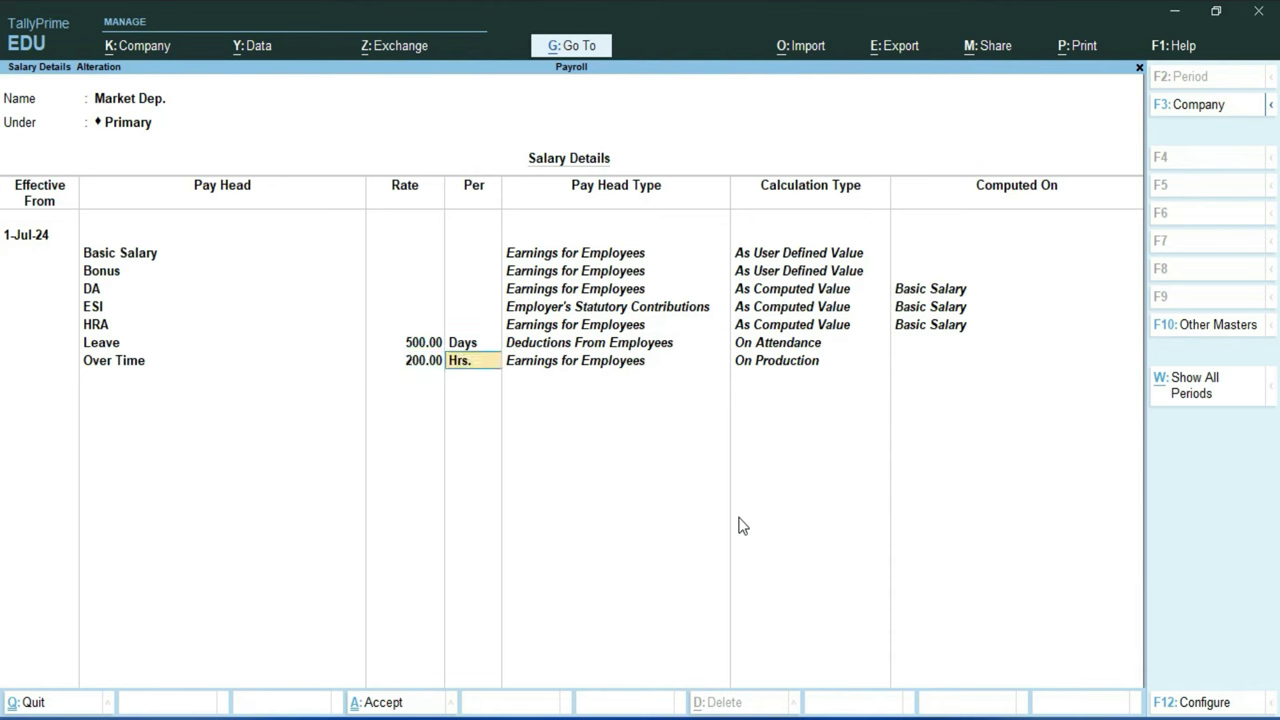
key(Return)
Step: Add PF, Reimbursement and TA pay heads, then save Market Dep.'s salary details
key(Down)
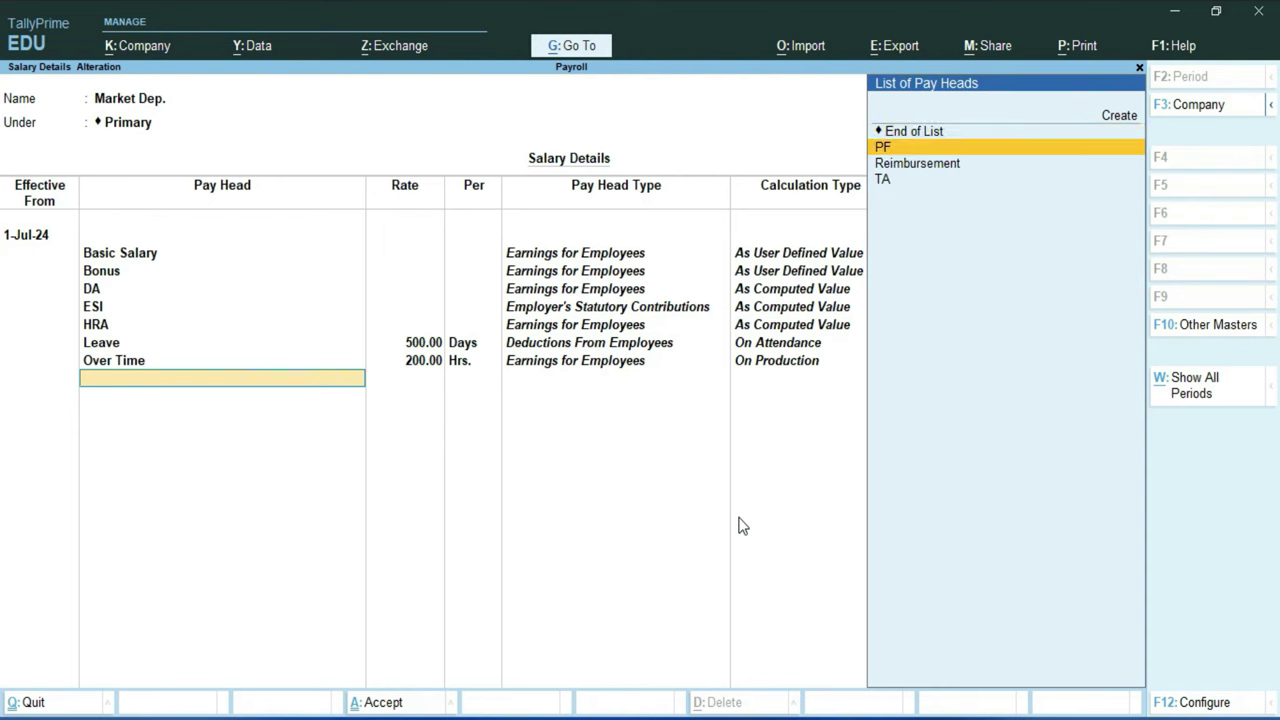
key(Return)
key(Down)
key(Return)
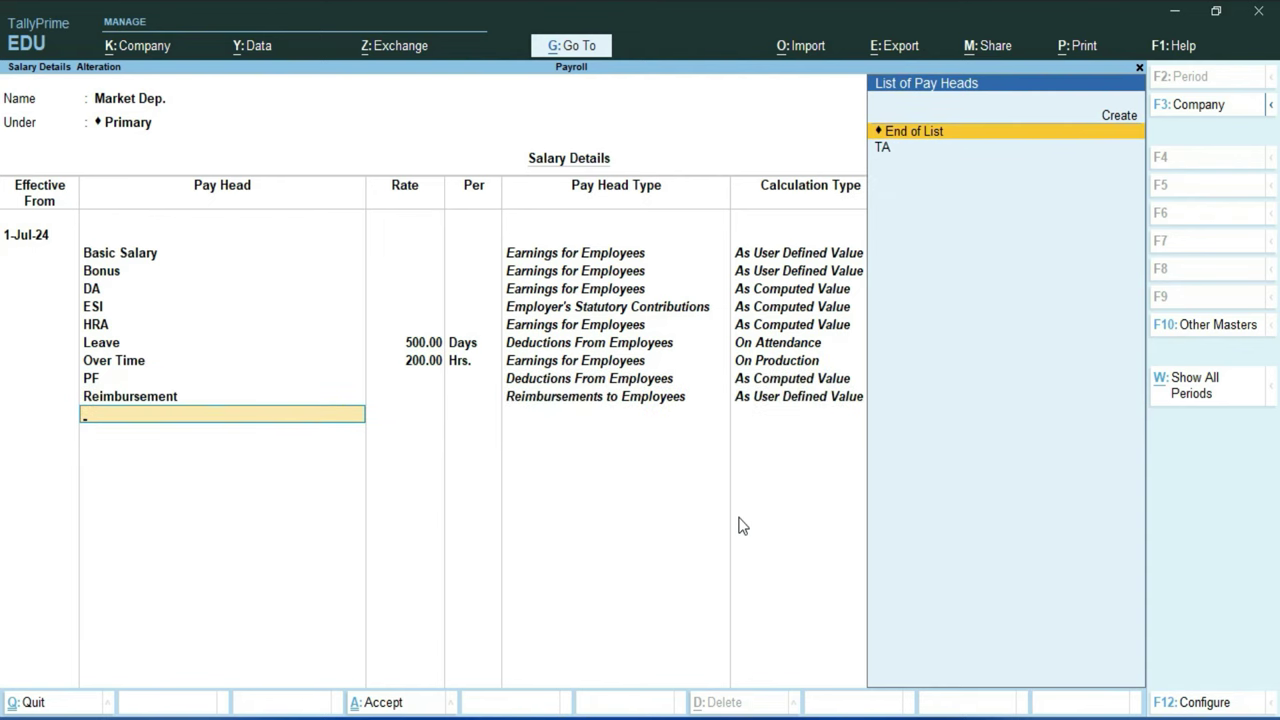
key(Down)
key(Return)
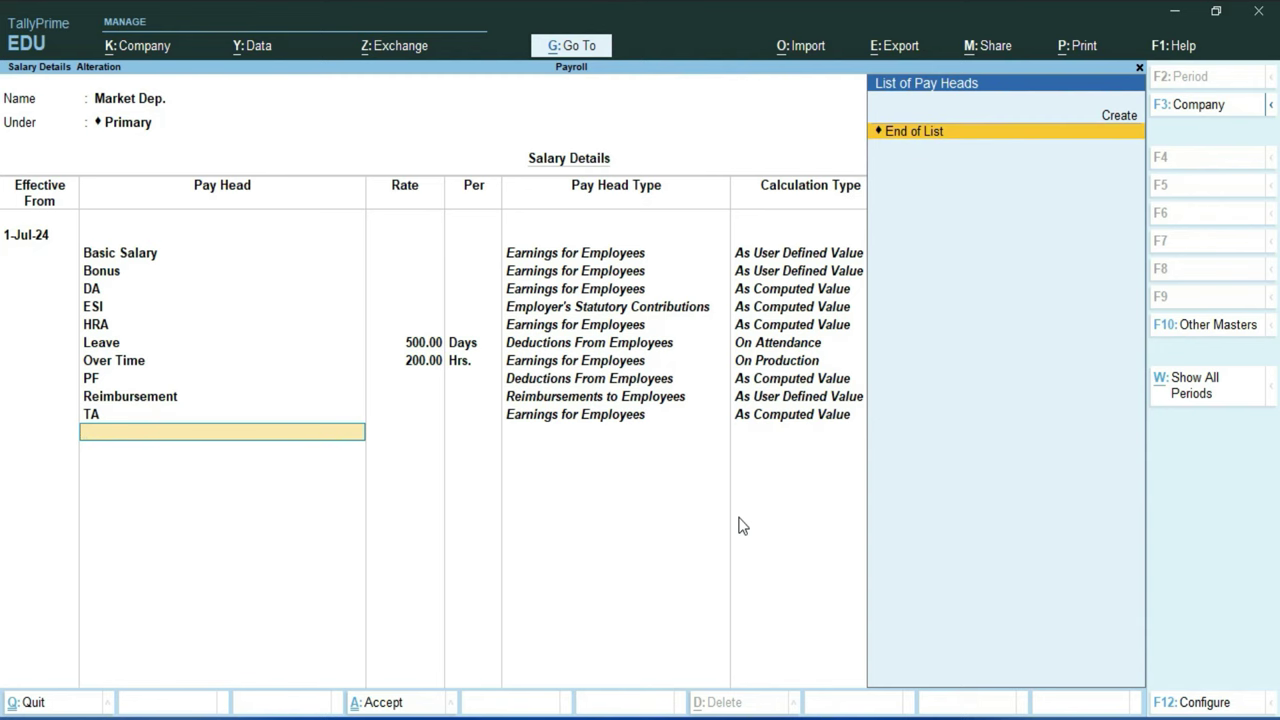
key(Return)
key(Return)
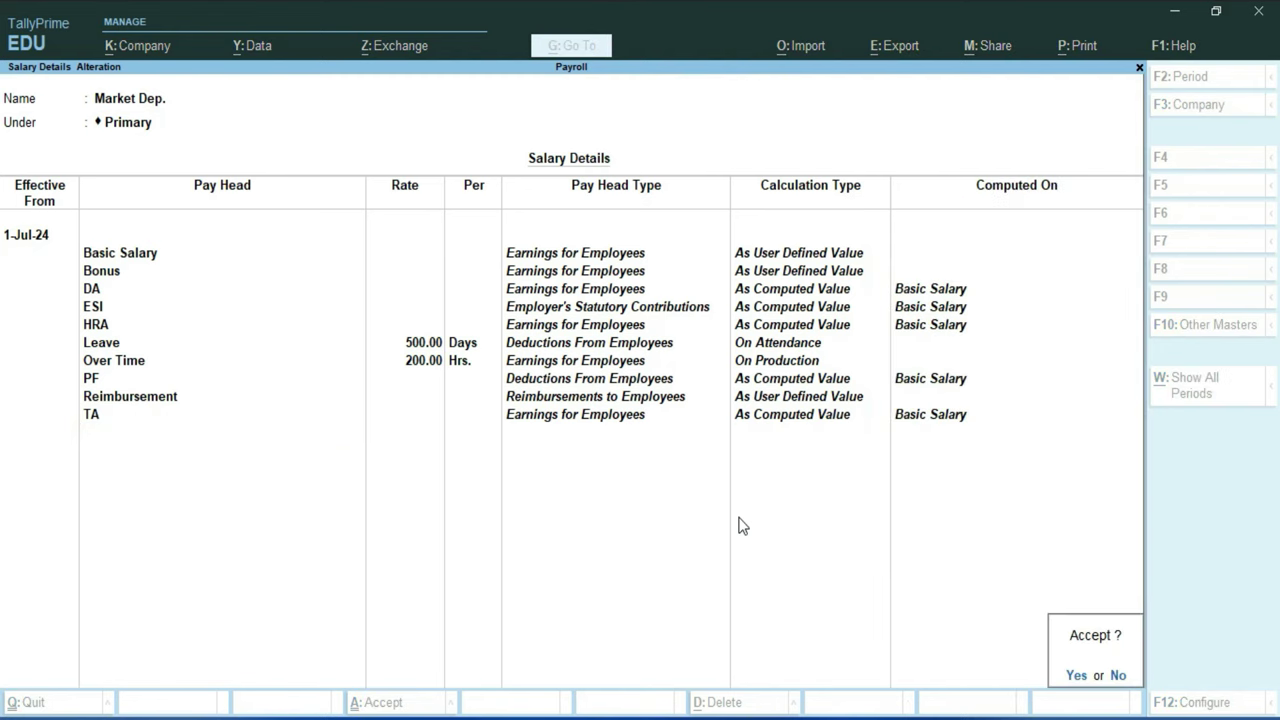
key(Return)
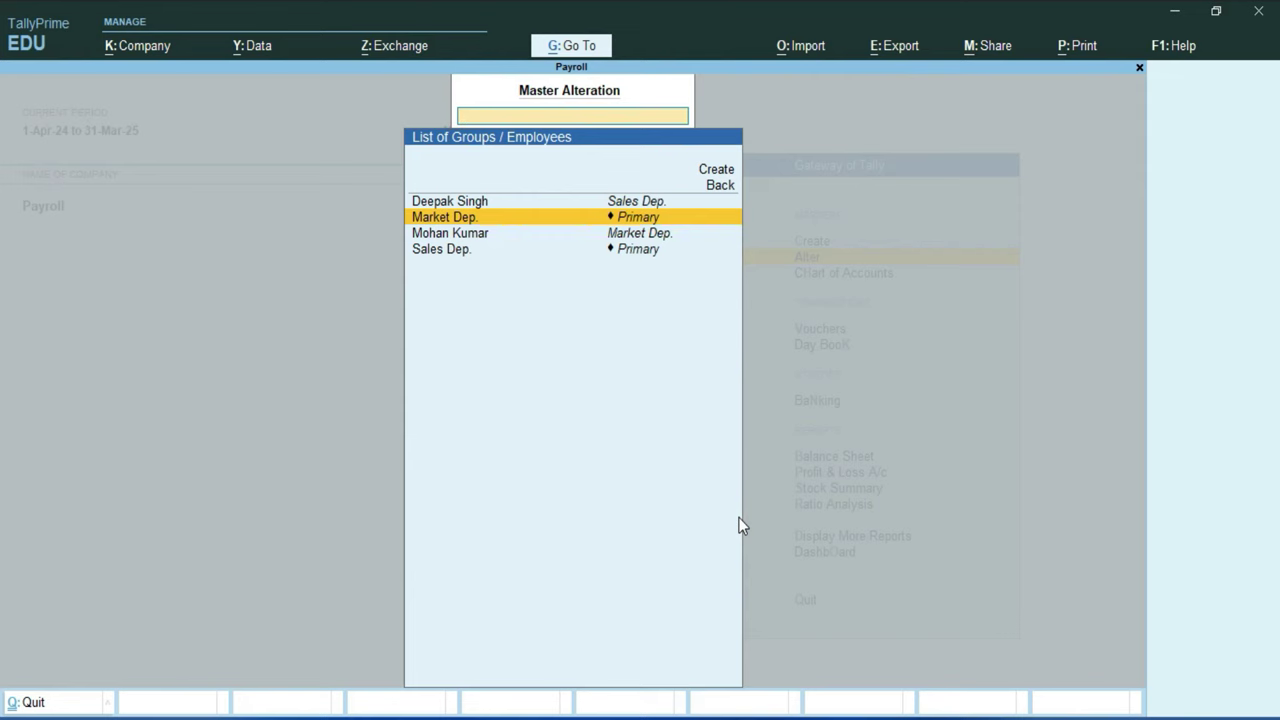
Step: Open Sales Dep.'s salary effective 1-Jul-24 and copy pay heads from the Market Dep. group
key(Down)
key(Down)
key(Return)
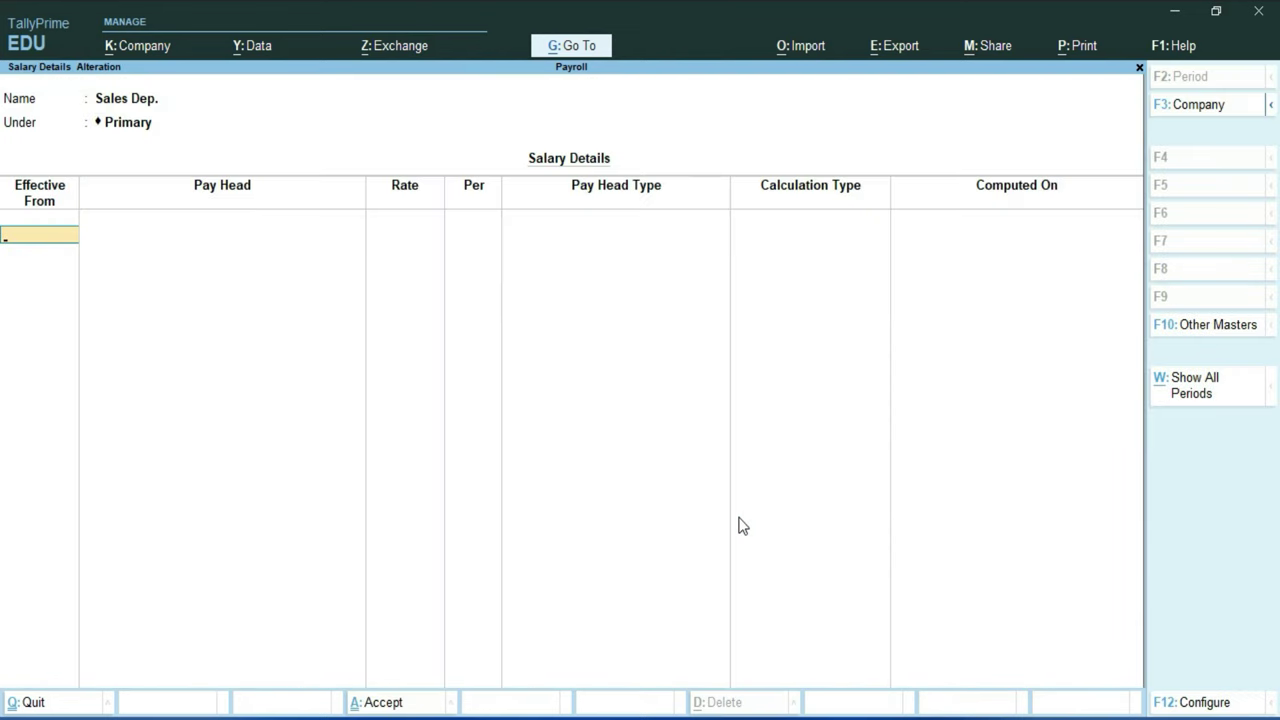
text(1-7)
key(Return)
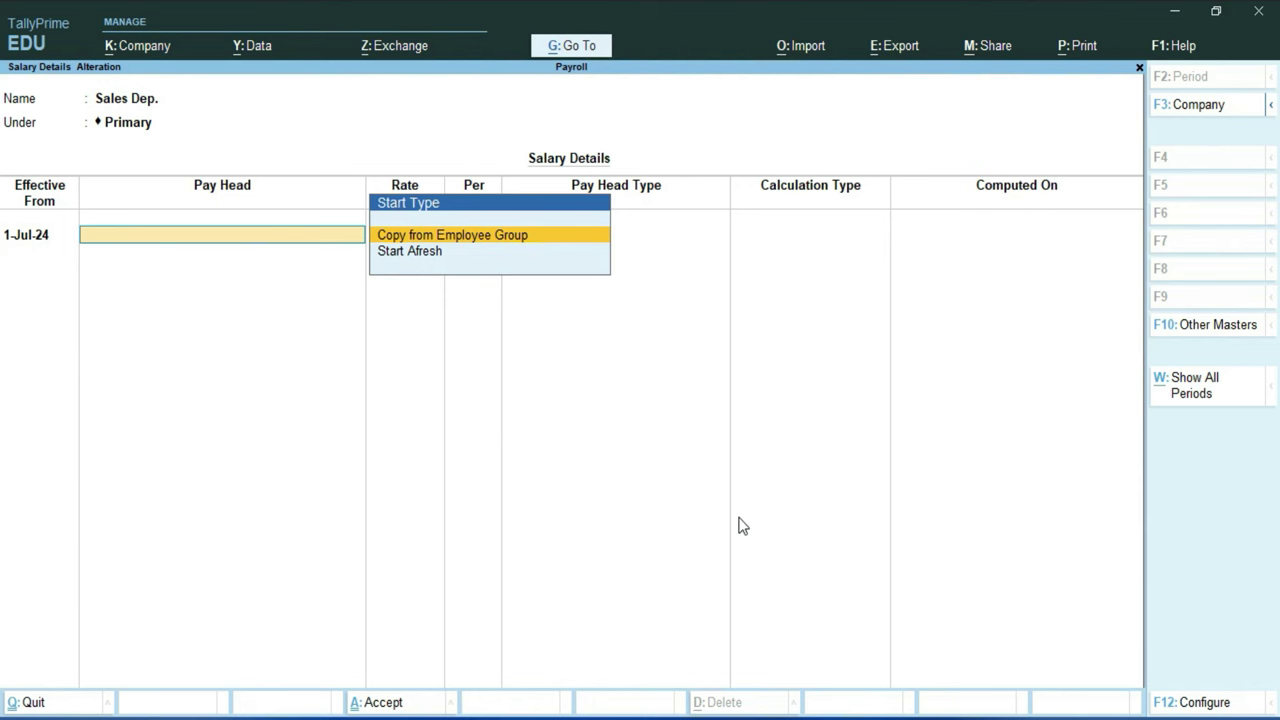
key(Down)
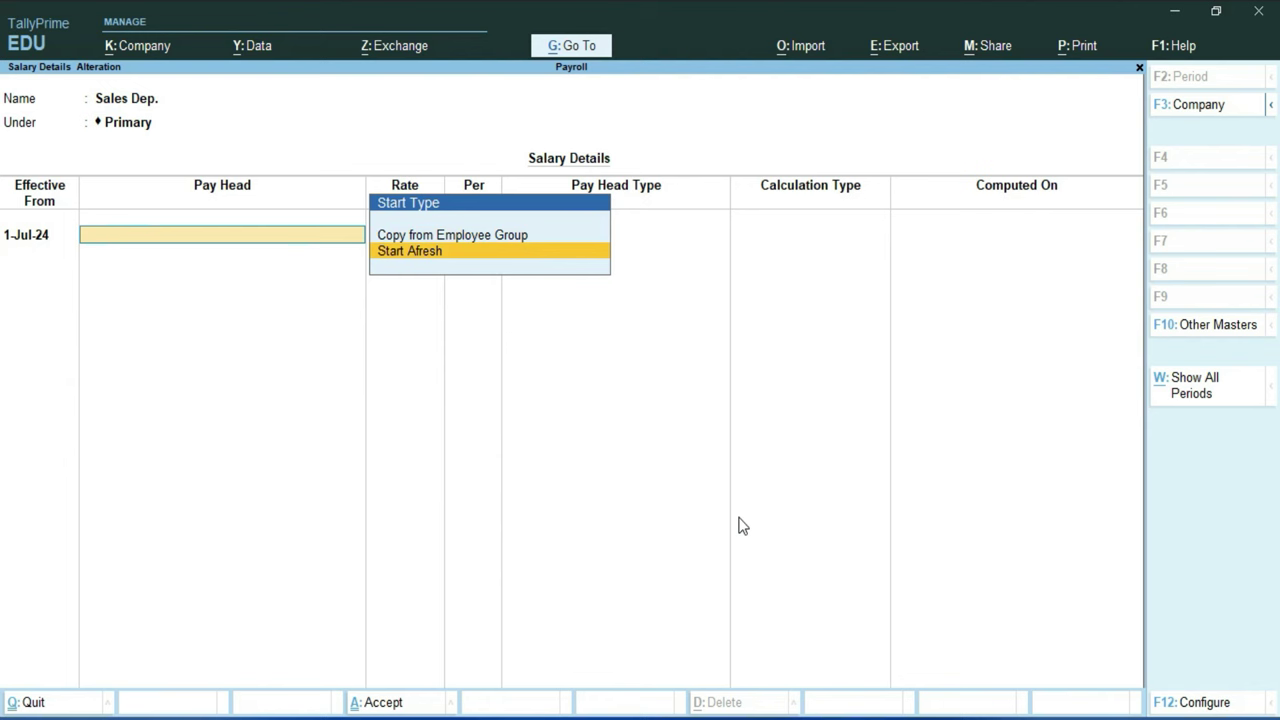
key(Up)
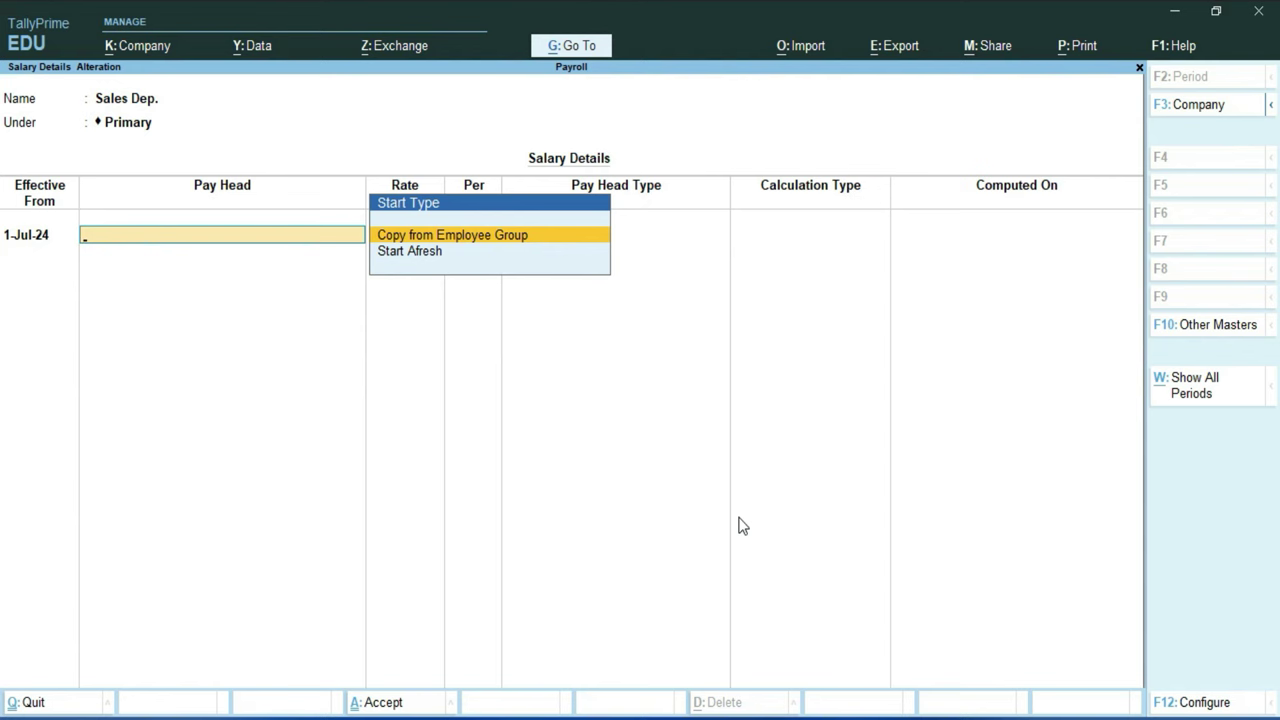
key(Return)
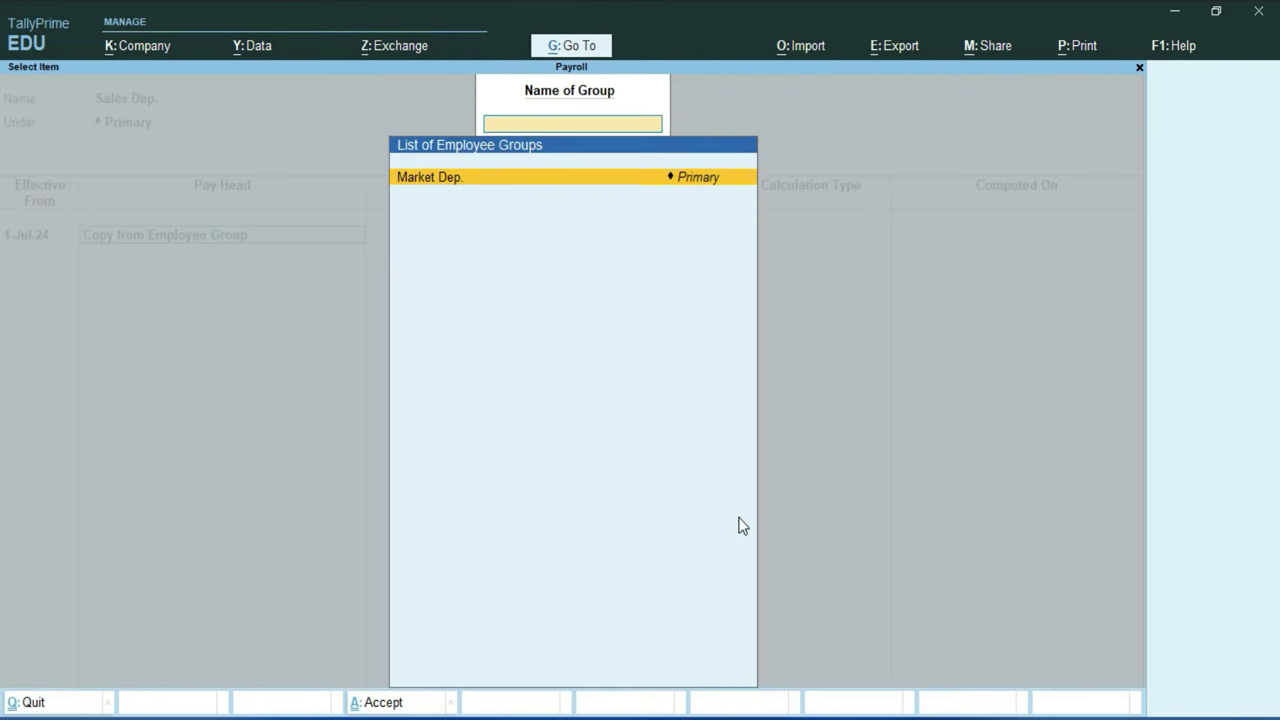
key(Return)
key(Return)
key(Return)
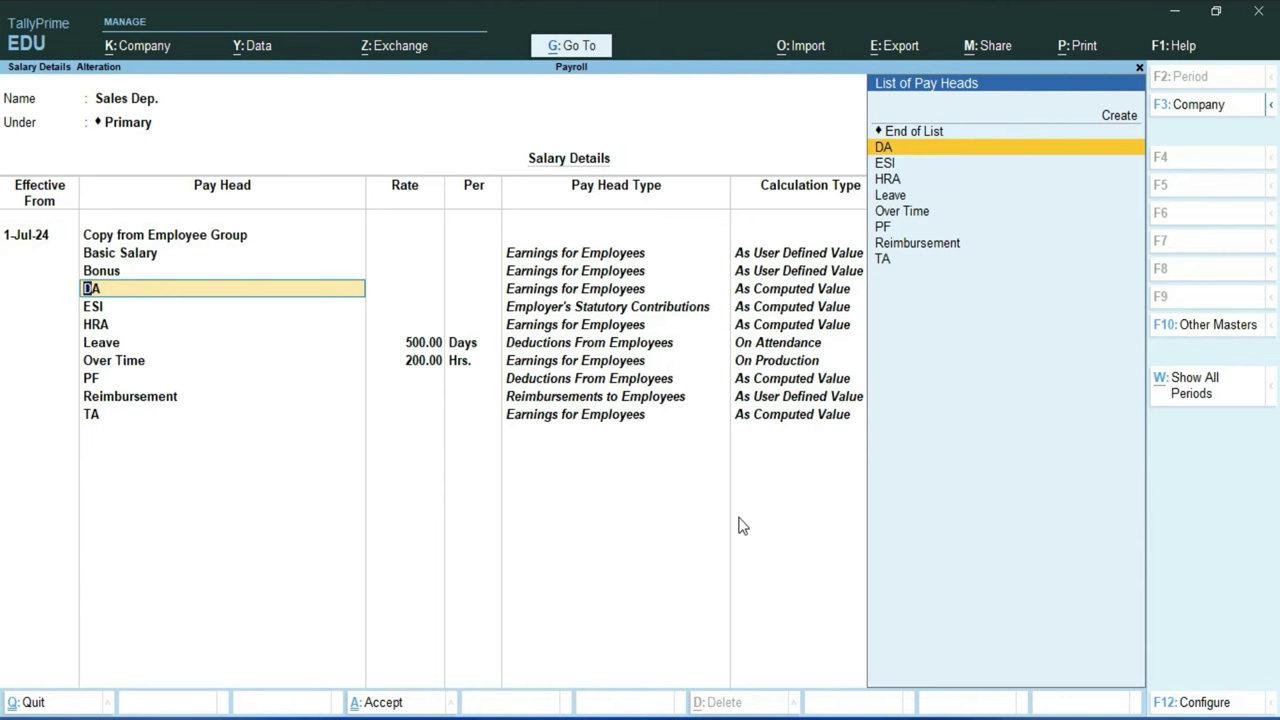
Step: Accept the copied pay heads through TA and save Sales Dep.'s salary details
key(Return)
key(Return)
key(Return)
key(Return)
key(Return)
key(Return)
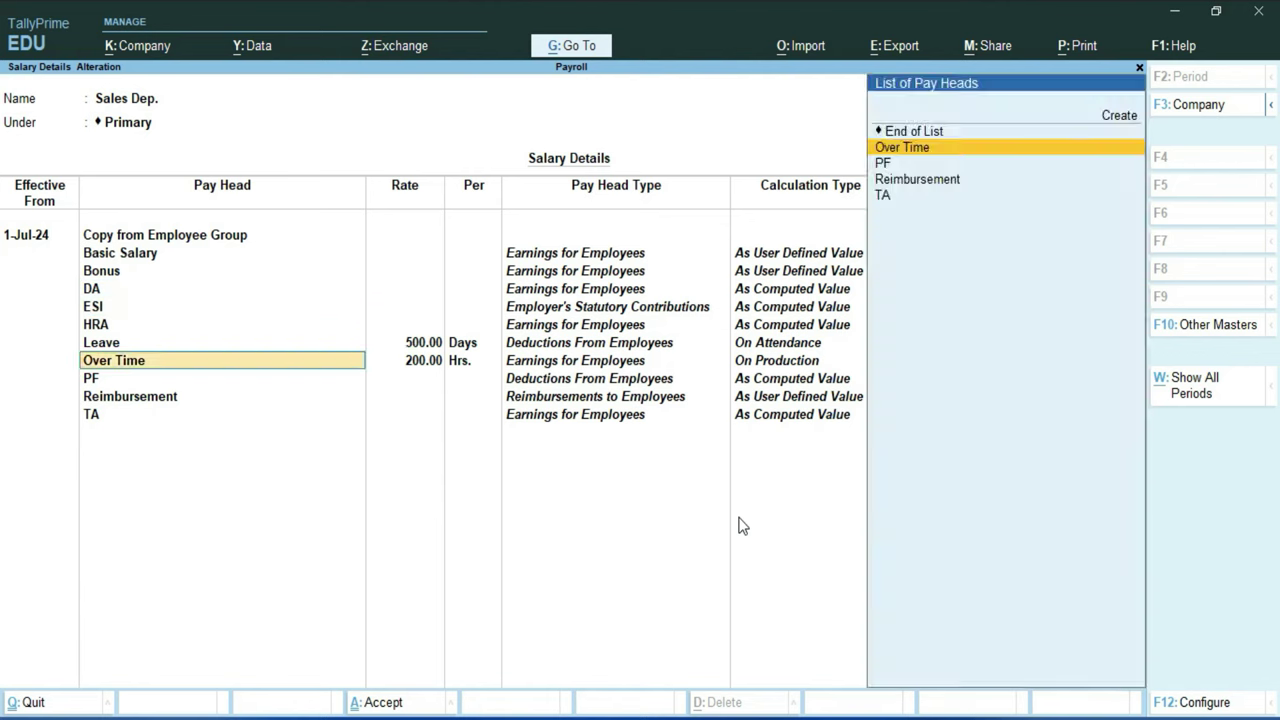
key(Return)
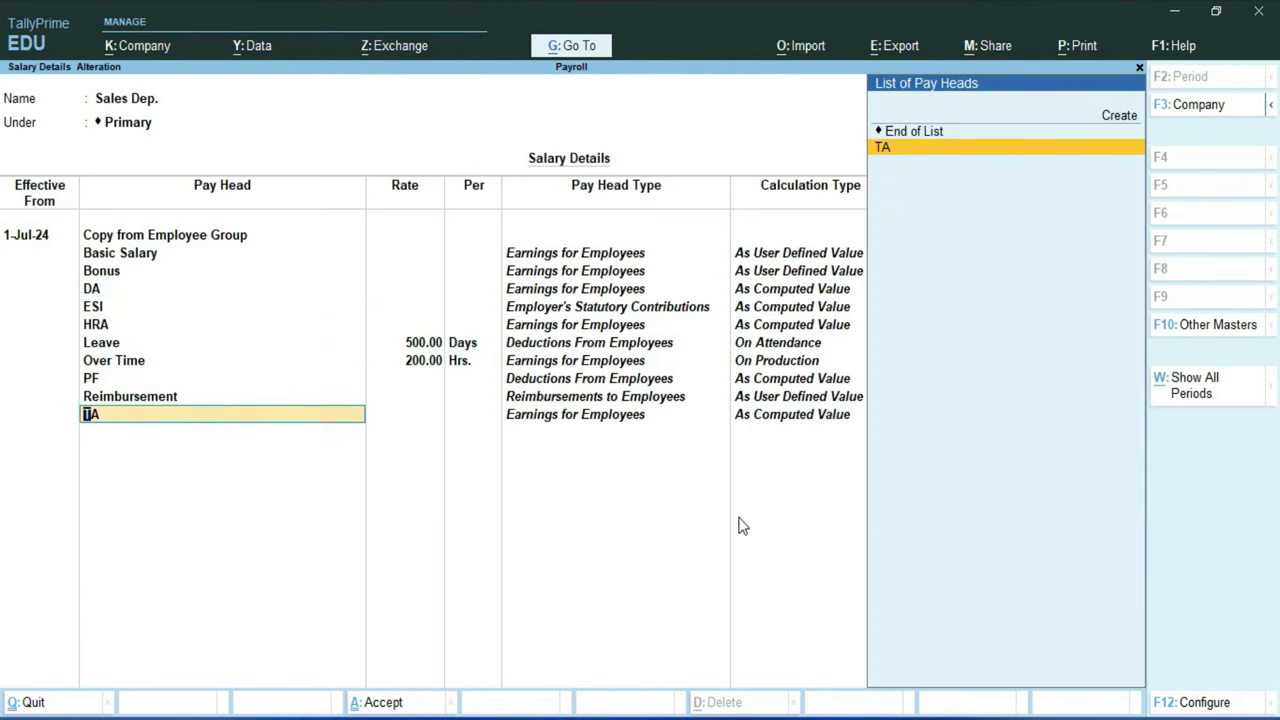
key(Return)
key(Return)
key(Return)
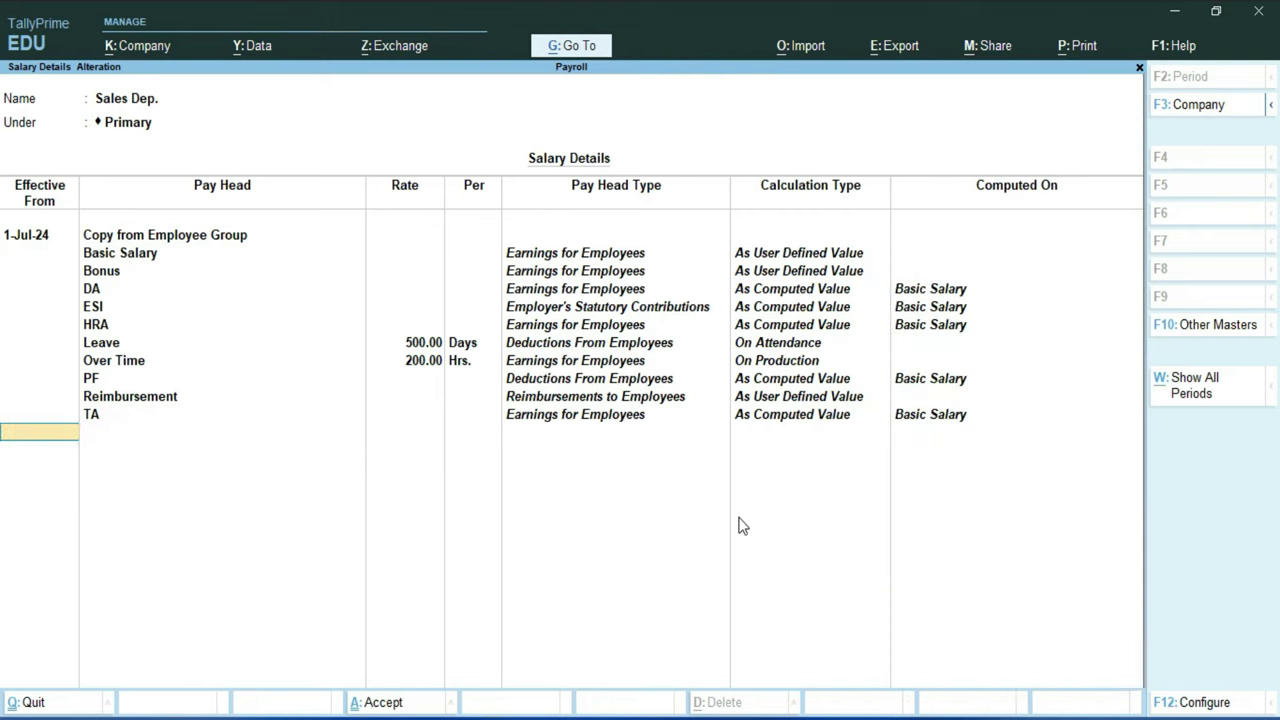
key(Return)
key(Up)
key(Up)
key(Down)
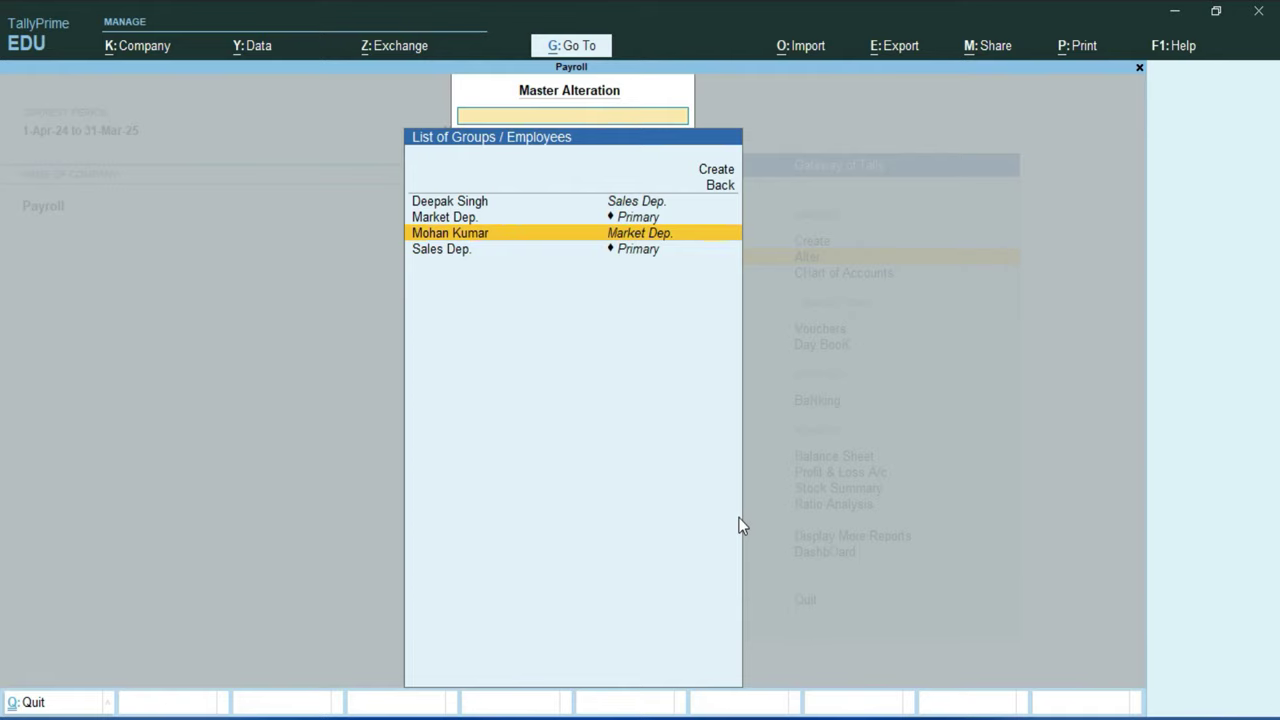
Step: Leave the salary definition unchanged and open the Market Dep. employee's master record for alteration
key(Return)
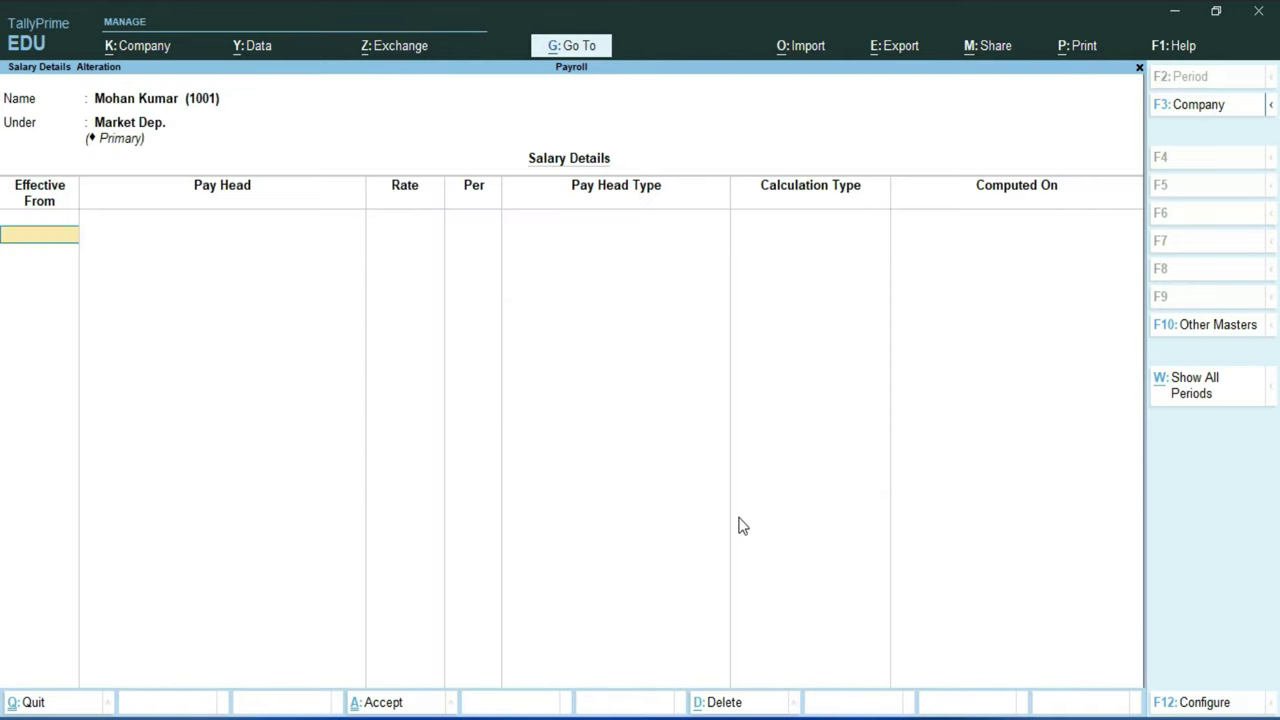
key(Escape)
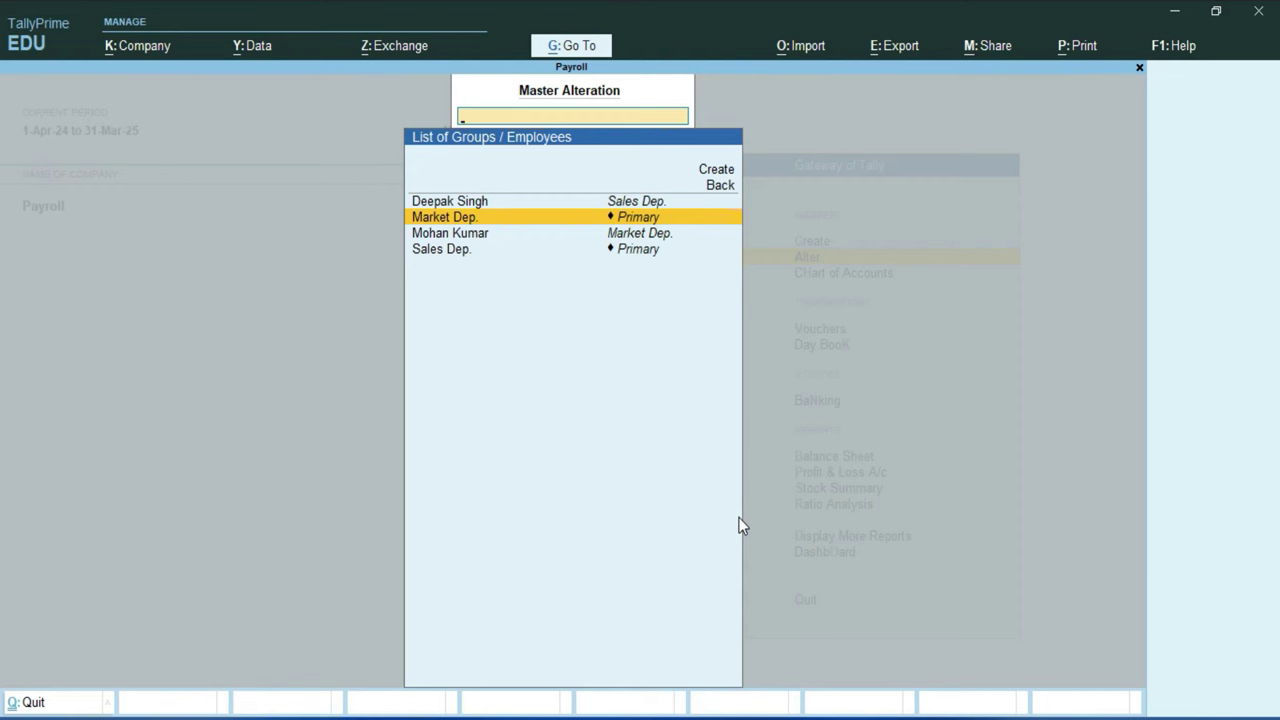
key(Escape)
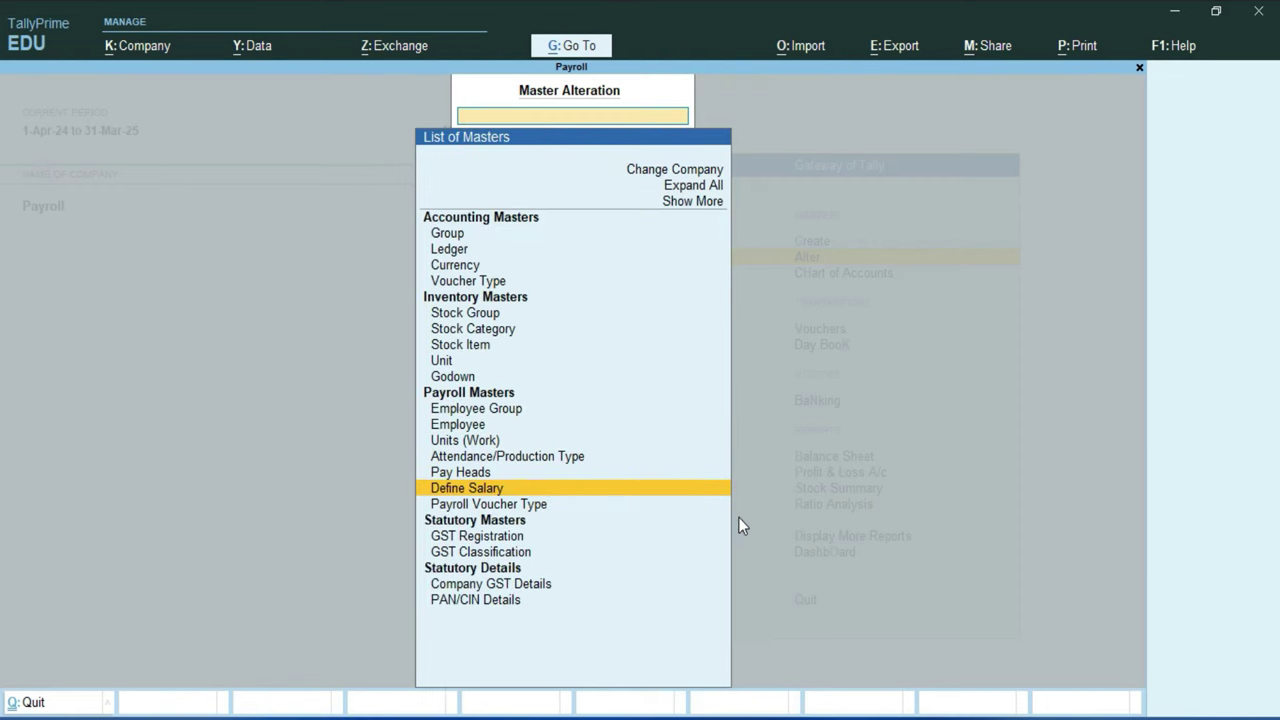
key(Up)
key(Up)
key(Up)
key(Up)
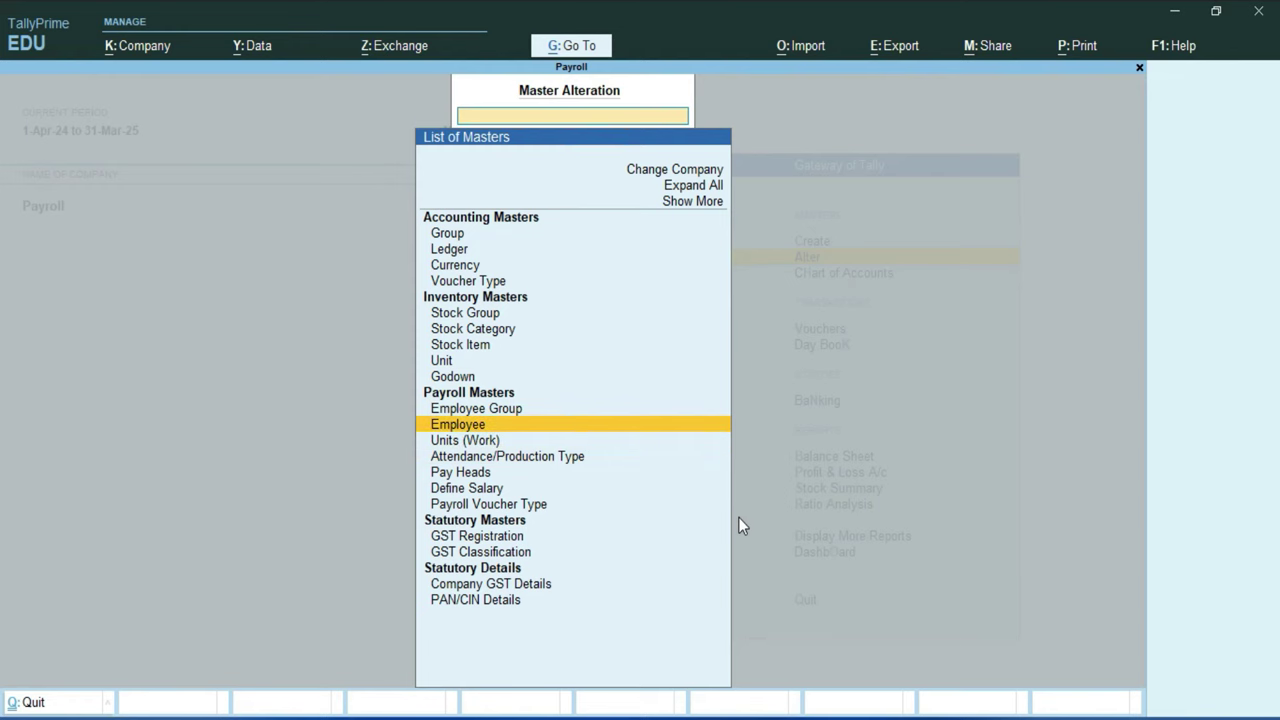
key(Return)
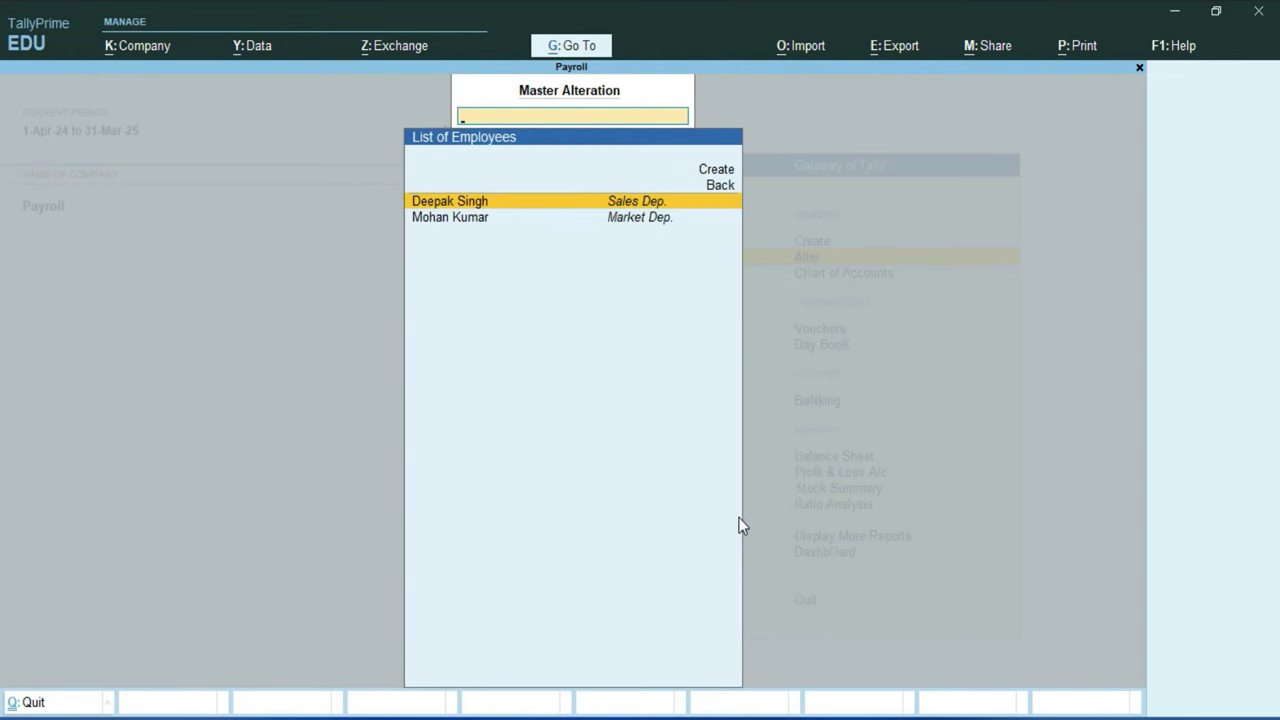
key(Down)
key(Return)
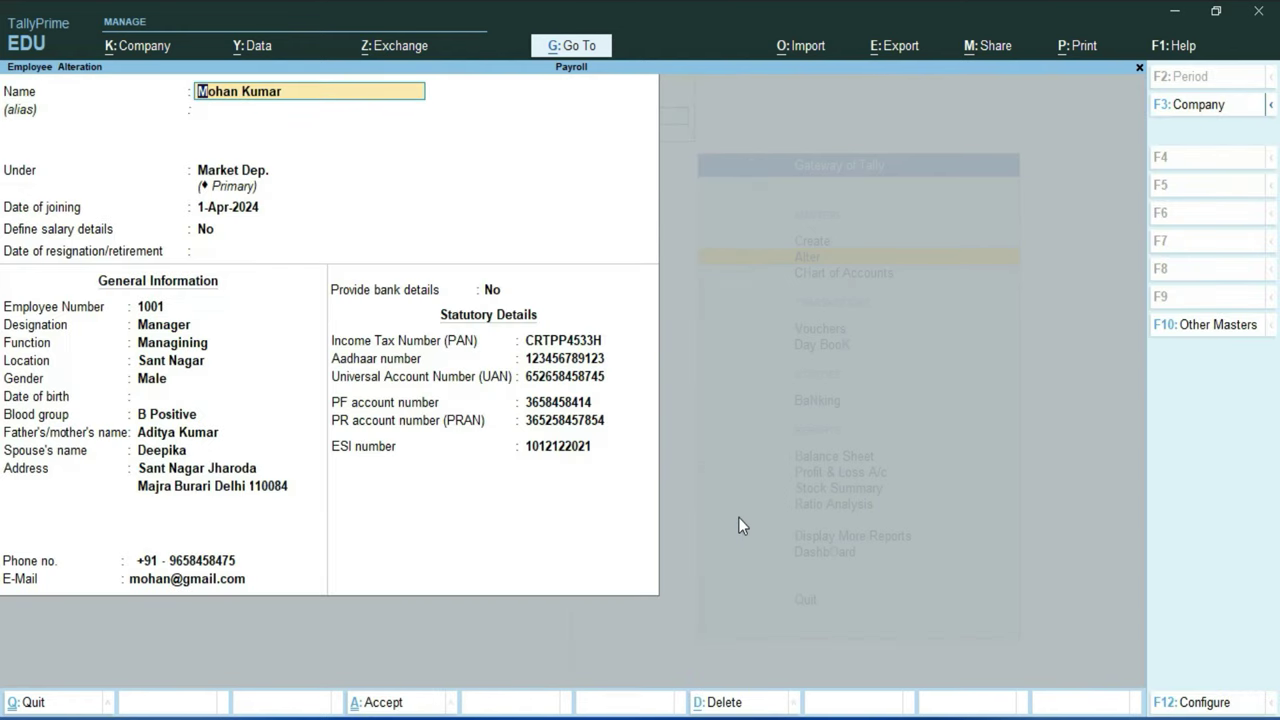
Step: Define the employee's salary effective 1-Jul-24 by copying the group's pay heads, then accept the record
key(Return)
key(Return)
key(Return)
key(Return)
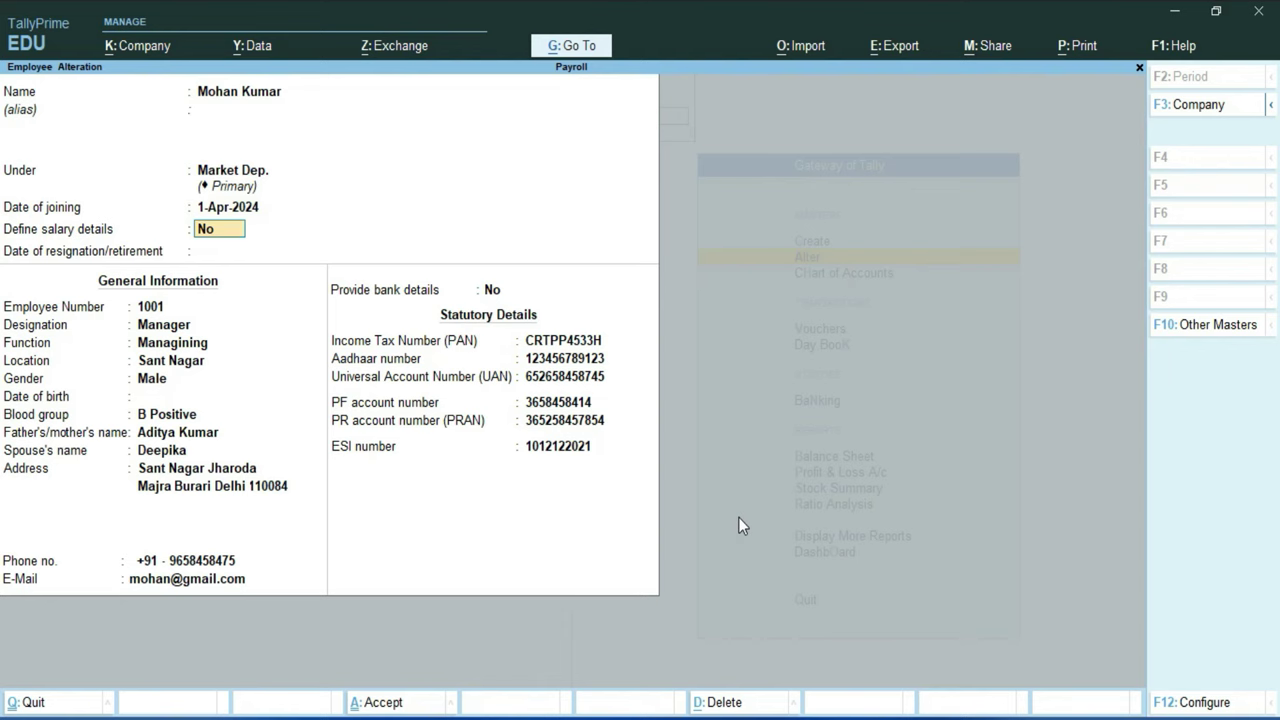
text(y)
key(Return)
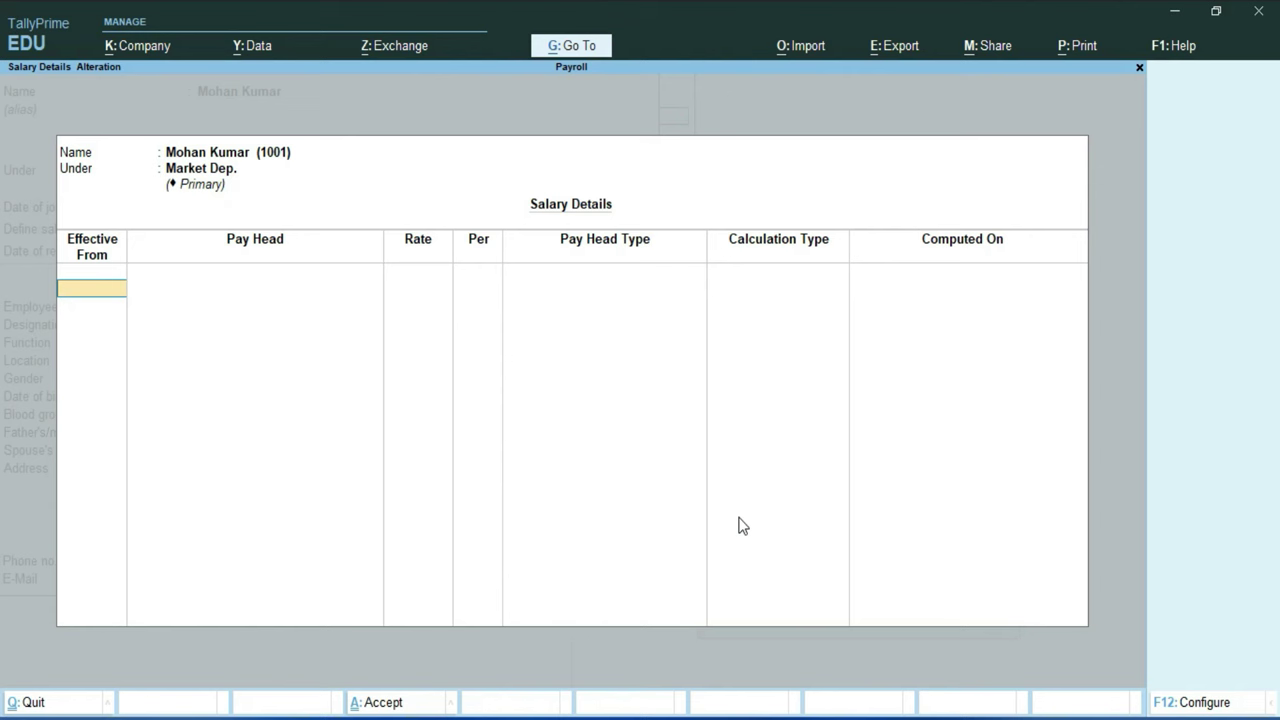
text(1-7)
key(Return)
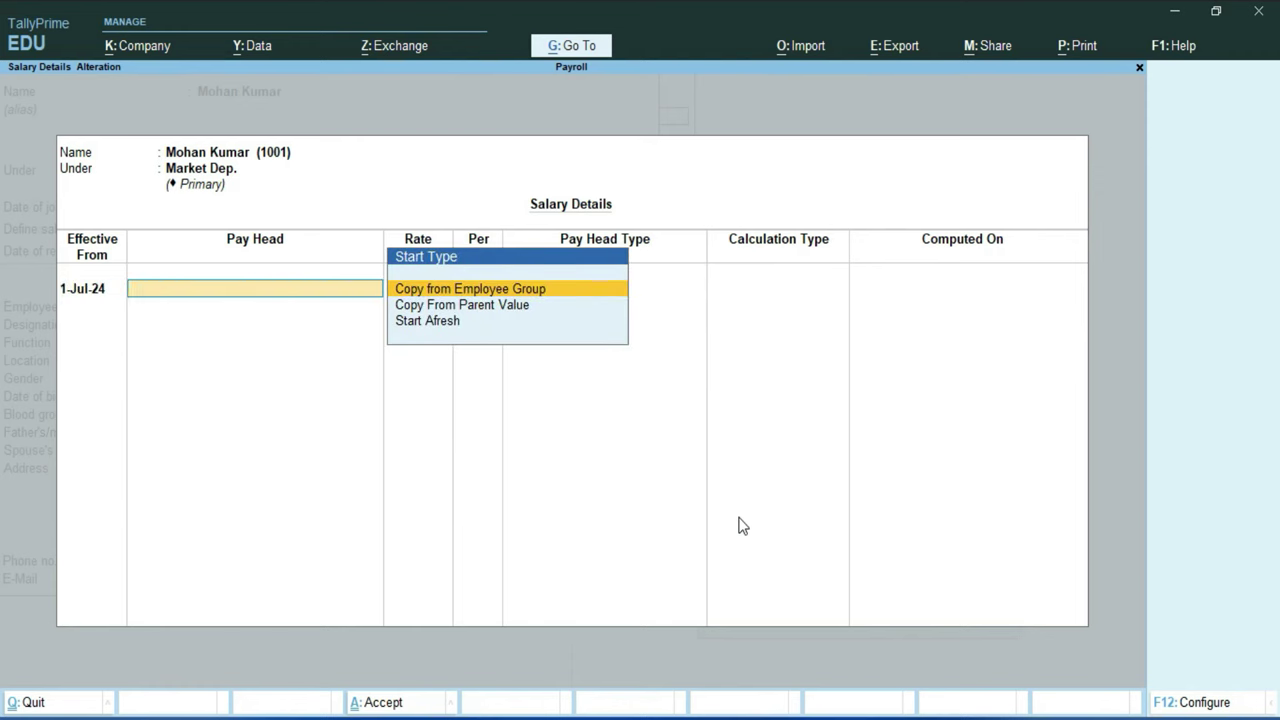
key(Return)
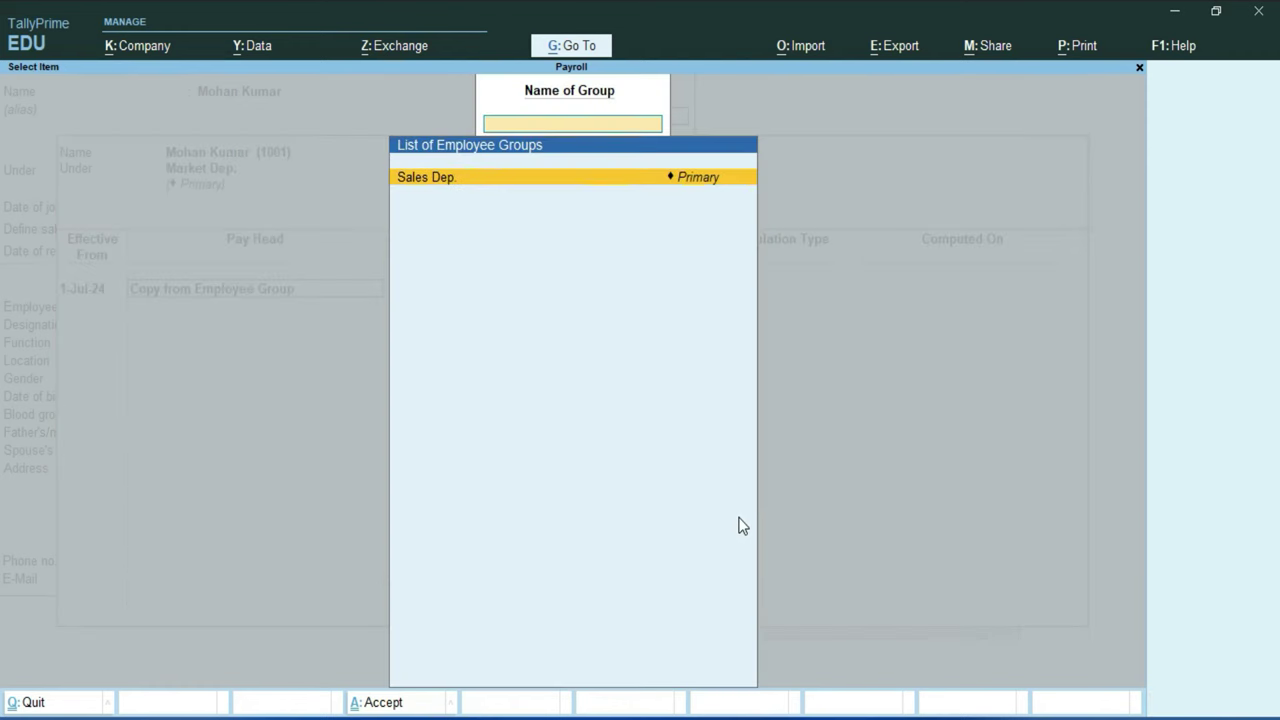
key(Return)
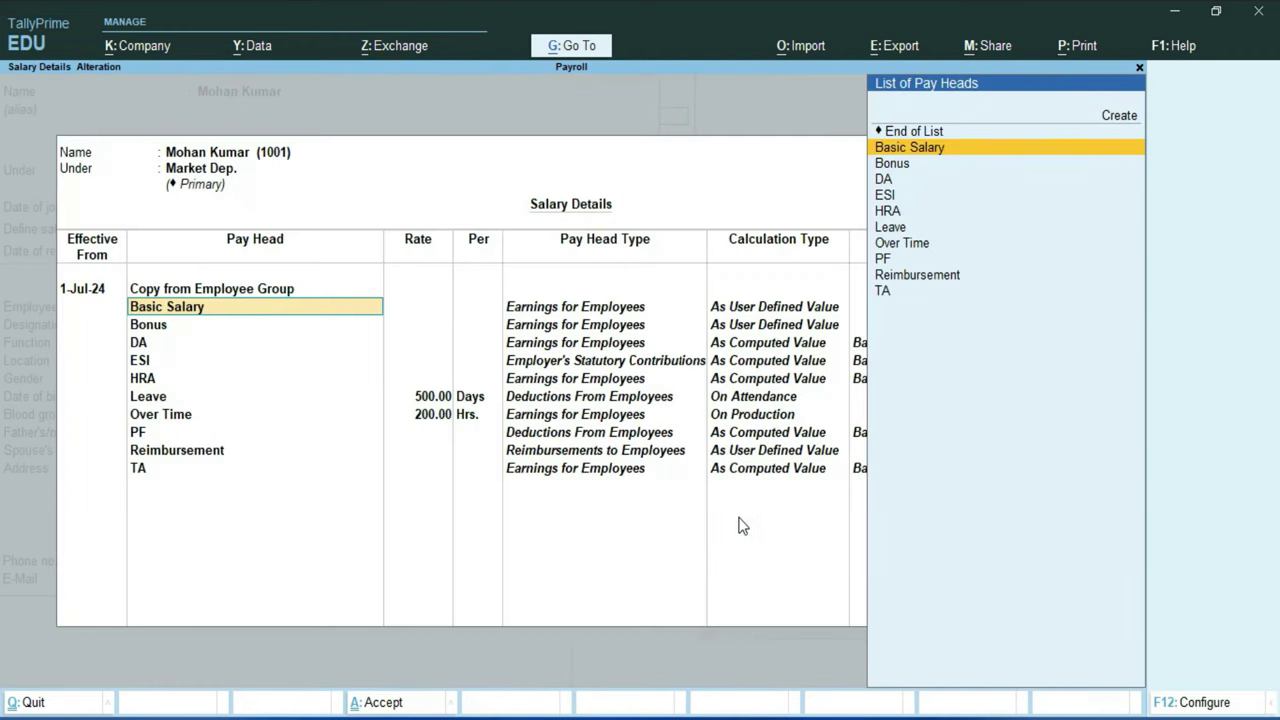
key(Return)
key(Return)
key(Return)
key(Return)
key(Return)
key(Return)
key(Return)
key(Return)
key(Return)
key(Return)
key(Return)
key(Return)
key(Return)
key(Return)
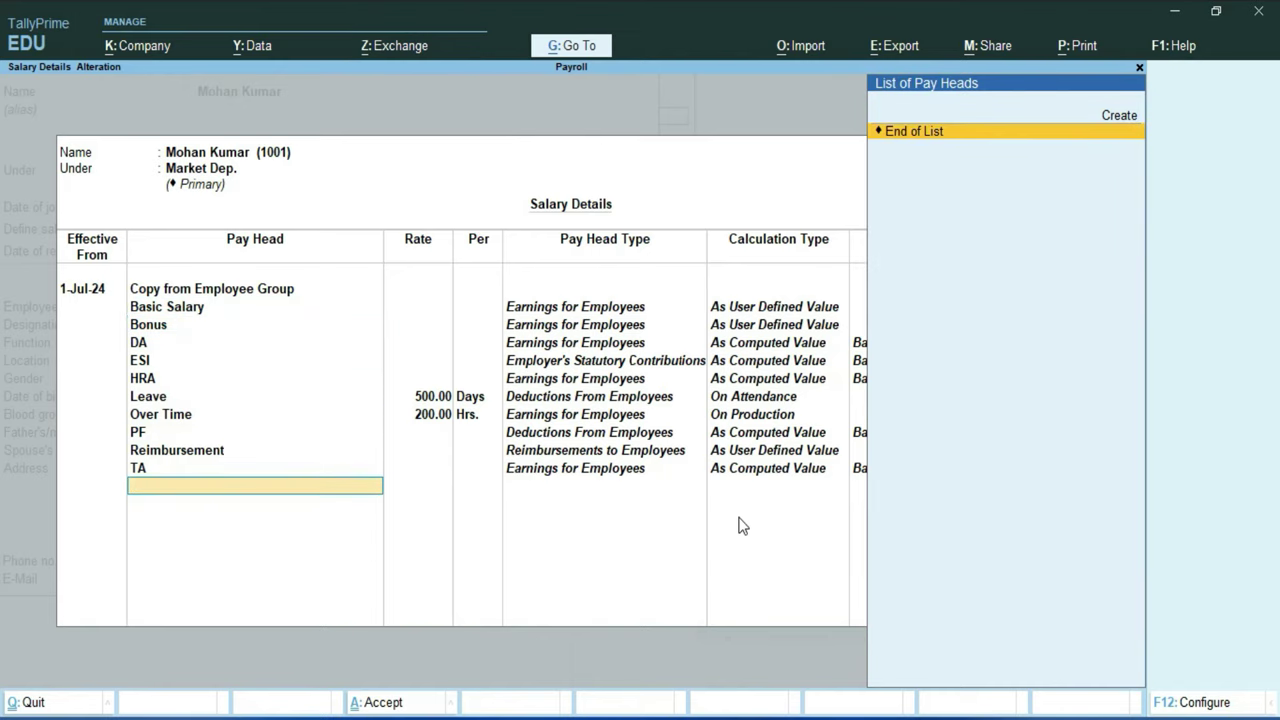
key(Return)
key(Return)
key(Return)
key(Return)
key(Return)
key(Return)
key(Return)
key(Return)
key(Return)
key(Return)
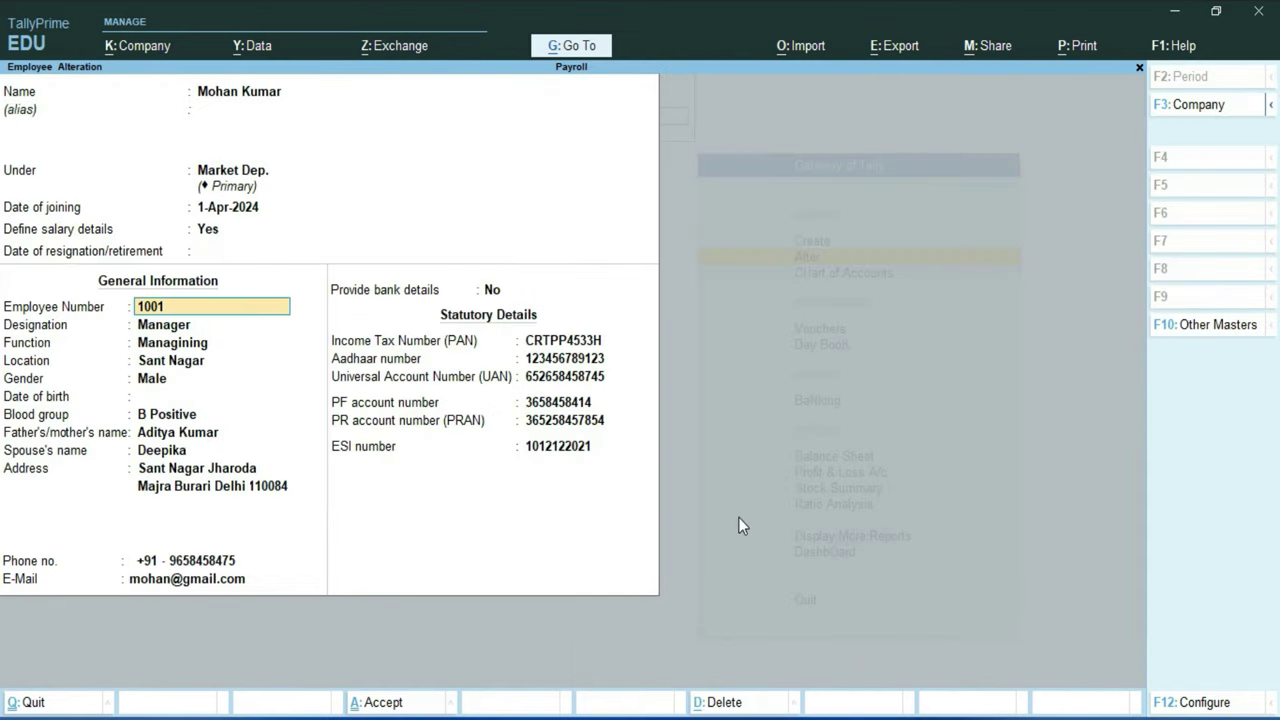
key(ctrl)
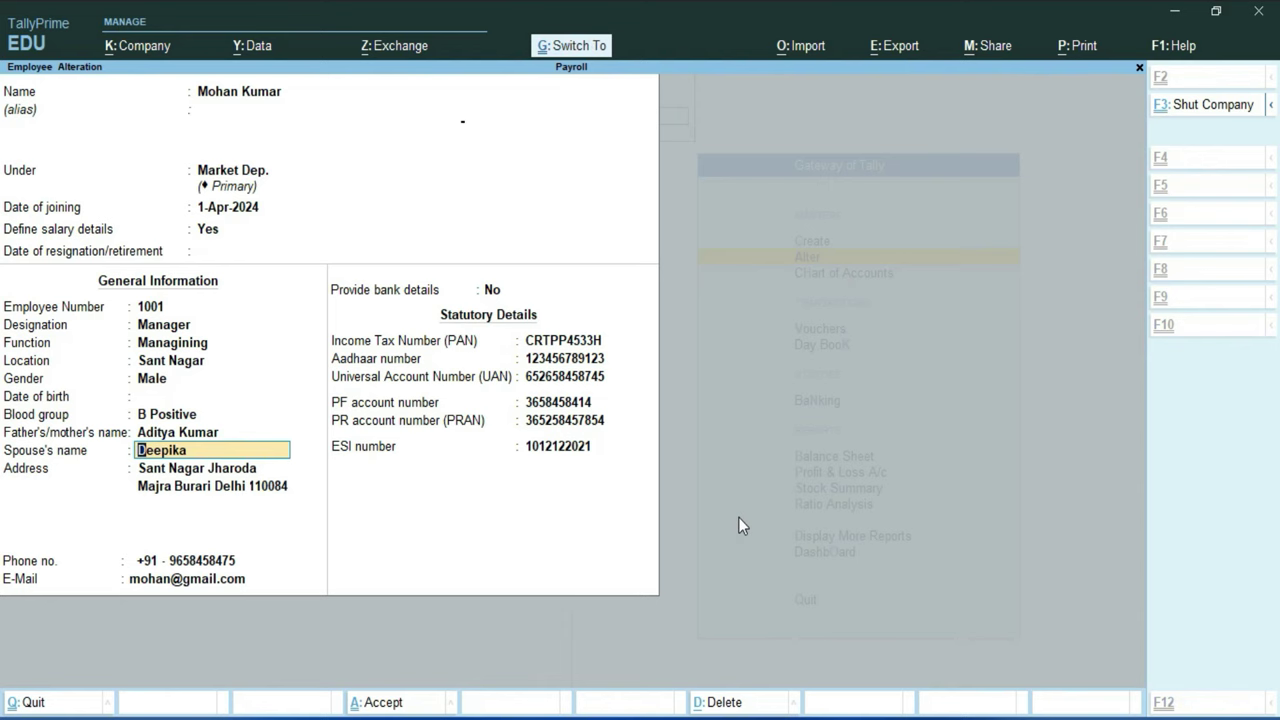
key(ctrl+a)
key(Up)
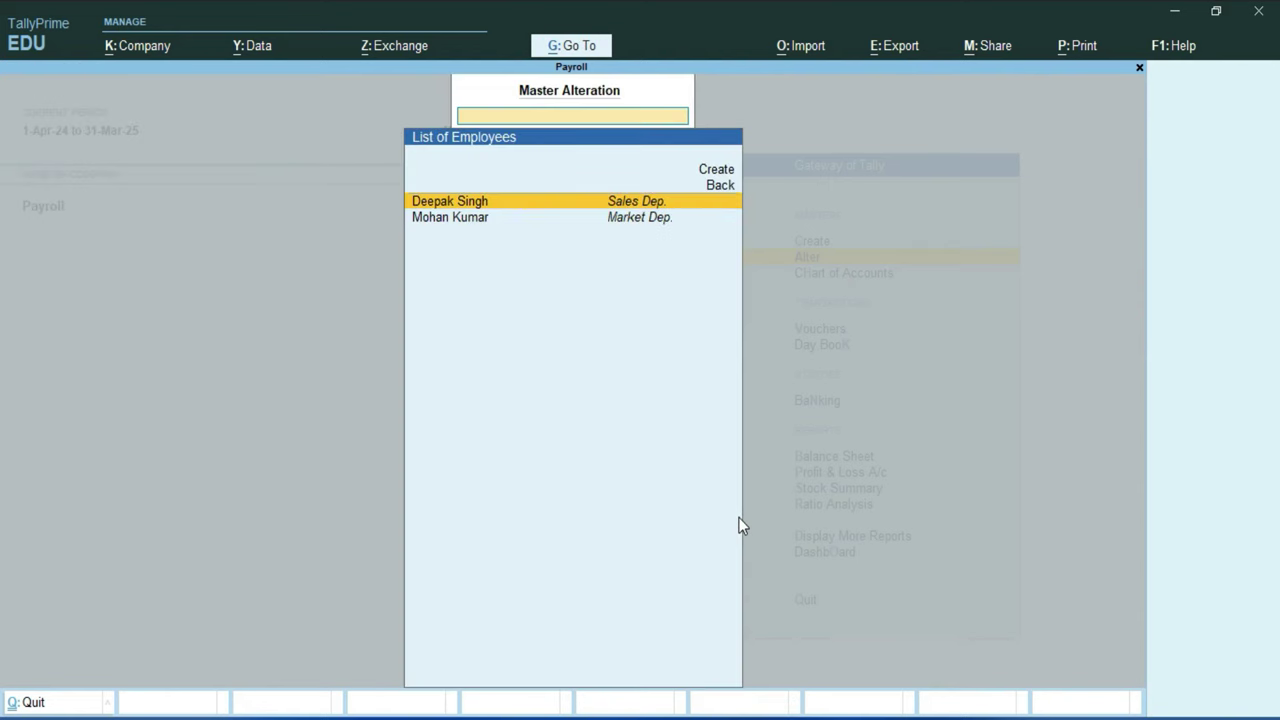
Step: Define the Sales Dep. employee's salary details effective 1-Jul-24, copying pay heads from the Market Dep. group
key(Return)
key(Return)
key(Return)
key(Return)
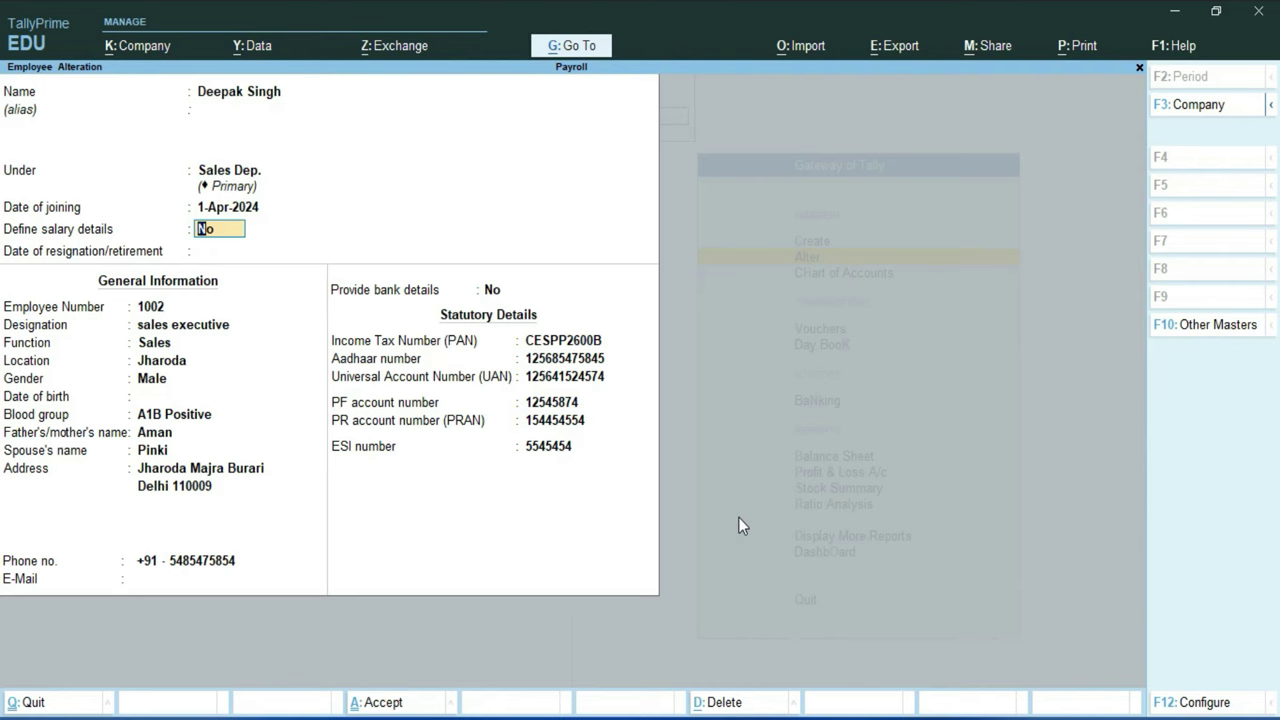
text(y)
text(1-7)
key(Return)
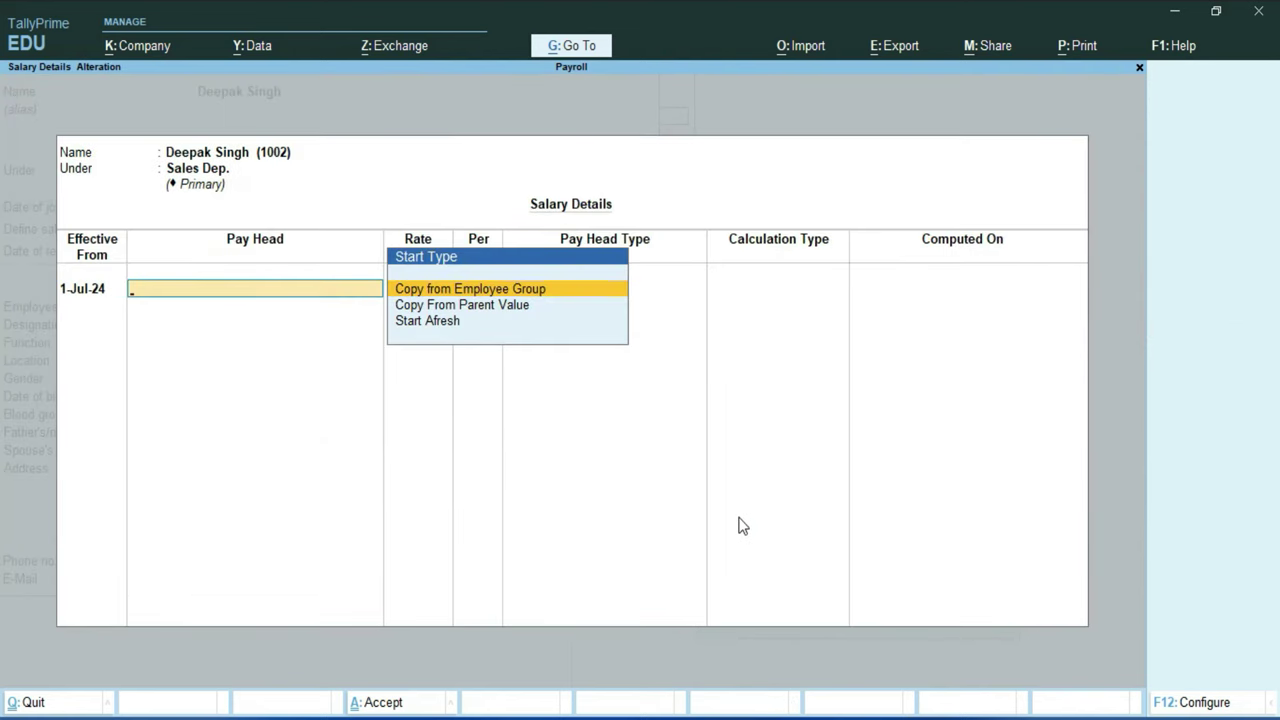
key(Return)
key(Return)
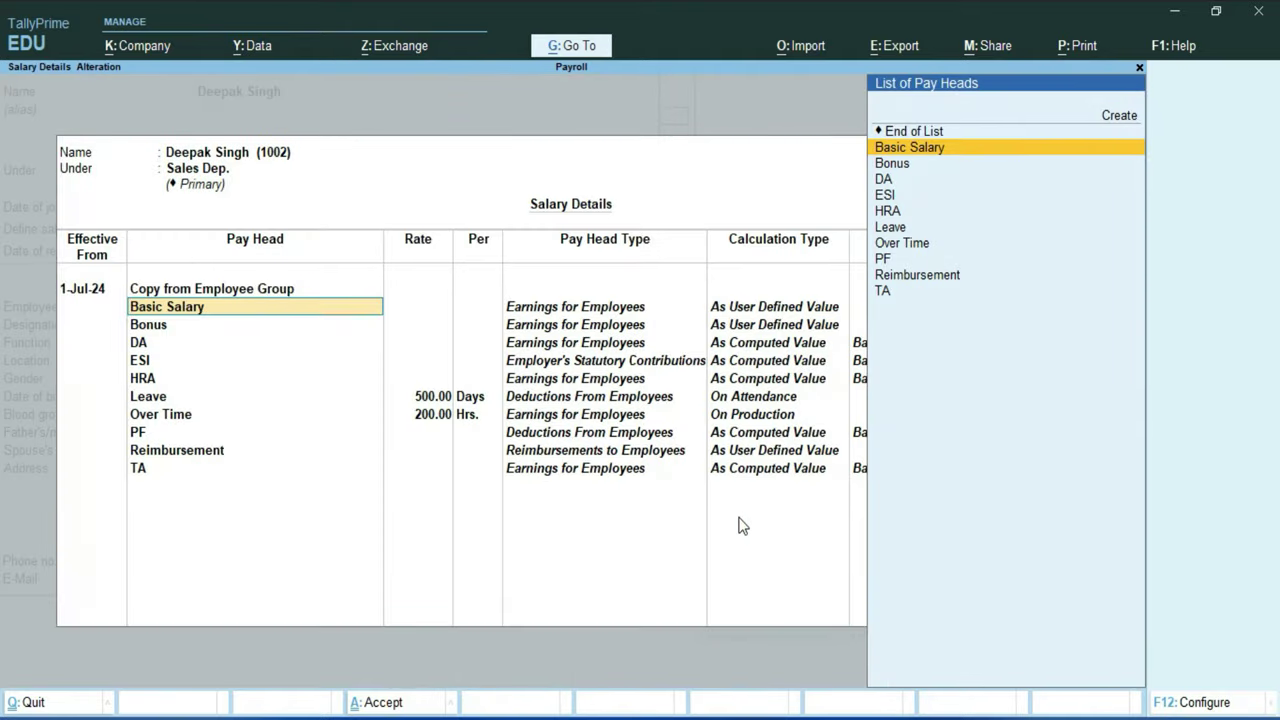
key(Down)
key(Down)
key(Down)
key(Down)
key(Return)
key(Return)
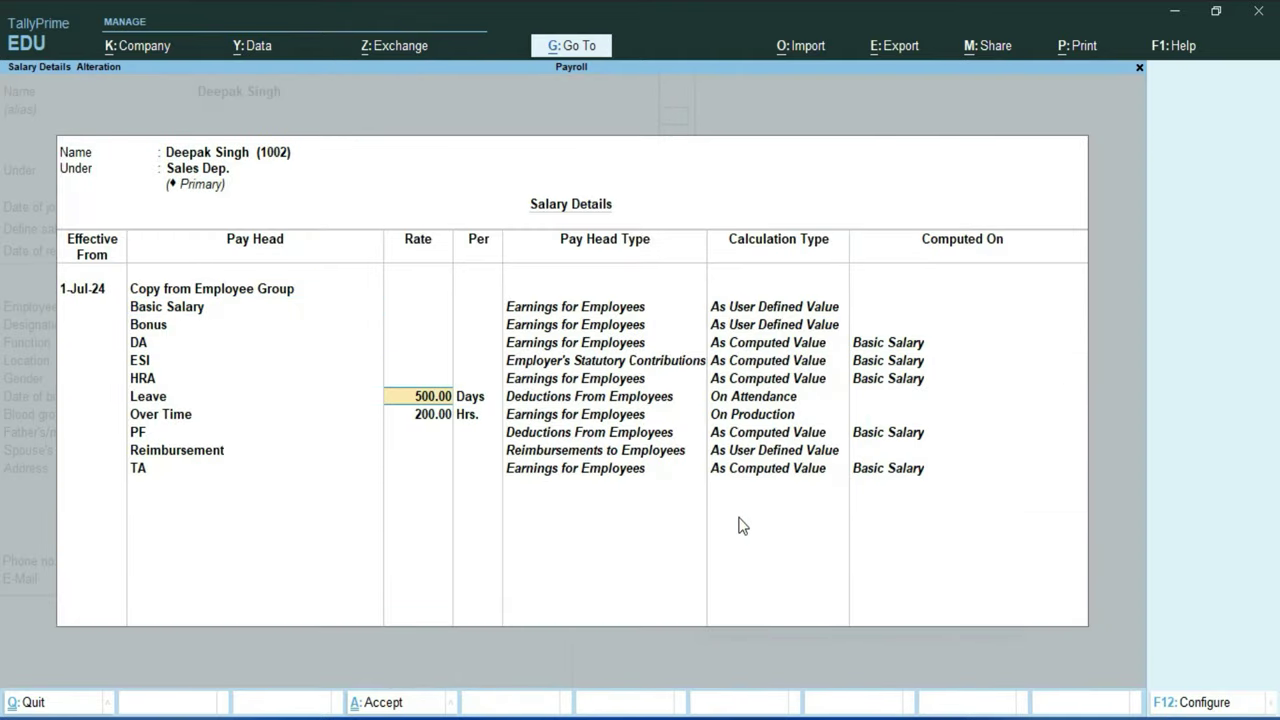
key(ctrl+a)
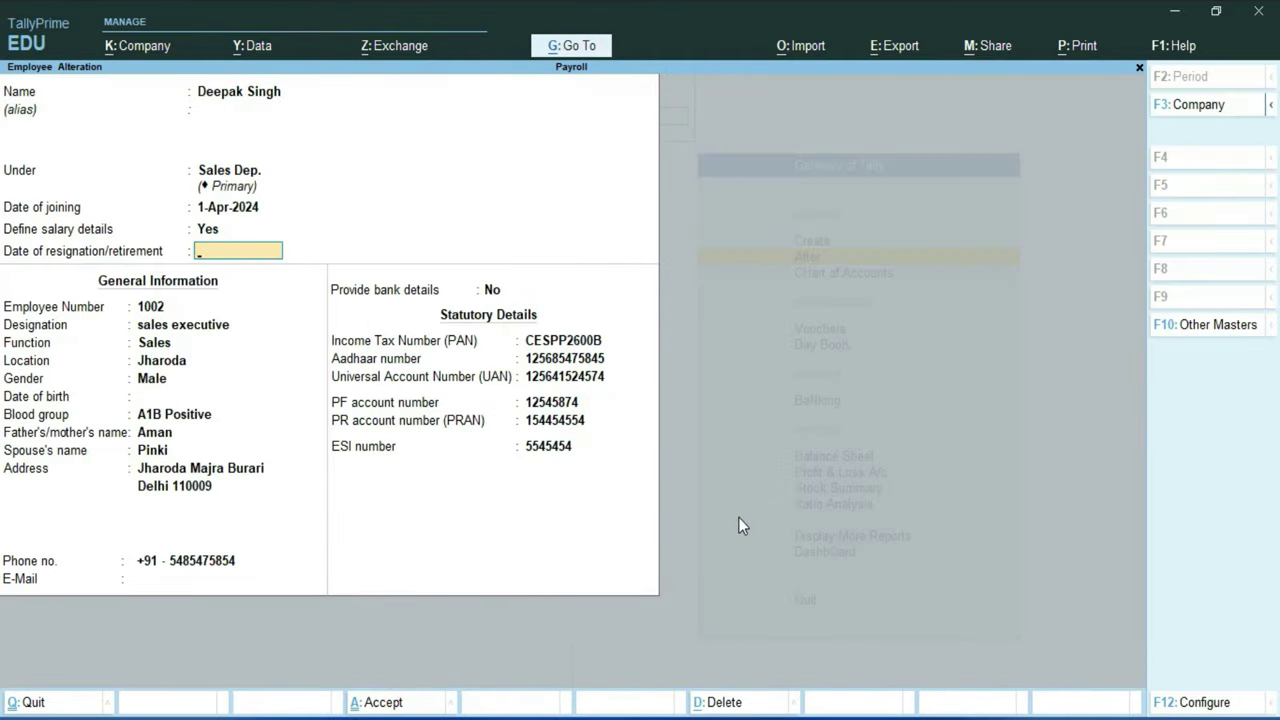
key(ctrl+a)
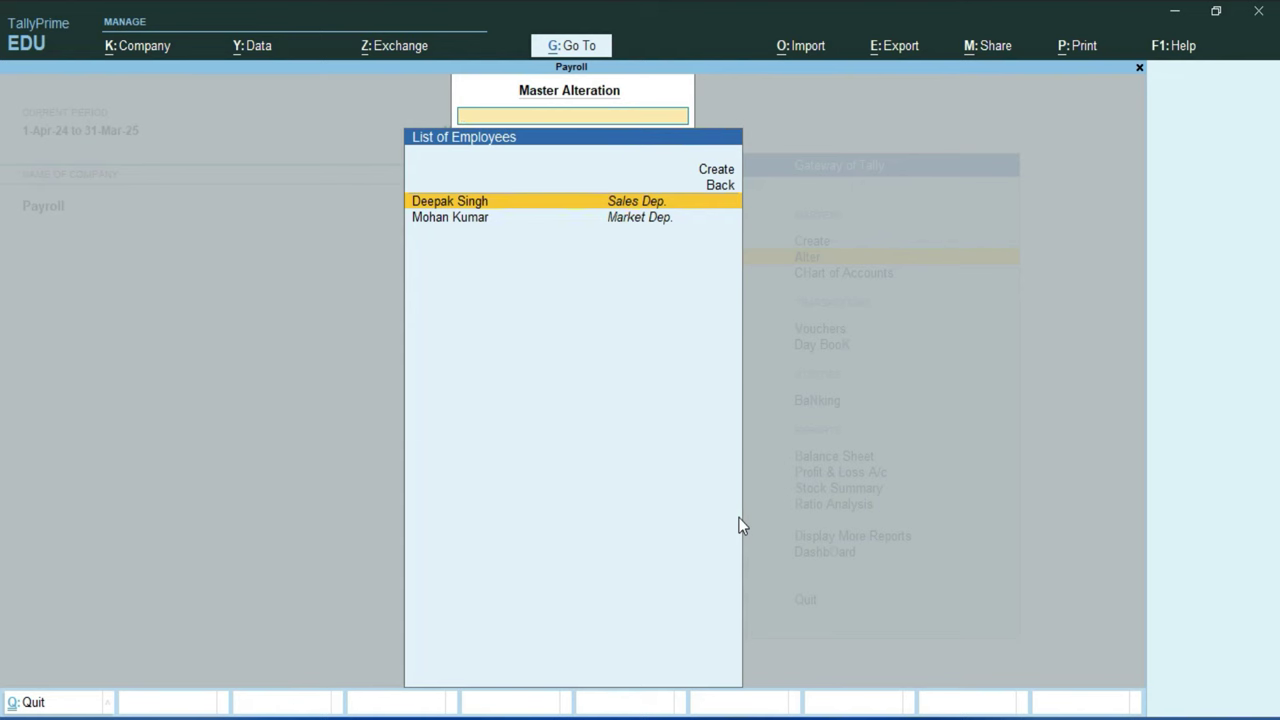
key(Escape)
key(Escape)
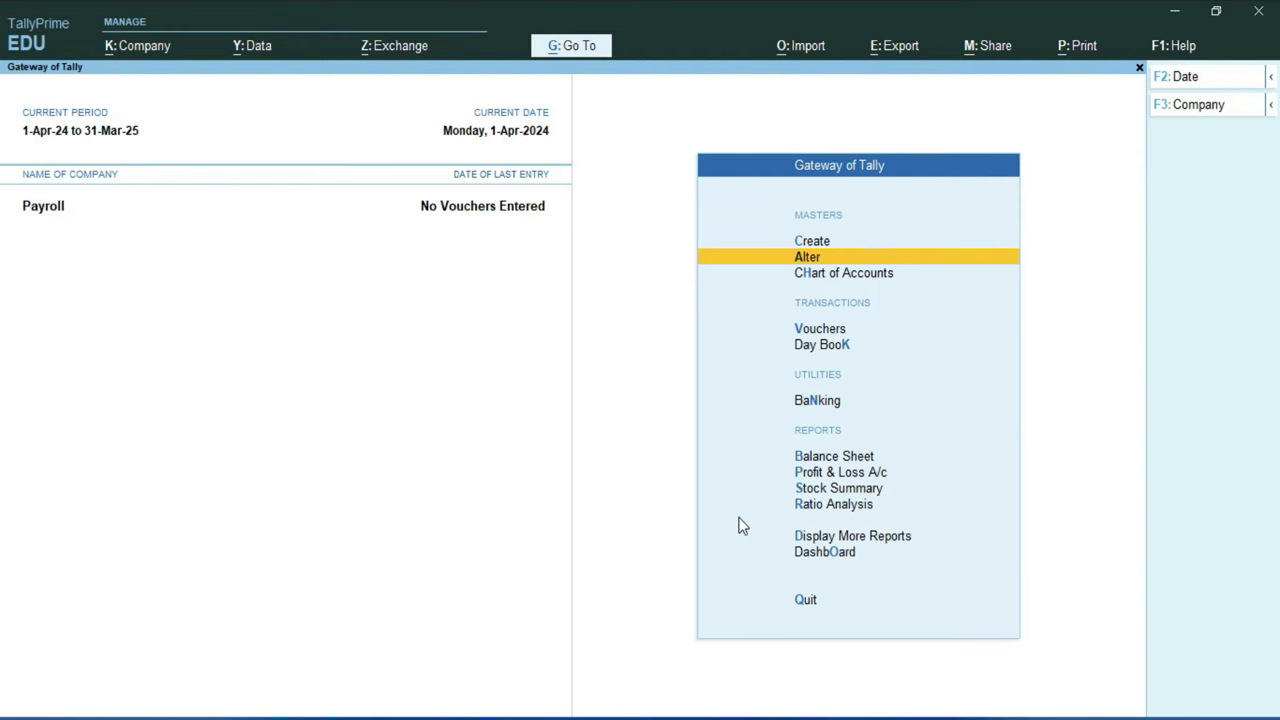
Step: Start a new Attendance voucher dated 1-Jul-24
key(Down)
key(Down)
key(Return)
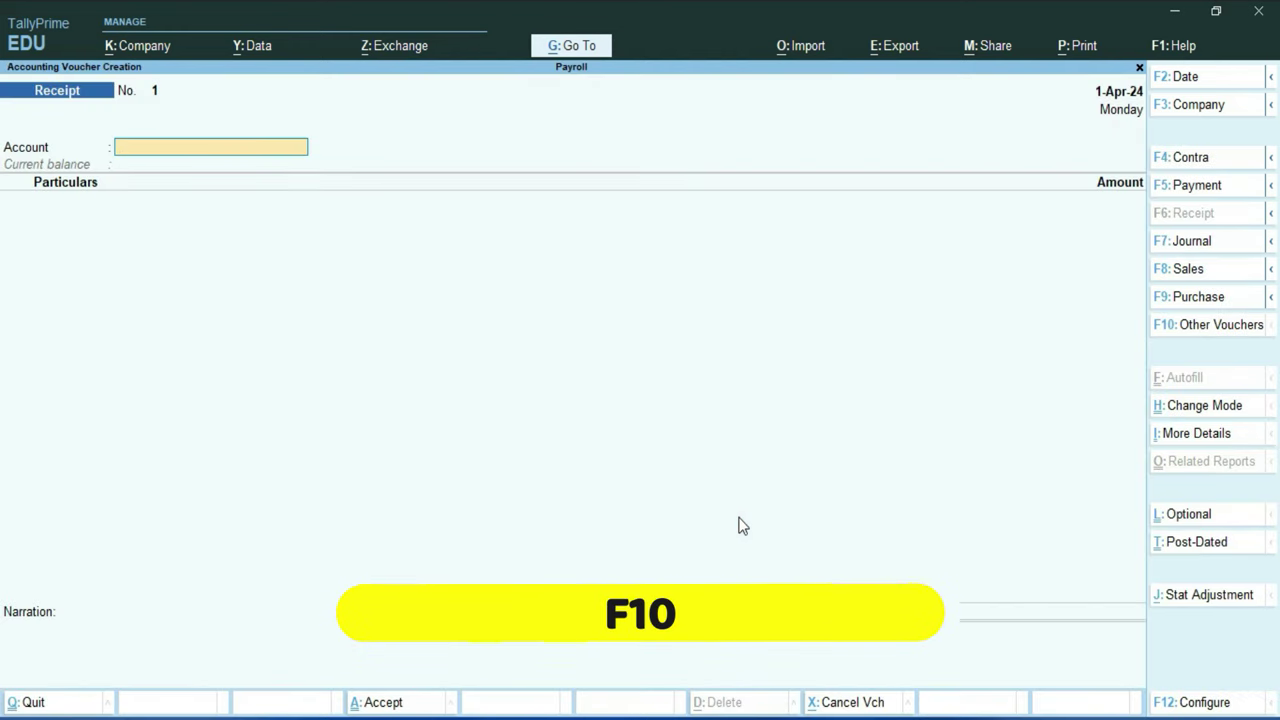
key(F10)
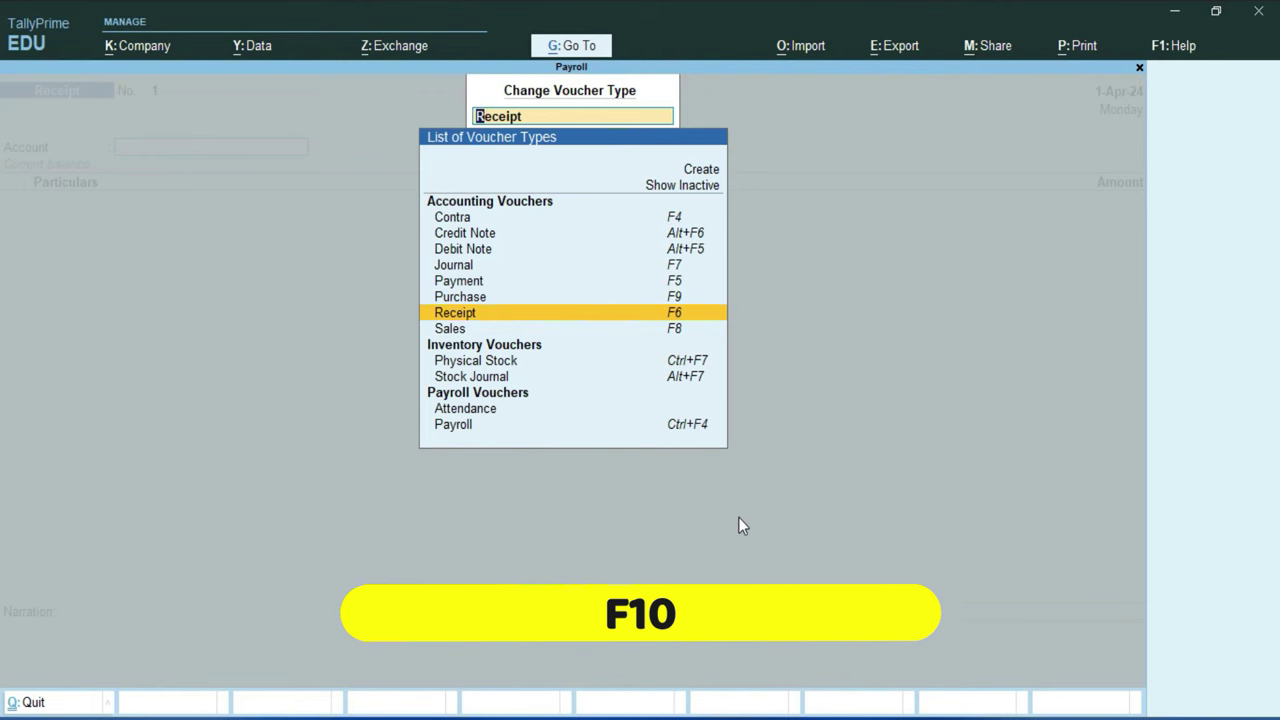
key(Down)
key(Down)
key(Down)
key(Down)
key(Down)
key(Down)
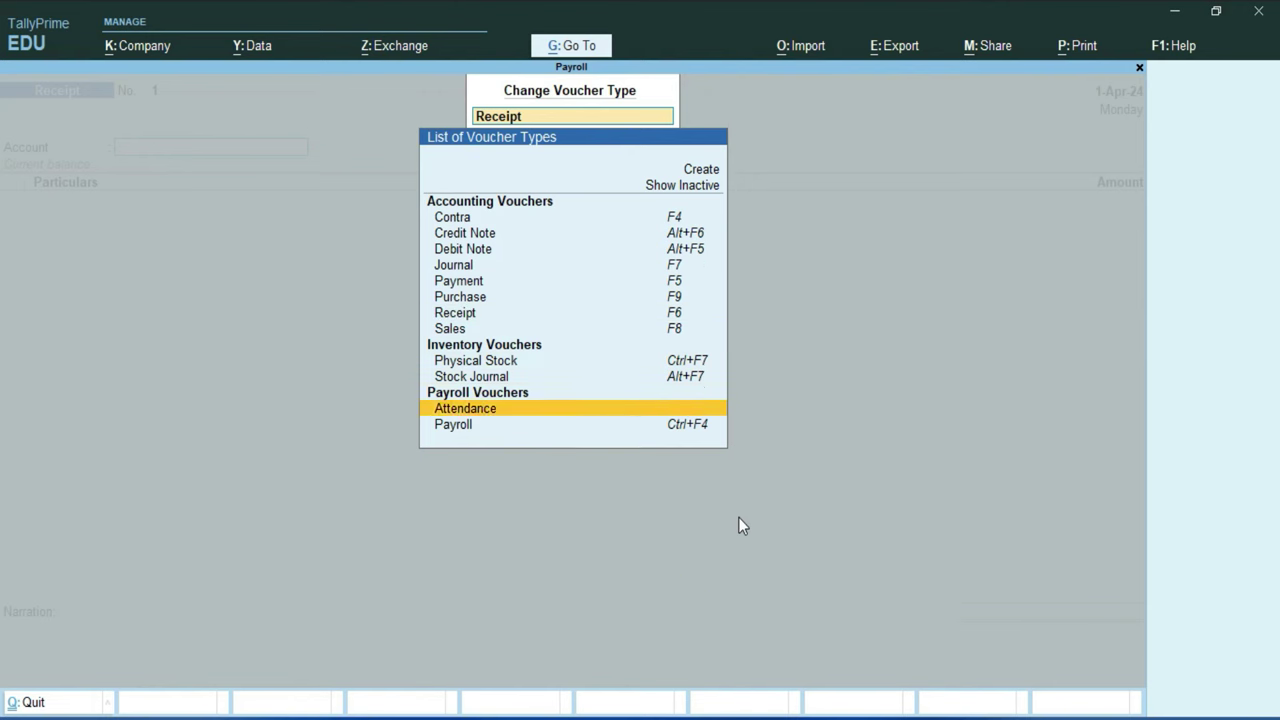
key(Return)
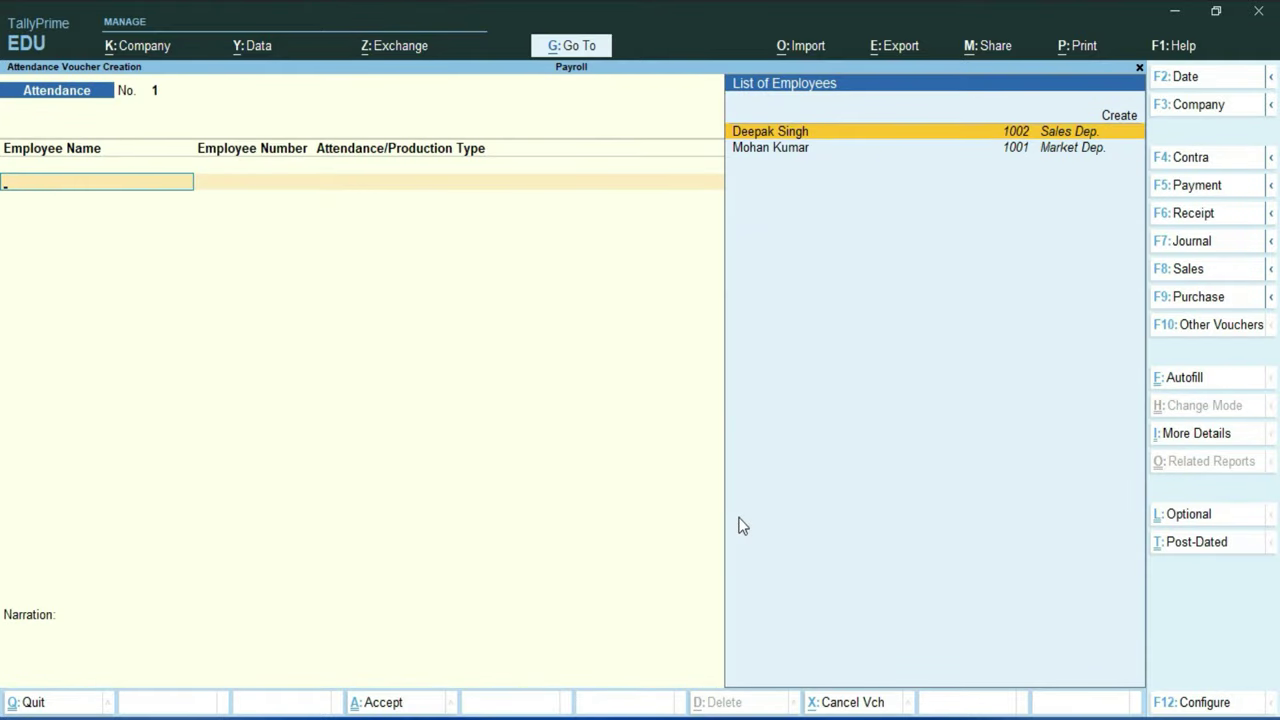
key(F2)
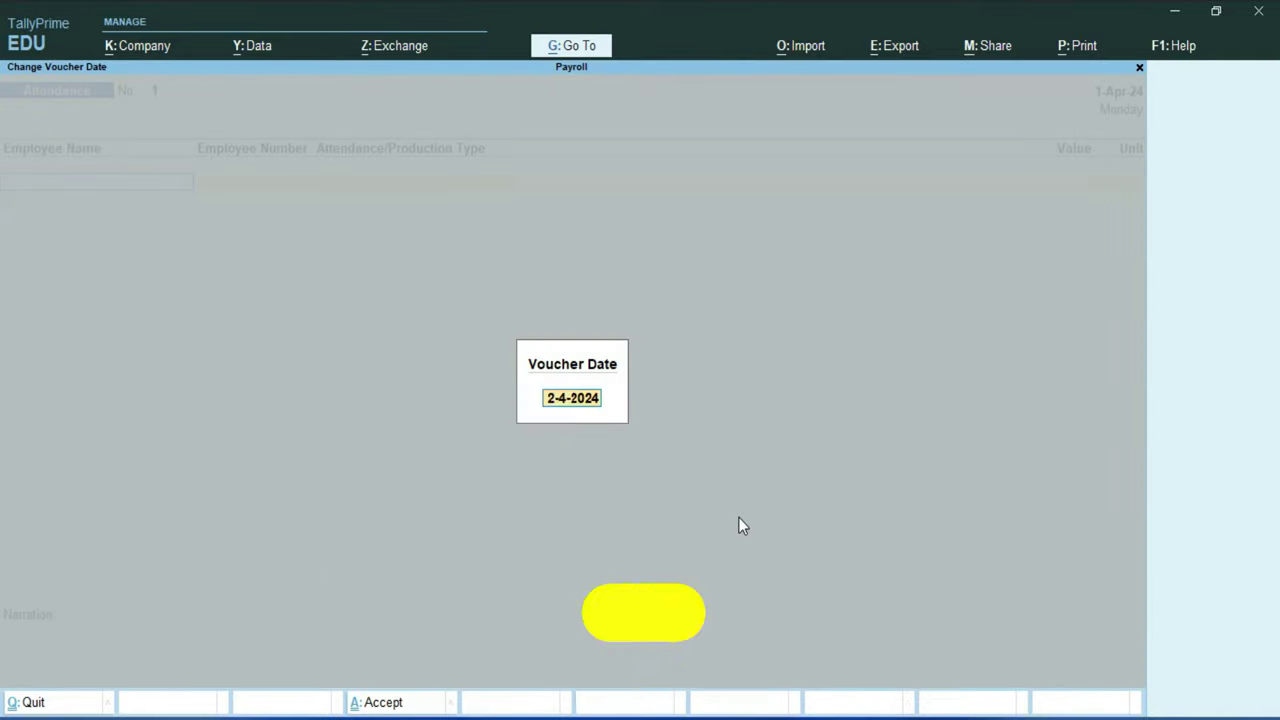
text(1-7)
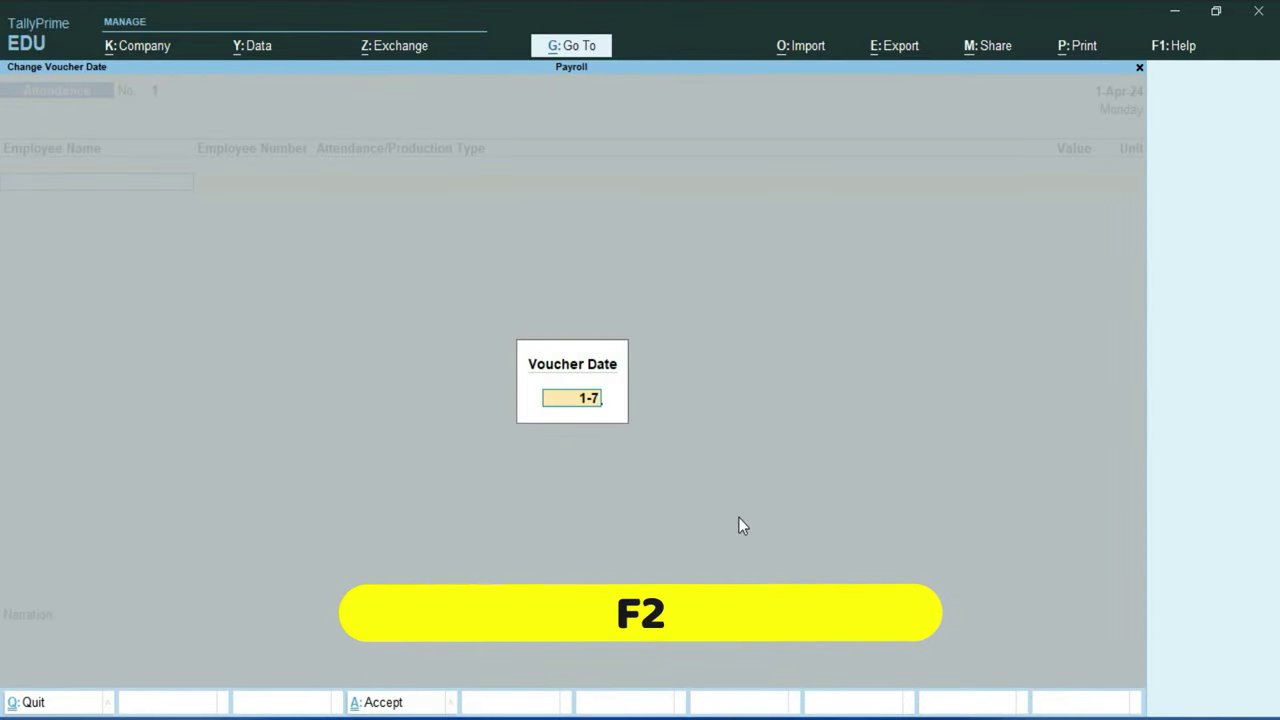
key(Return)
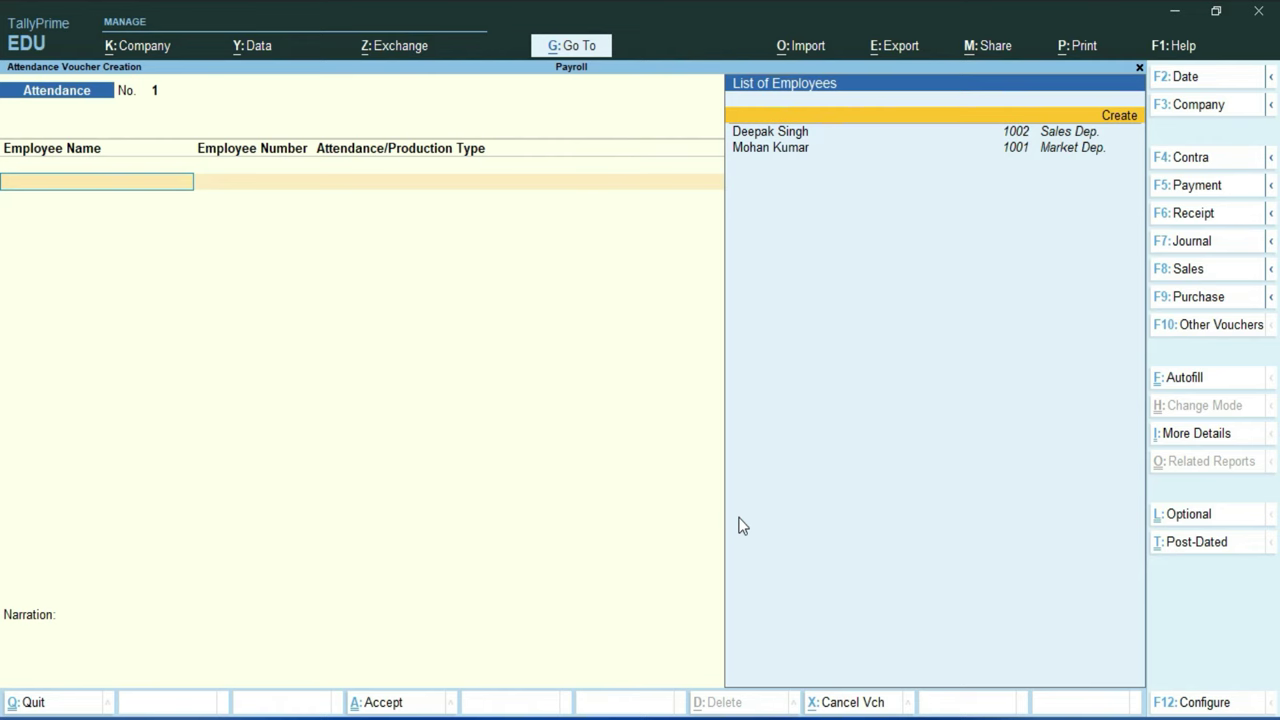
Step: Record 3 leave days and 45 overtime hours for the Sales Dep. employee
key(Down)
key(Return)
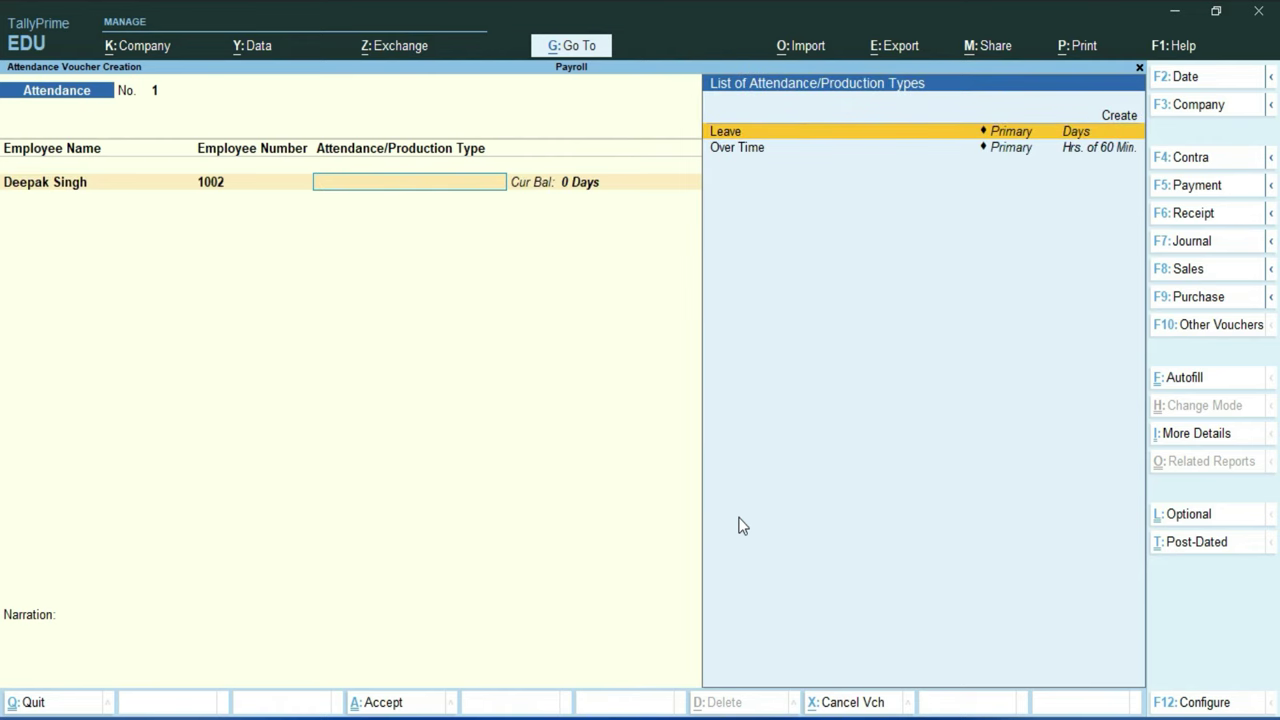
key(Return)
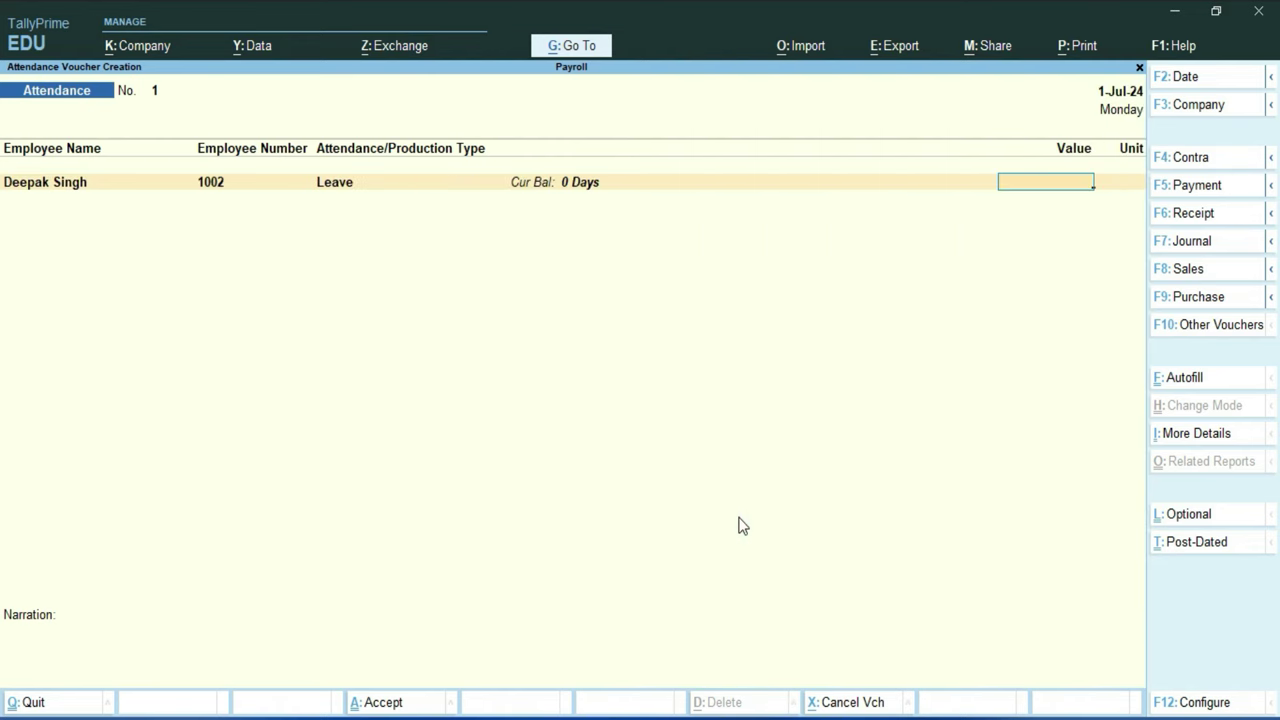
text(3)
key(Return)
key(Down)
key(Return)
key(Down)
key(Return)
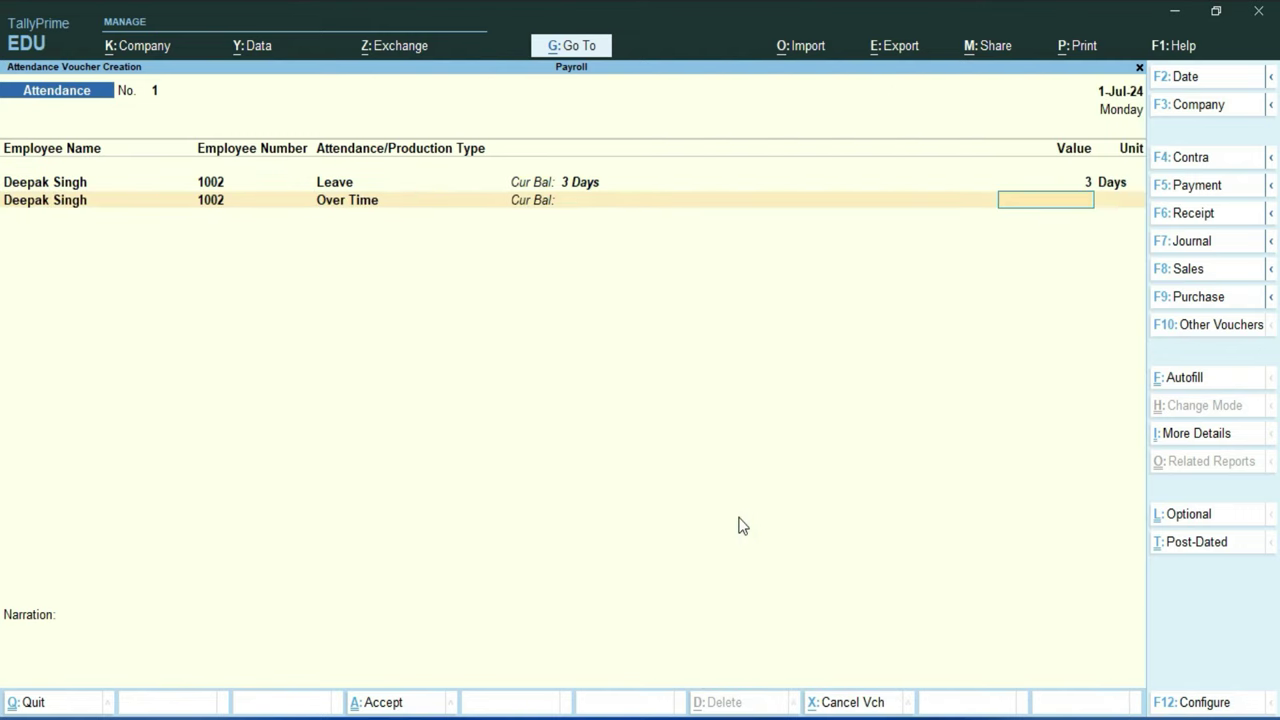
text(45)
key(Return)
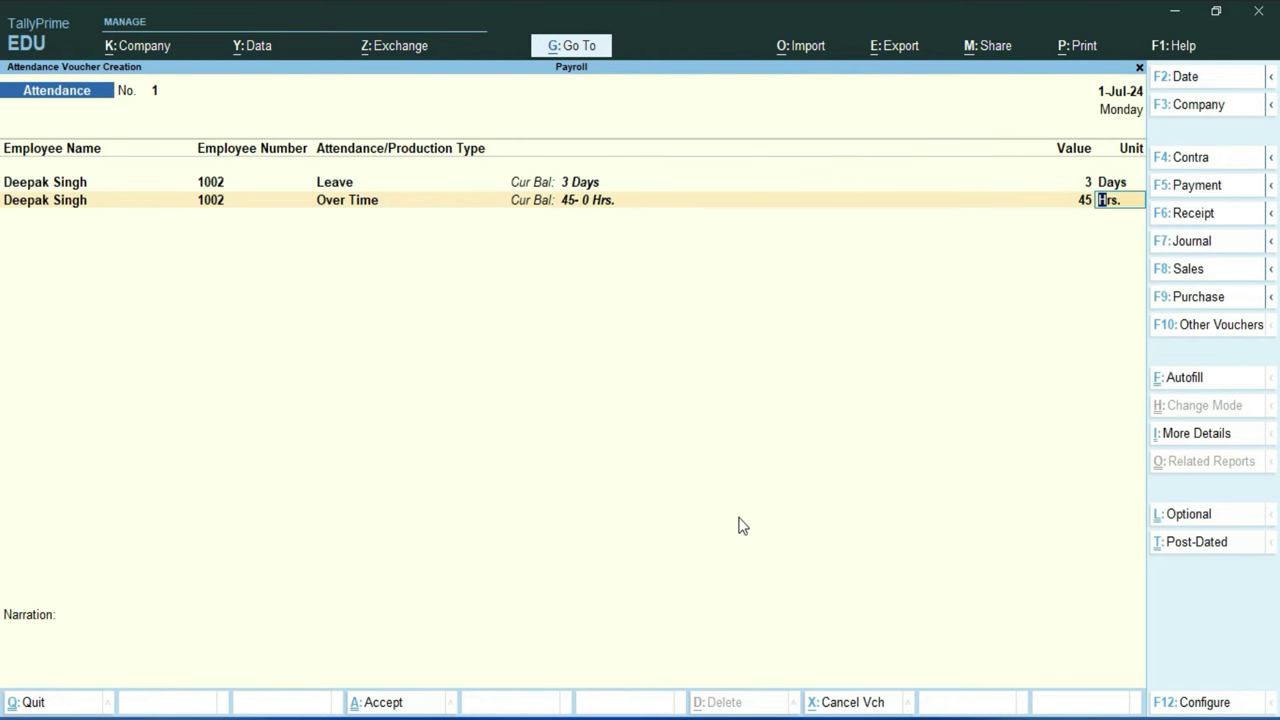
key(Return)
Step: Record 5 leave days and 55 overtime hours for the Market Dep. employee
key(Down)
key(Down)
key(Return)
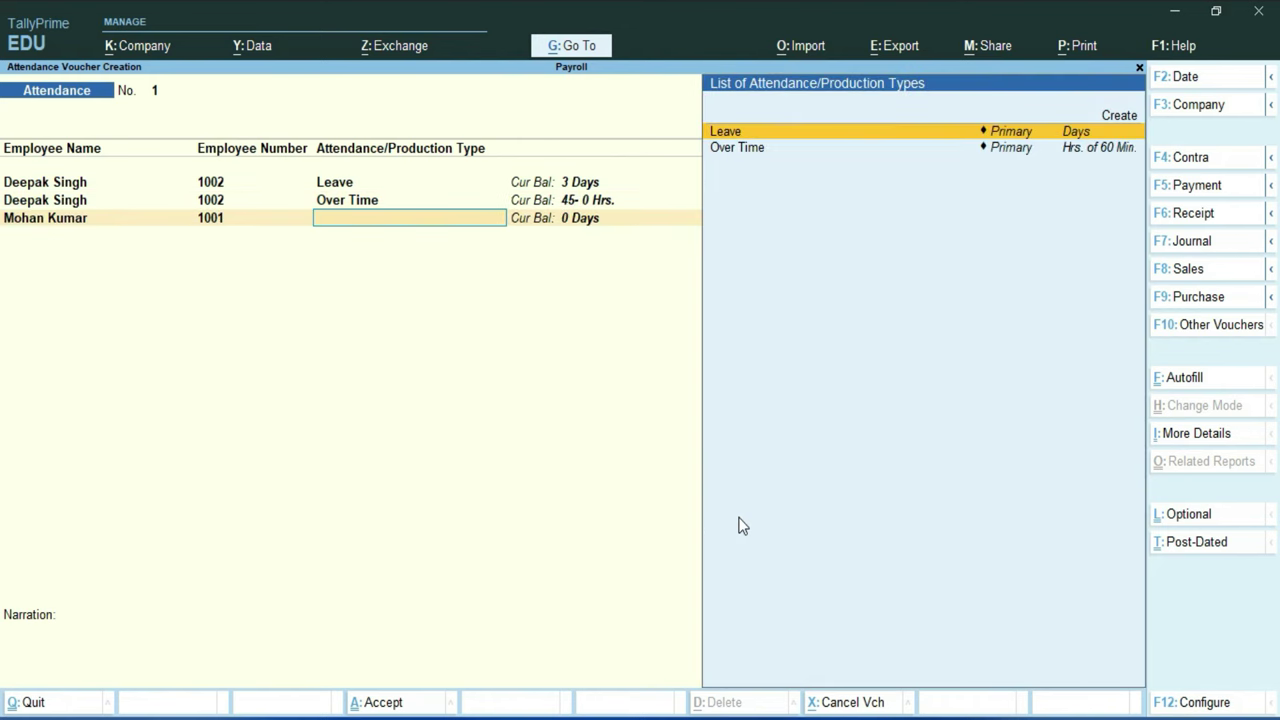
key(Return)
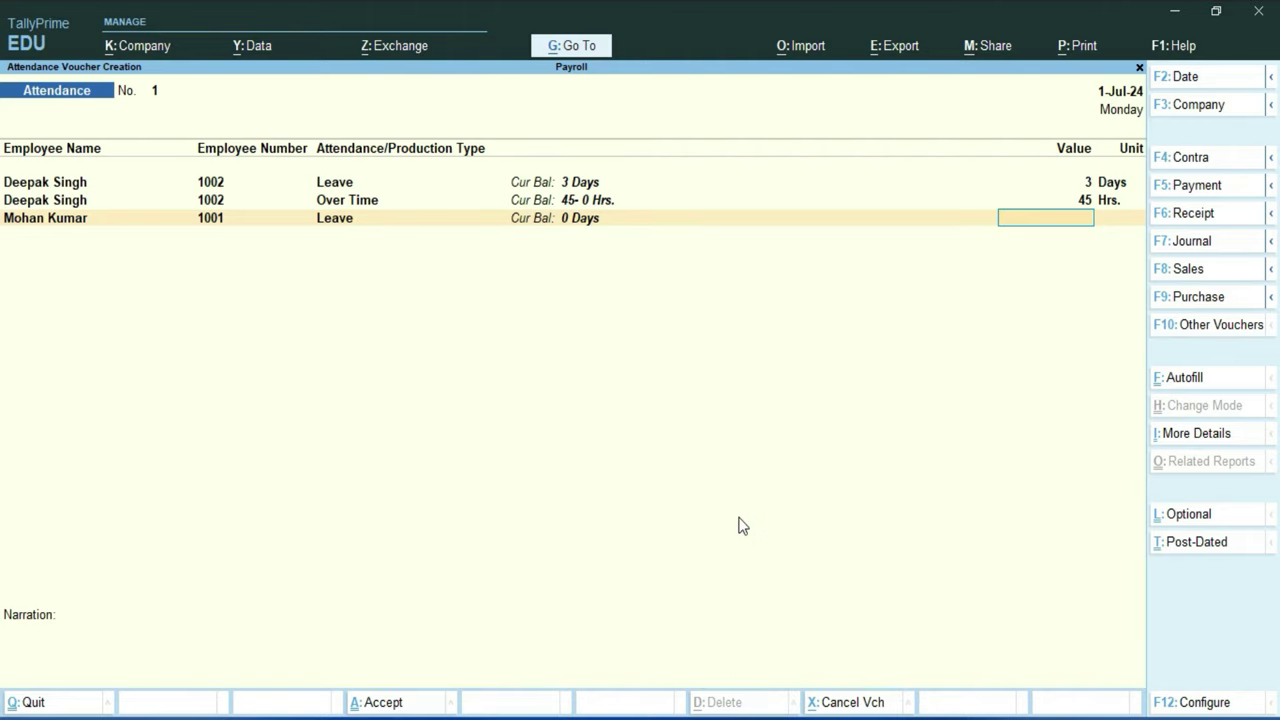
text(5)
key(Return)
key(Down)
key(Down)
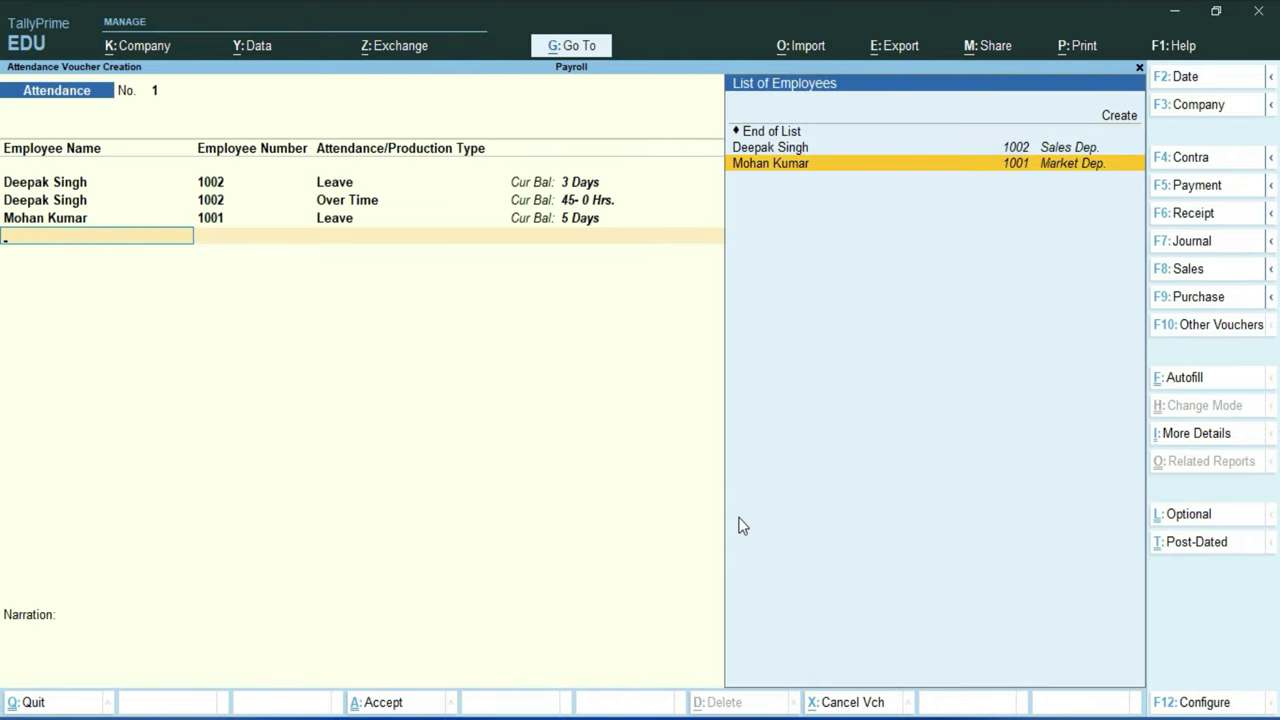
key(Return)
key(Down)
key(Return)
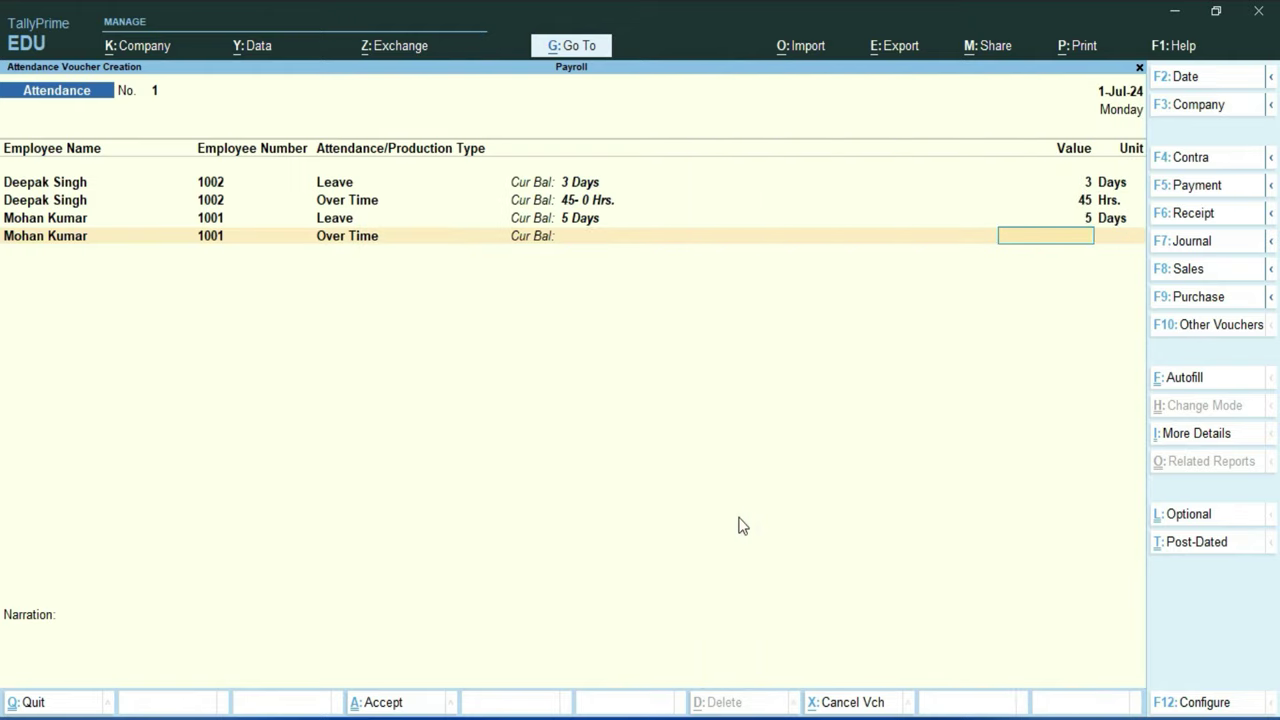
text(55)
key(Return)
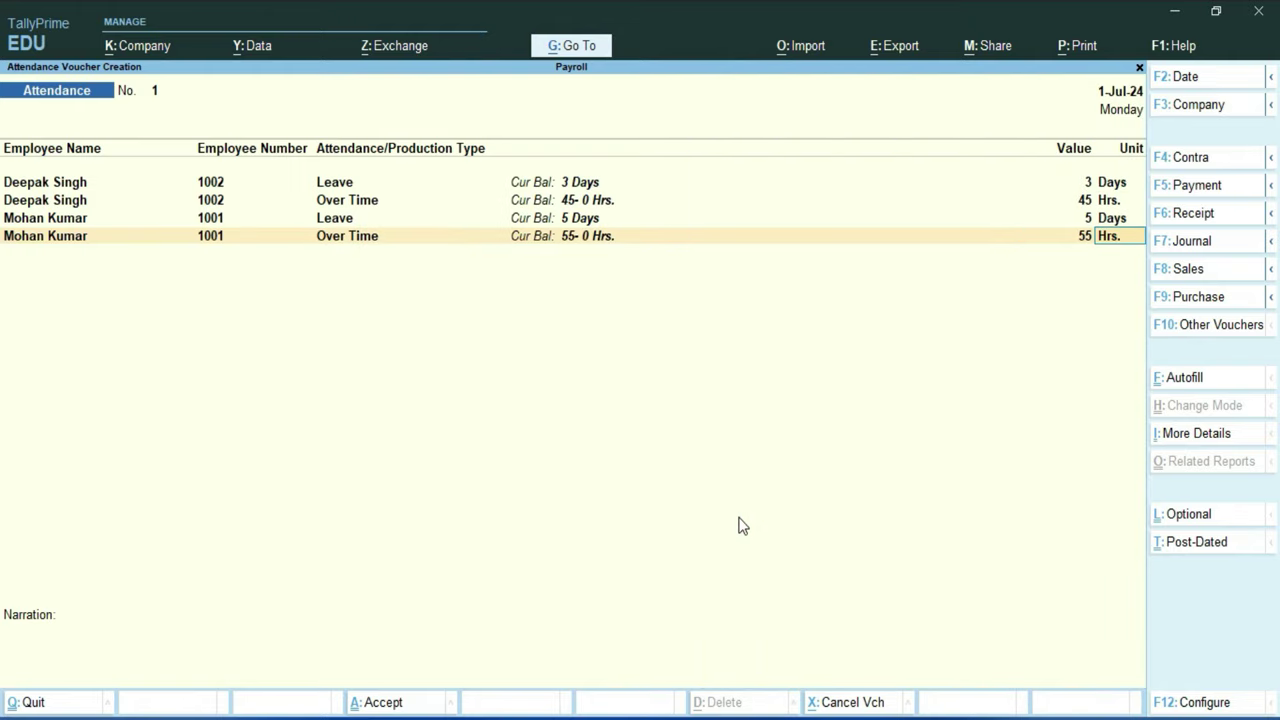
key(Return)
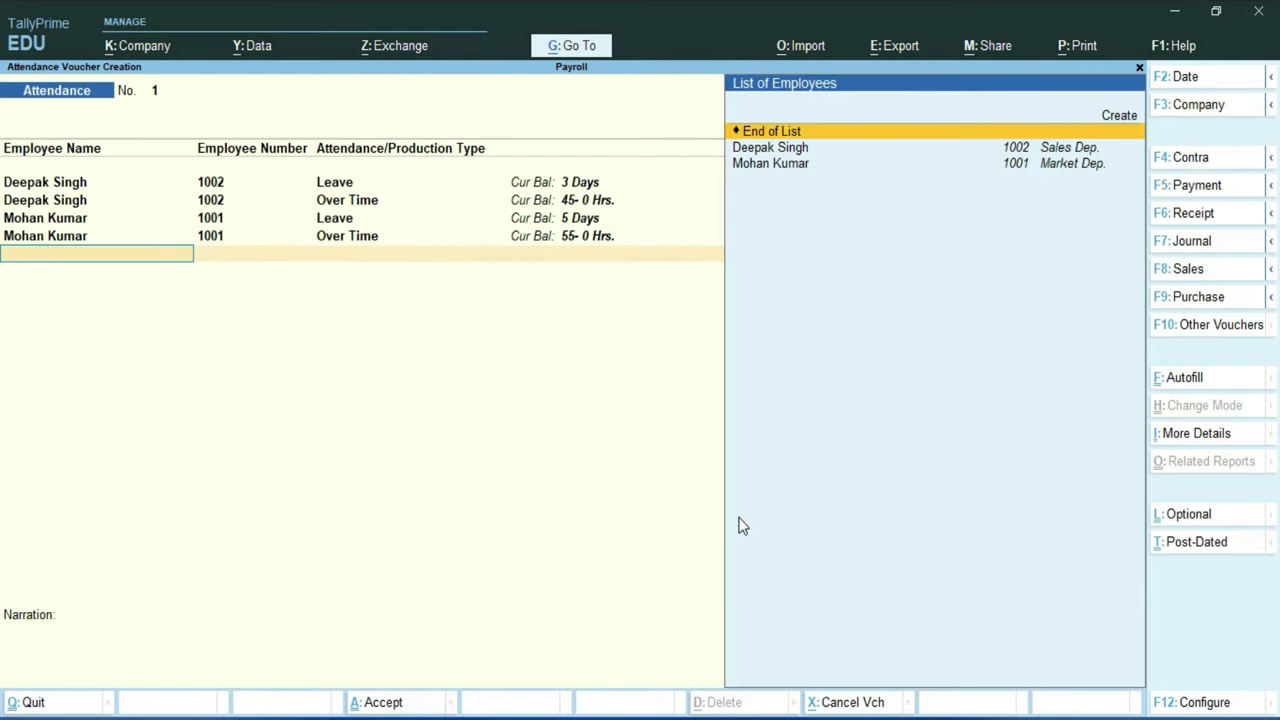
Step: Save the attendance voucher with an empty narration
key(Return)
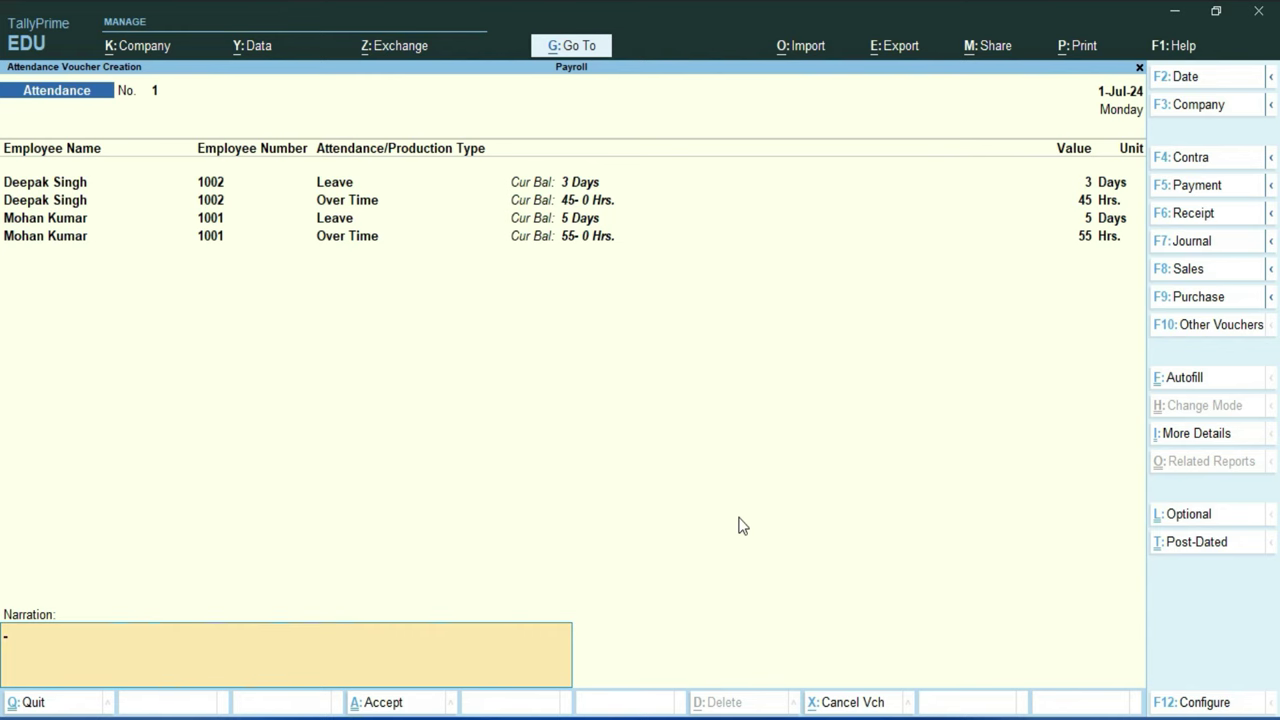
key(Return)
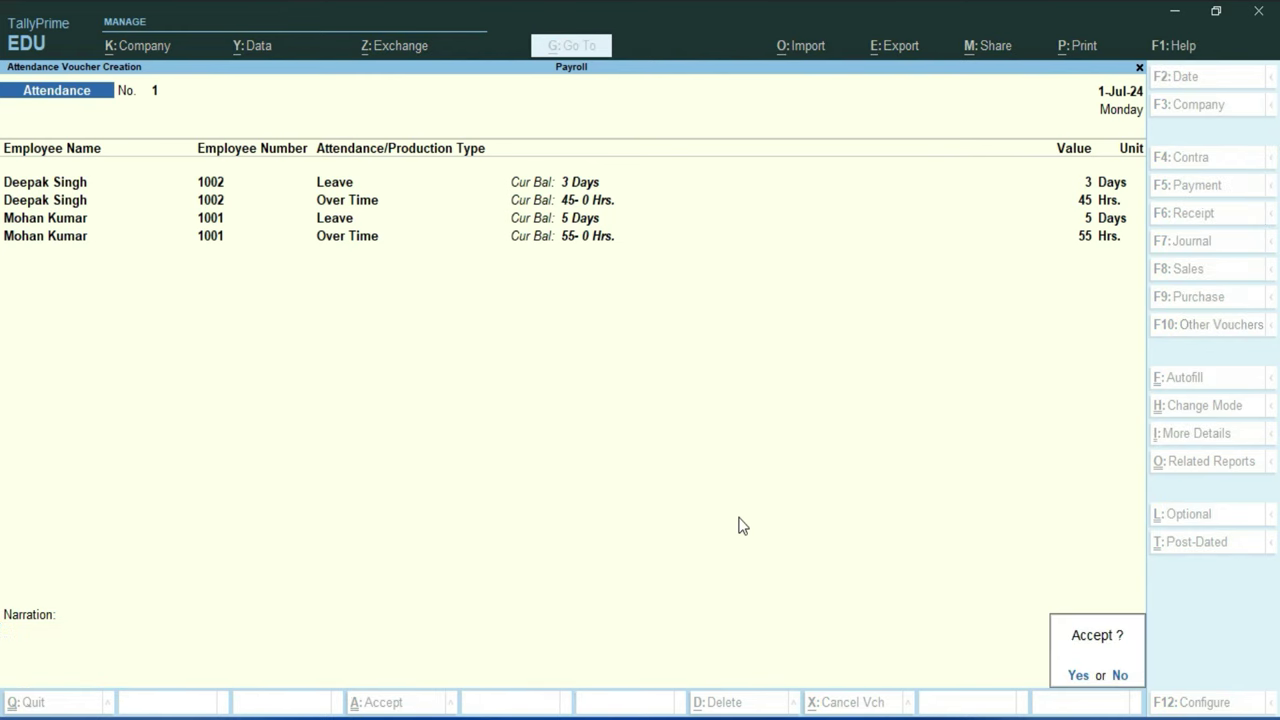
key(Return)
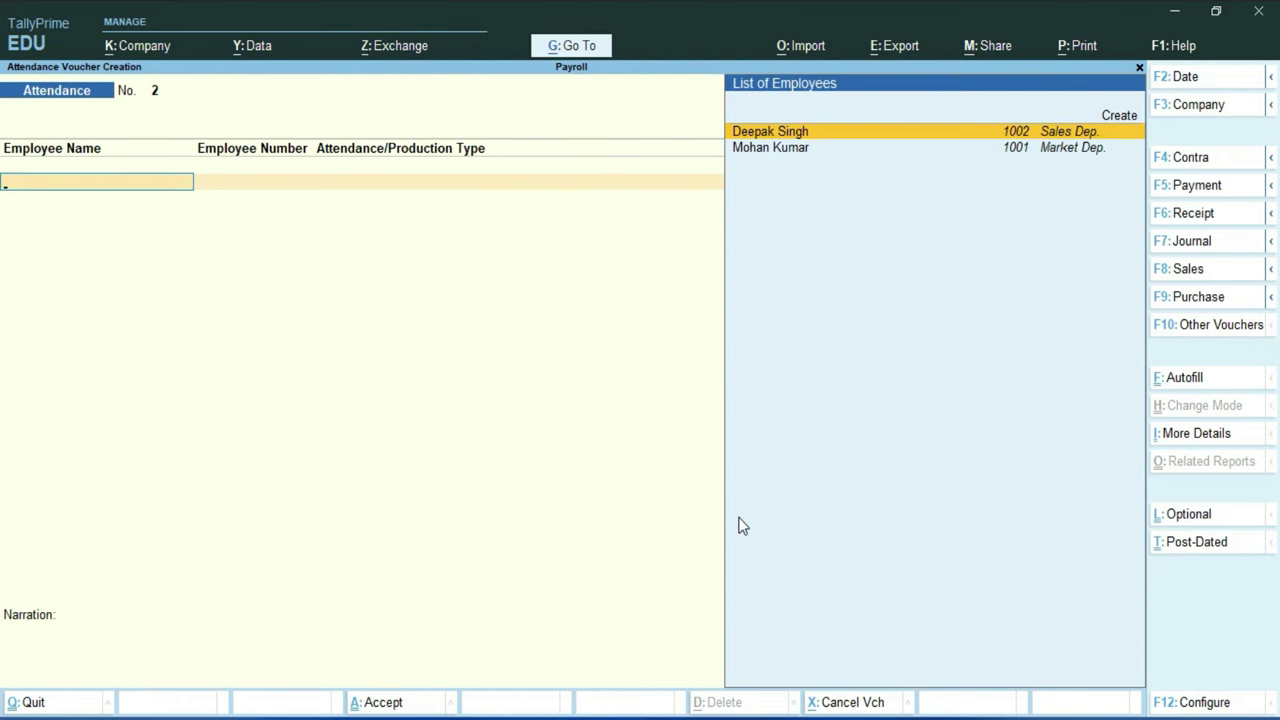
Step: Change the new voucher's type from Attendance to Payroll
key(F10)
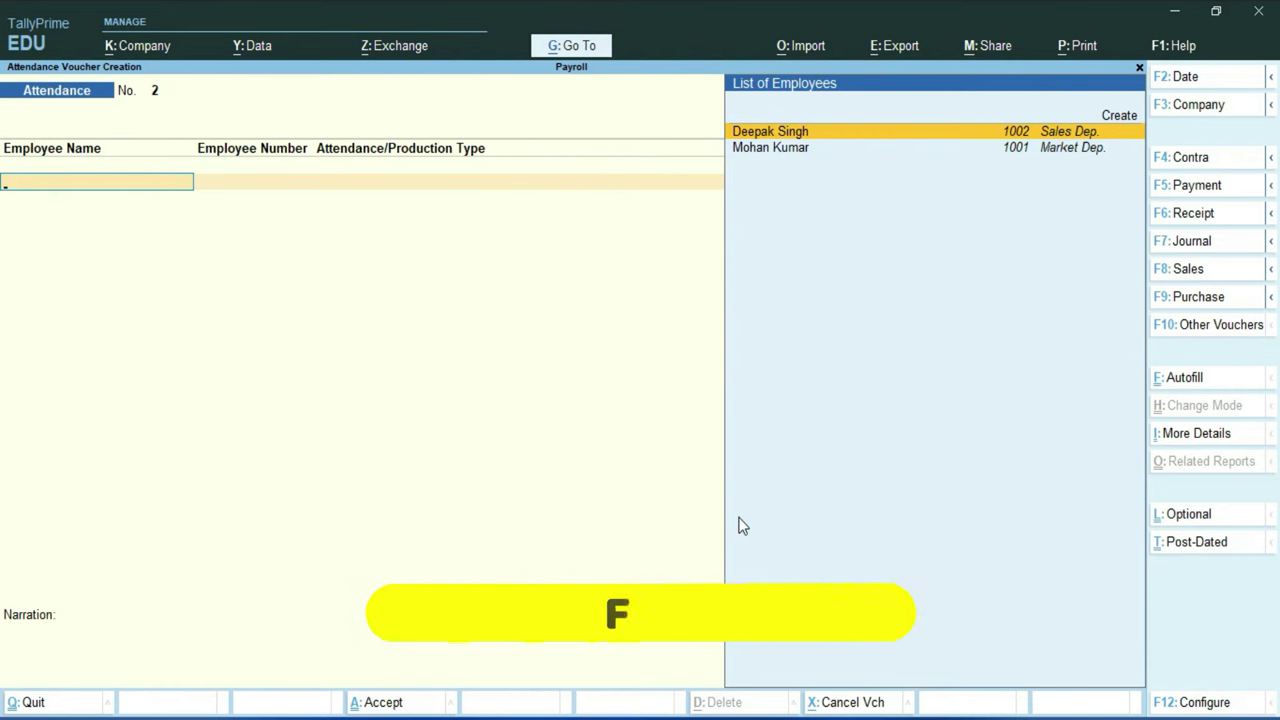
key(Down)
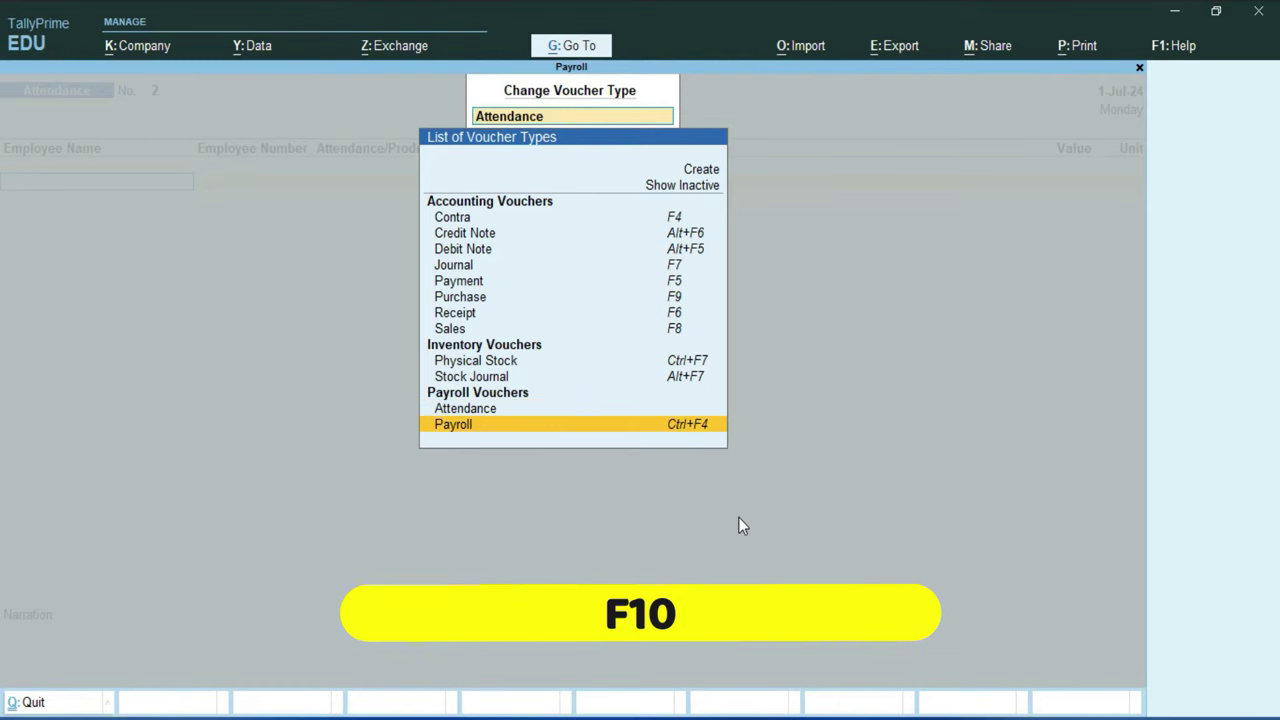
key(Return)
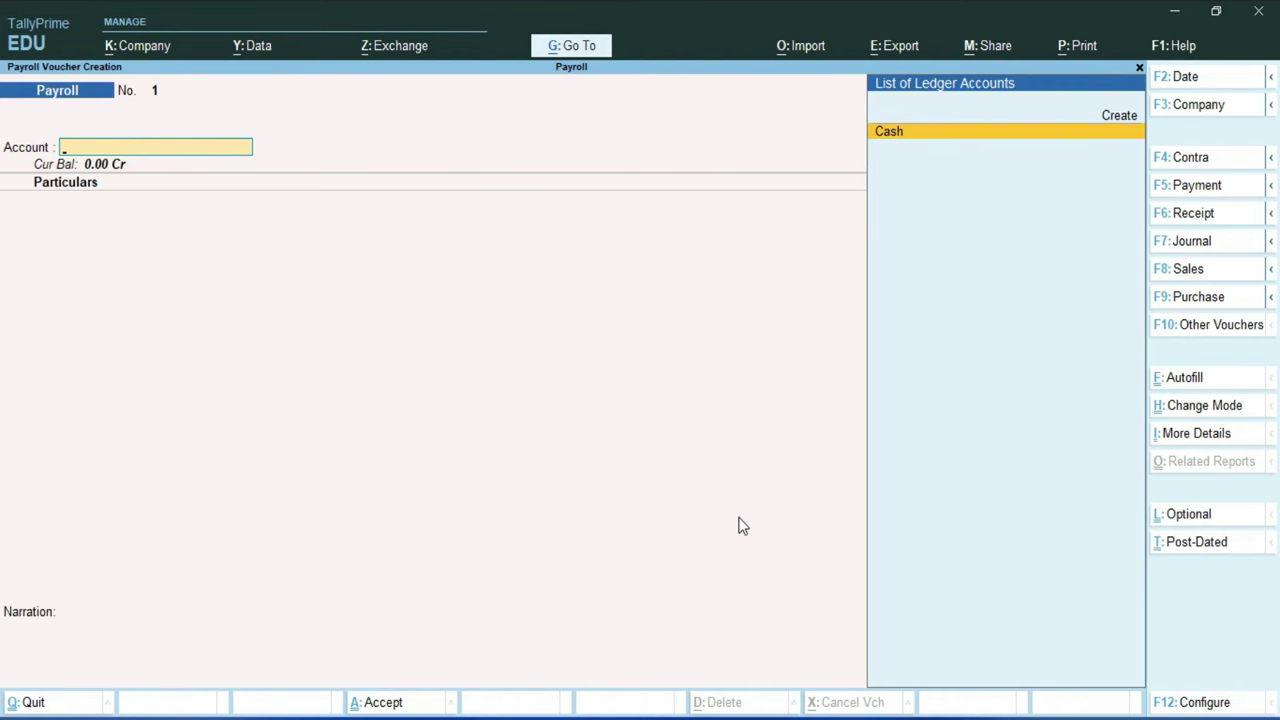
Step: Run Payroll Autofill: User Defined, 1-7-2024 to 31-7-2024, All Items, Employee Number Only, Cash
key(ctrl)
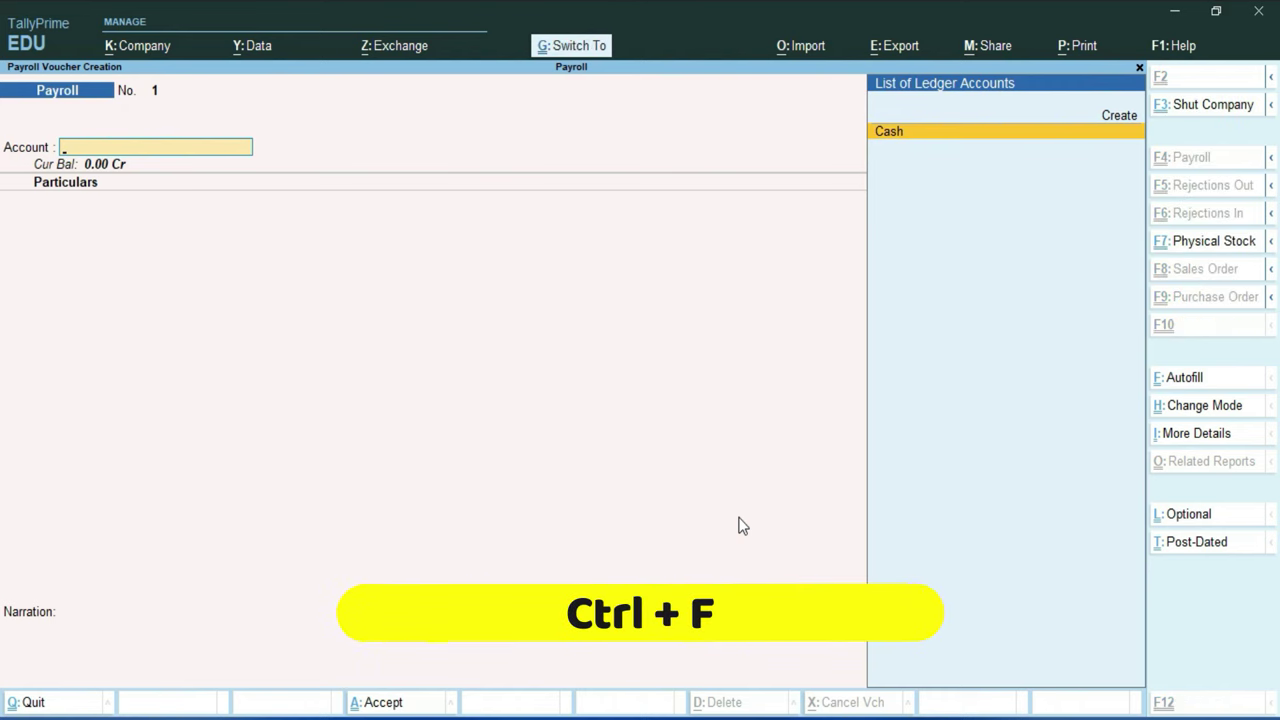
key(ctrl+f)
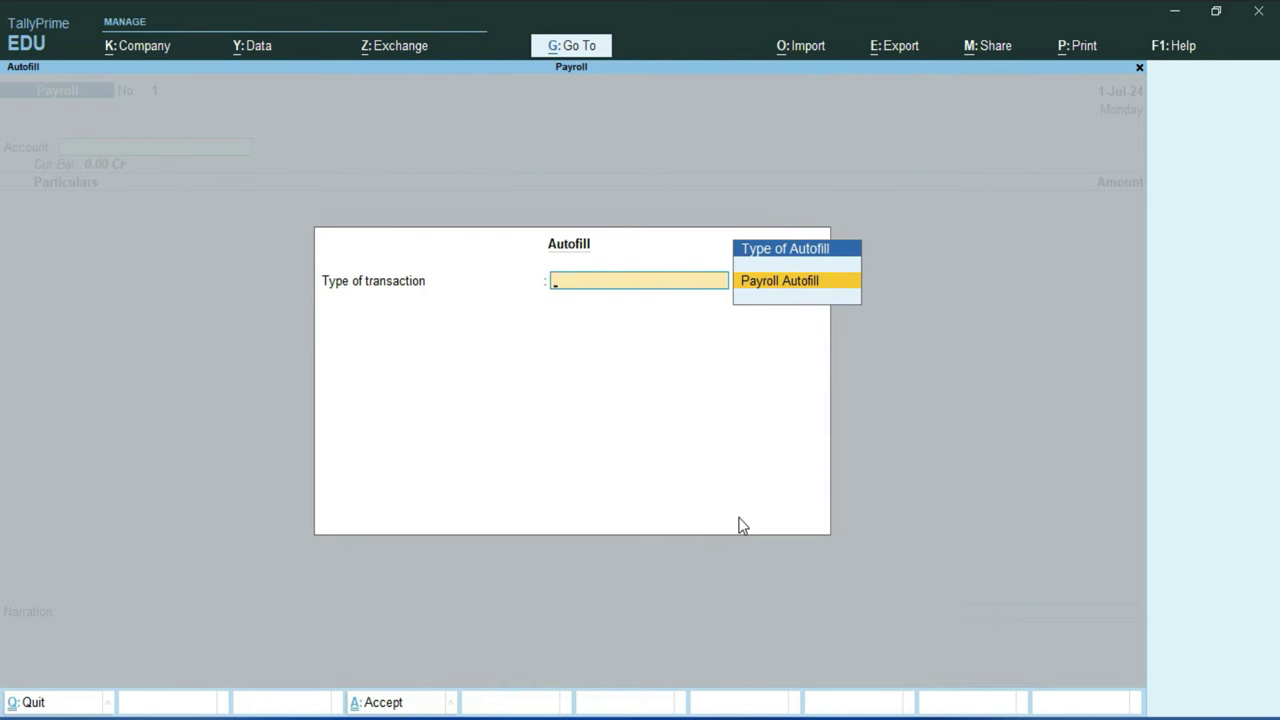
key(Return)
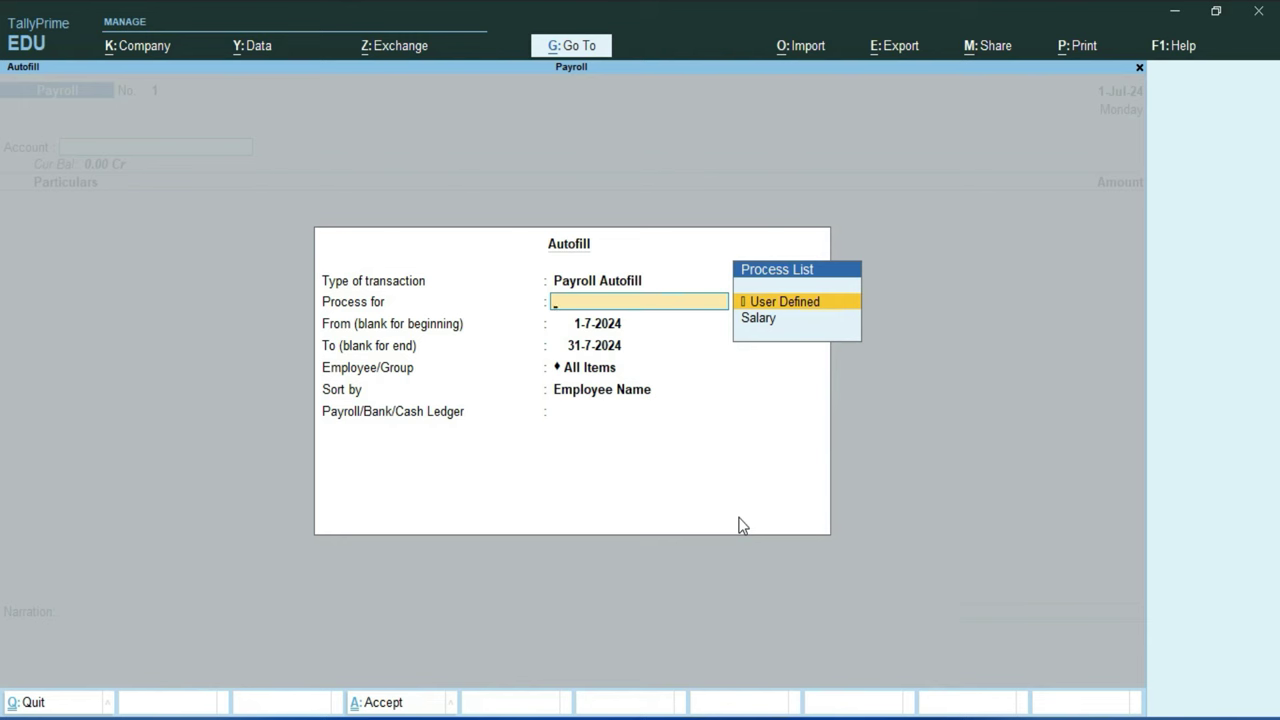
key(Return)
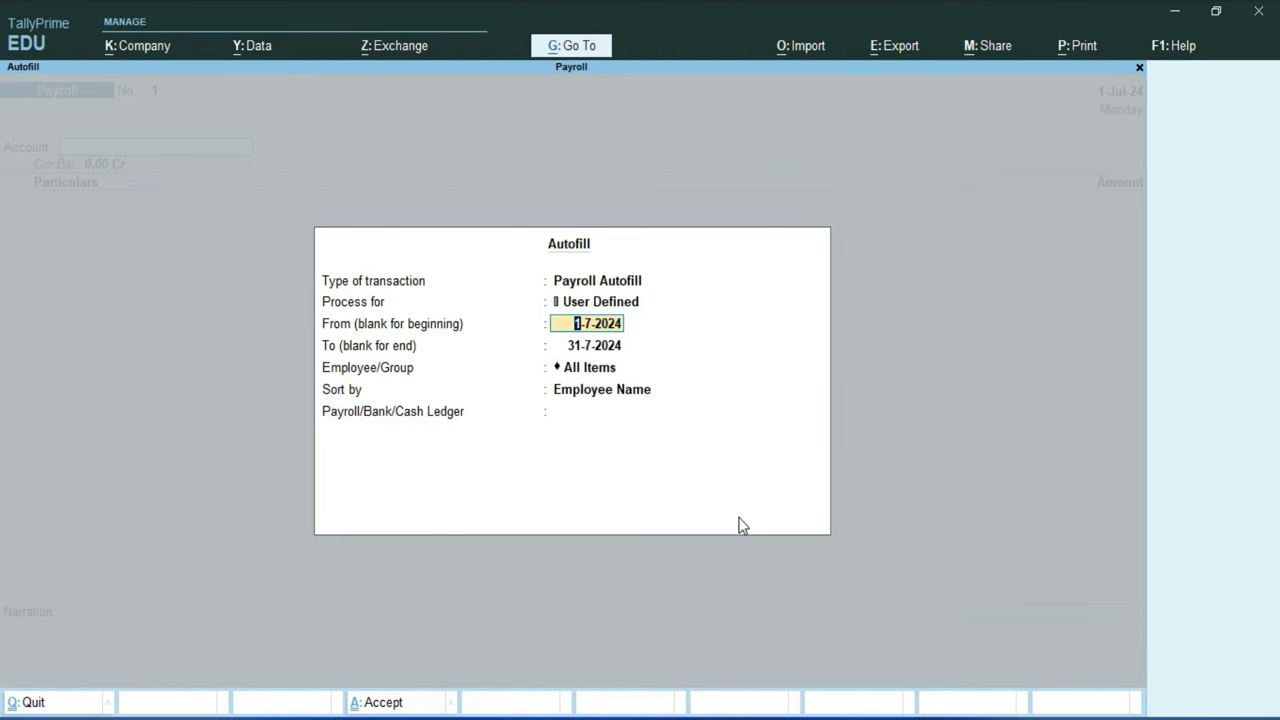
key(Return)
key(Return)
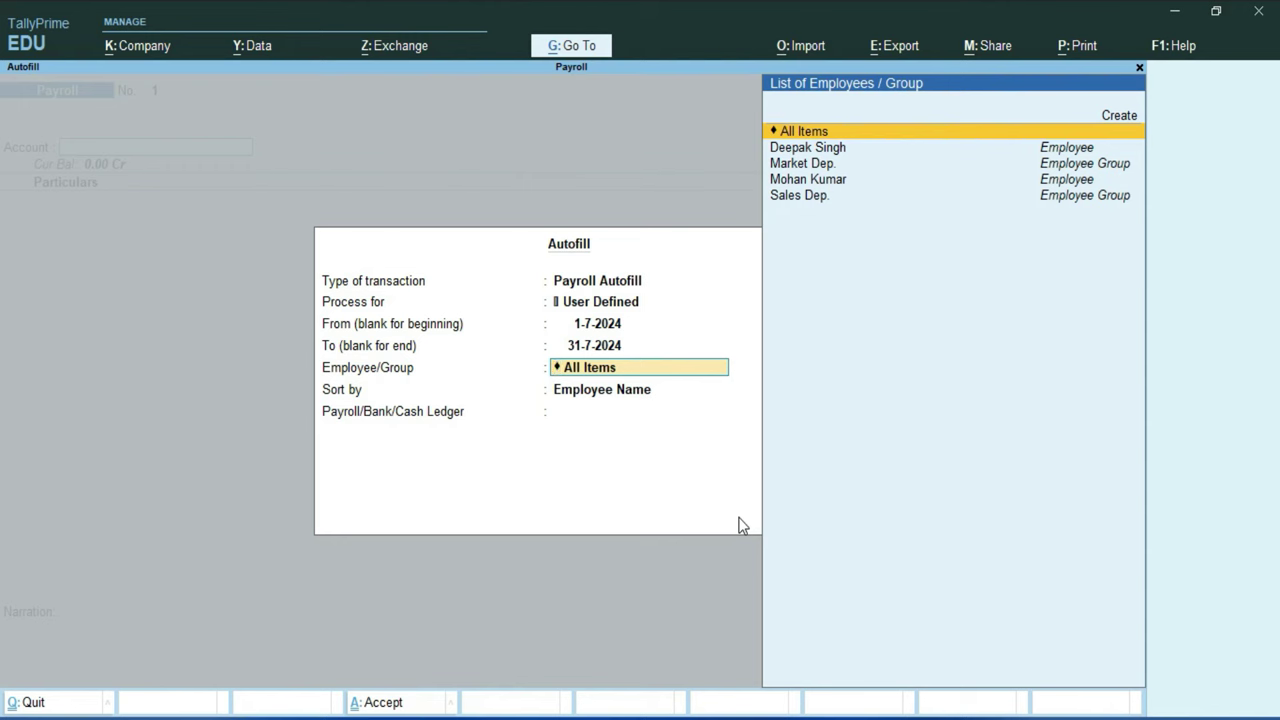
key(Return)
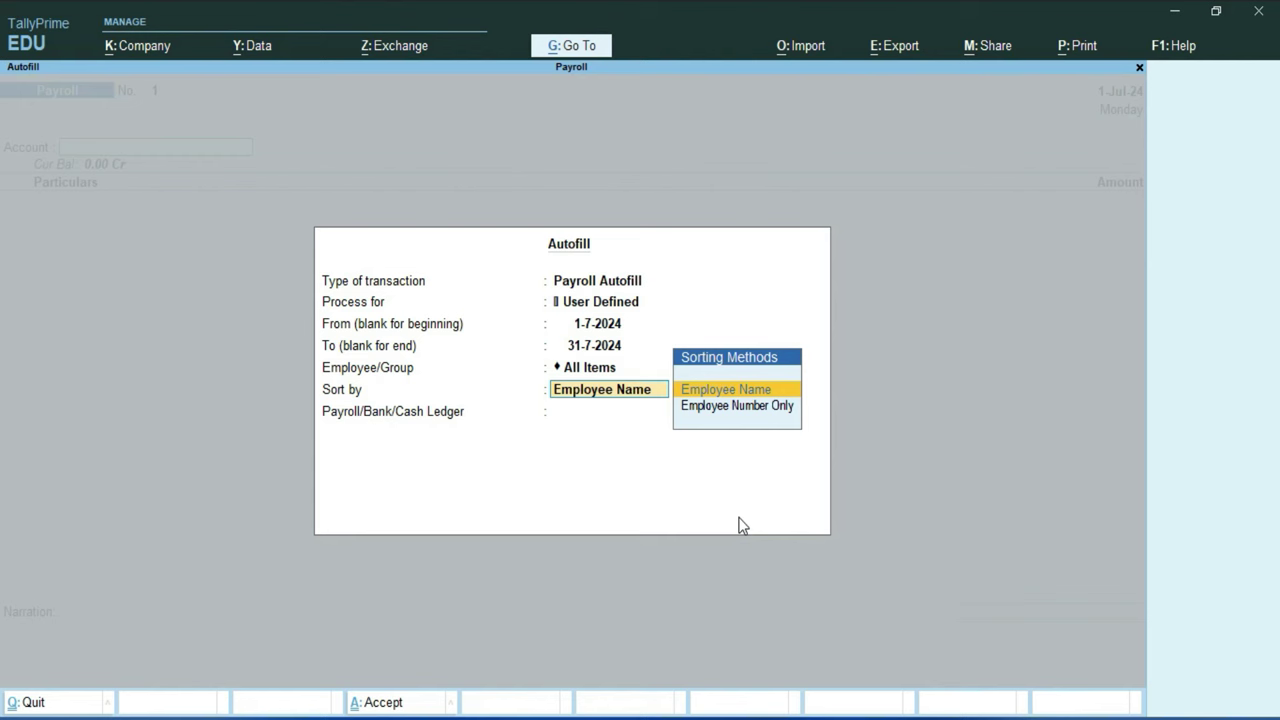
key(Down)
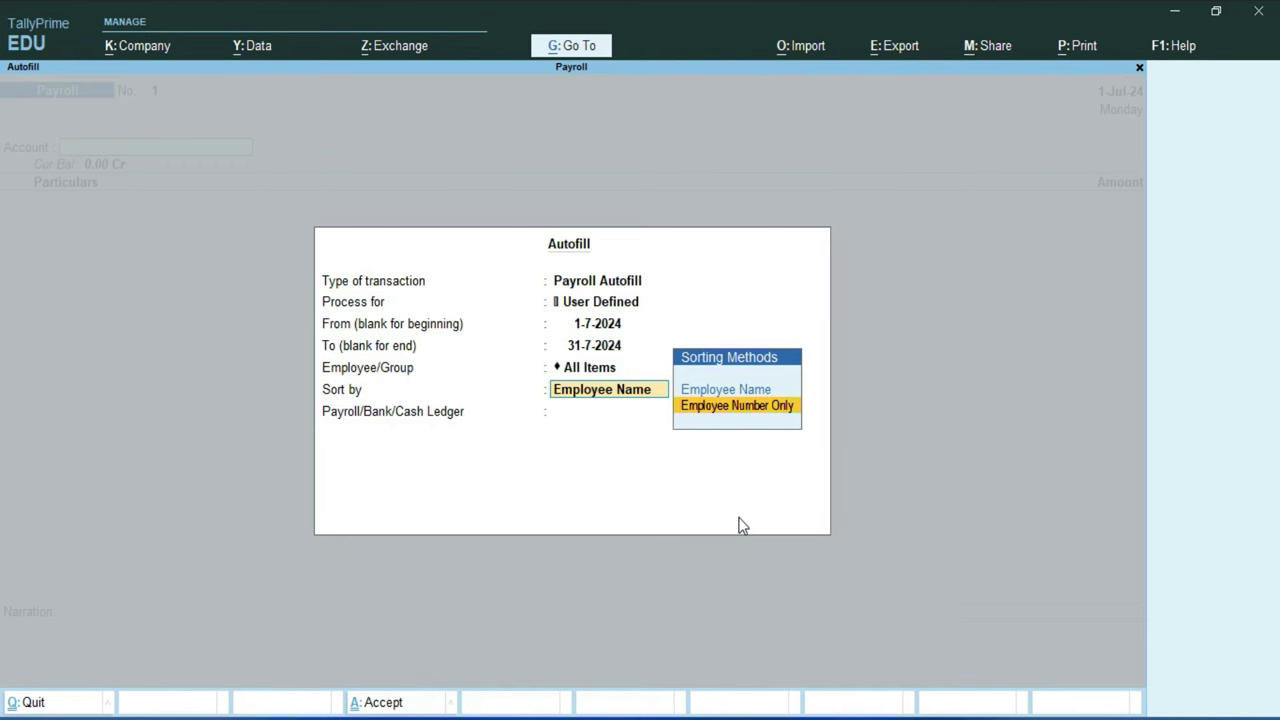
key(Return)
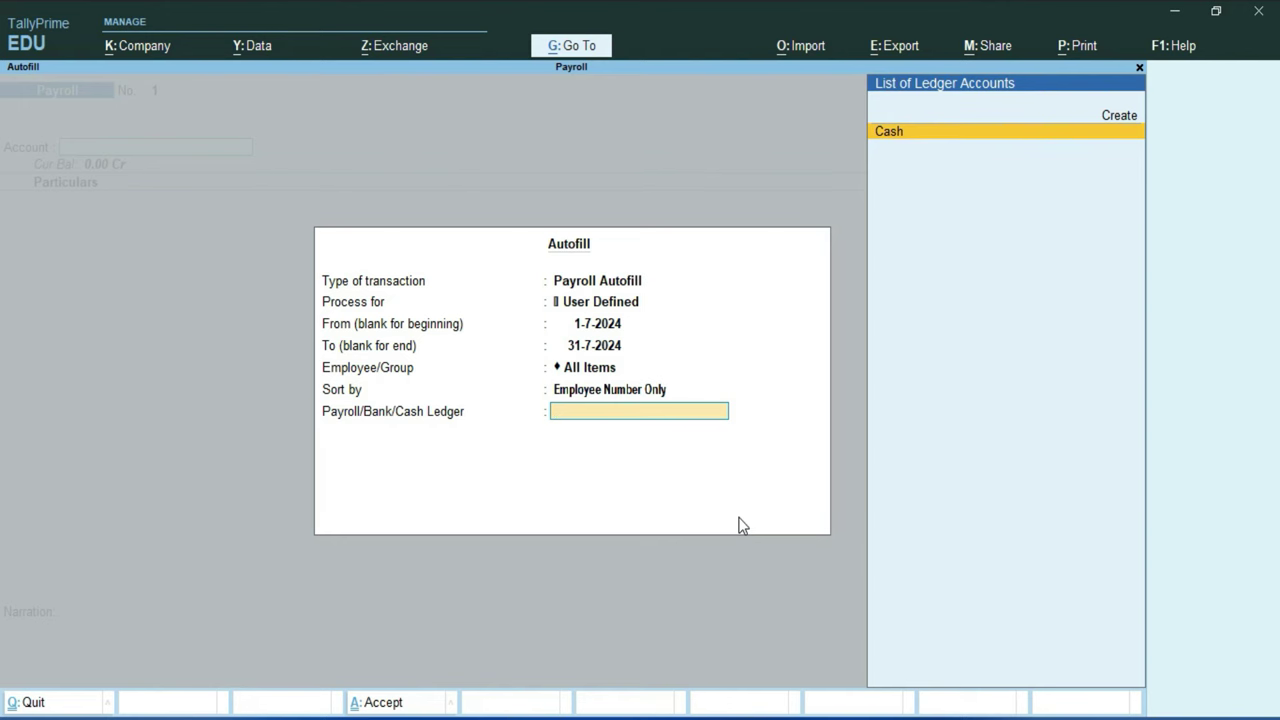
key(Return)
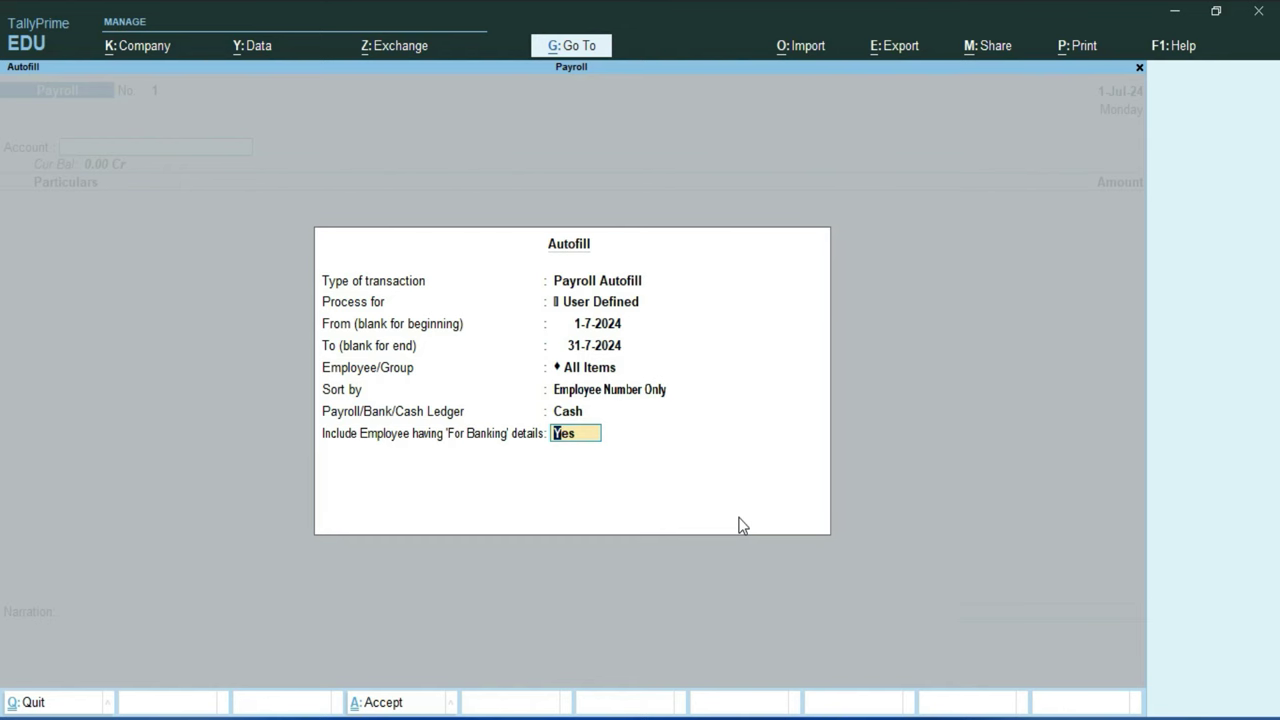
key(Return)
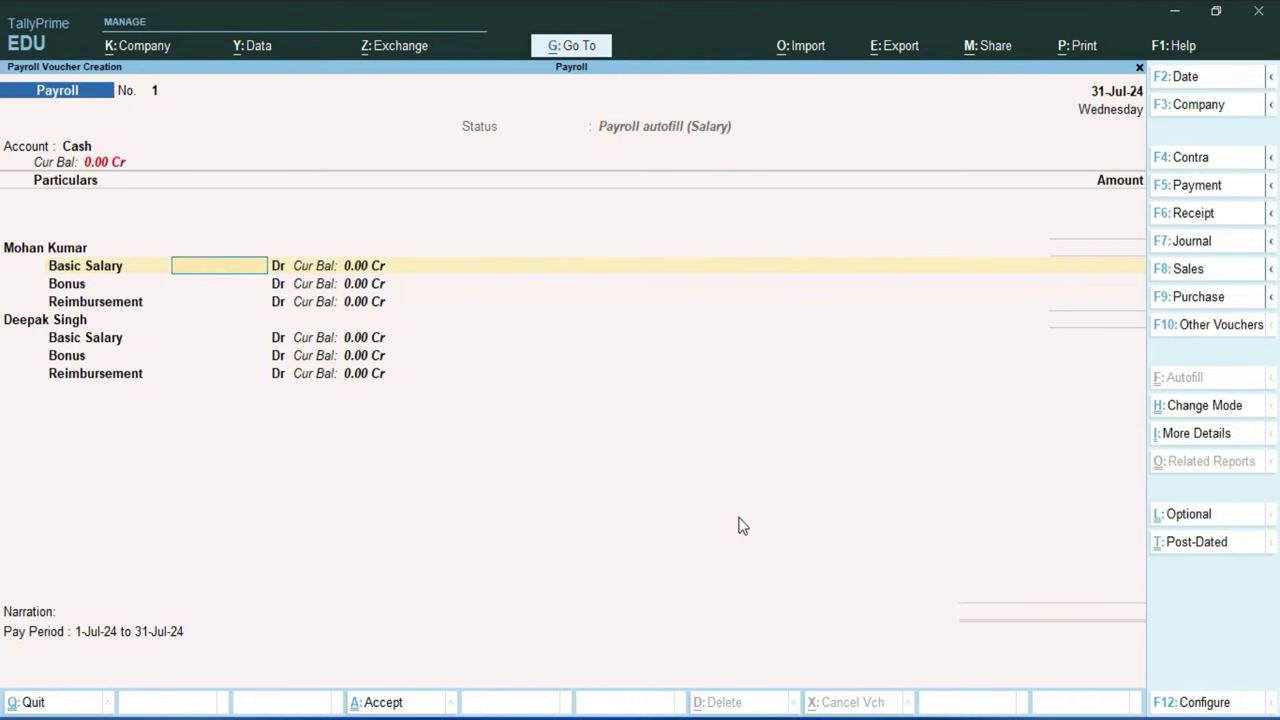
Step: Enter the Market Dep. employee's basic 45000, bonus 1000 and reimbursement 500
text(45000)
key(Return)
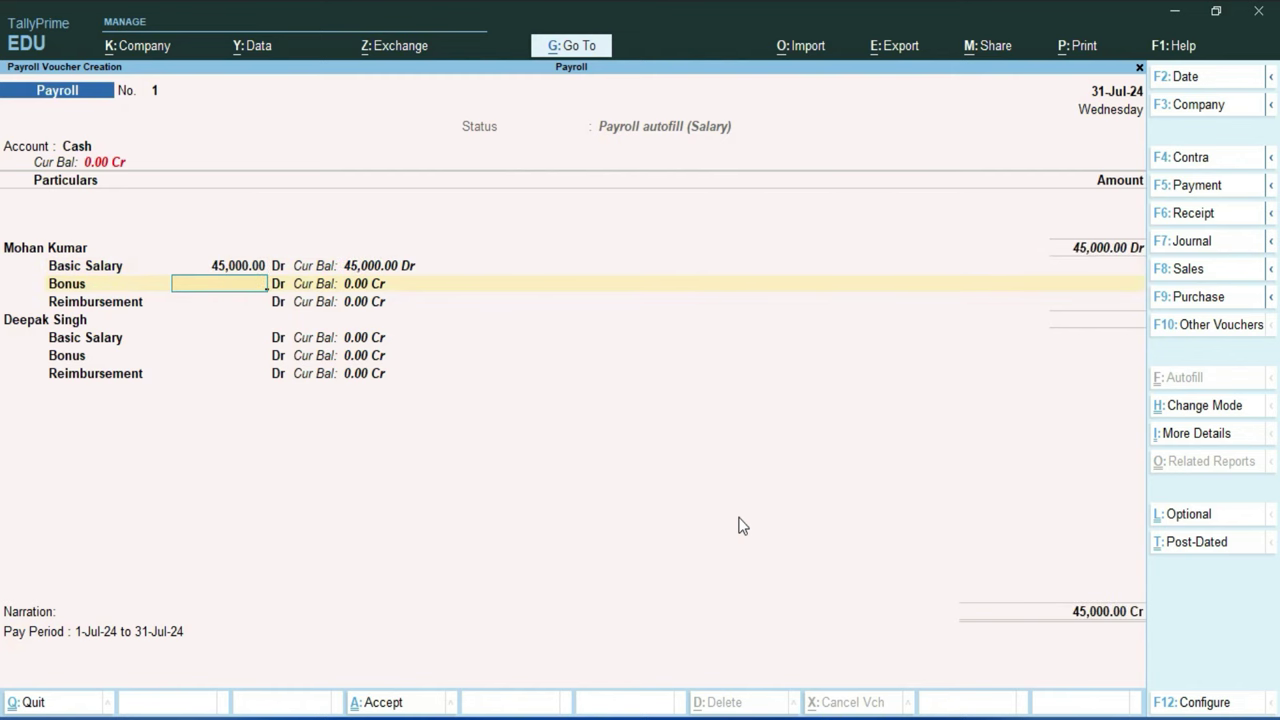
text(1000)
key(Return)
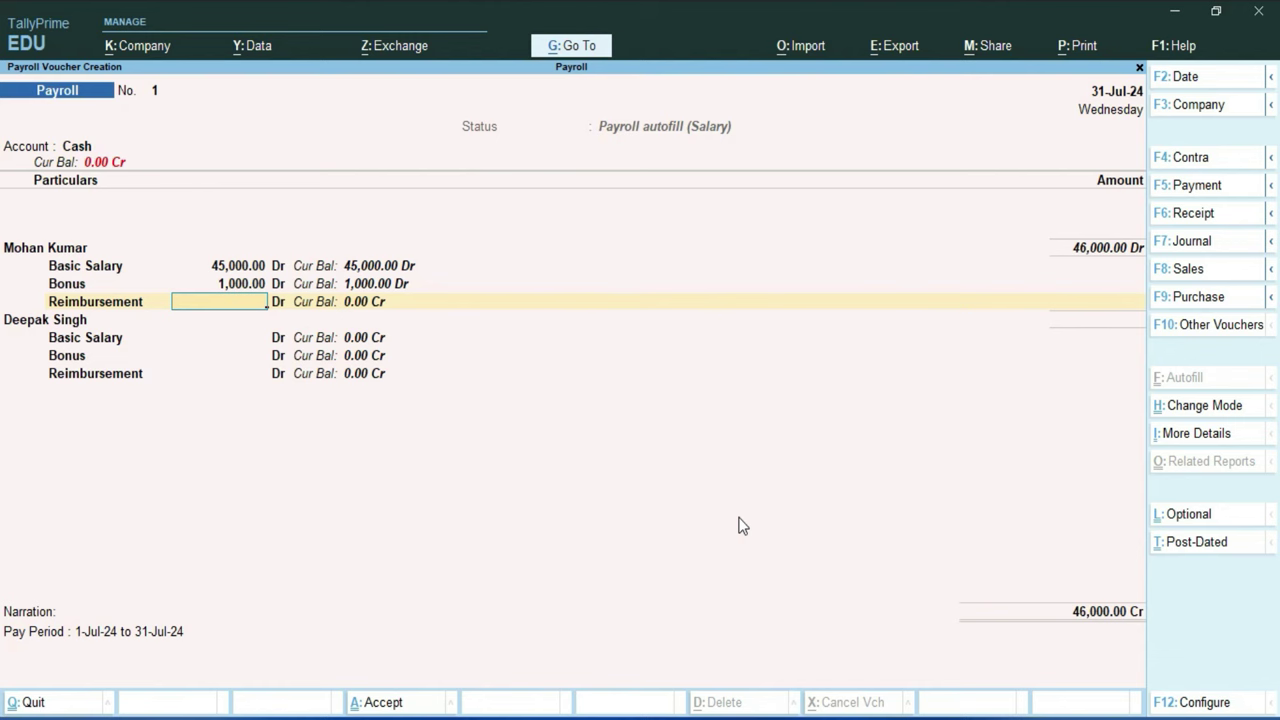
text(500)
key(Return)
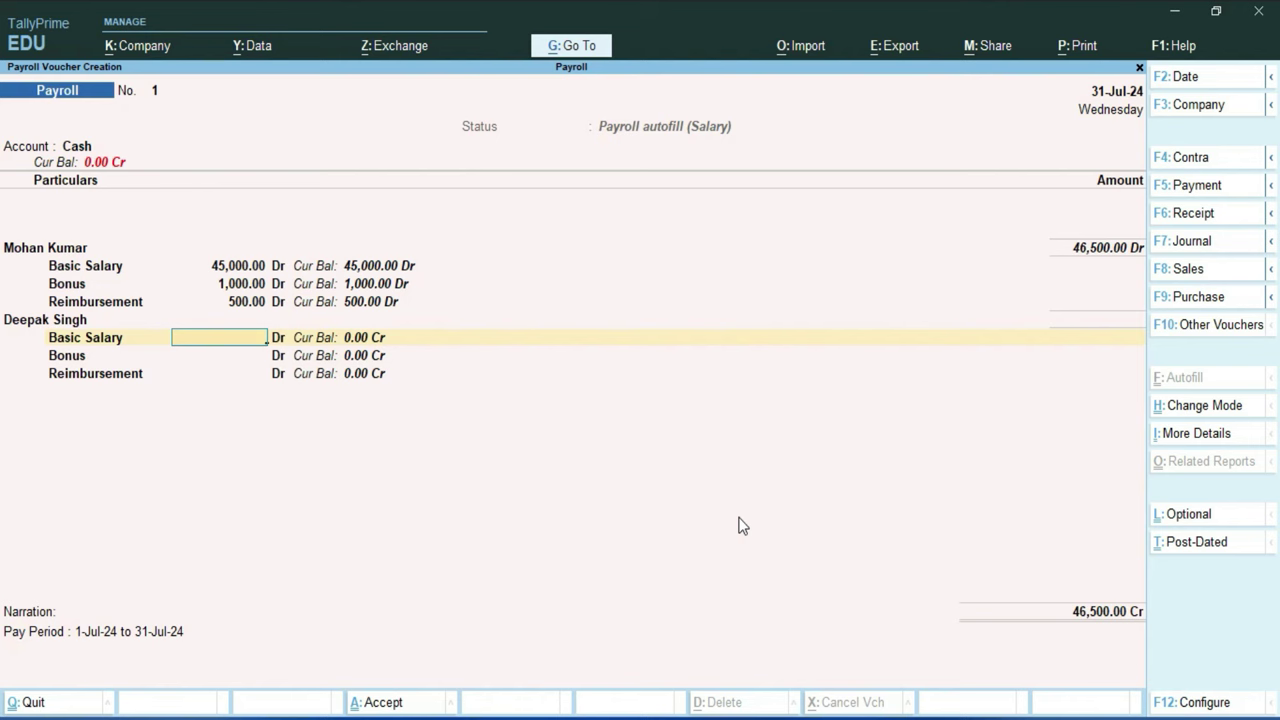
Step: Enter the Sales Dep. employee's basic 35000, bonus 500, reimbursement 200, and save the voucher
text(35000)
key(Return)
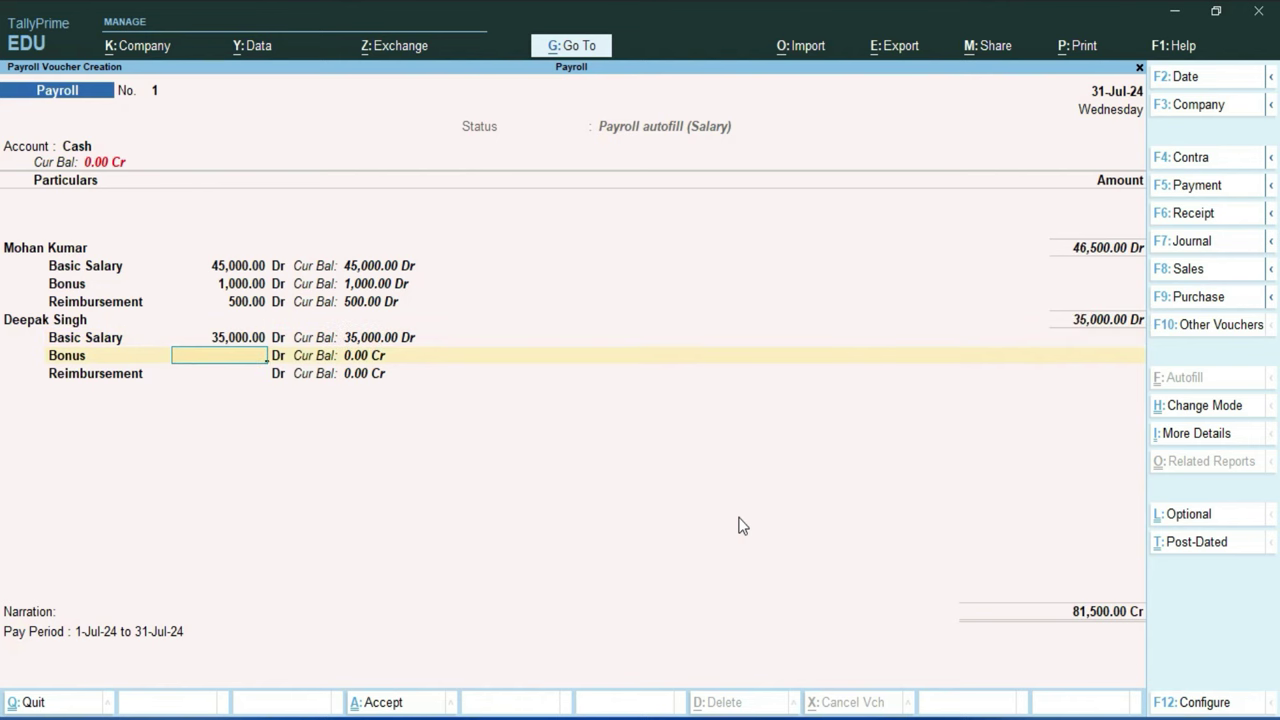
text(500)
key(Return)
text(200)
key(Return)
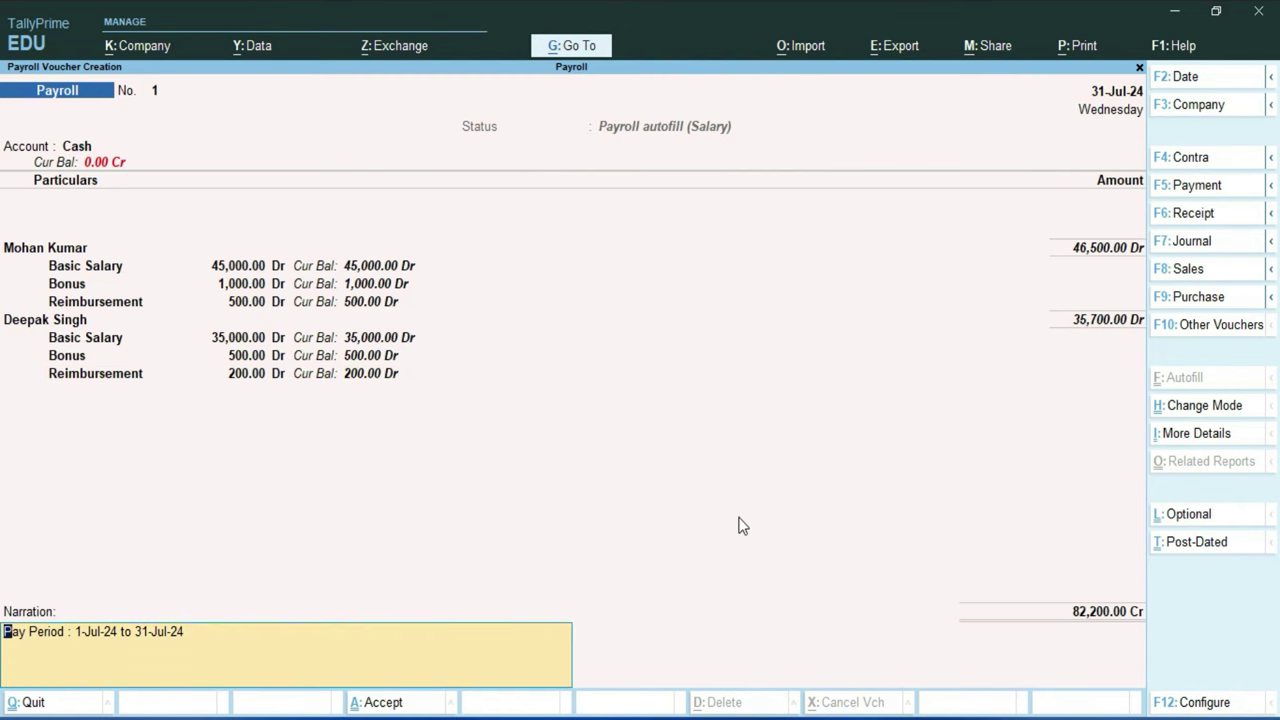
key(Return)
key(Return)
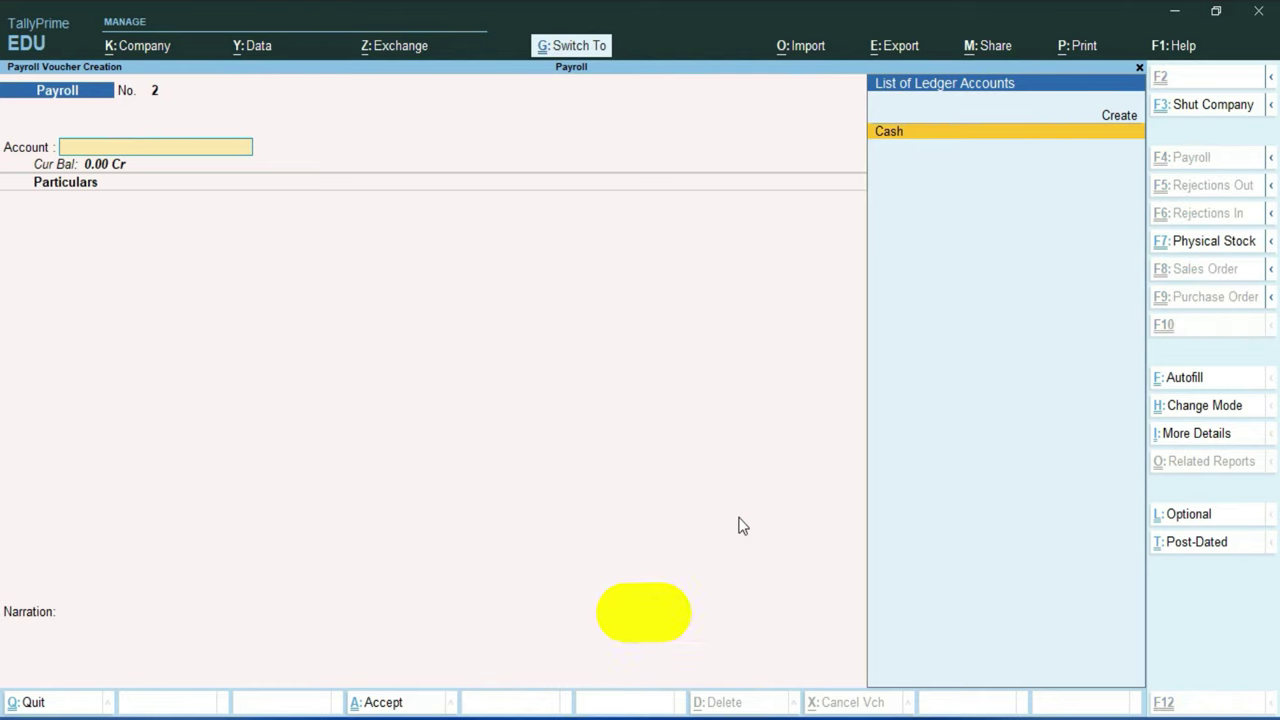
Step: Autofill the next payroll voucher with the Salary process for July 2024 from Cash, then save it
key(ctrl+f)
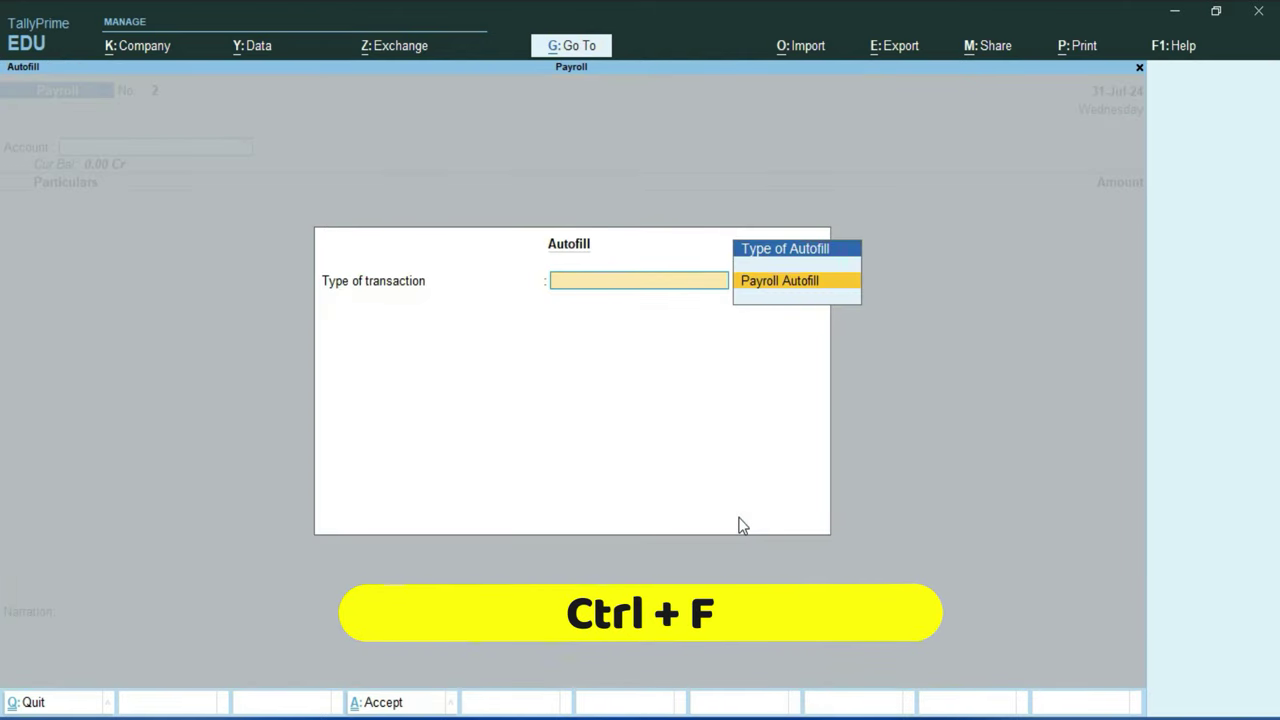
key(Return)
key(Down)
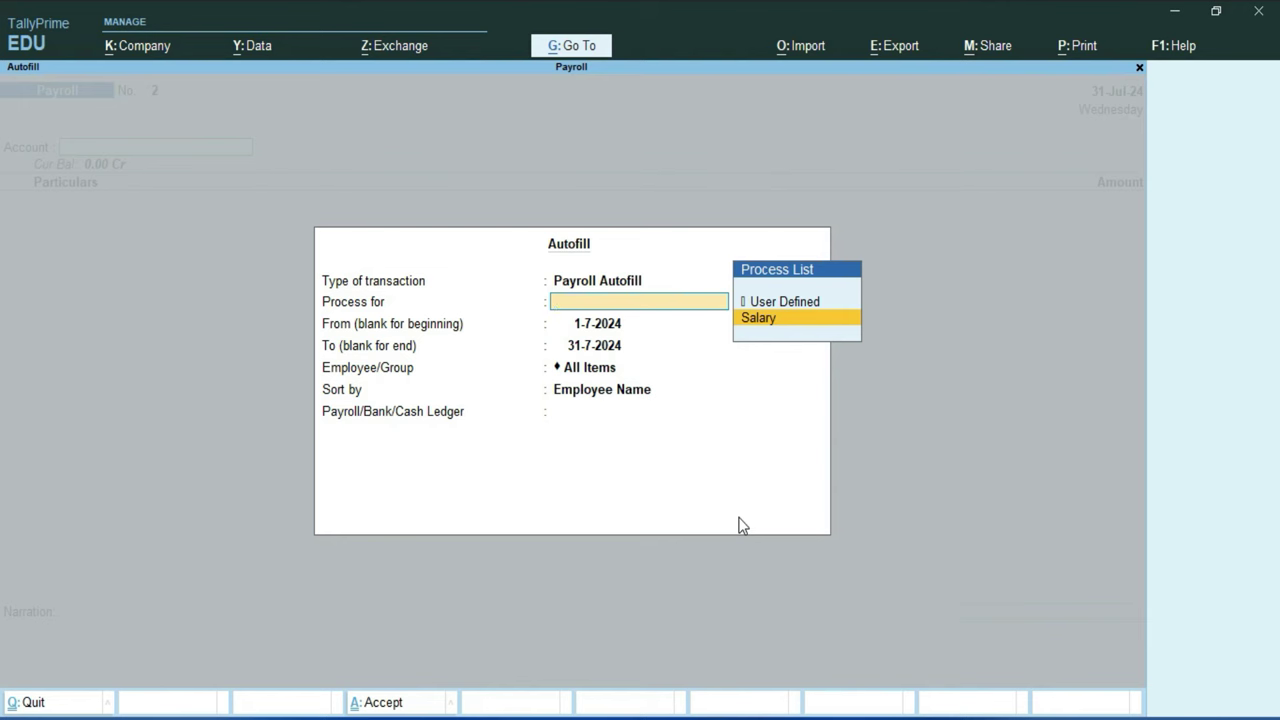
key(Return)
key(Return)
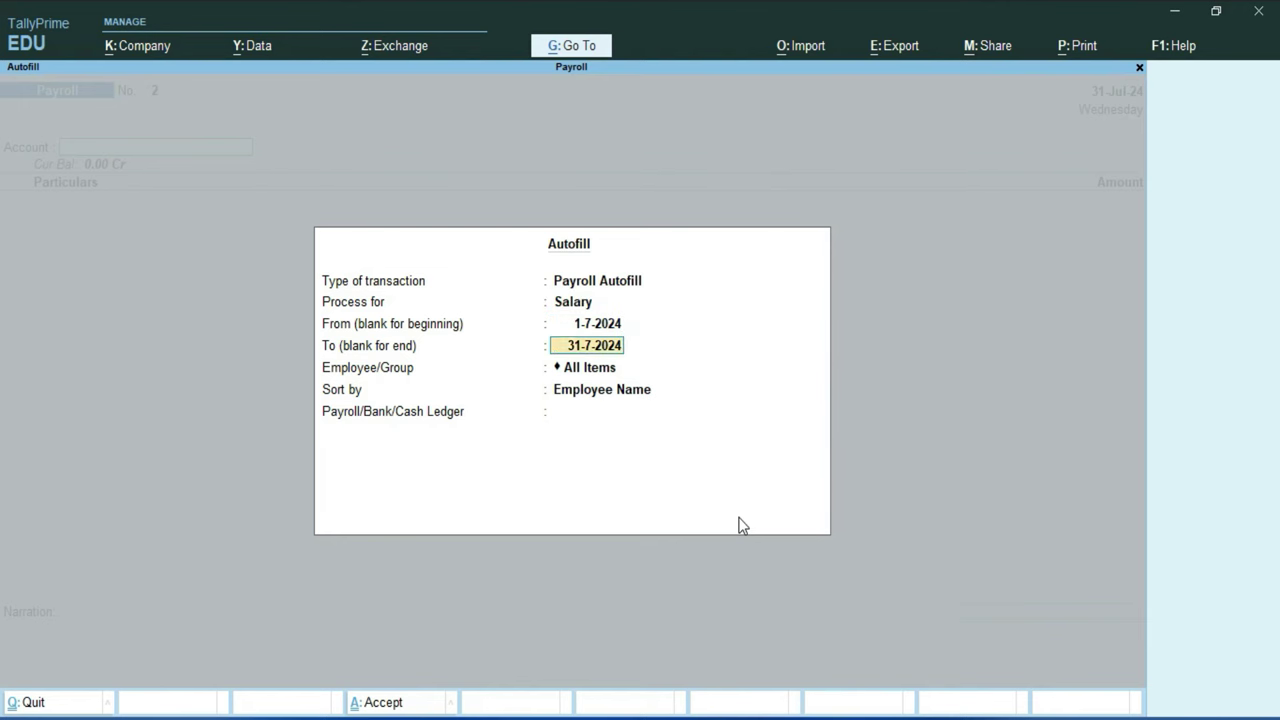
key(Return)
key(Return)
key(Down)
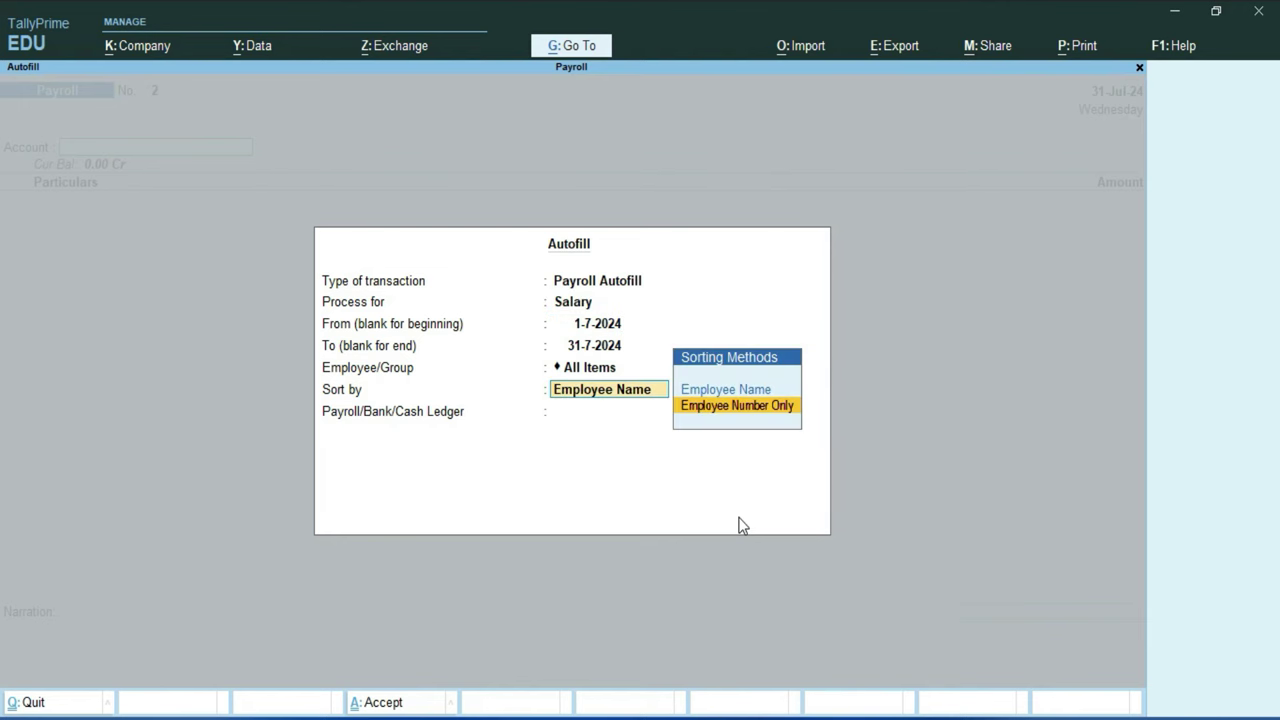
key(Return)
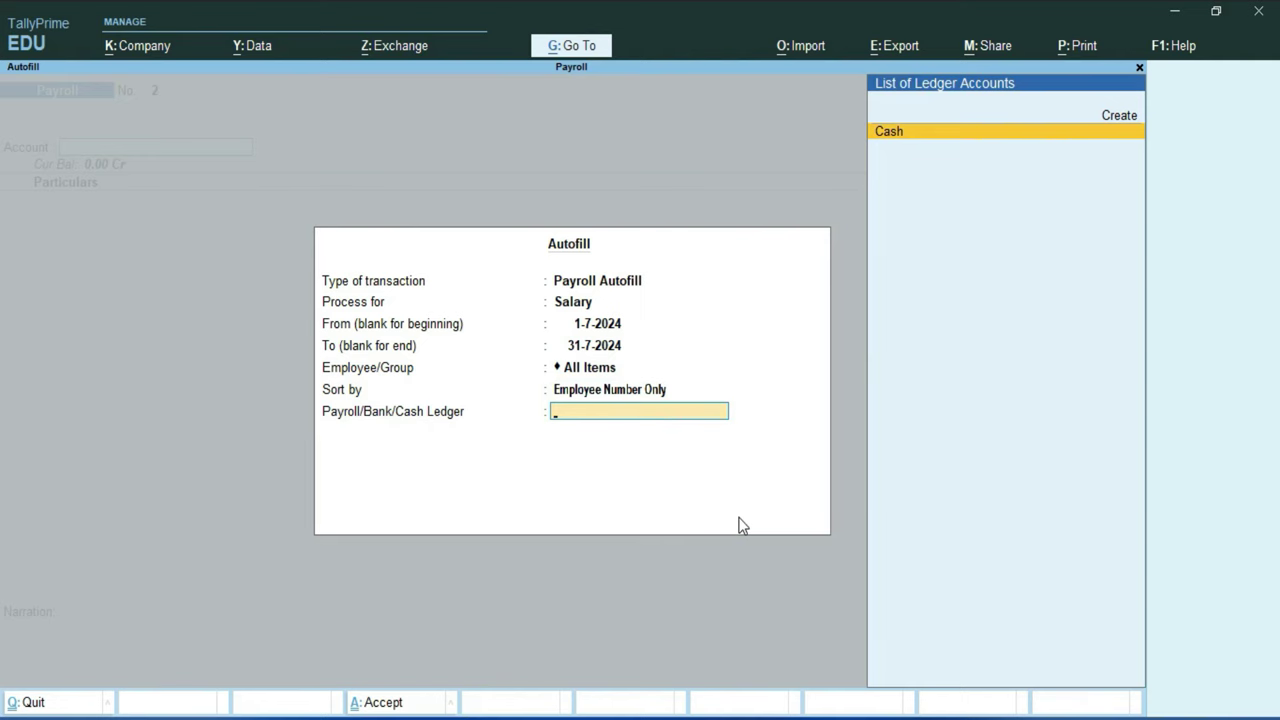
key(Return)
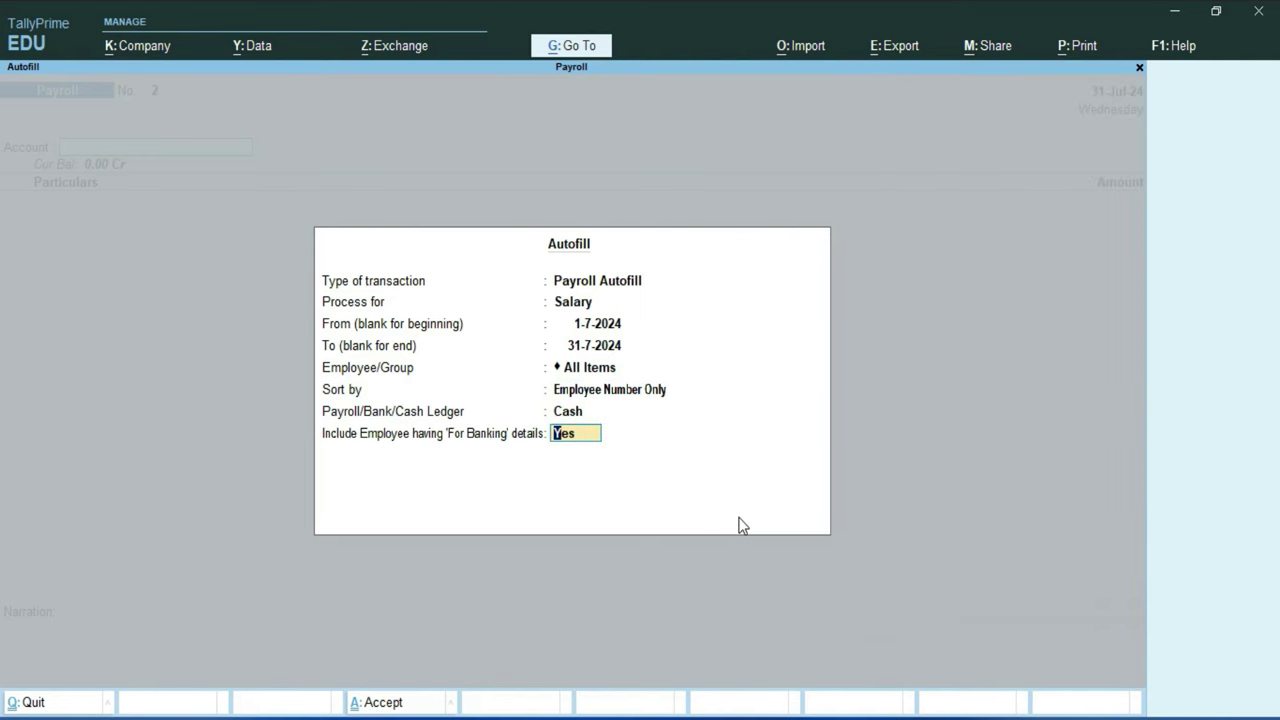
key(Return)
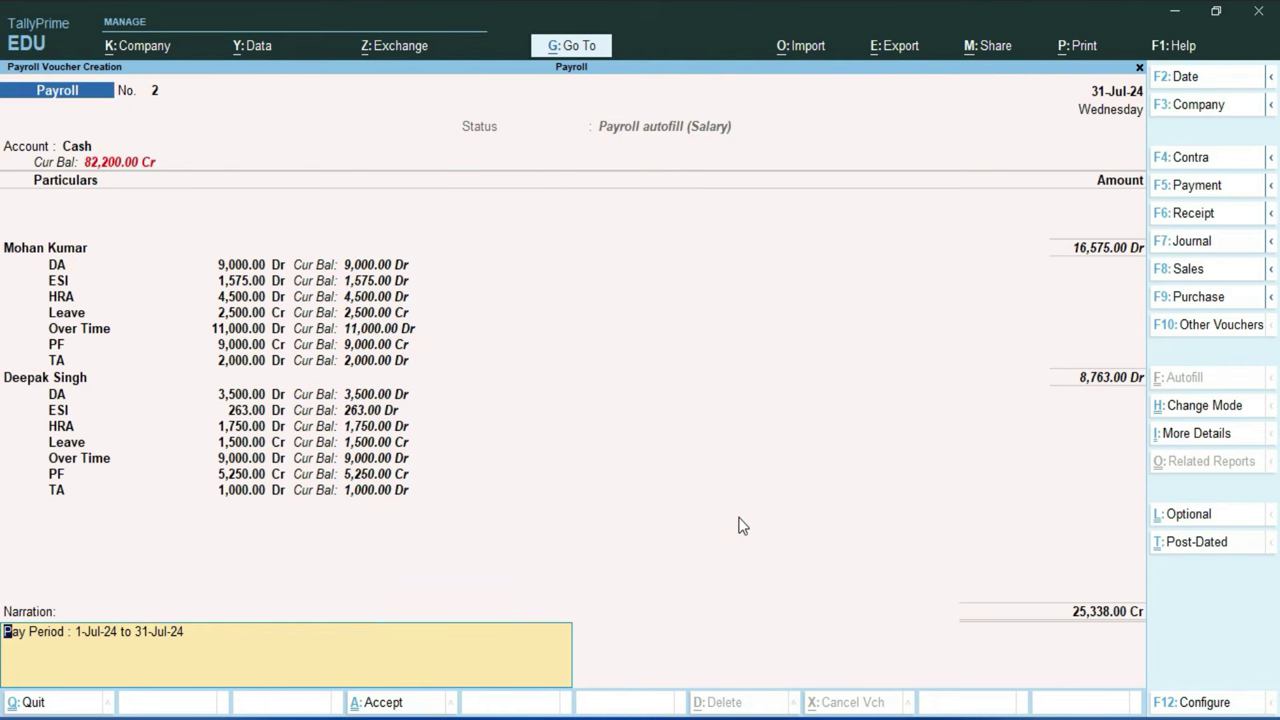
key(Return)
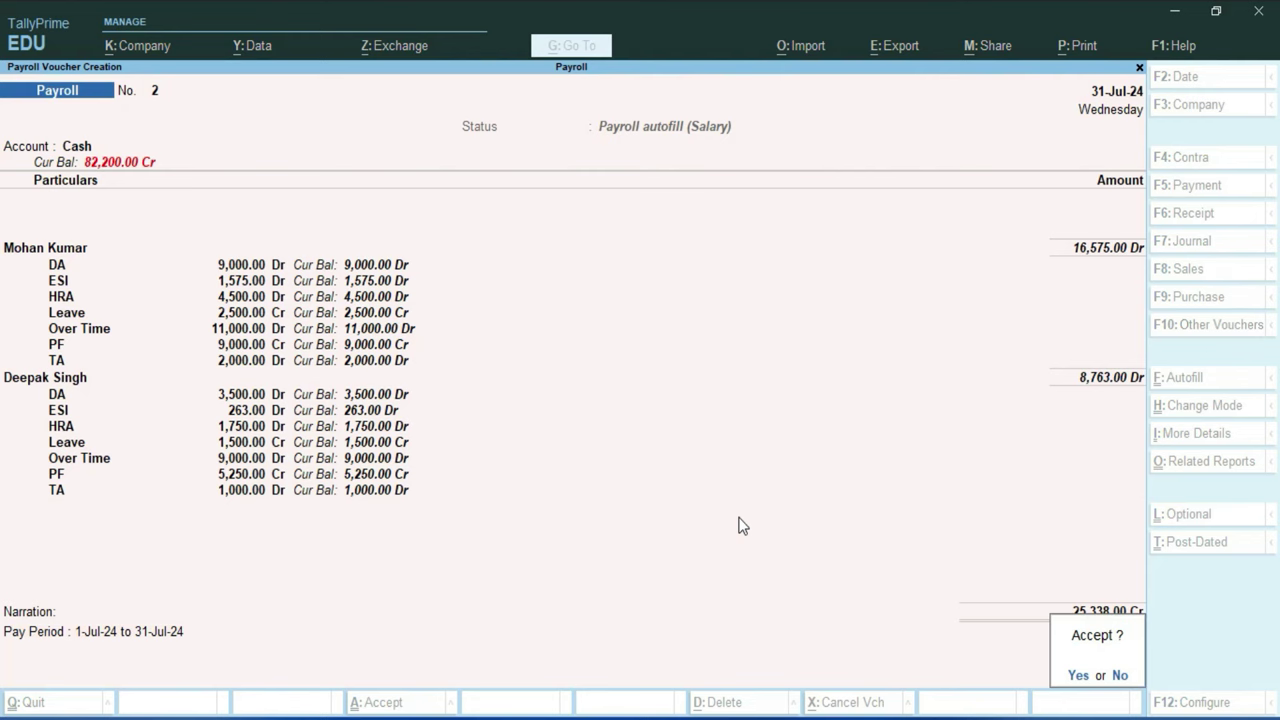
key(Return)
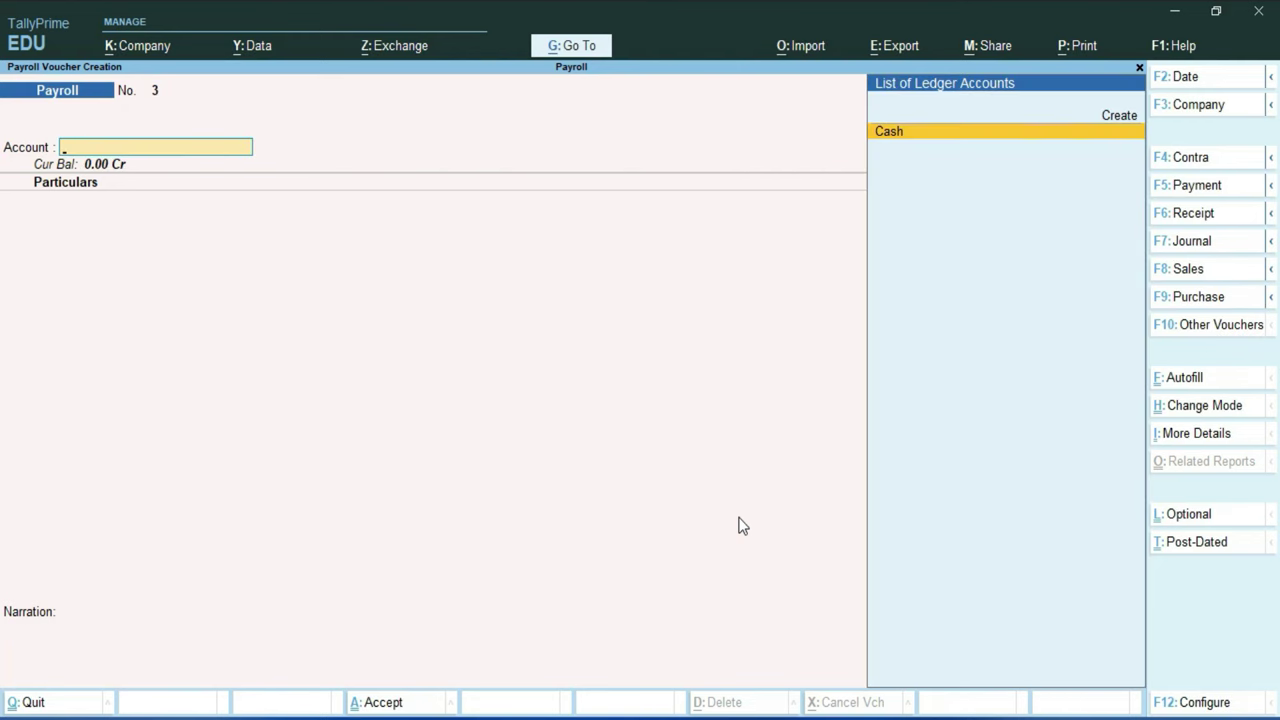
Step: Quit the unfinished payroll voucher and open the Pay Slip report under Payroll Reports
key(Escape)
key(Return)
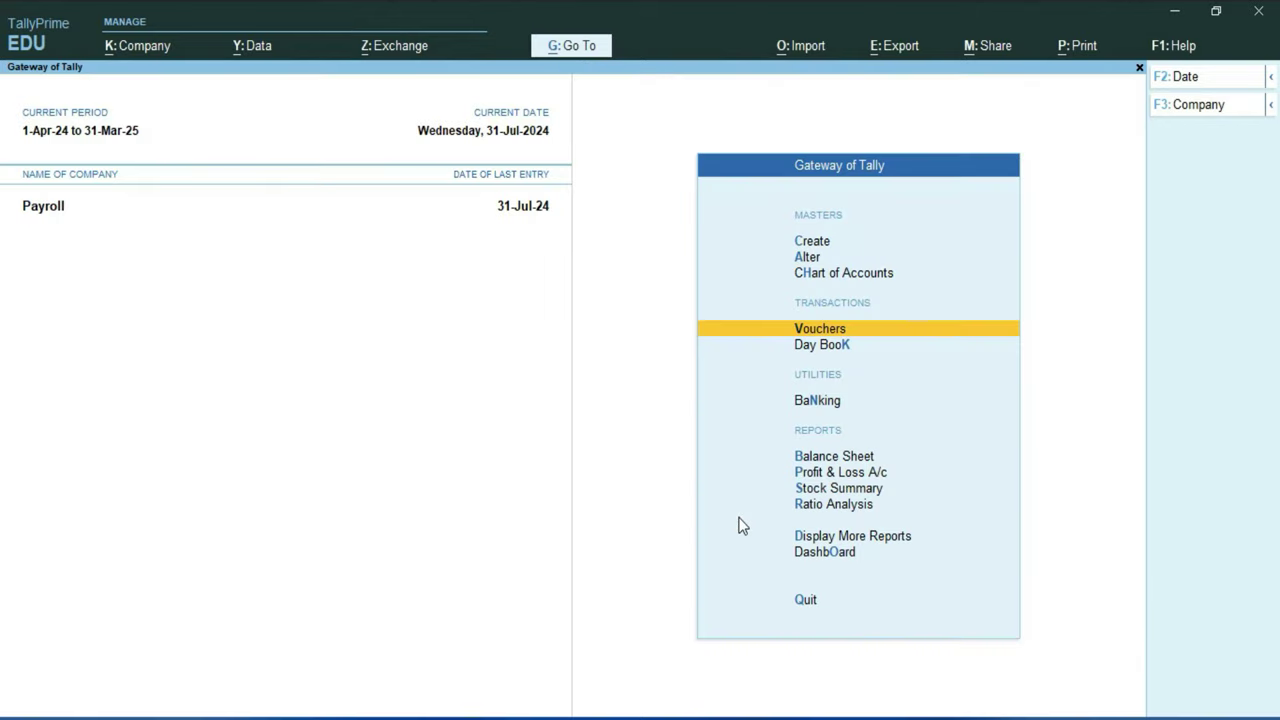
key(Down)
key(Down)
key(Down)
key(Down)
key(Down)
key(Down)
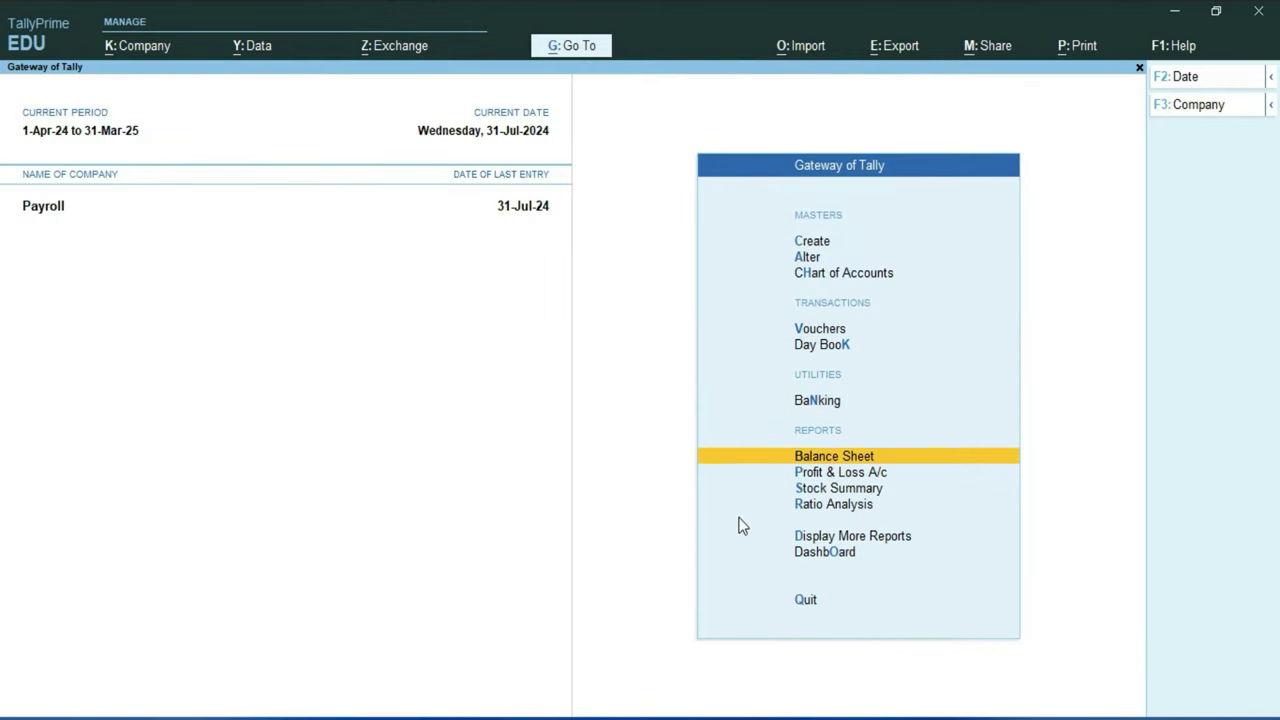
key(Down)
key(Return)
key(Down)
key(Down)
key(Down)
key(Down)
key(Down)
key(Down)
key(Down)
key(Down)
key(Up)
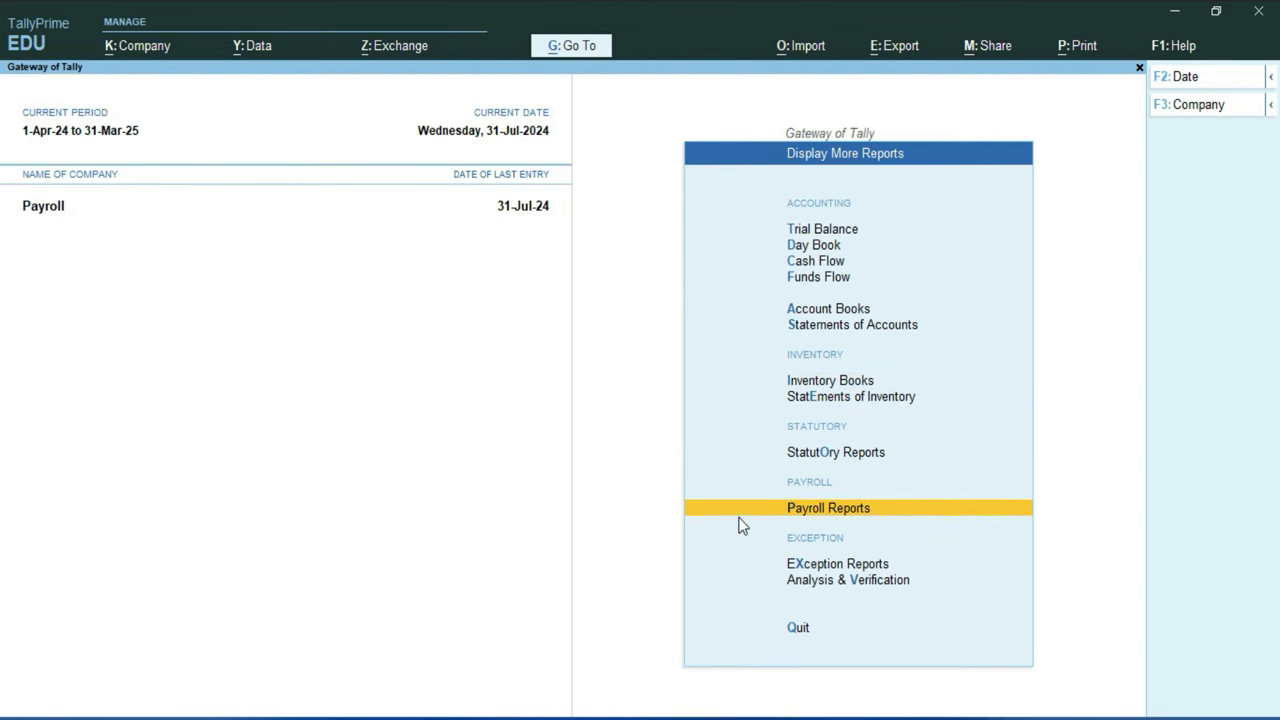
key(Return)
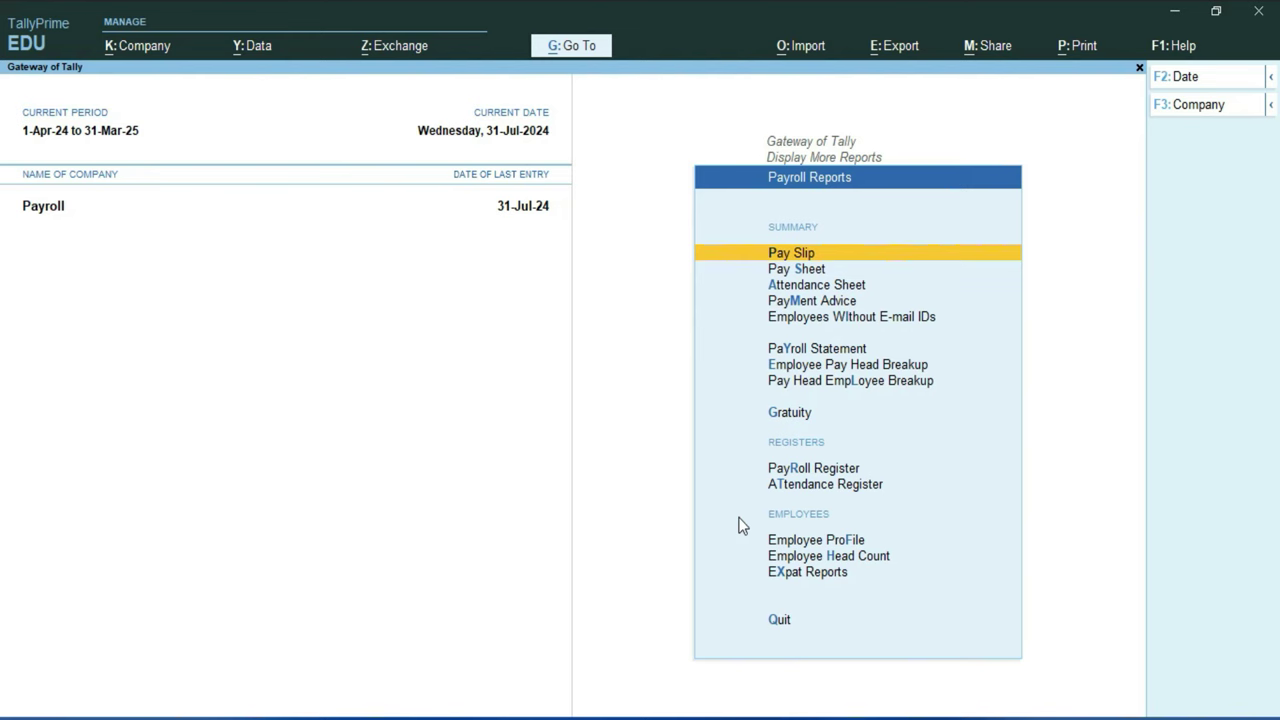
key(Return)
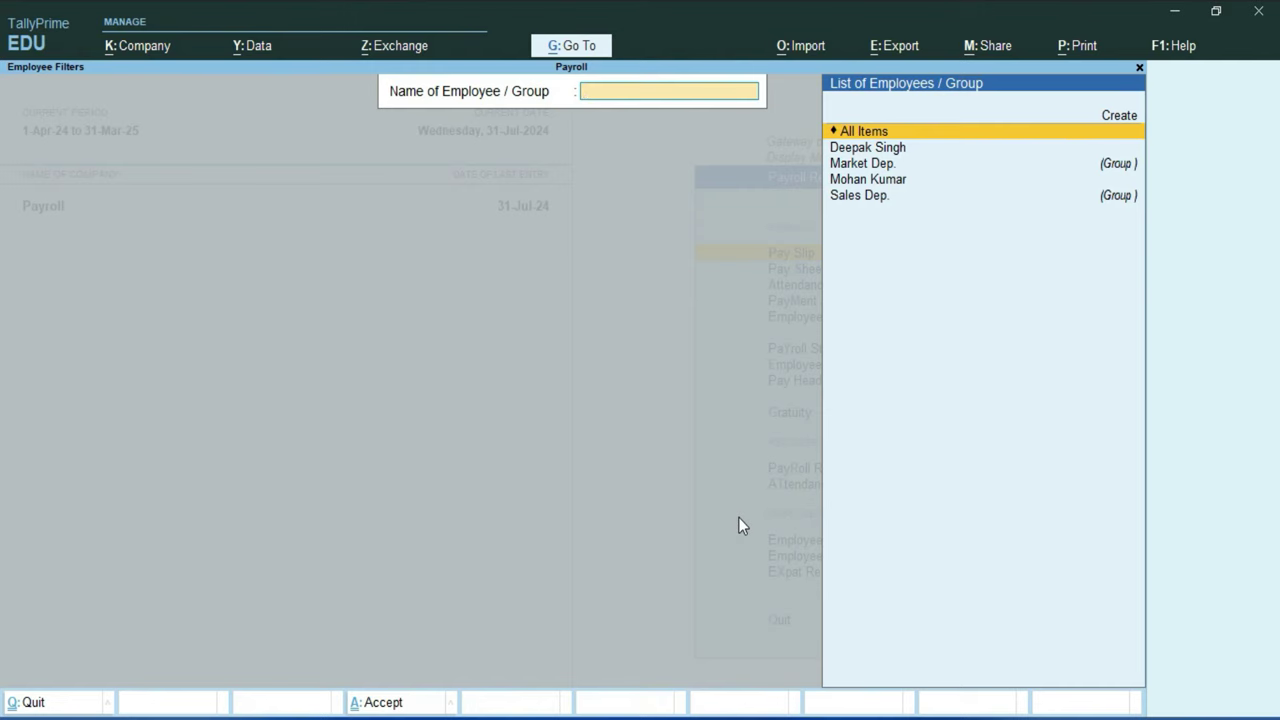
Step: View the all-employee Multi Pay Slip, then open the Market Dep. employee's pay slip
key(Return)
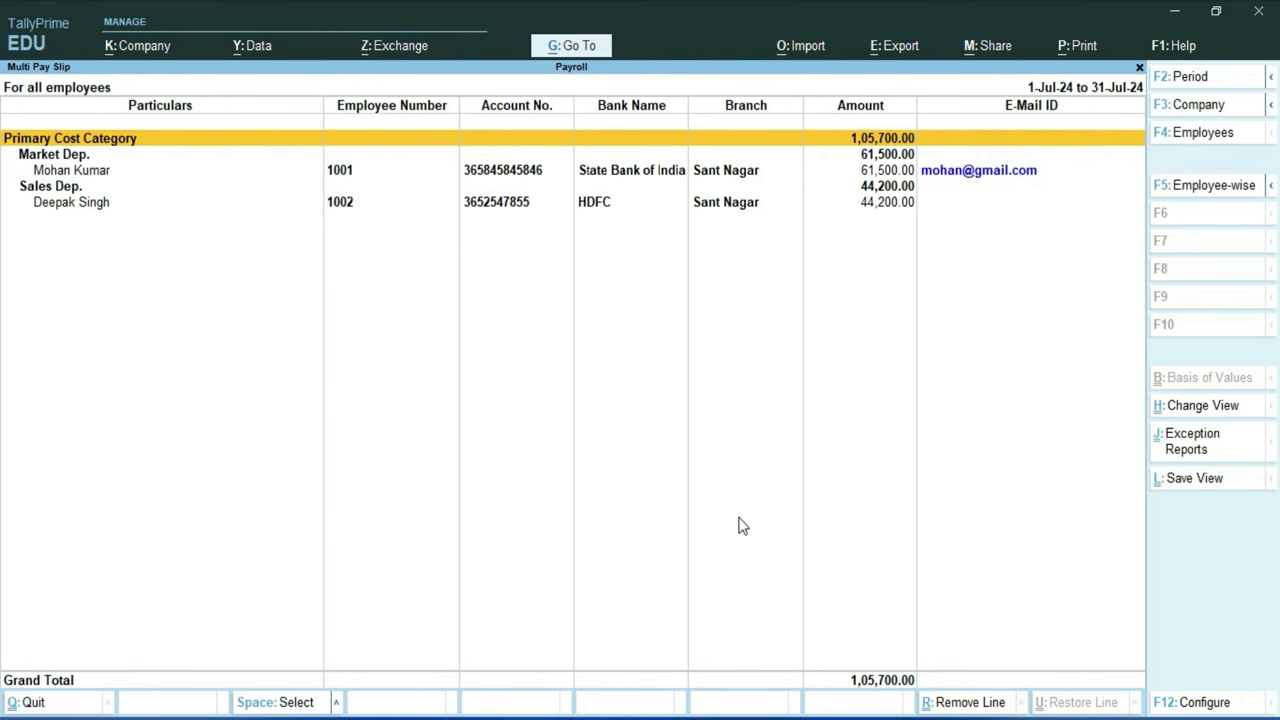
key(Escape)
key(Down)
key(Down)
key(Down)
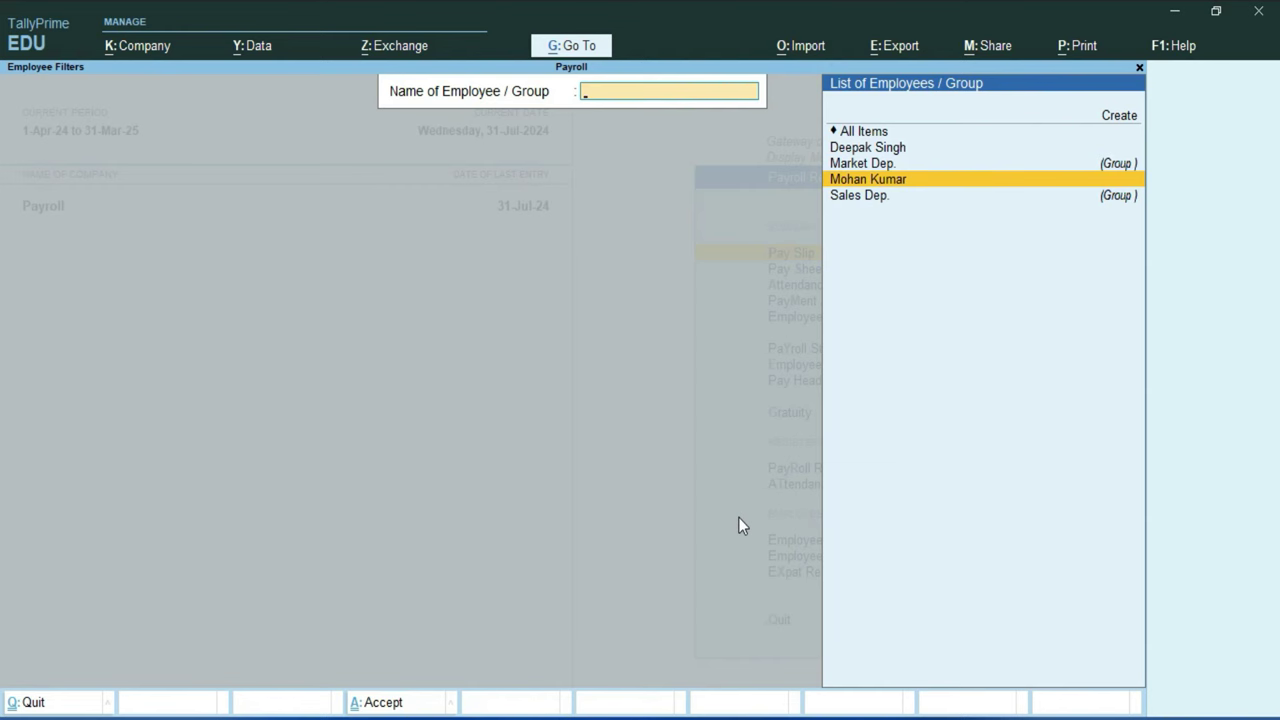
key(Return)
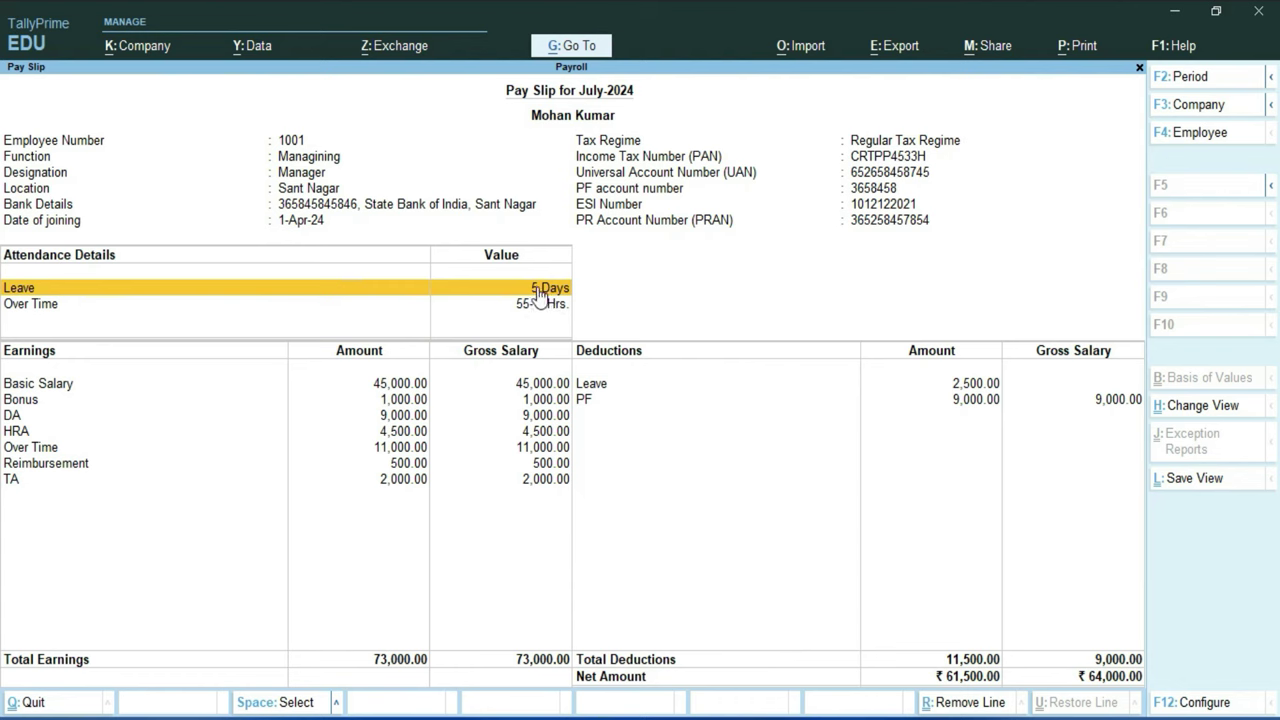
click(50, 308)
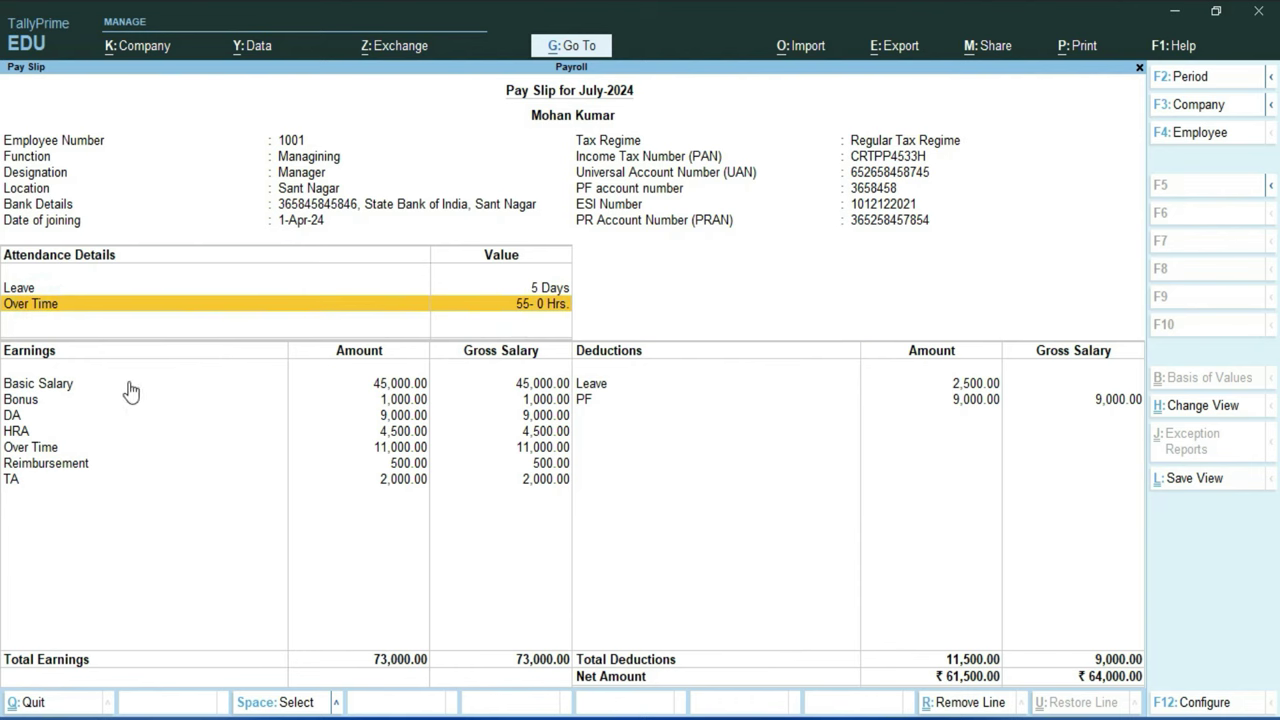
click(361, 383)
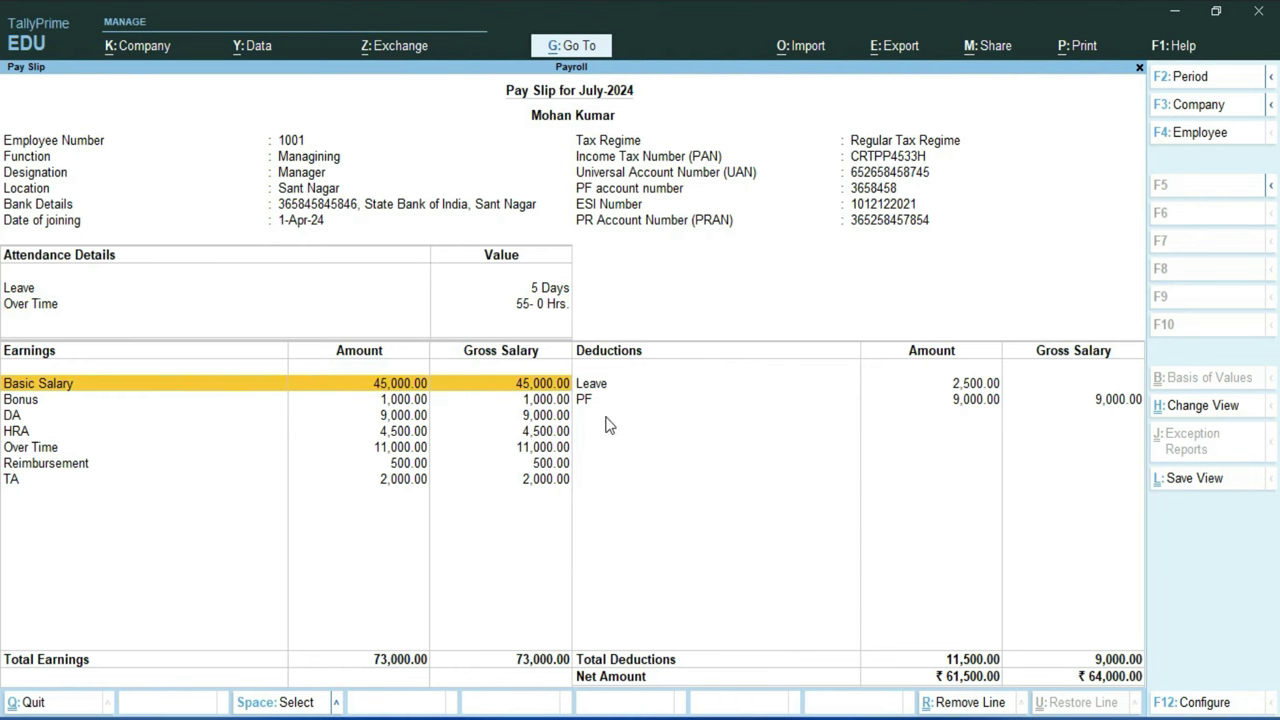
click(32, 402)
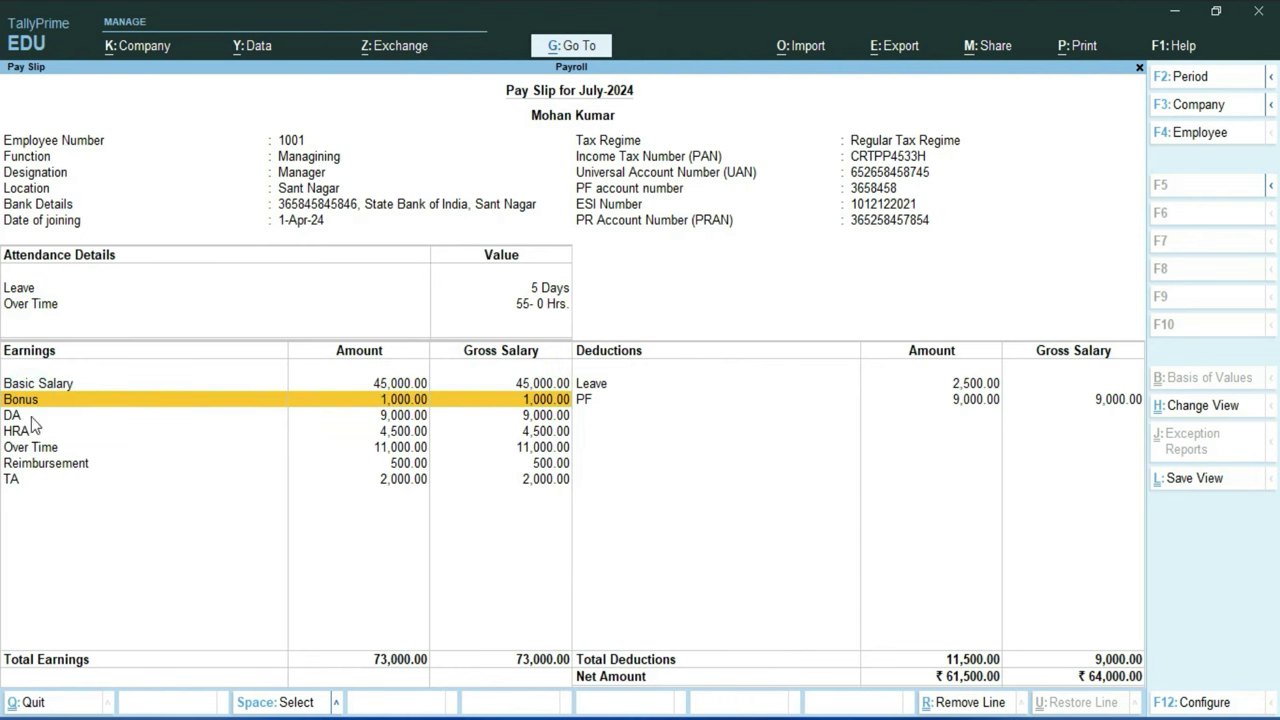
click(38, 419)
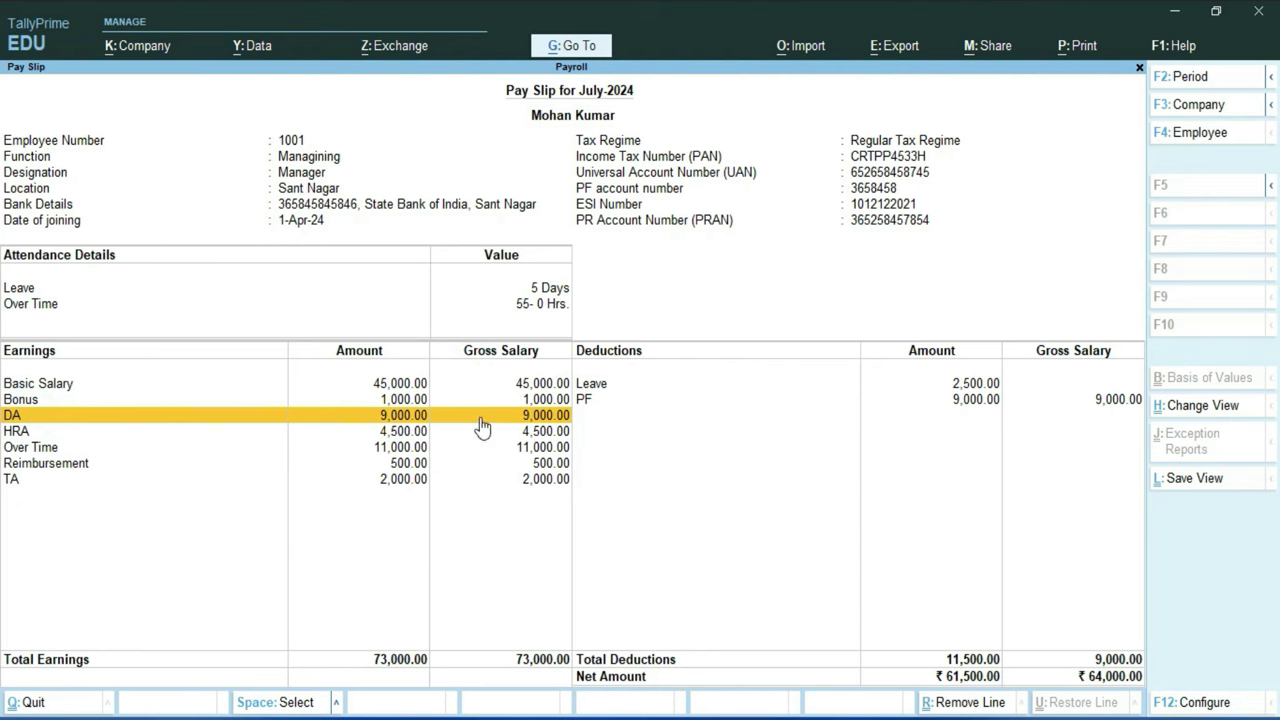
click(18, 436)
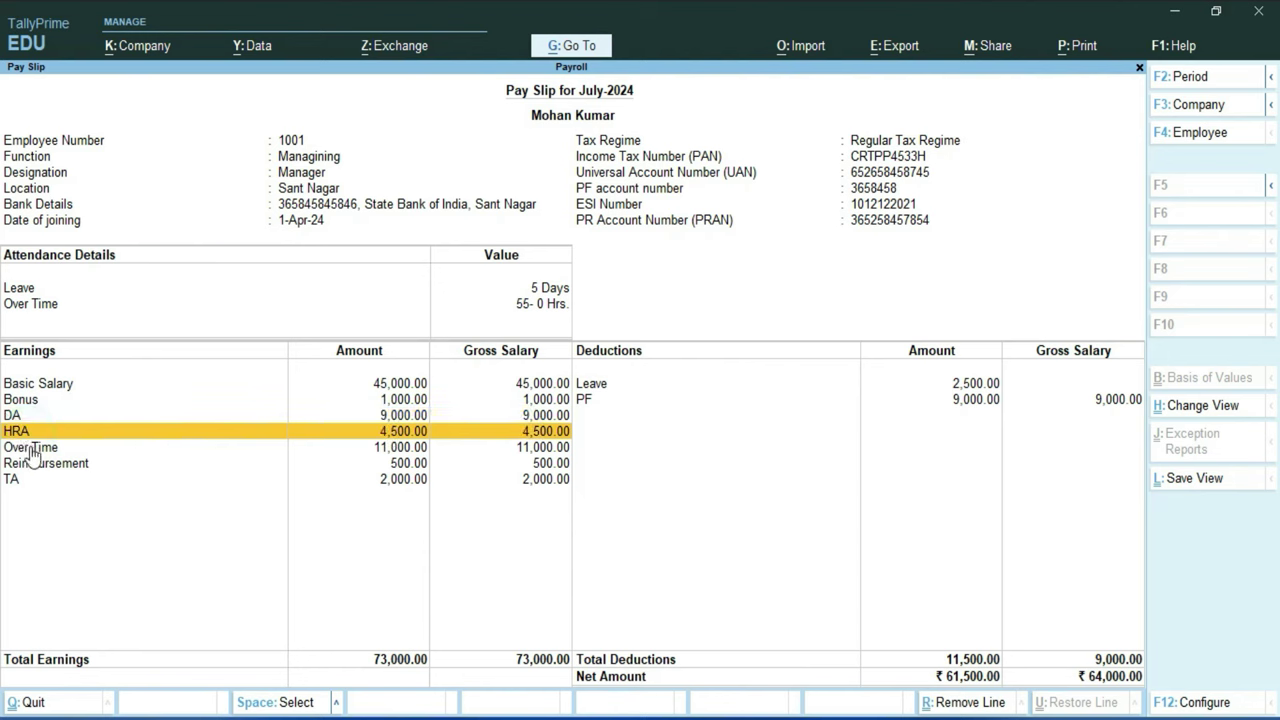
click(34, 449)
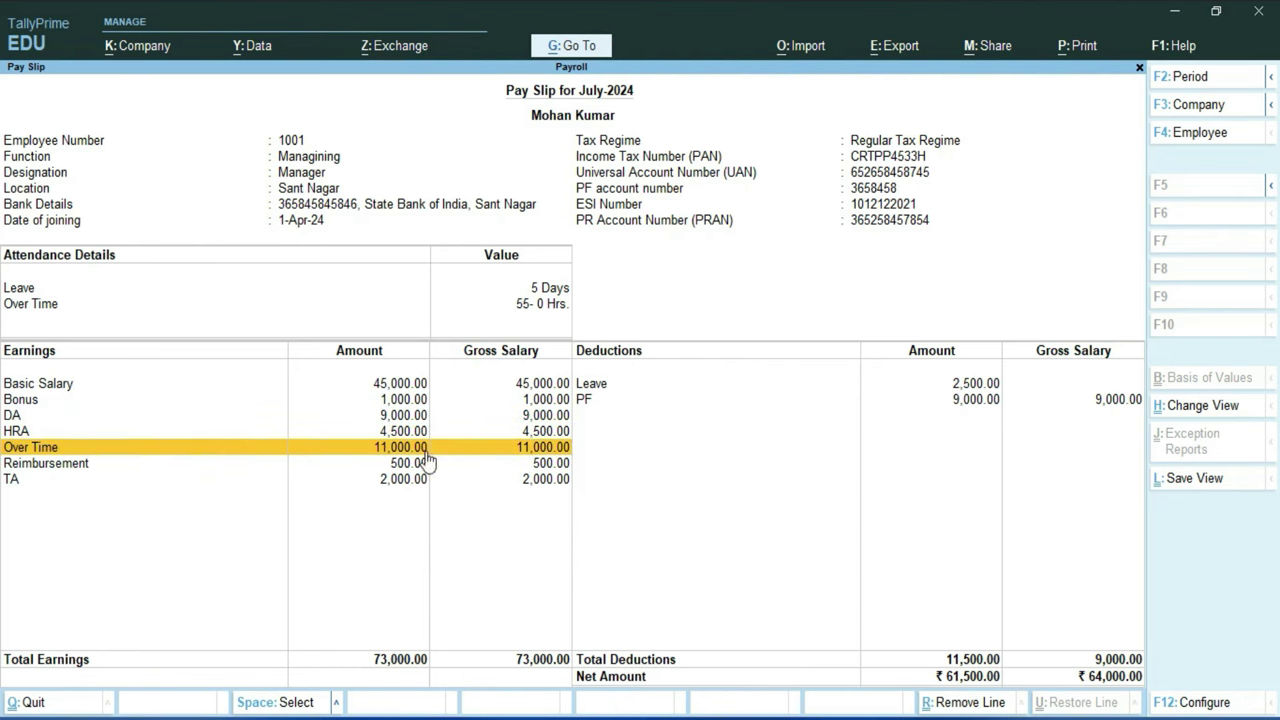
click(54, 450)
click(57, 465)
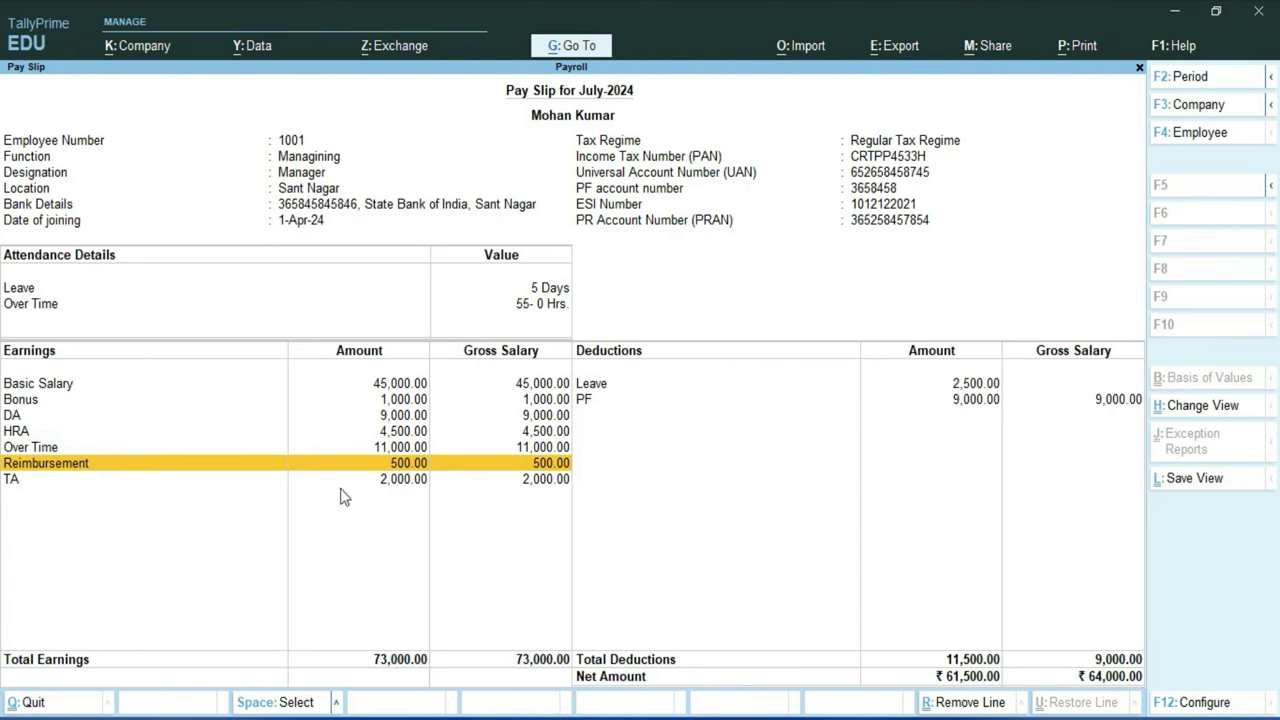
click(400, 482)
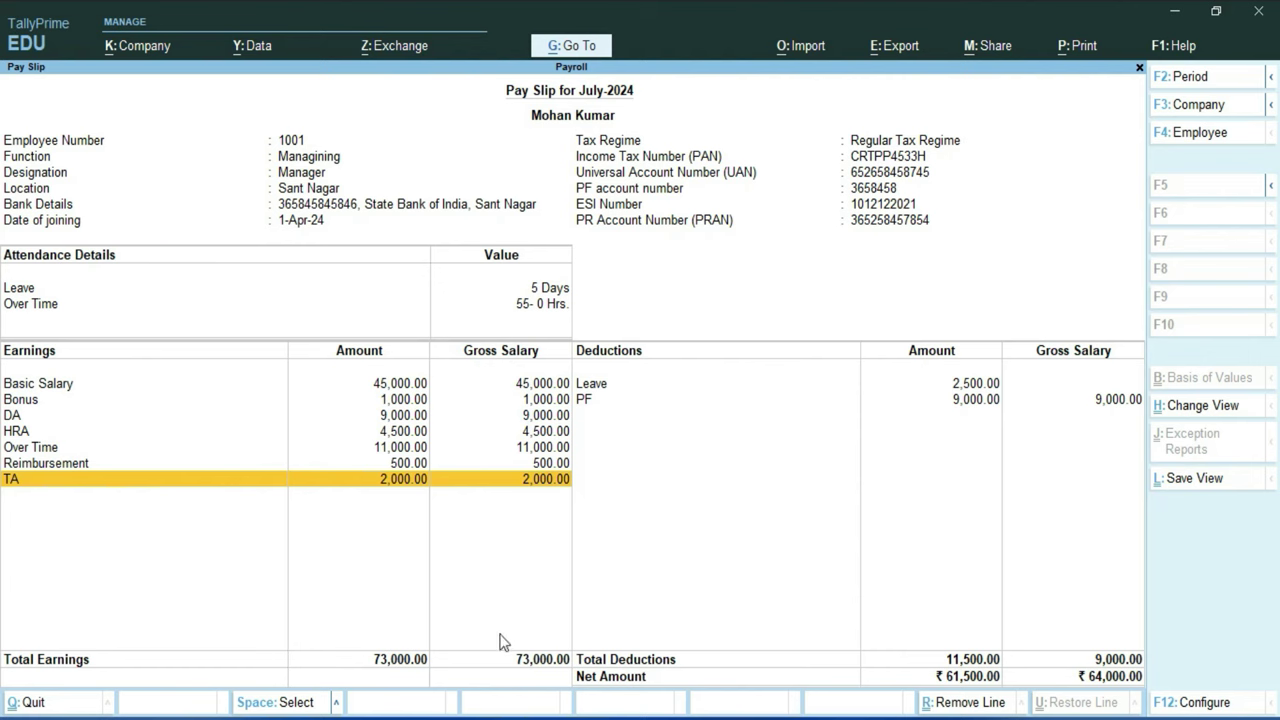
click(593, 385)
click(586, 402)
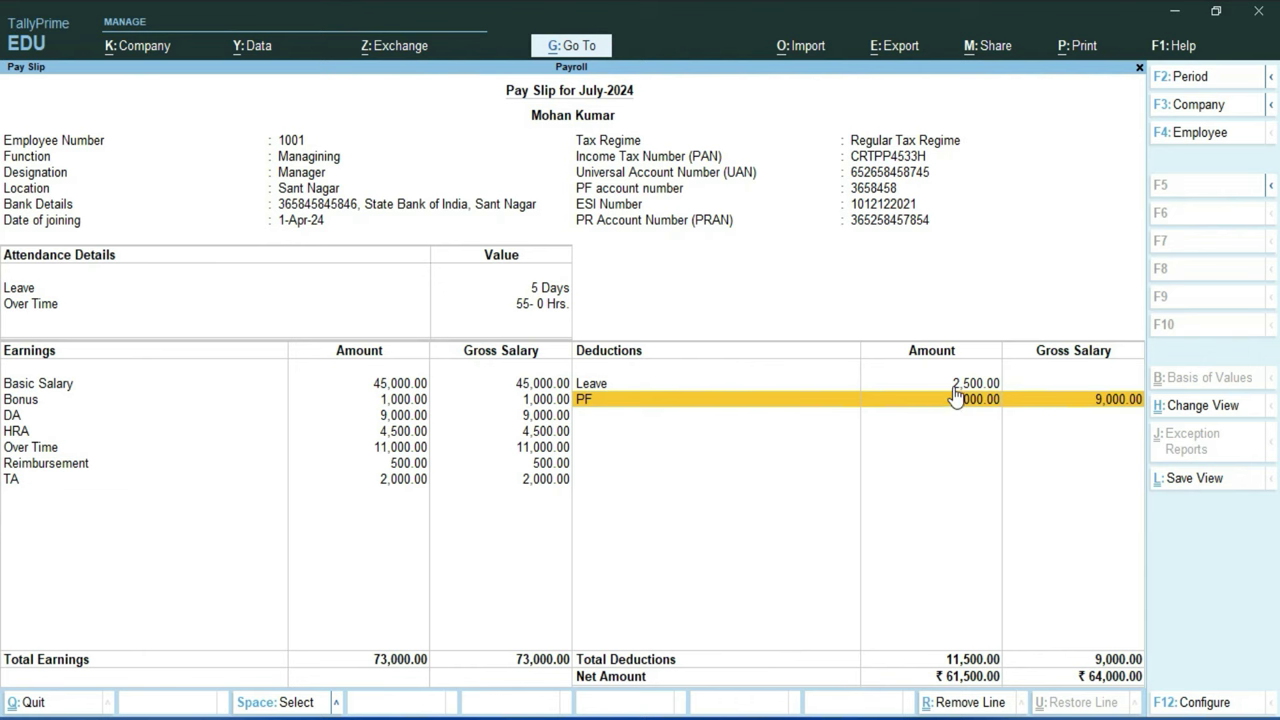
key(alt)
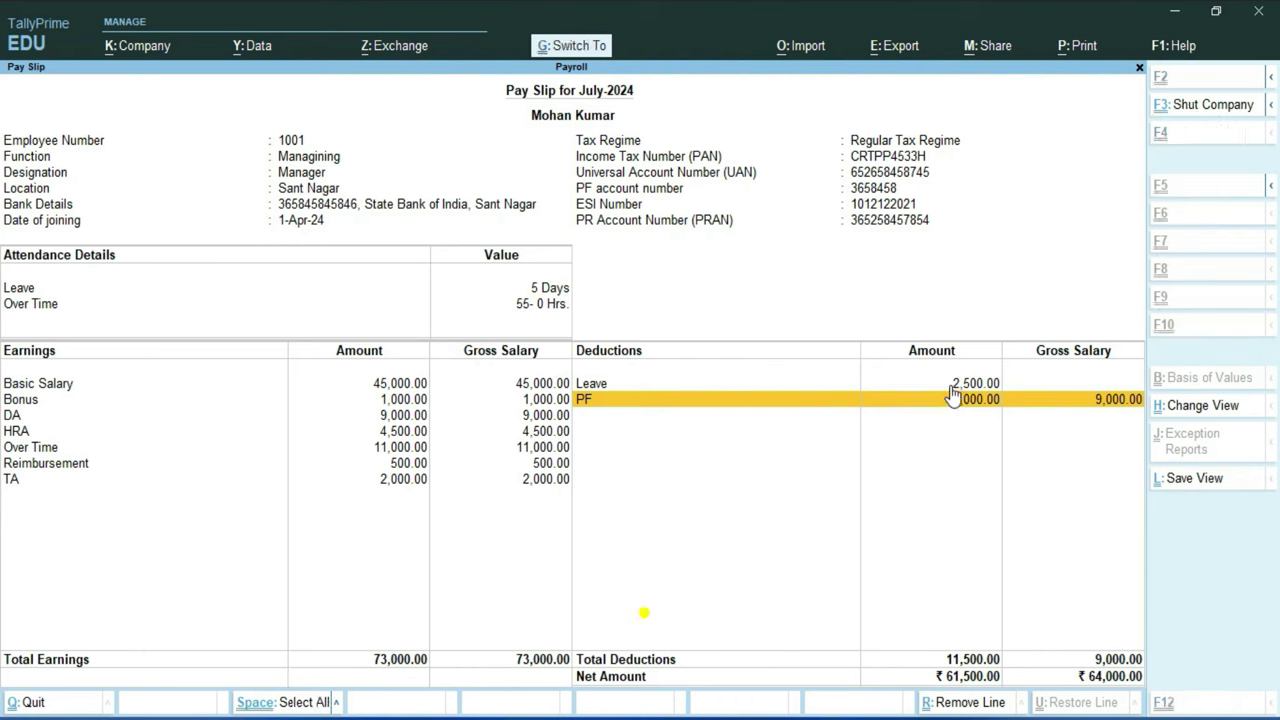
Step: Print-preview the current pay slip and zoom in on the preview
key(alt+p)
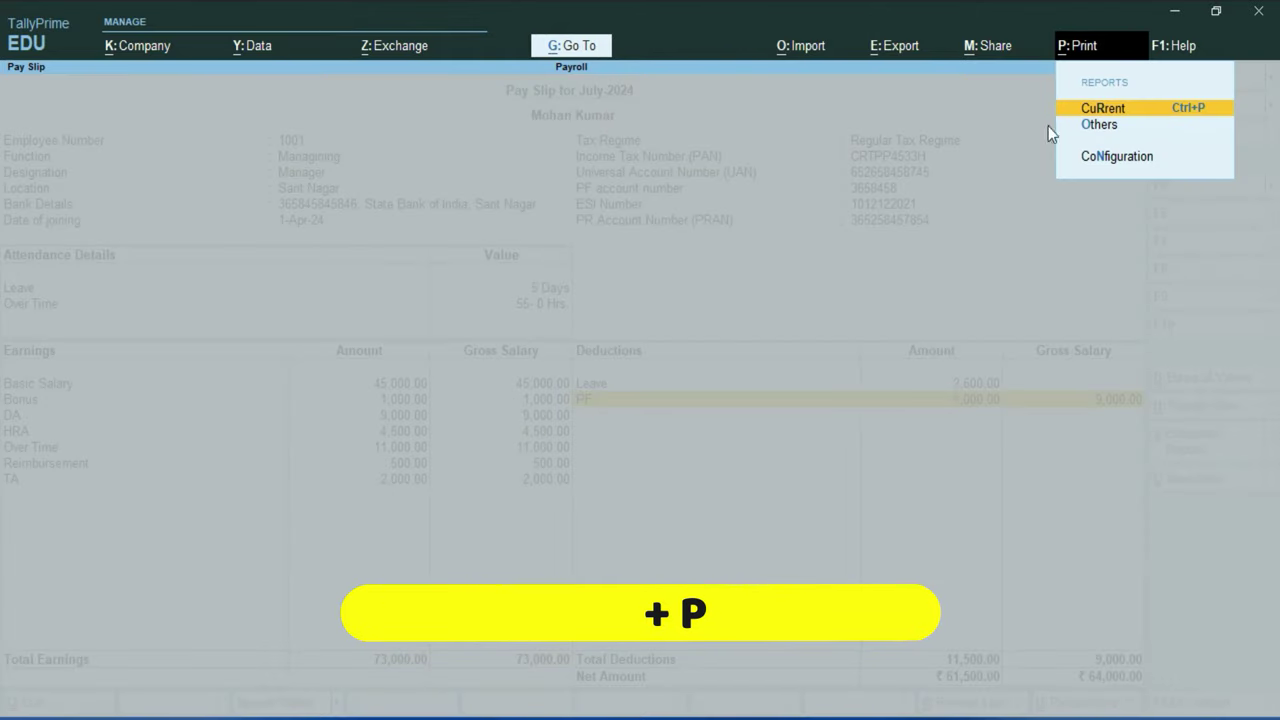
click(1129, 112)
key(Left)
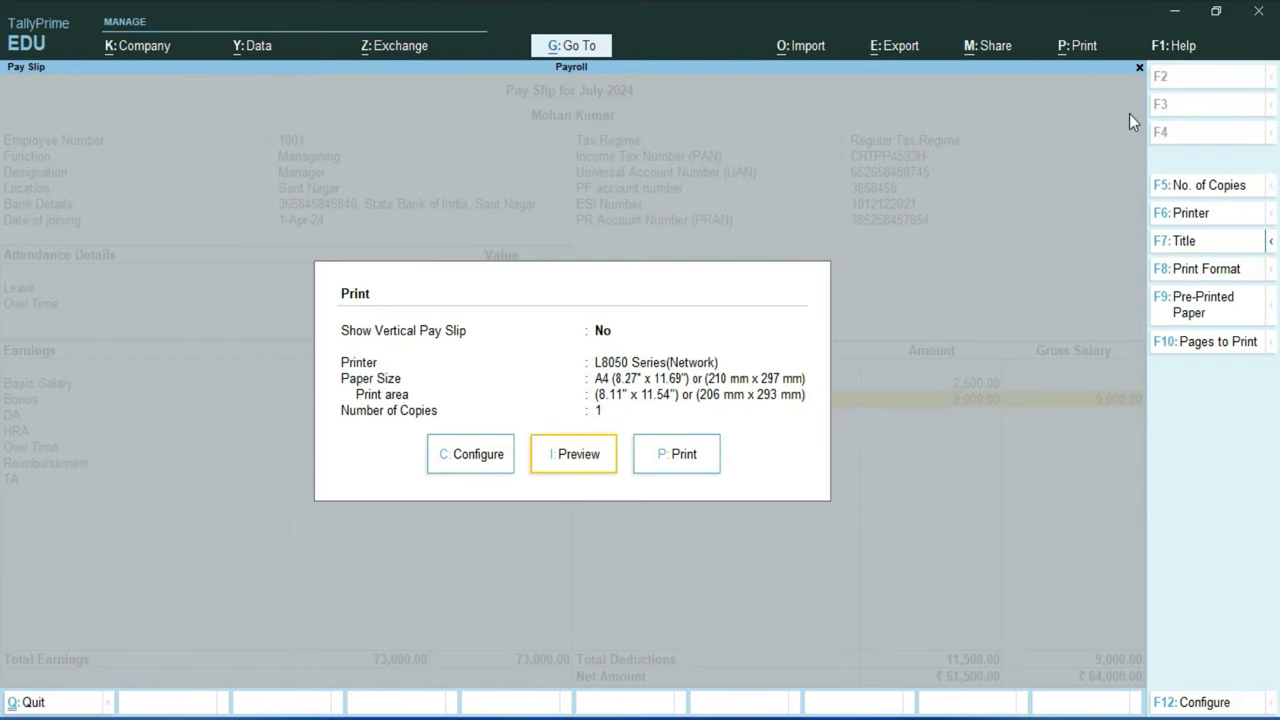
key(Return)
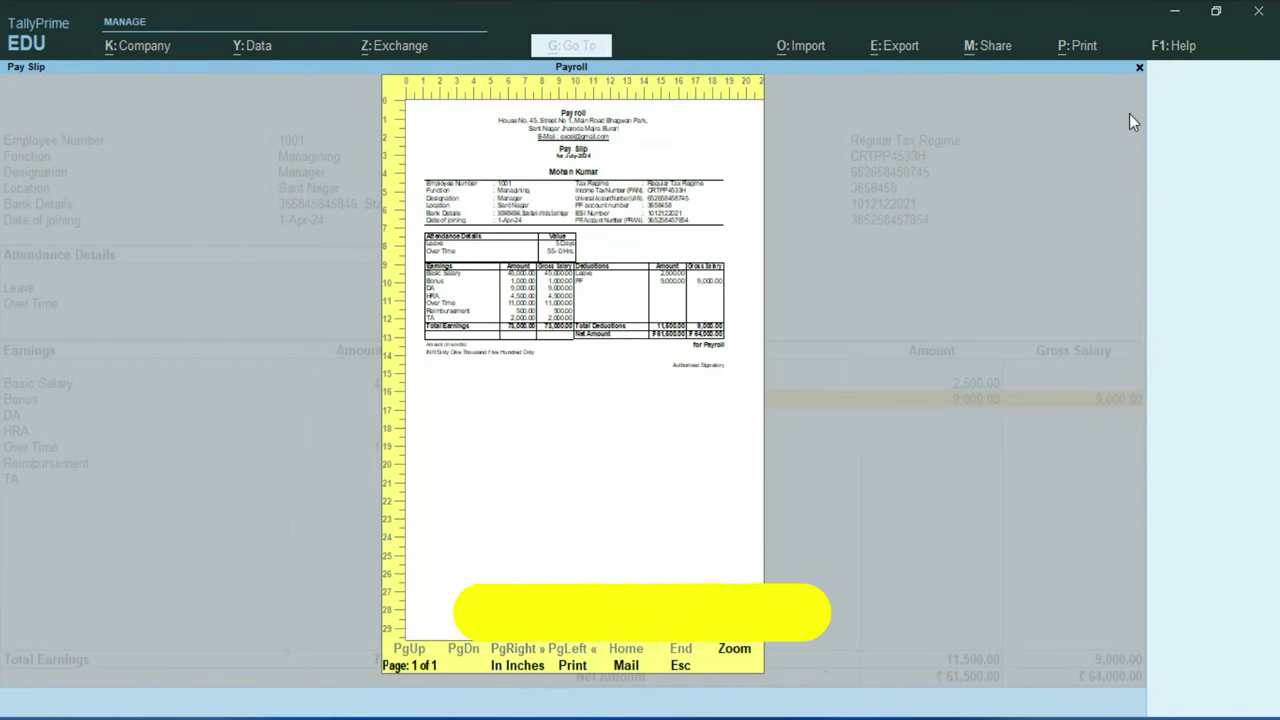
key(alt+z)
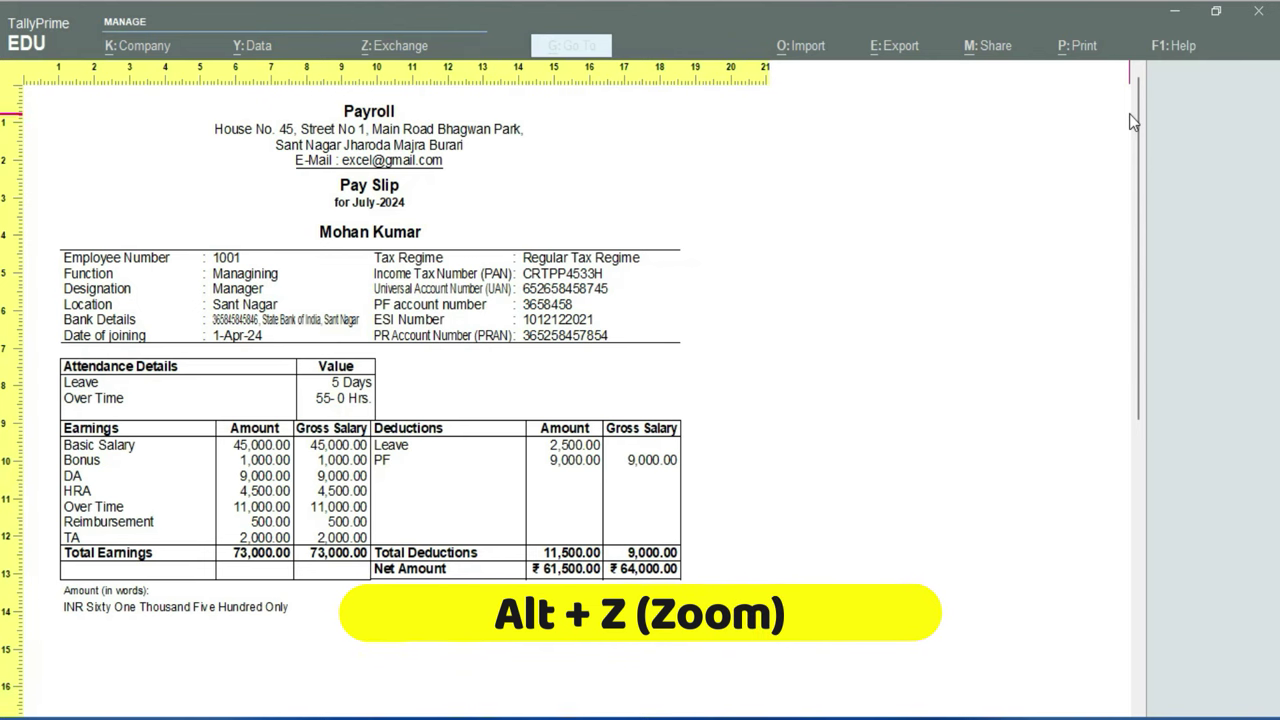